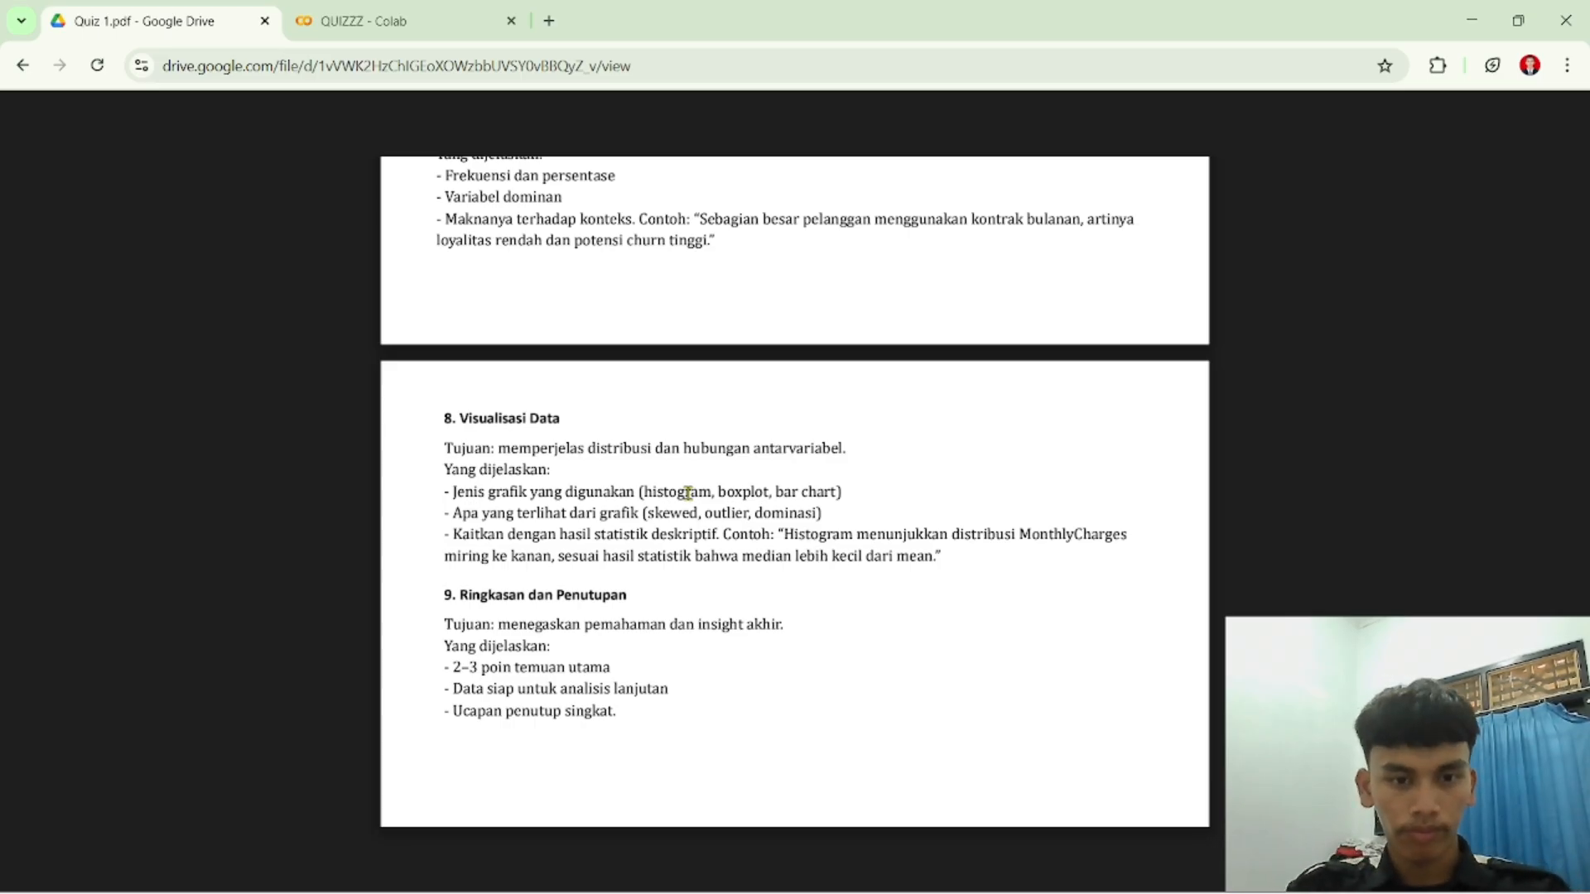
Step: Review the Quiz Assignment and Tugas pages of Quiz 1.pdf, including the video requirements, the task list and the Ames Housing dataset
{"action": "scroll", "coordinate": [686, 464], "scroll_direction": "up", "scroll_amount": 20}
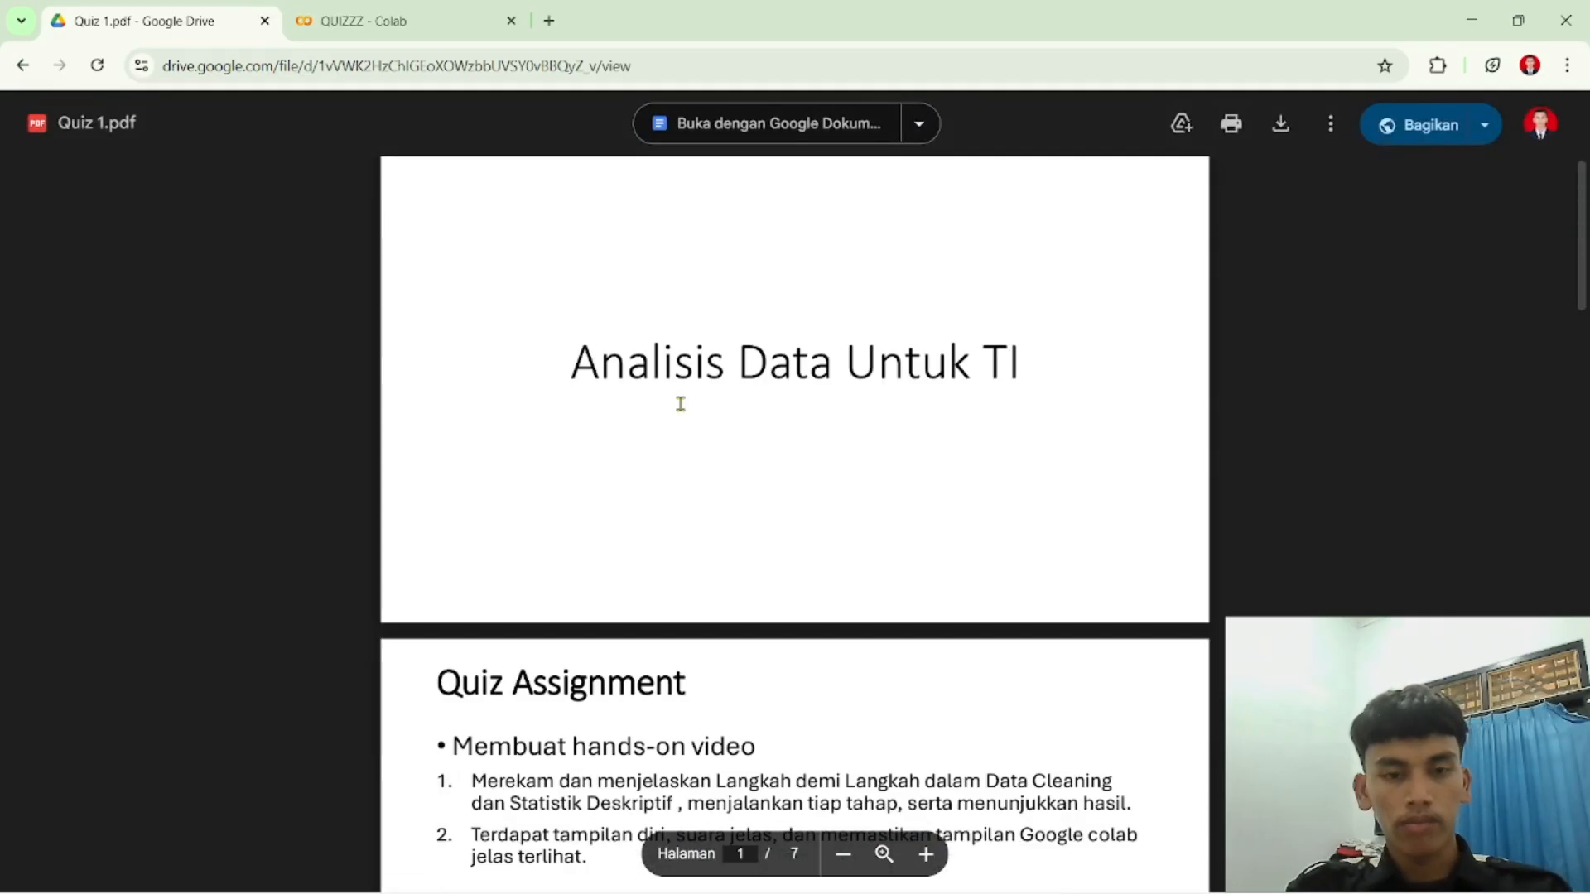
{"action": "scroll", "coordinate": [734, 517], "scroll_direction": "down", "scroll_amount": 3}
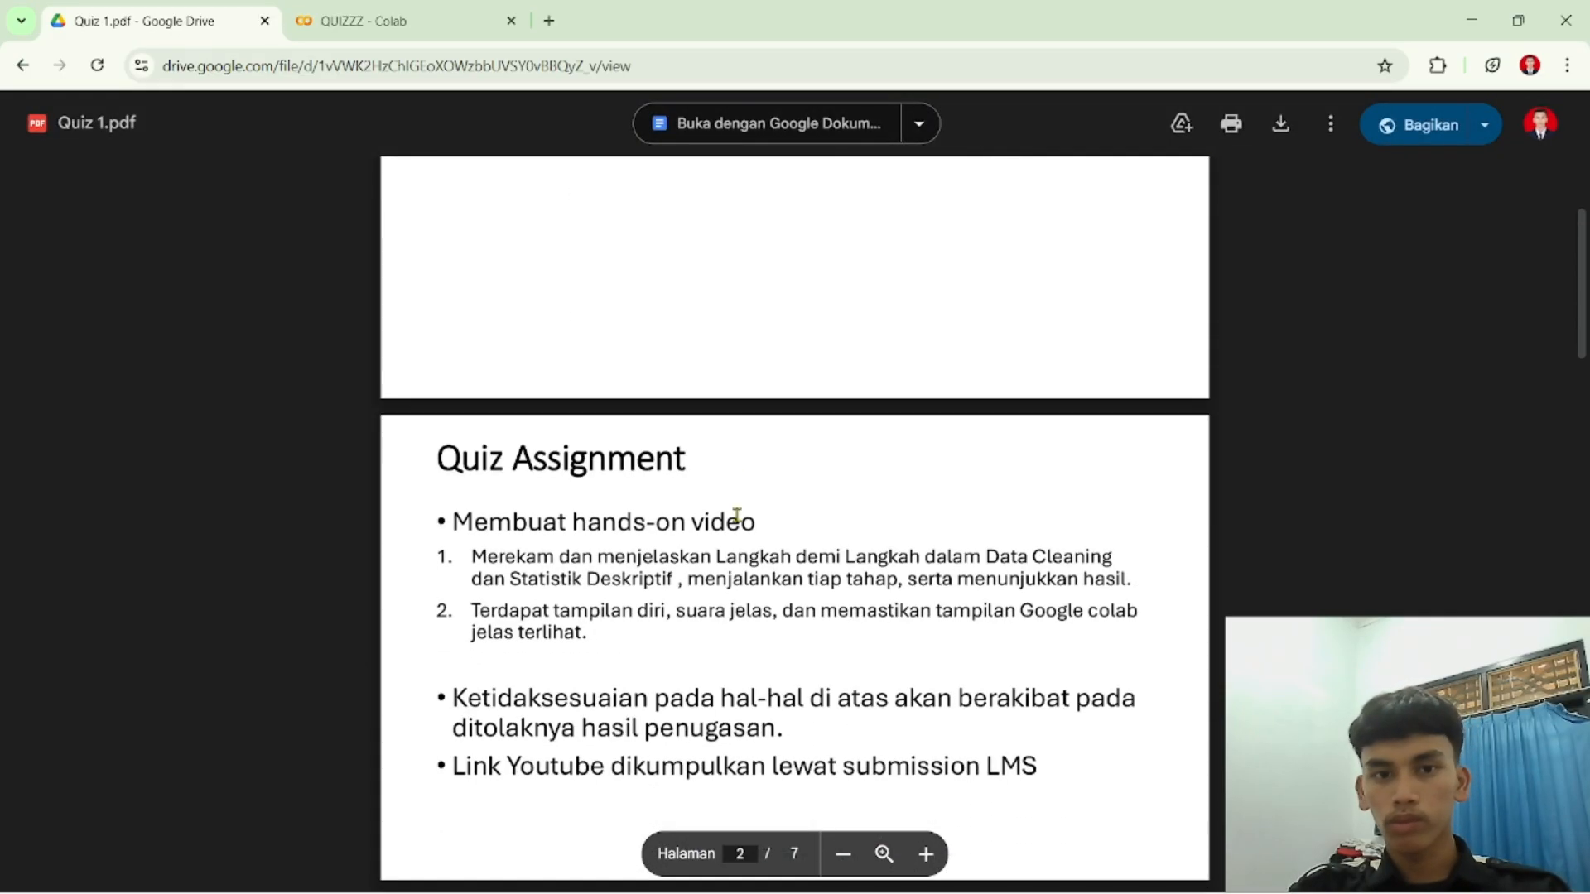
{"action": "scroll", "coordinate": [737, 515], "scroll_direction": "down", "scroll_amount": 2}
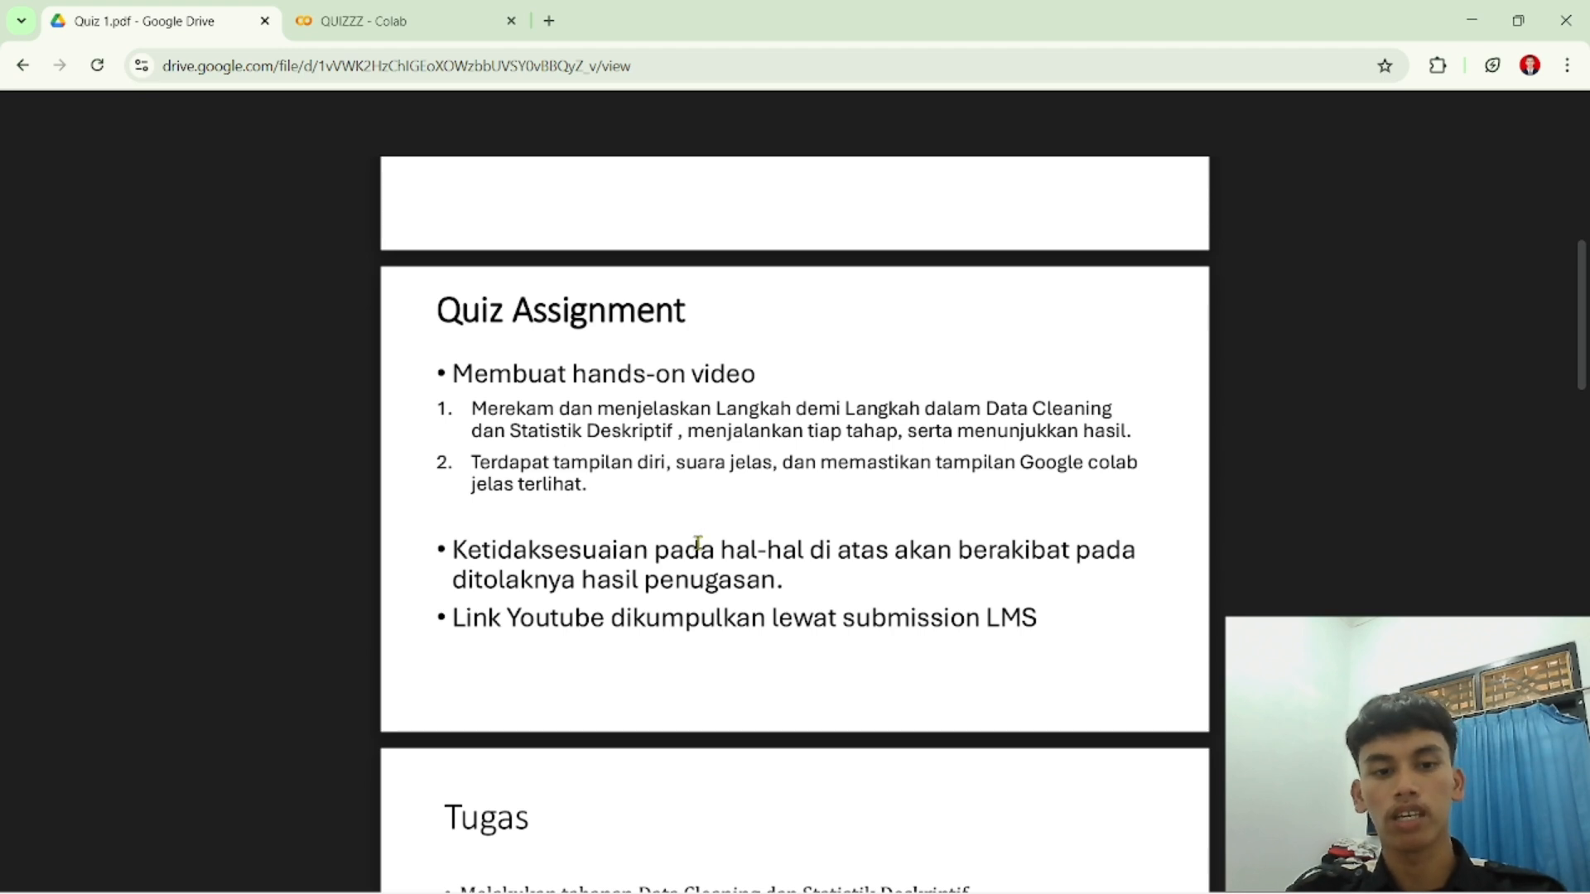
{"action": "scroll", "coordinate": [700, 546], "scroll_direction": "down", "scroll_amount": 5}
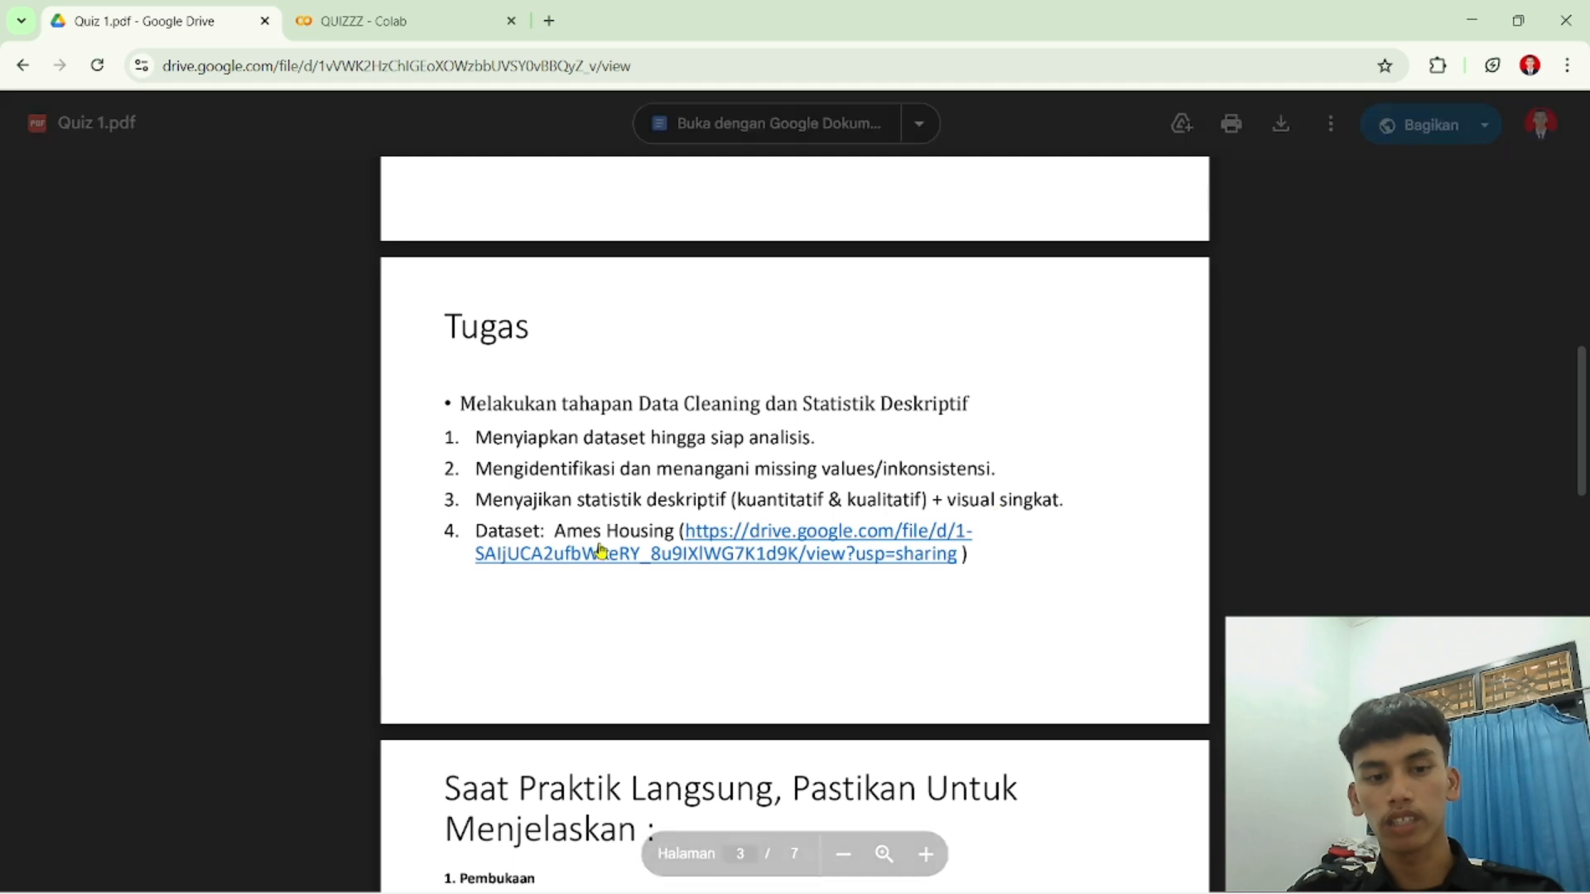
{"action": "scroll", "coordinate": [581, 644], "scroll_direction": "down", "scroll_amount": 1}
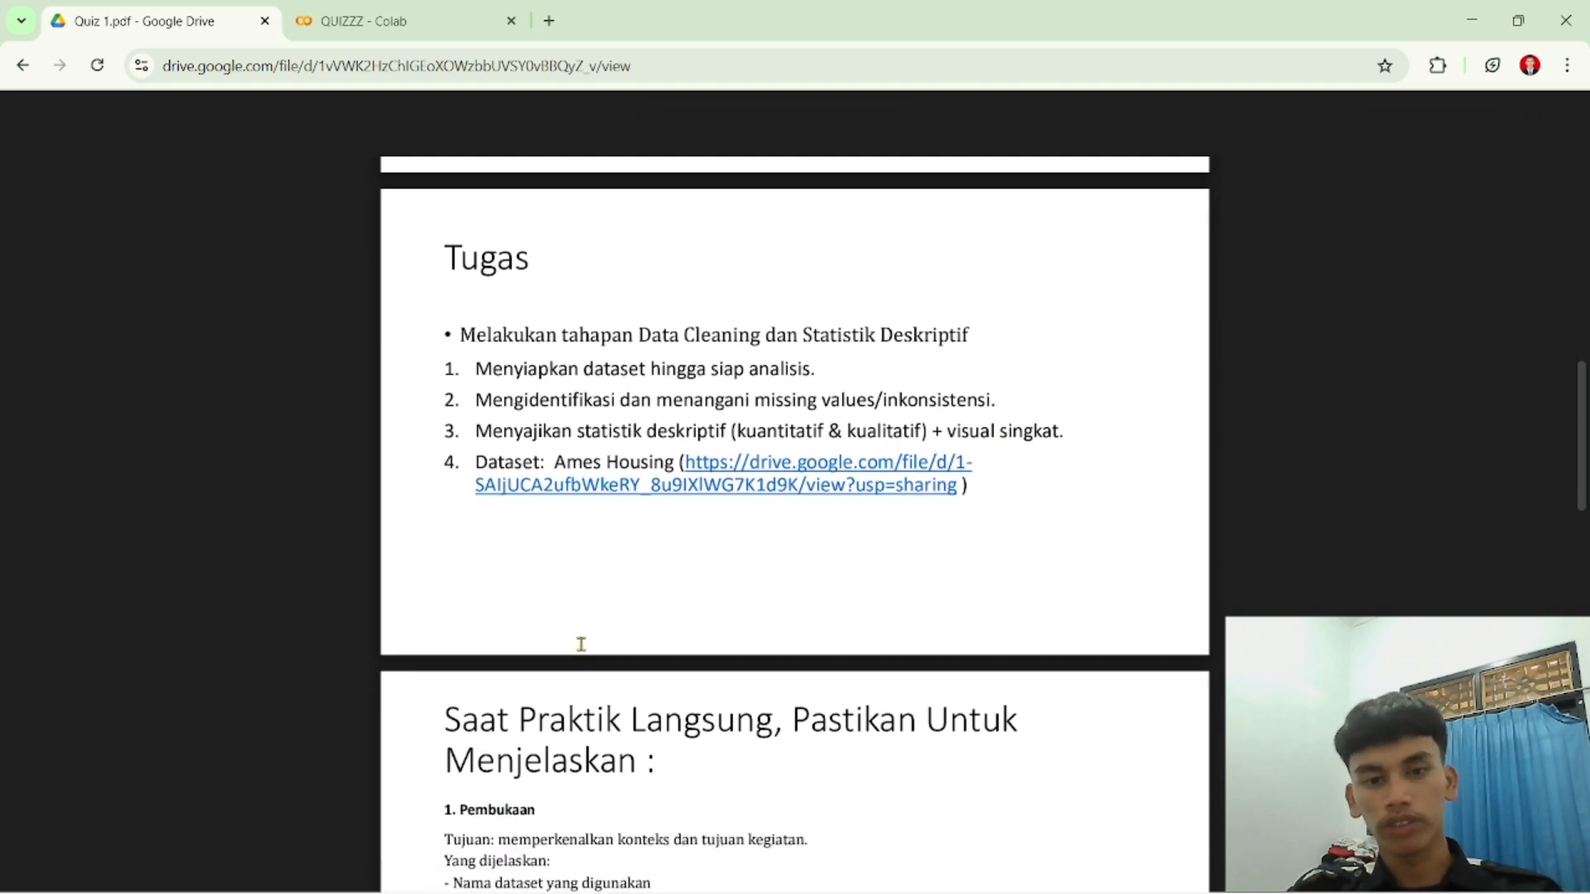
{"action": "scroll", "coordinate": [581, 644], "scroll_direction": "down", "scroll_amount": 1}
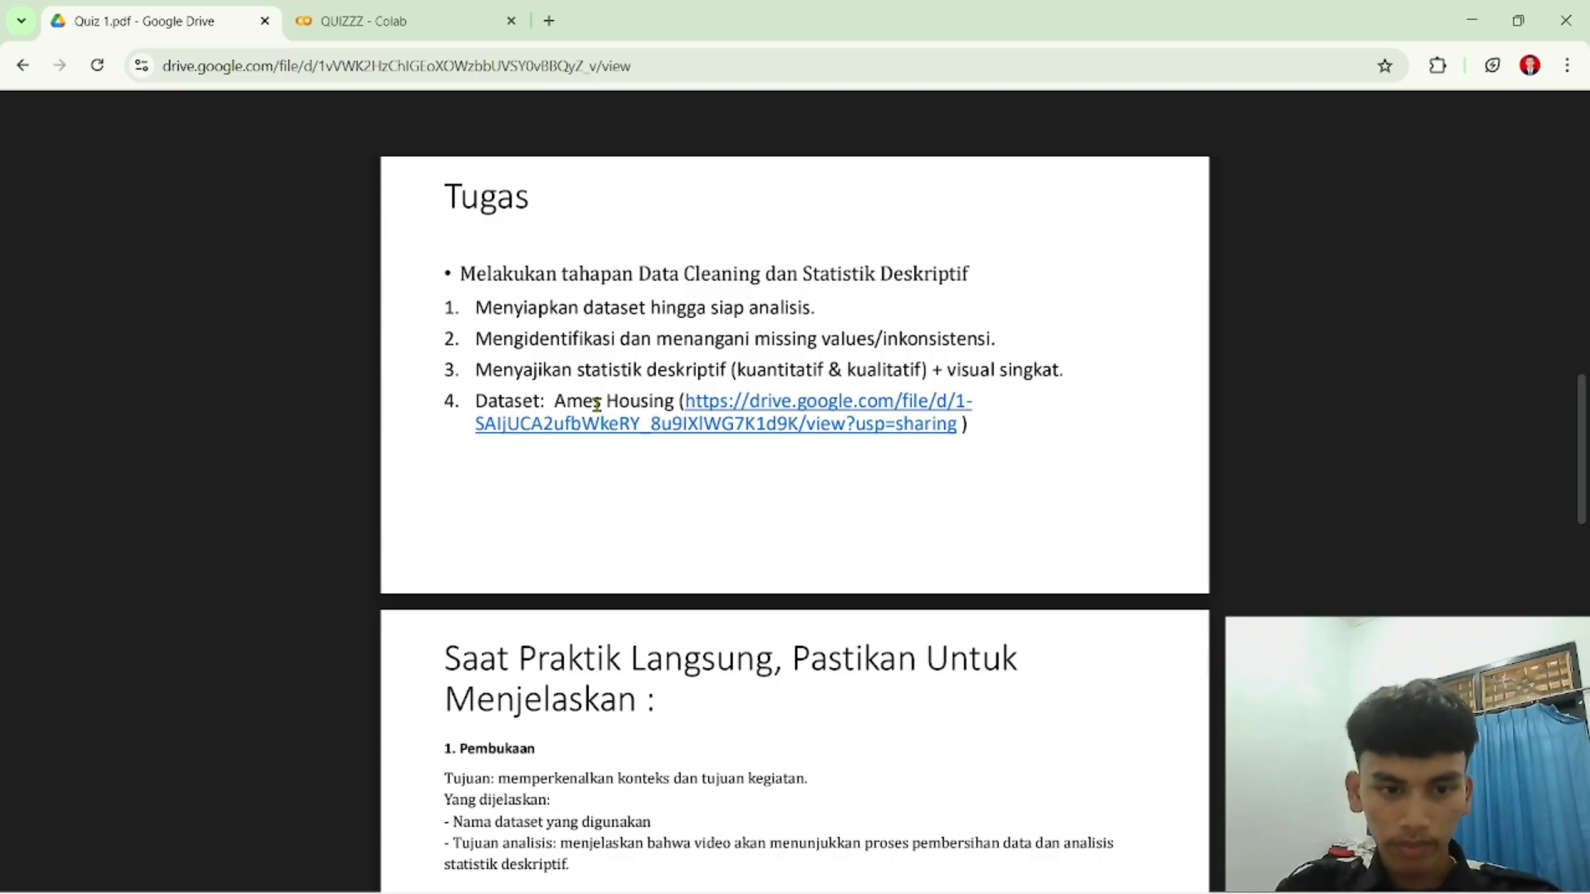
Step: Read what has to be explained in sections 1 Pembukaan and 2 Tahap Persiapan Data of the quiz PDF
{"action": "scroll", "coordinate": [674, 534], "scroll_direction": "down", "scroll_amount": 4}
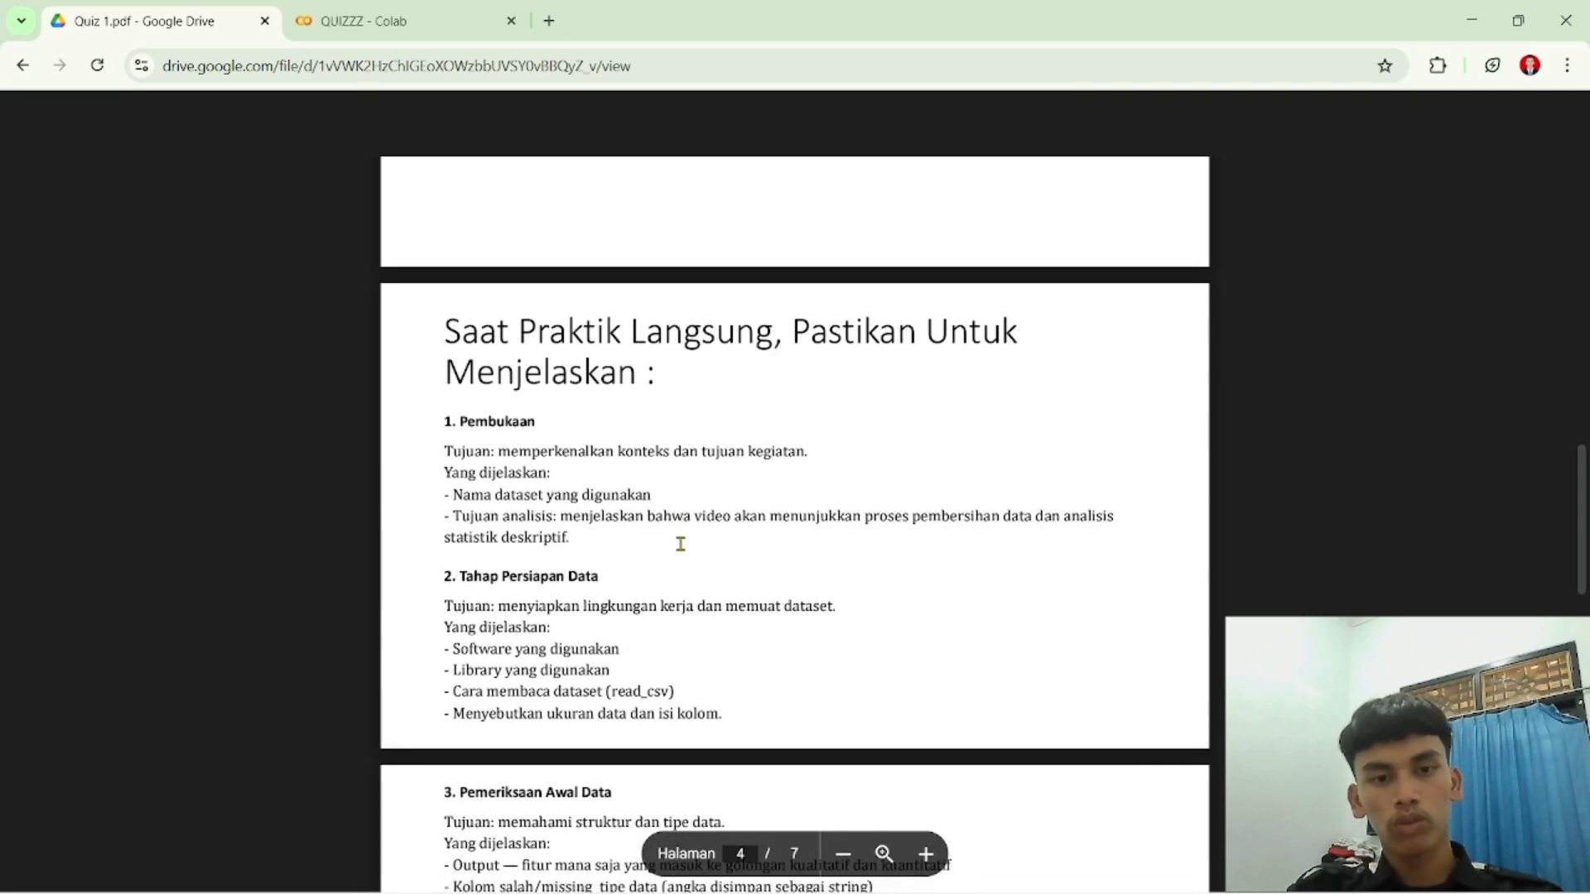
{"action": "scroll", "coordinate": [703, 448], "scroll_direction": "down", "scroll_amount": 1}
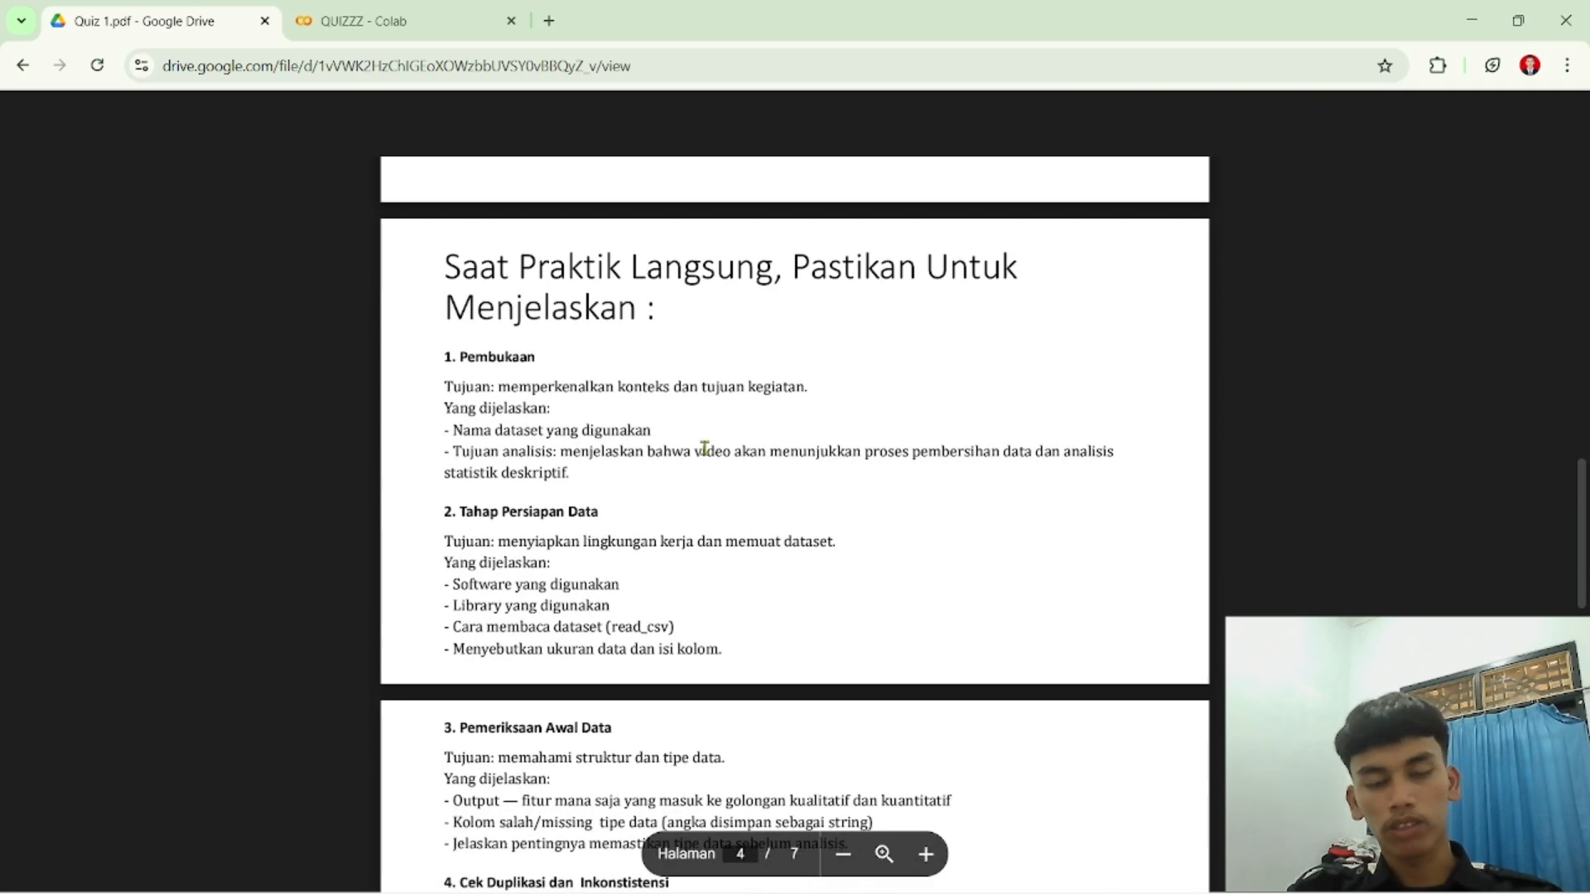
{"action": "scroll", "coordinate": [704, 448], "scroll_direction": "down", "scroll_amount": 4}
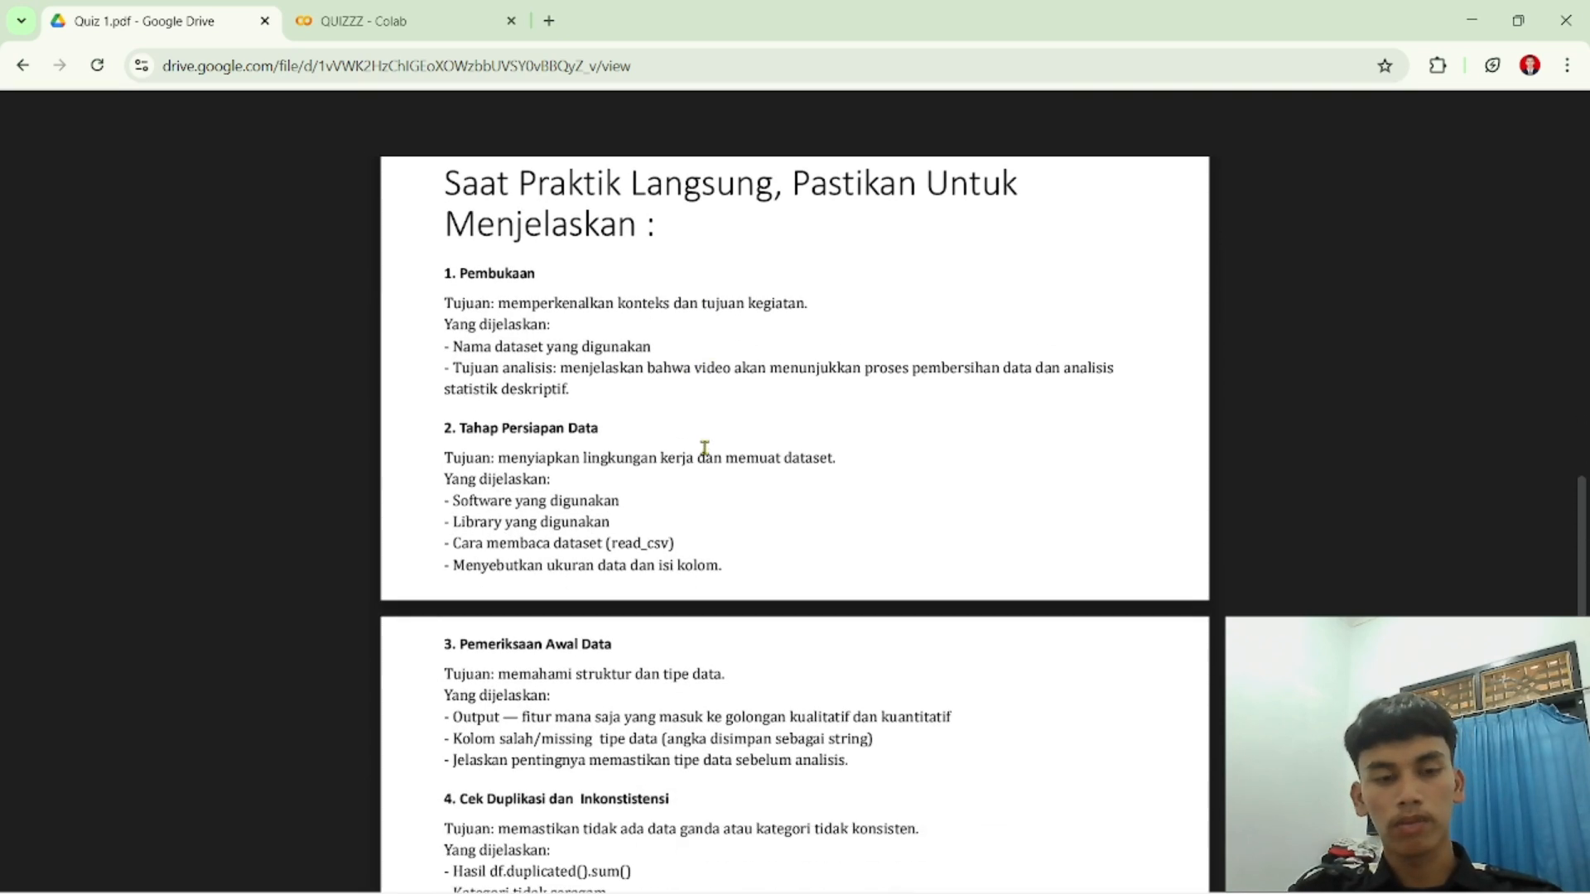
{"action": "scroll", "coordinate": [703, 448], "scroll_direction": "down", "scroll_amount": 3}
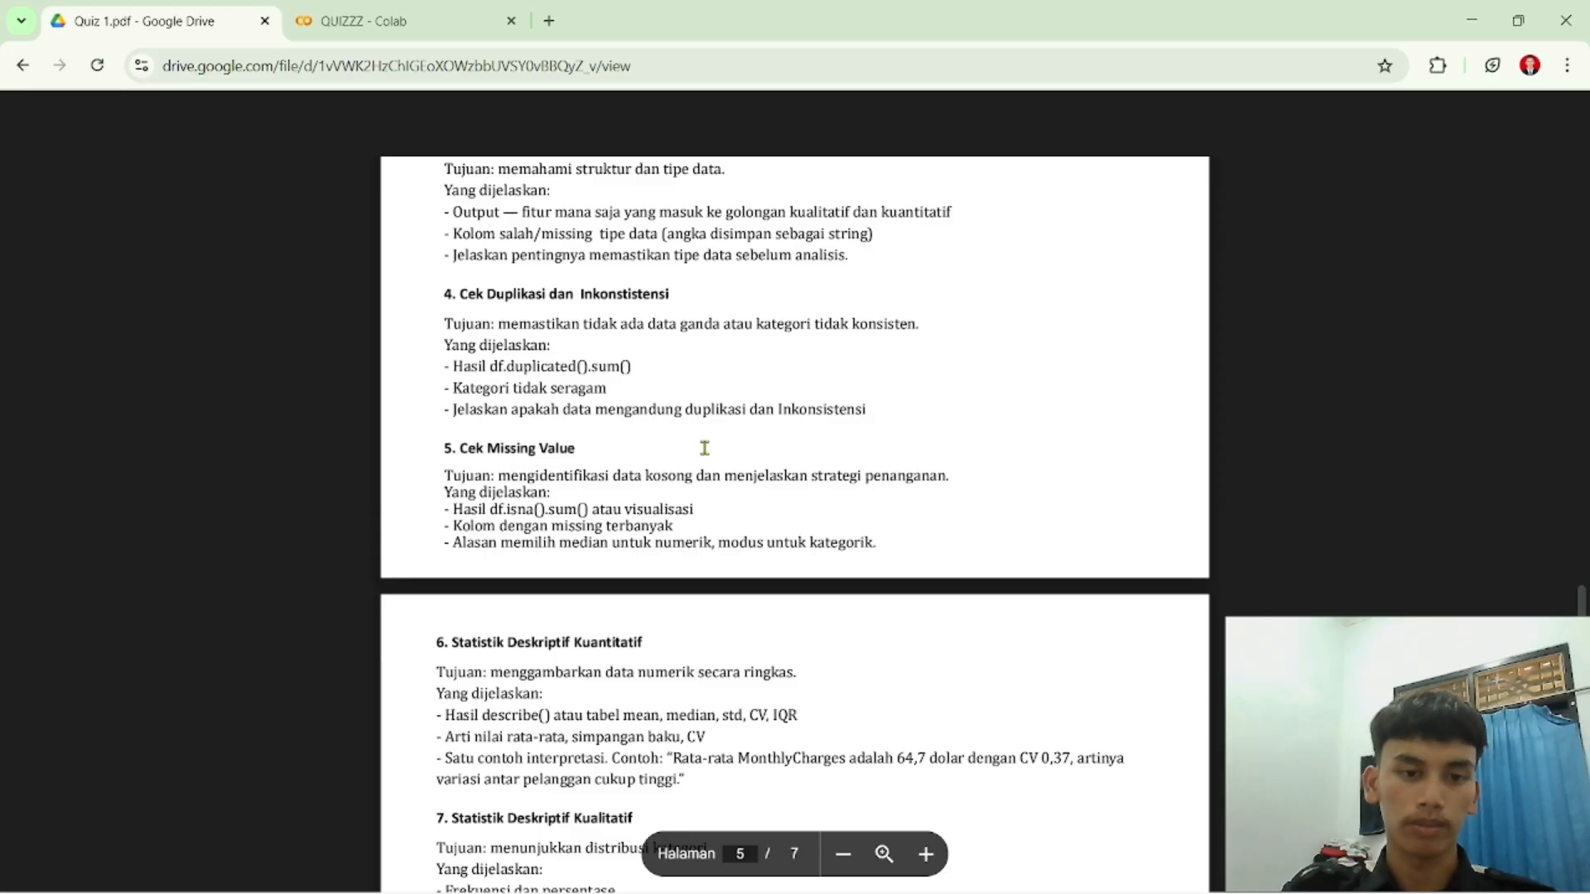
{"action": "scroll", "coordinate": [703, 448], "scroll_direction": "down", "scroll_amount": 3}
{"action": "scroll", "coordinate": [703, 447], "scroll_direction": "up", "scroll_amount": 10}
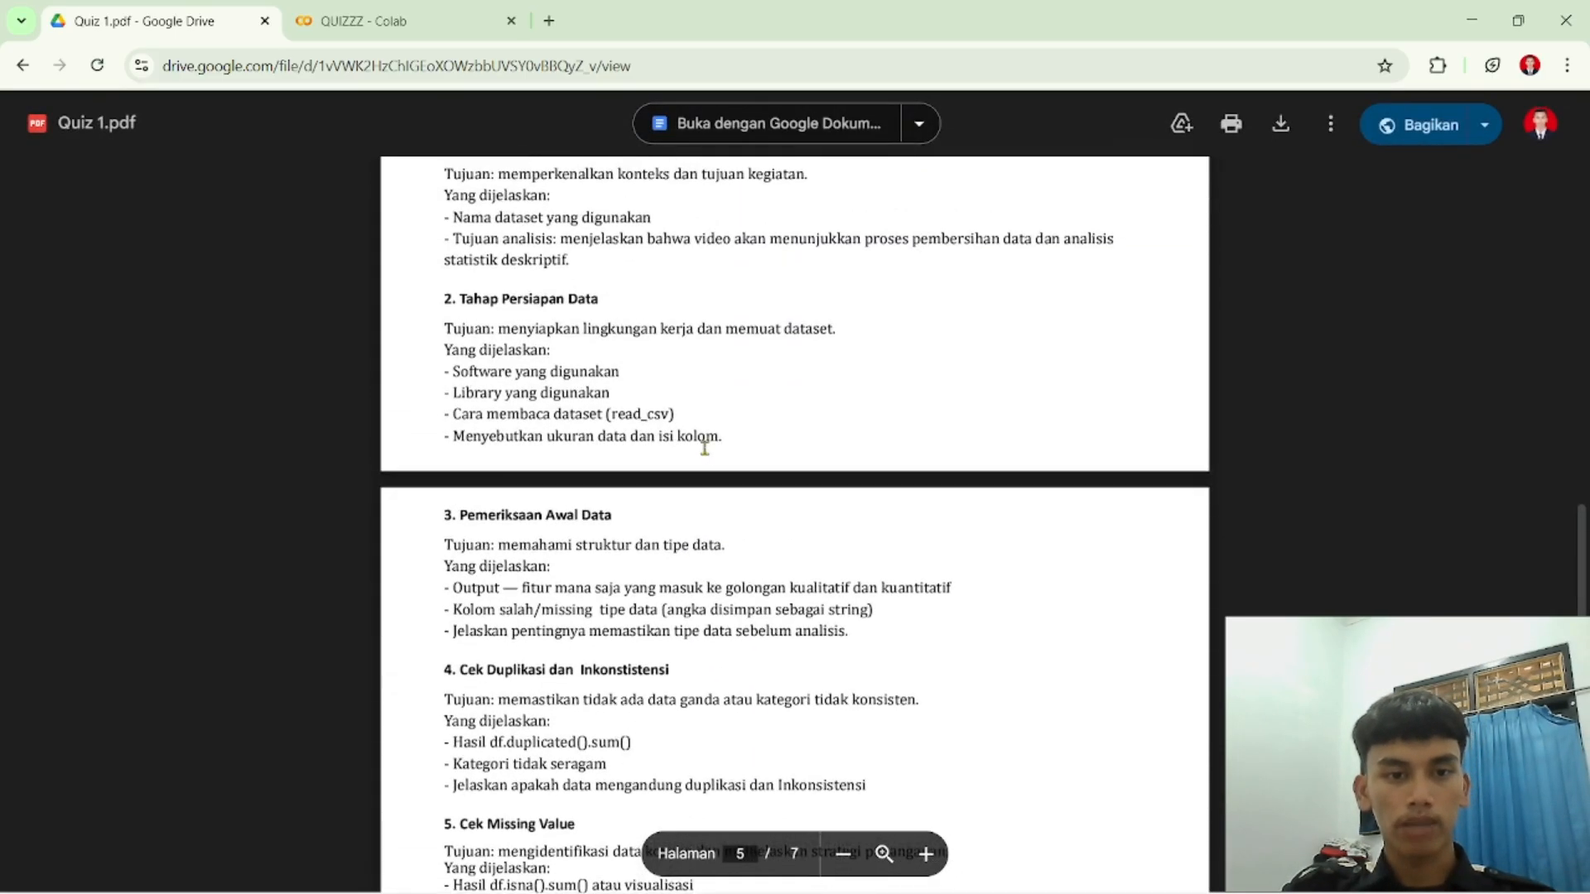
{"action": "scroll", "coordinate": [704, 448], "scroll_direction": "down", "scroll_amount": 1}
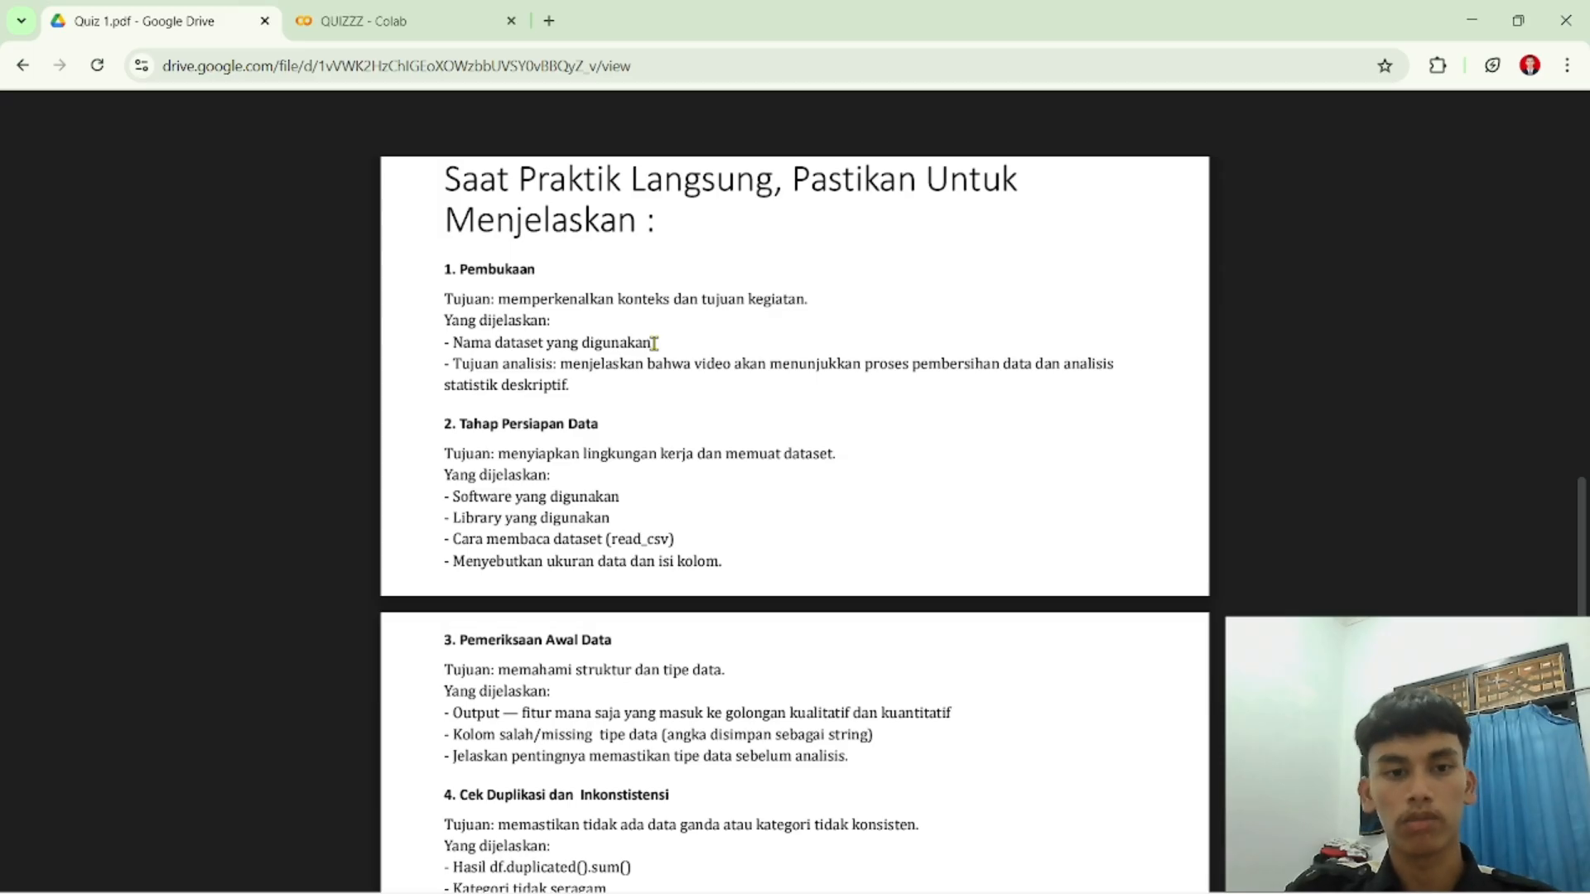
{"action": "scroll", "coordinate": [649, 340], "scroll_direction": "down", "scroll_amount": 1}
{"action": "scroll", "coordinate": [637, 356], "scroll_direction": "up", "scroll_amount": 2}
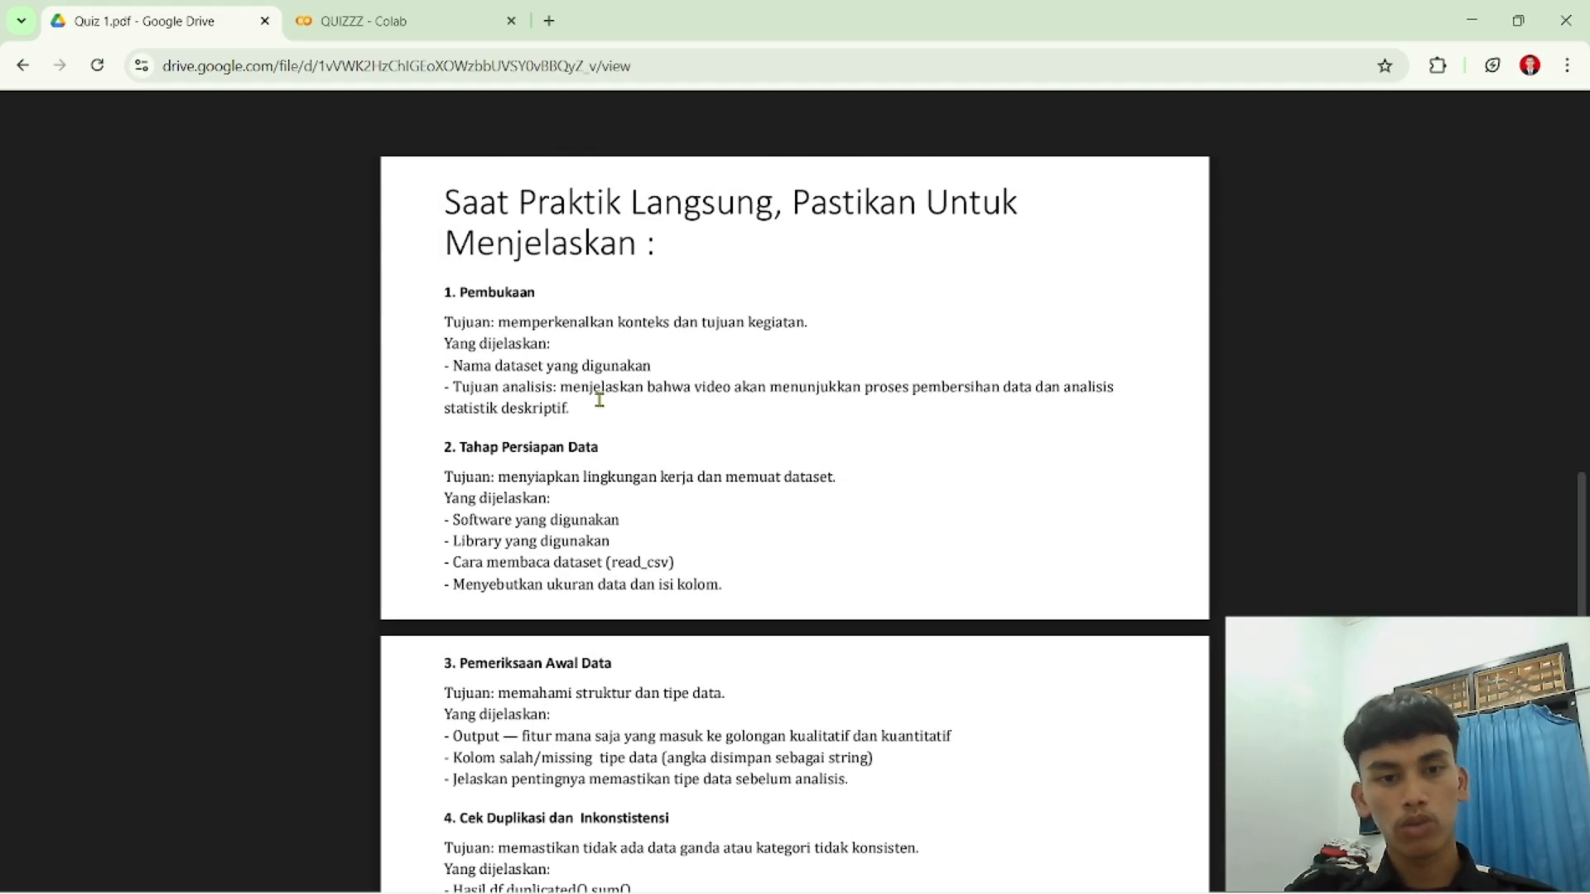
{"action": "scroll", "coordinate": [599, 400], "scroll_direction": "up", "scroll_amount": 1}
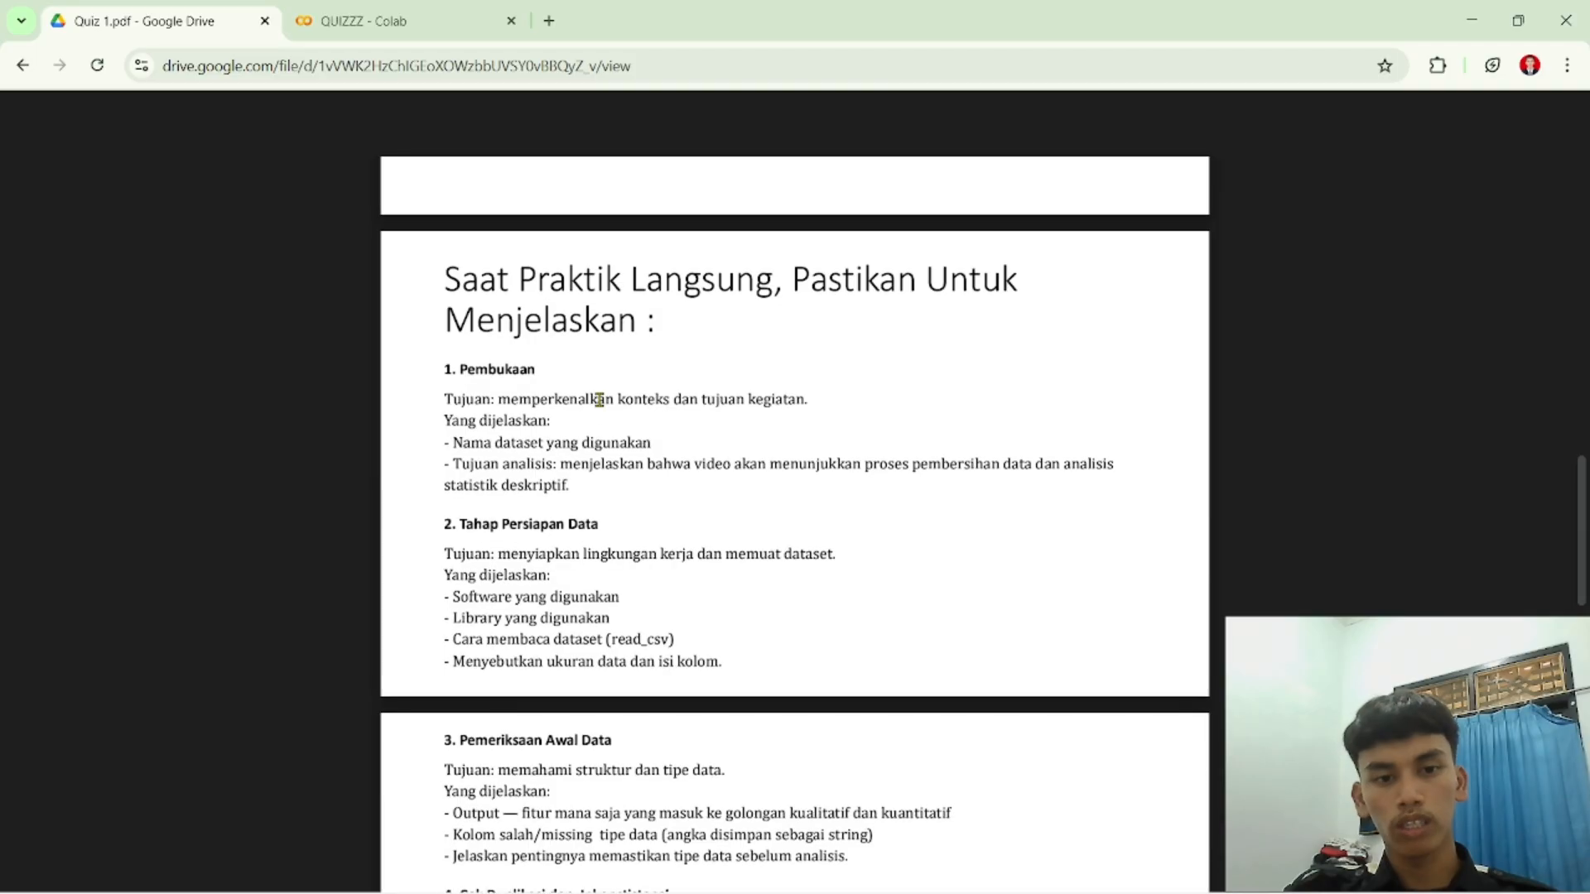
{"action": "scroll", "coordinate": [599, 400], "scroll_direction": "down", "scroll_amount": 1}
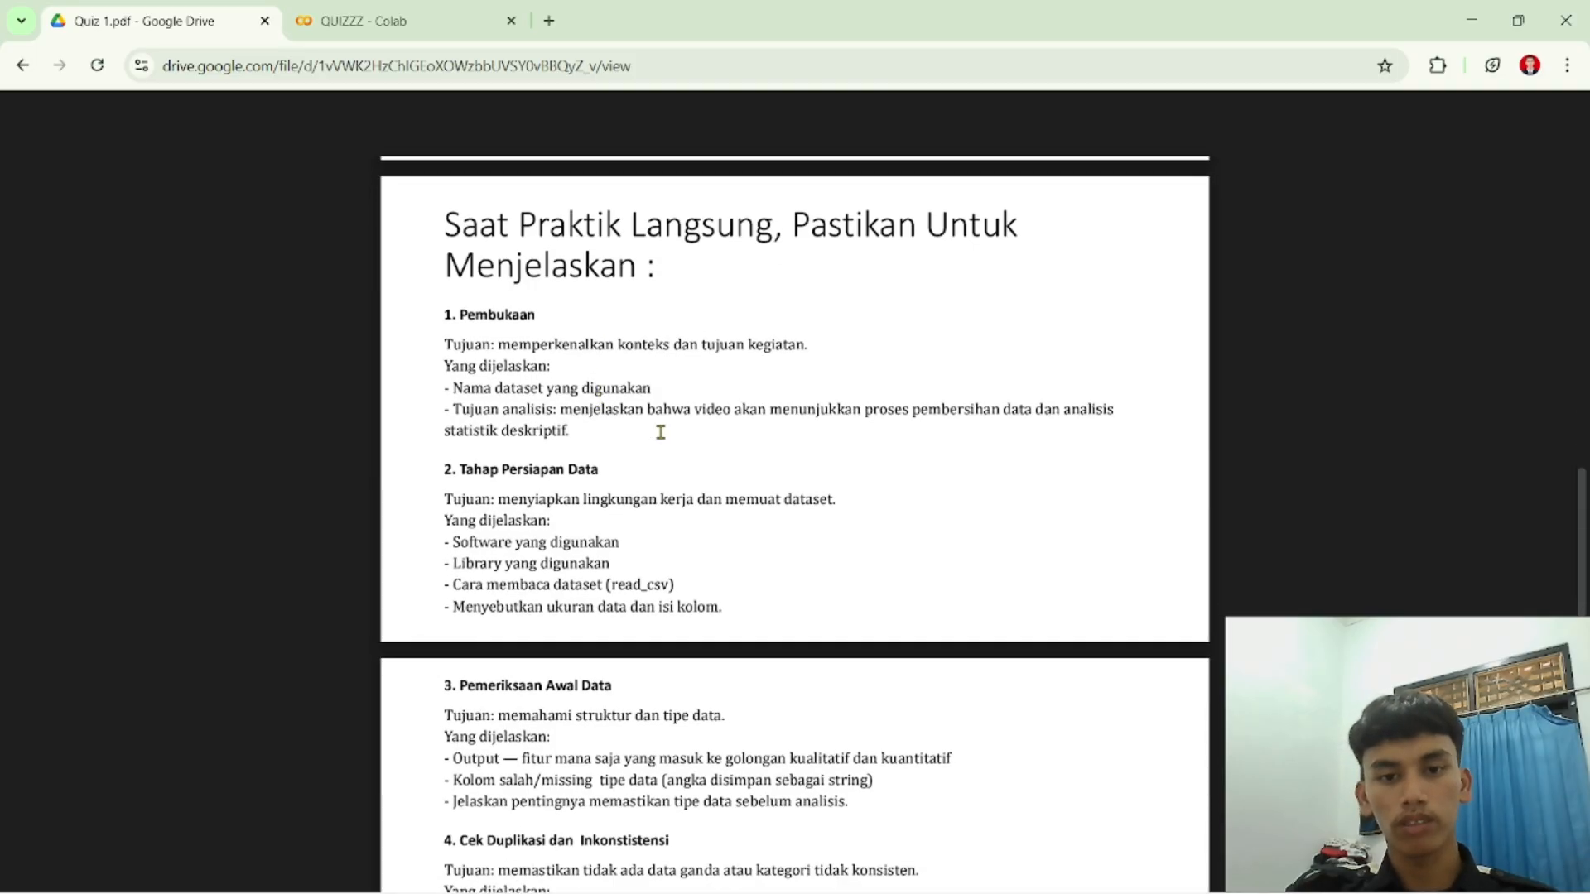
{"action": "scroll", "coordinate": [661, 432], "scroll_direction": "down", "scroll_amount": 2}
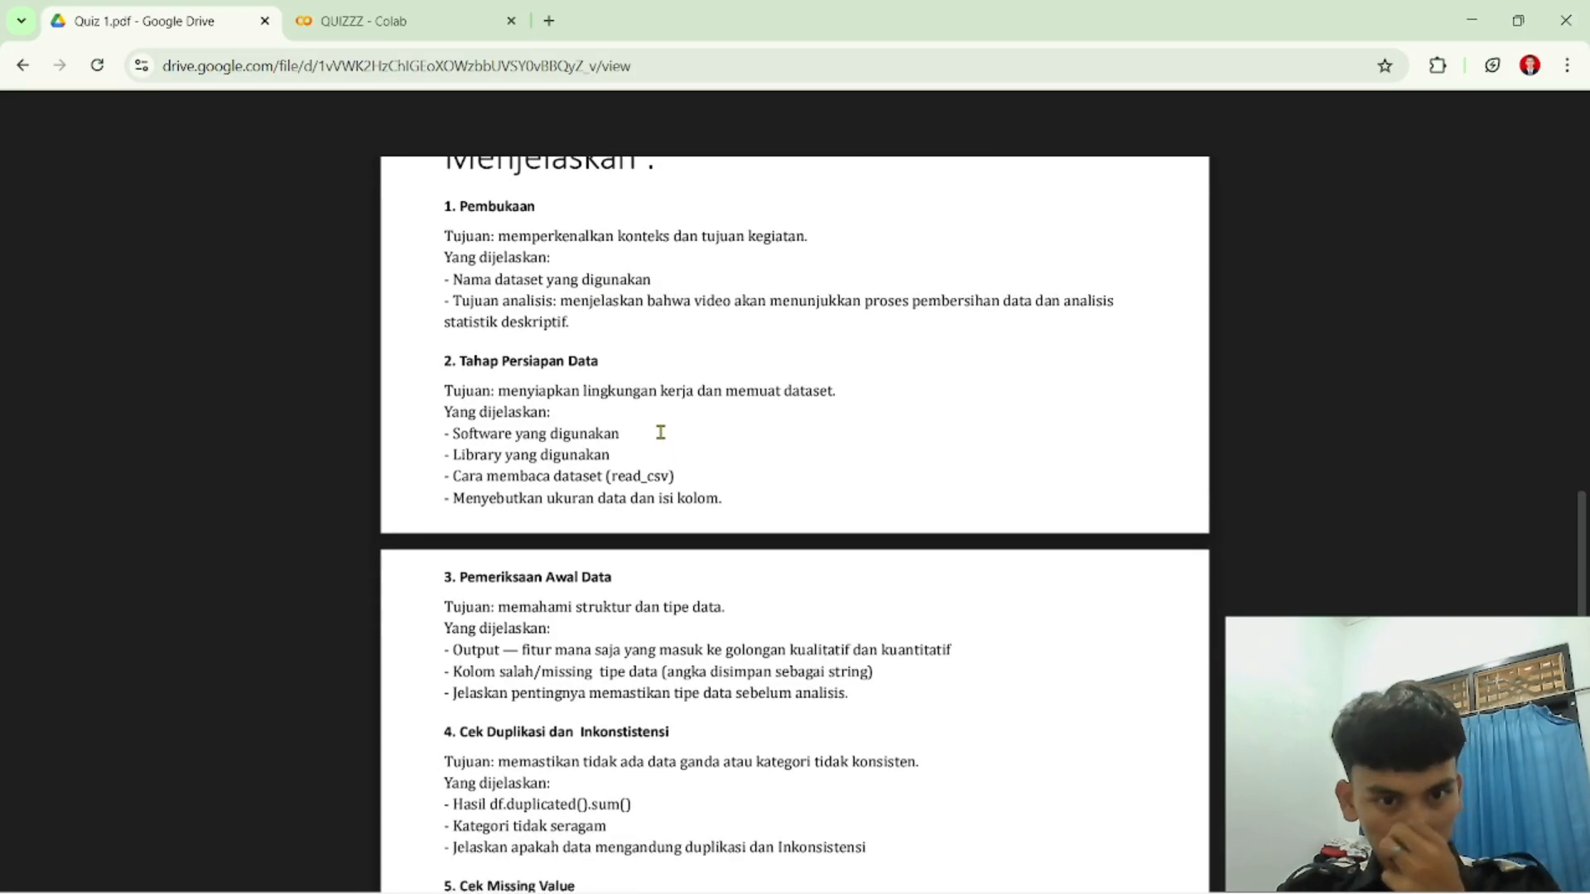
{"action": "scroll", "coordinate": [661, 432], "scroll_direction": "down", "scroll_amount": 1}
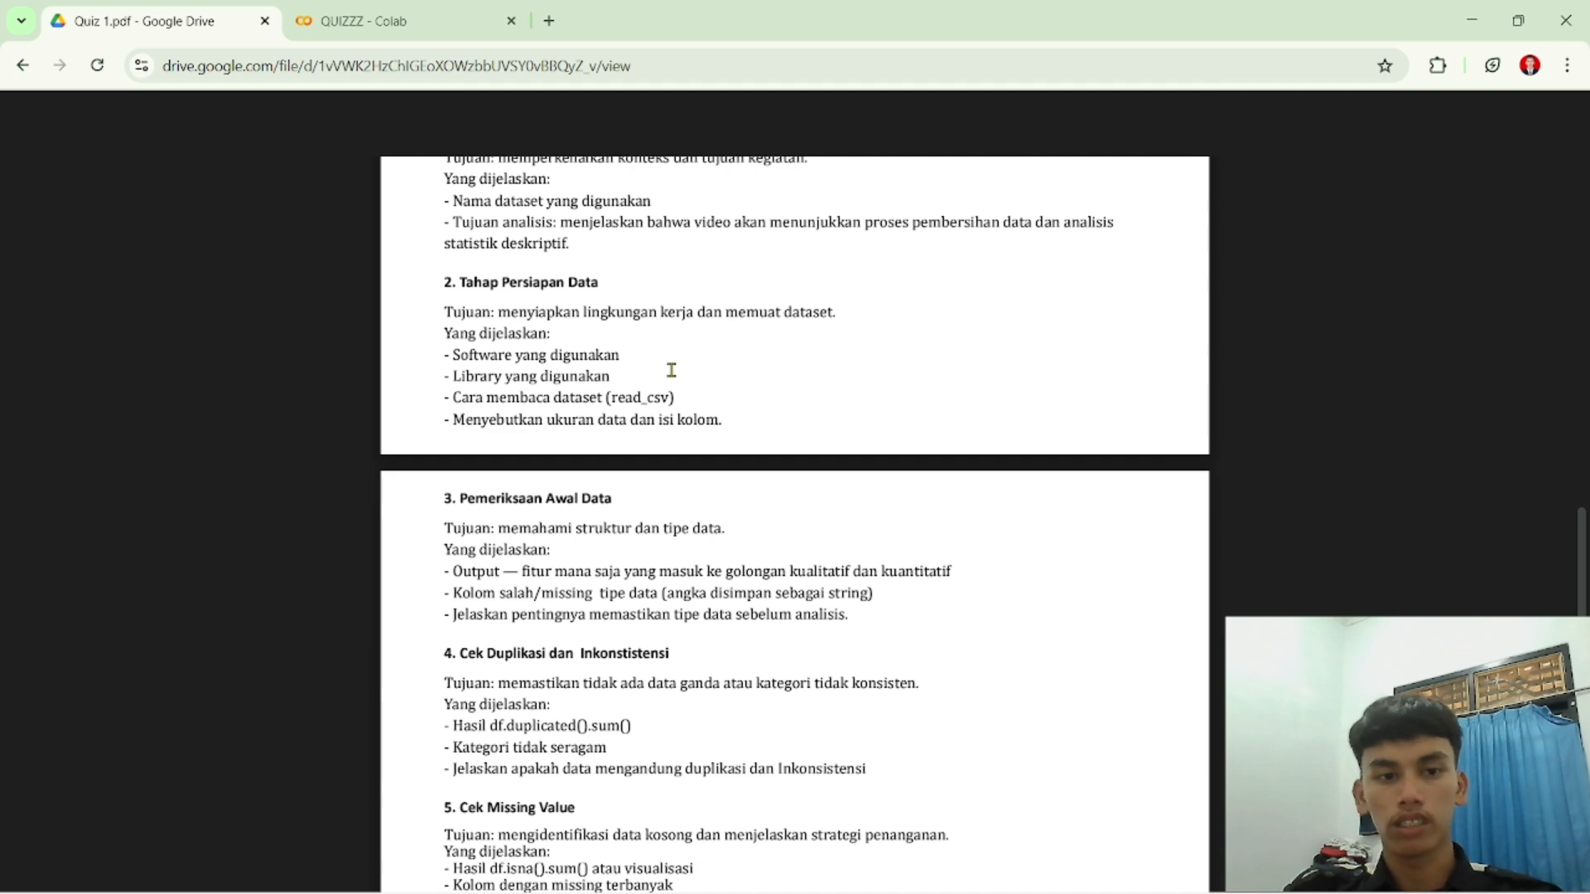
{"action": "scroll", "coordinate": [586, 368], "scroll_direction": "down", "scroll_amount": 1}
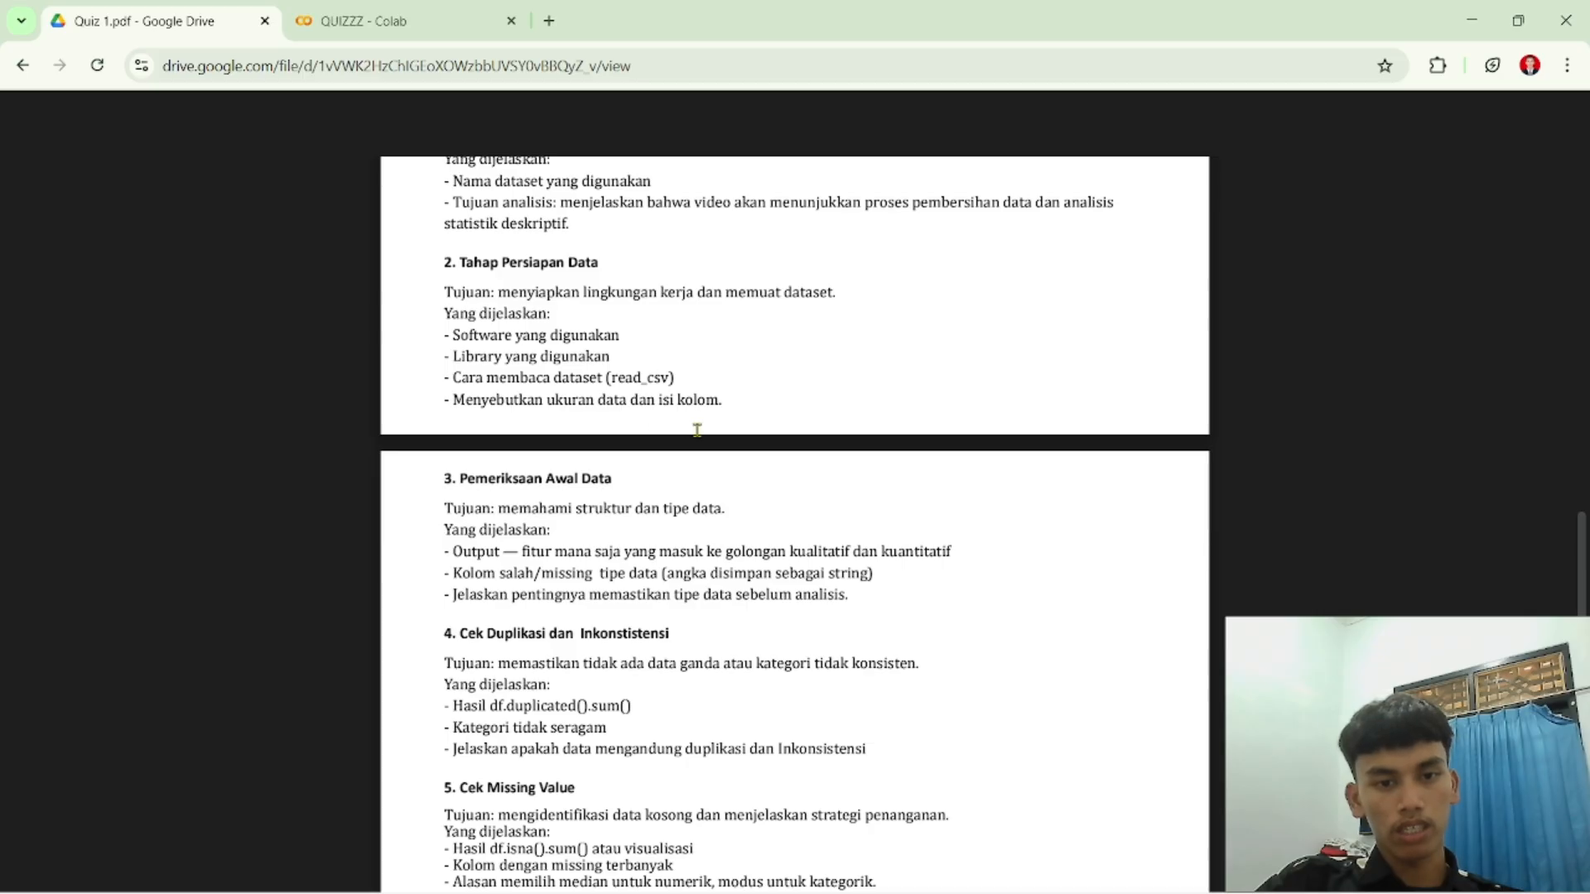
{"action": "scroll", "coordinate": [697, 430], "scroll_direction": "up", "scroll_amount": 1}
{"action": "scroll", "coordinate": [697, 430], "scroll_direction": "down", "scroll_amount": 1}
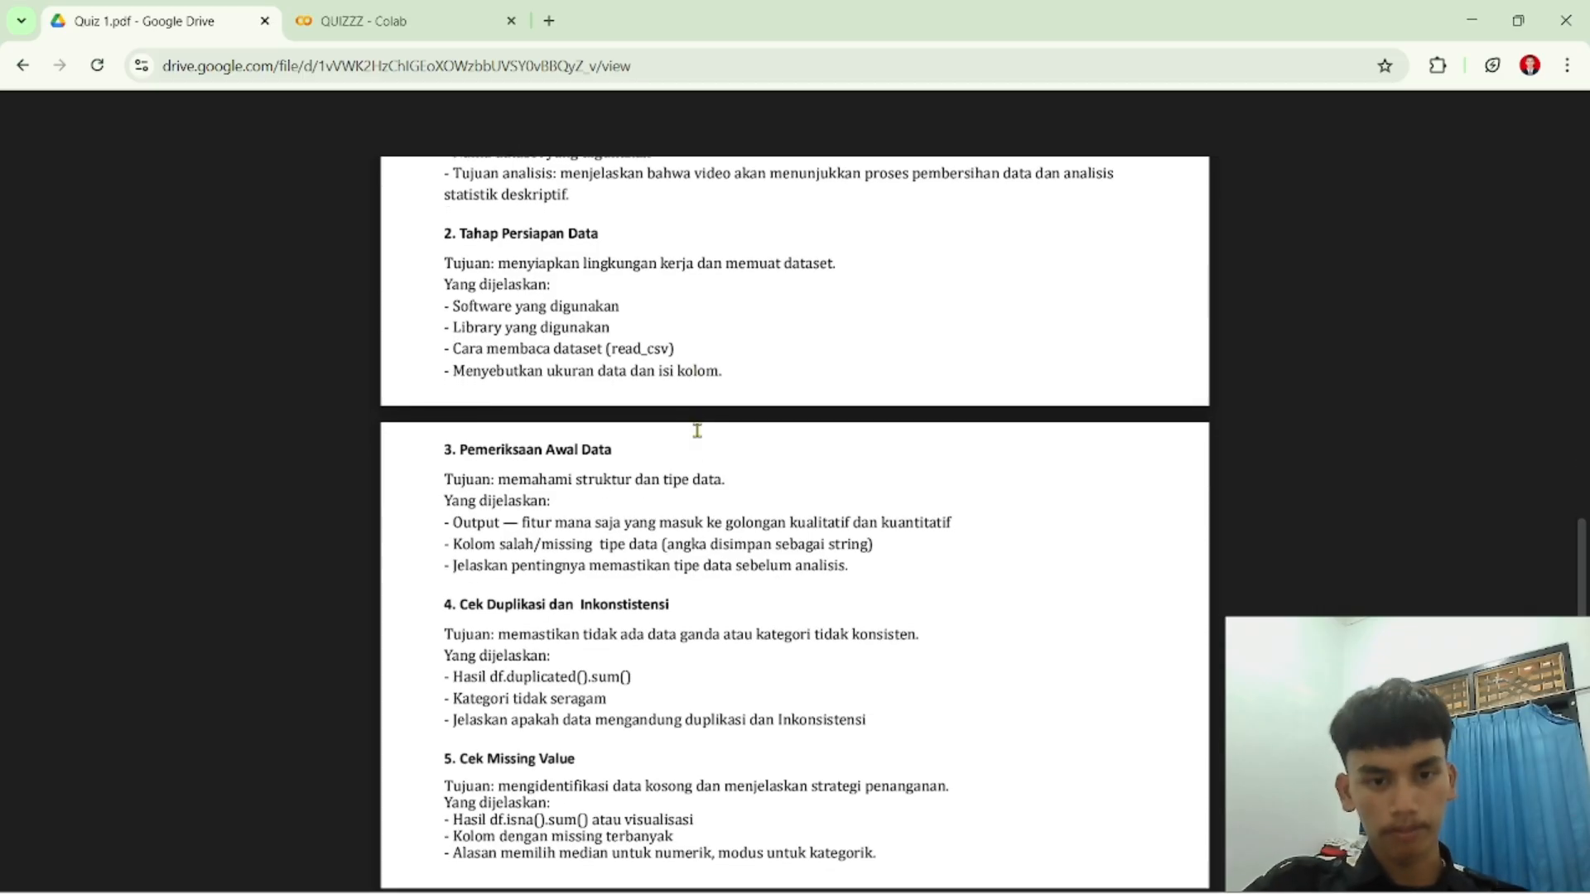
{"action": "scroll", "coordinate": [697, 430], "scroll_direction": "up", "scroll_amount": 5}
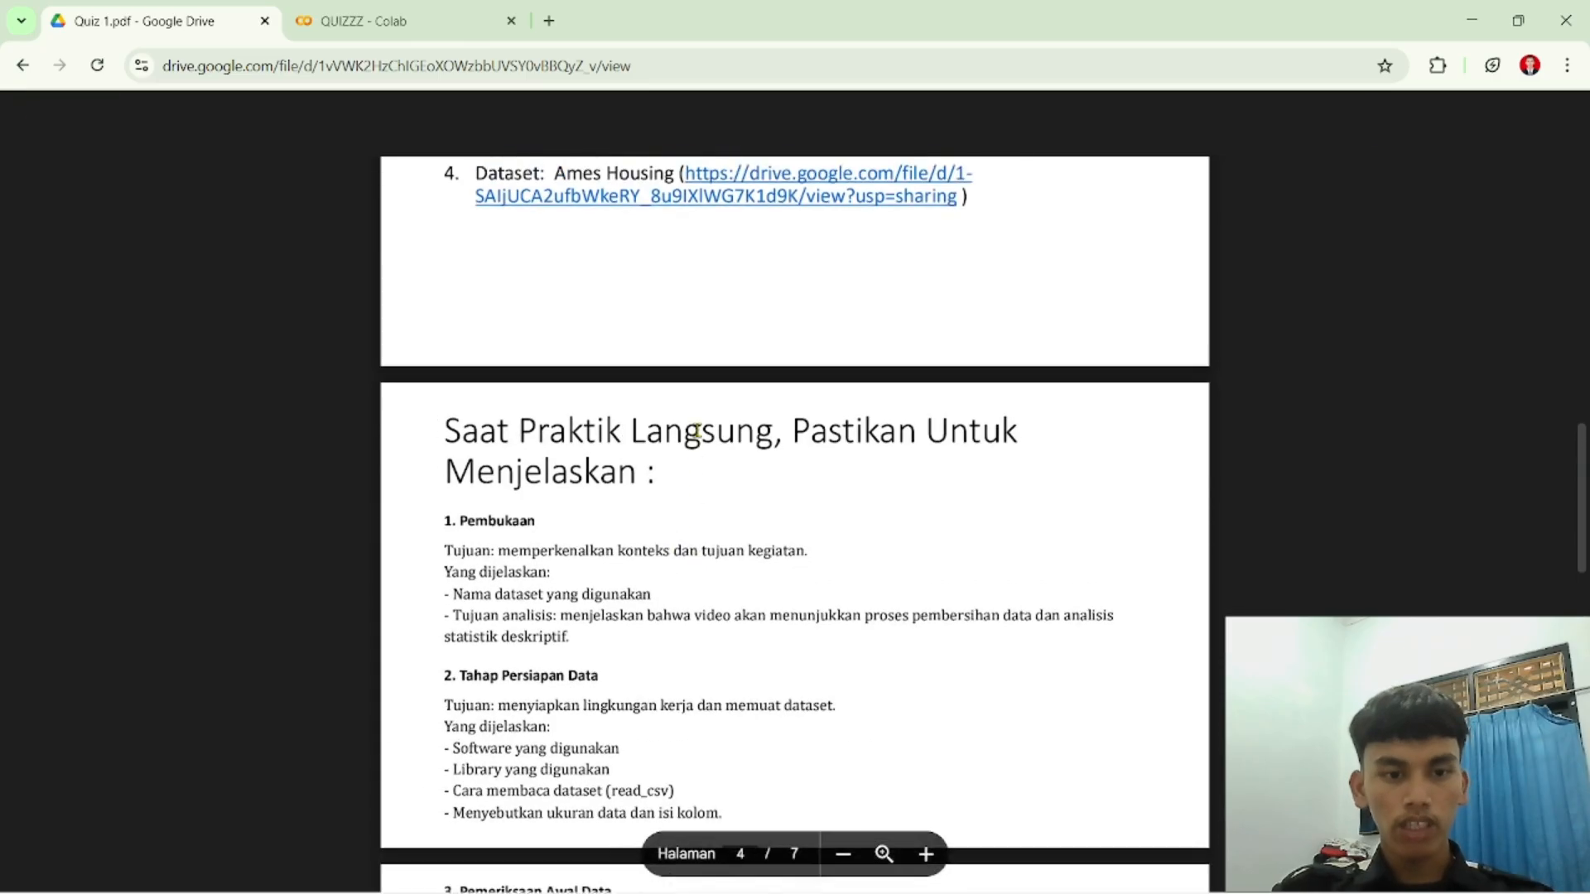
Step: Read sections 3 to 9 of the quiz PDF, from Pemeriksaan Awal Data through Visualisasi Data to Ringkasan dan Penutupan
{"action": "scroll", "coordinate": [697, 430], "scroll_direction": "down", "scroll_amount": 5}
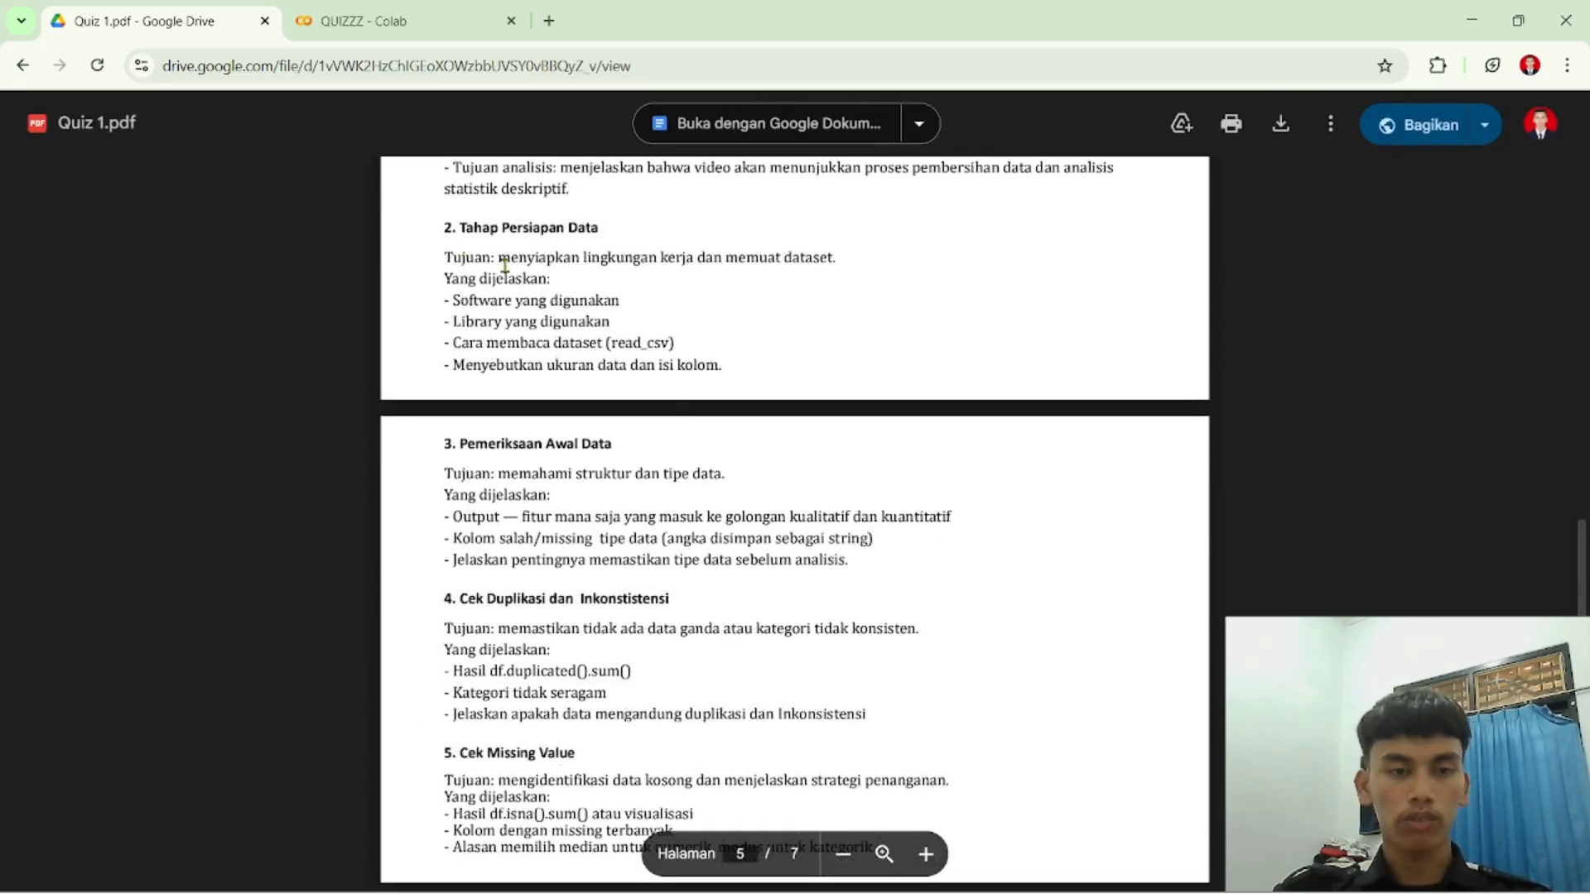
{"action": "scroll", "coordinate": [495, 465], "scroll_direction": "down", "scroll_amount": 1}
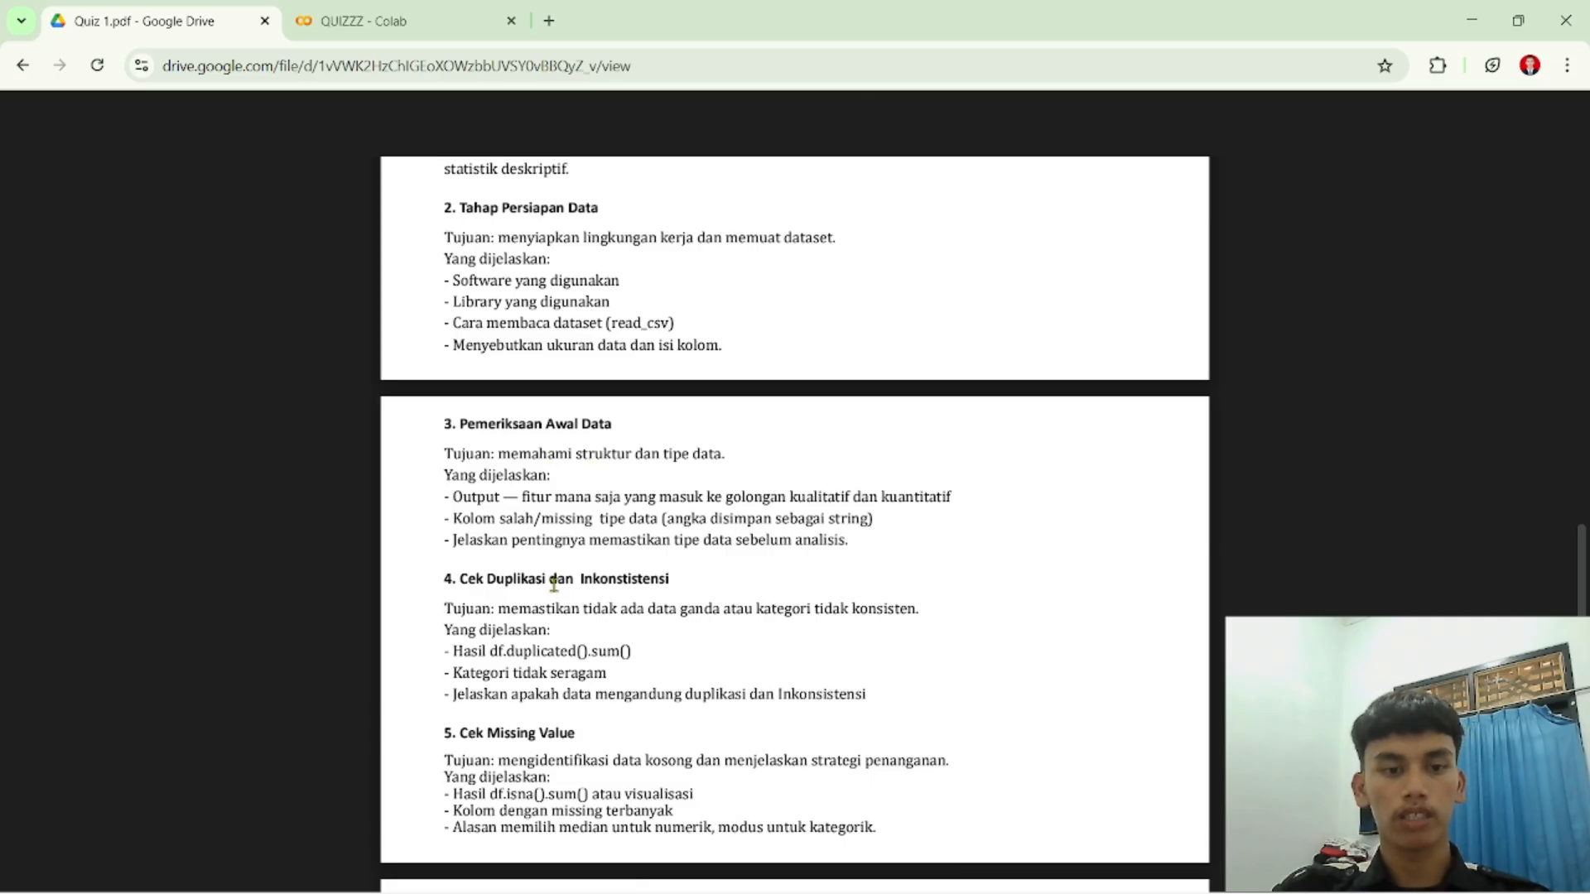
{"action": "scroll", "coordinate": [556, 581], "scroll_direction": "down", "scroll_amount": 1}
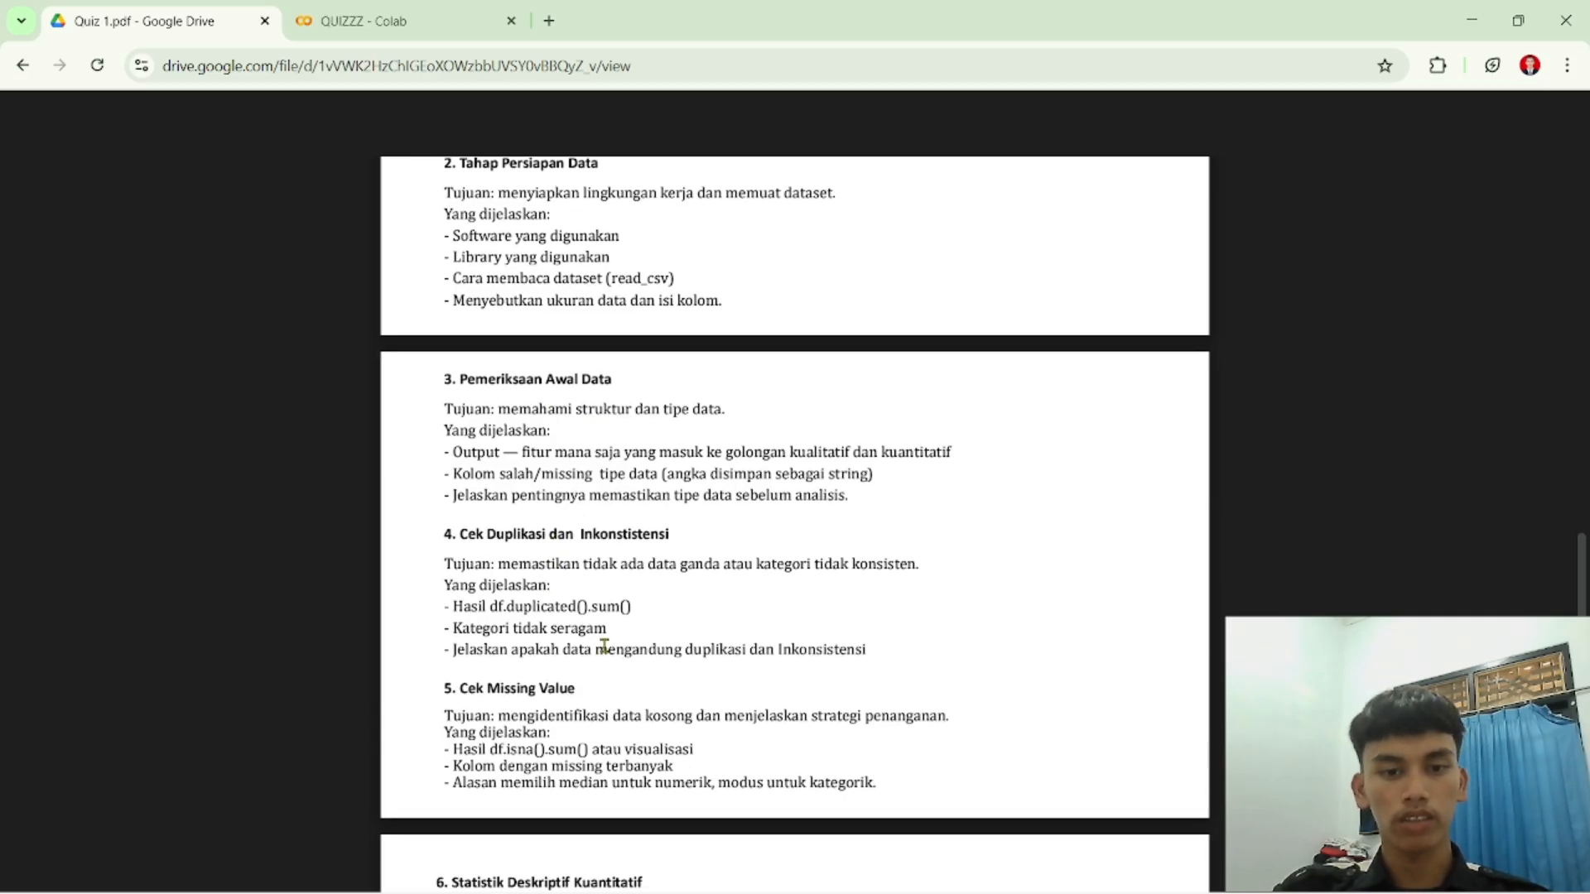
{"action": "scroll", "coordinate": [596, 651], "scroll_direction": "down", "scroll_amount": 2}
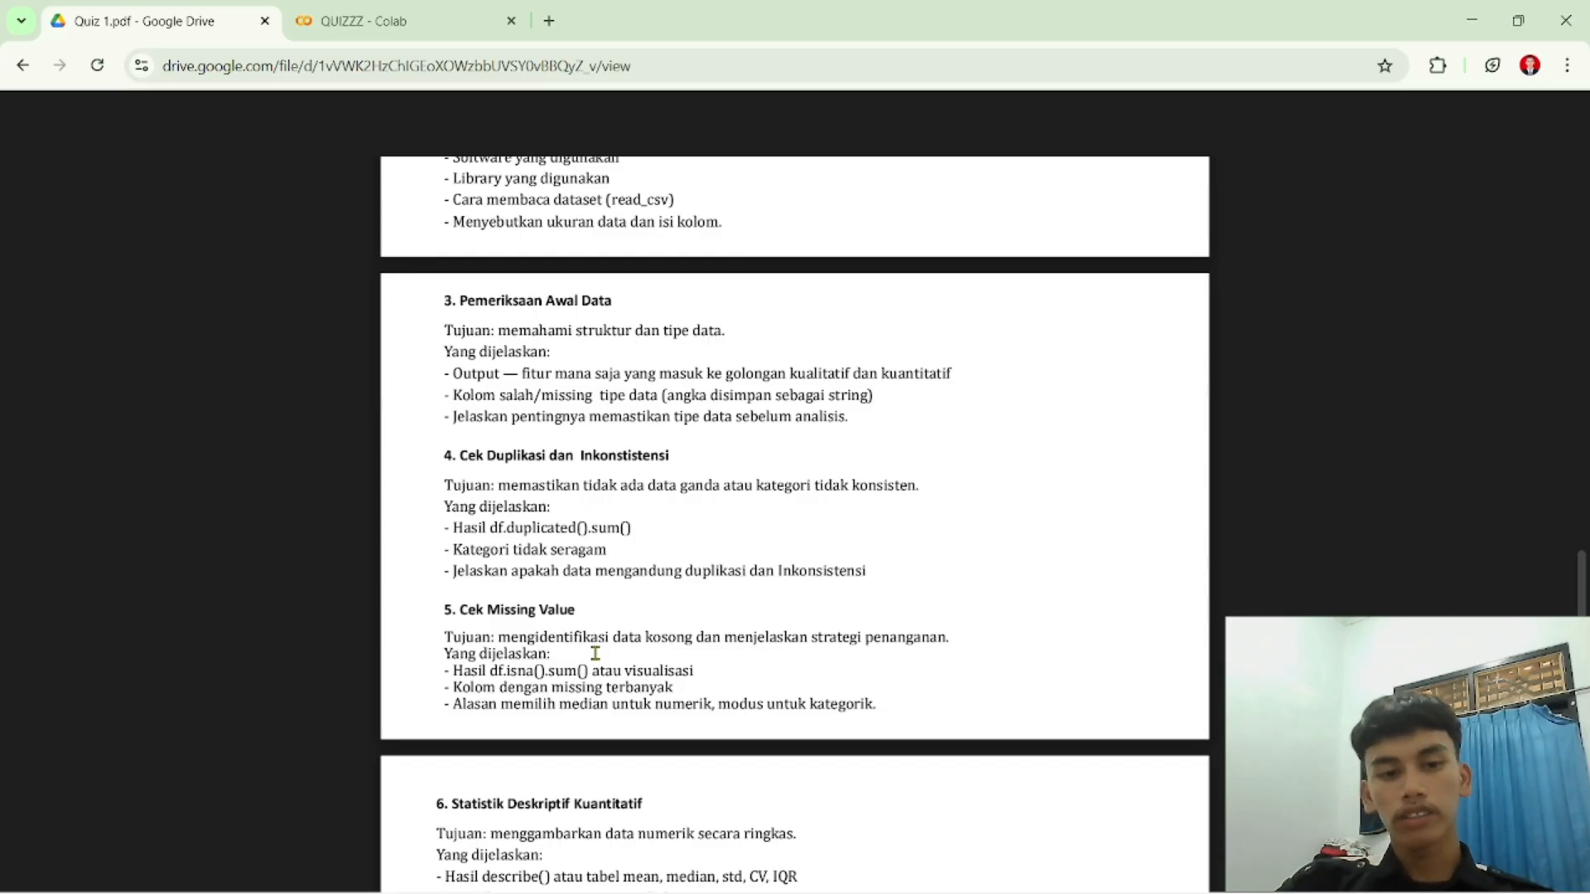
{"action": "scroll", "coordinate": [595, 653], "scroll_direction": "down", "scroll_amount": 5}
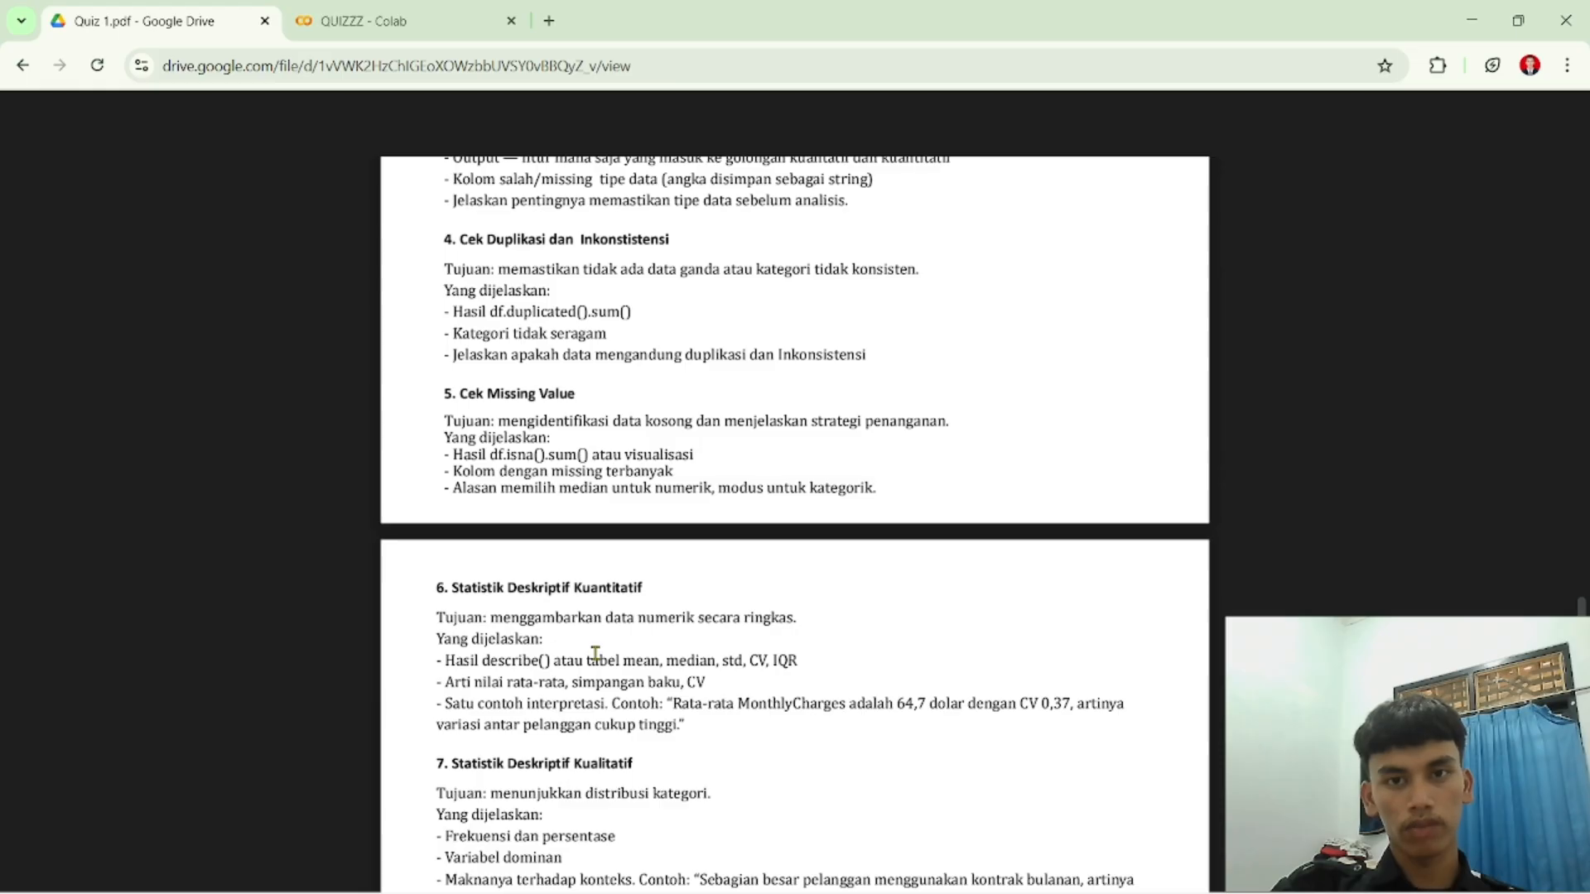
{"action": "scroll", "coordinate": [595, 653], "scroll_direction": "down", "scroll_amount": 3}
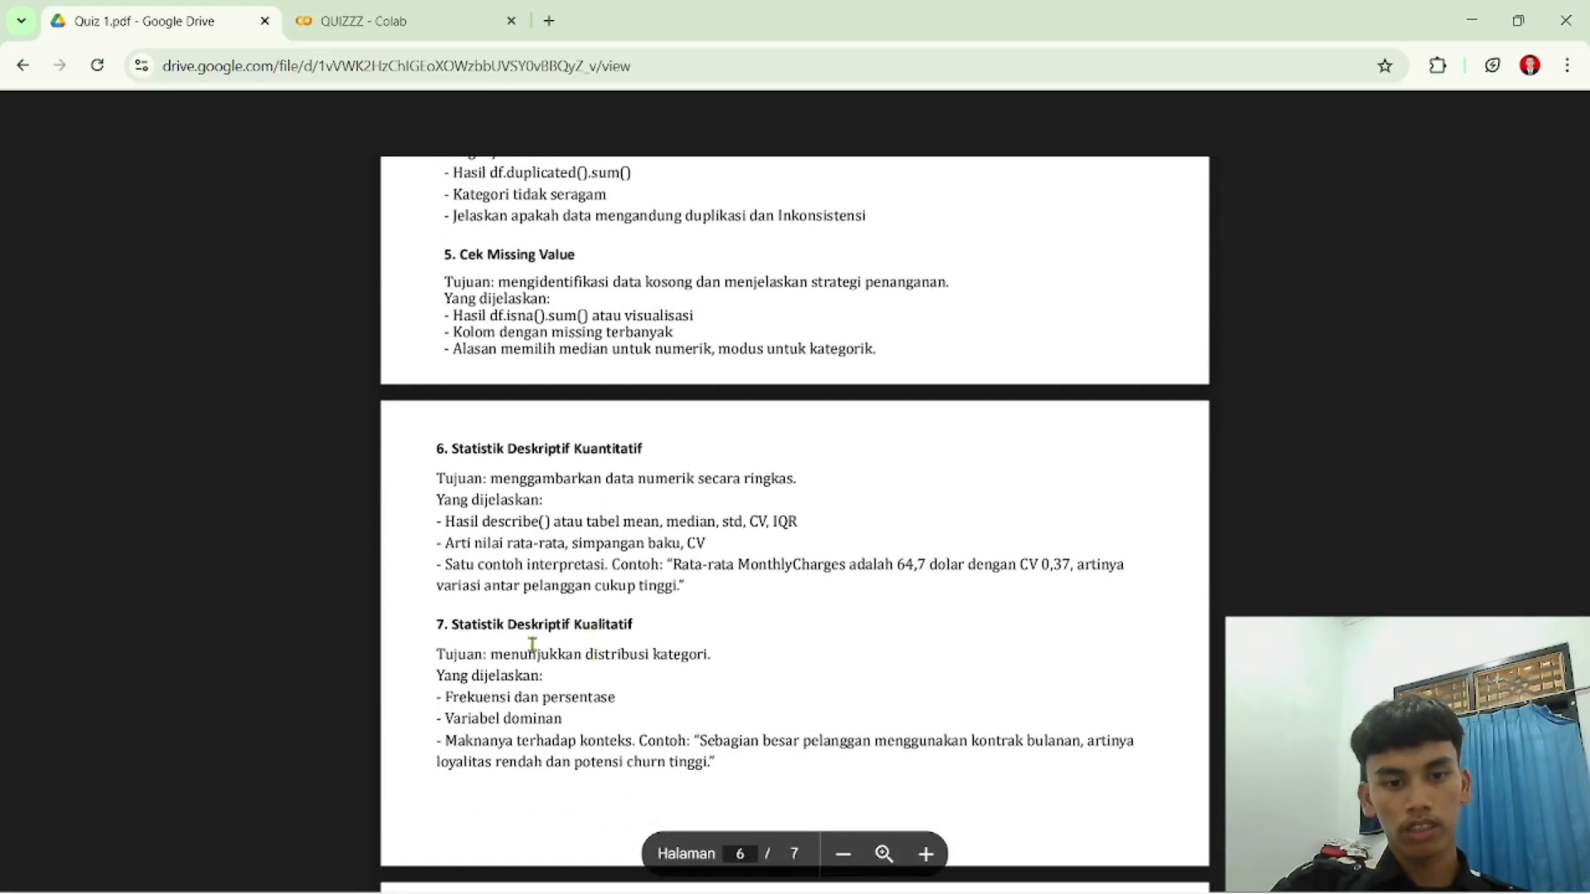
{"action": "scroll", "coordinate": [596, 644], "scroll_direction": "down", "scroll_amount": 8}
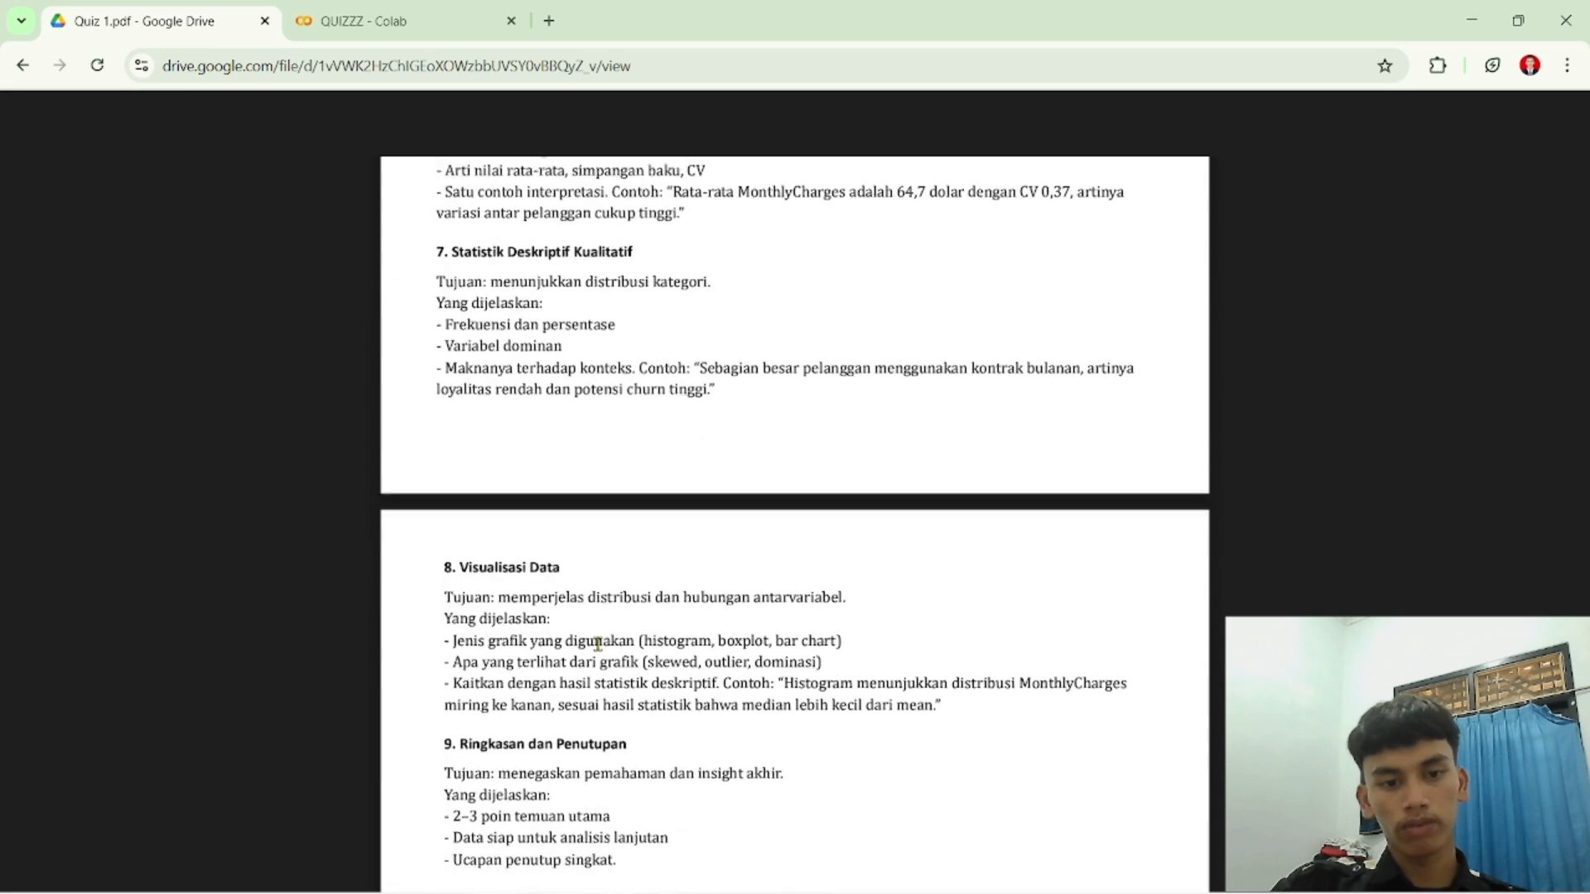
{"action": "scroll", "coordinate": [592, 654], "scroll_direction": "down", "scroll_amount": 4}
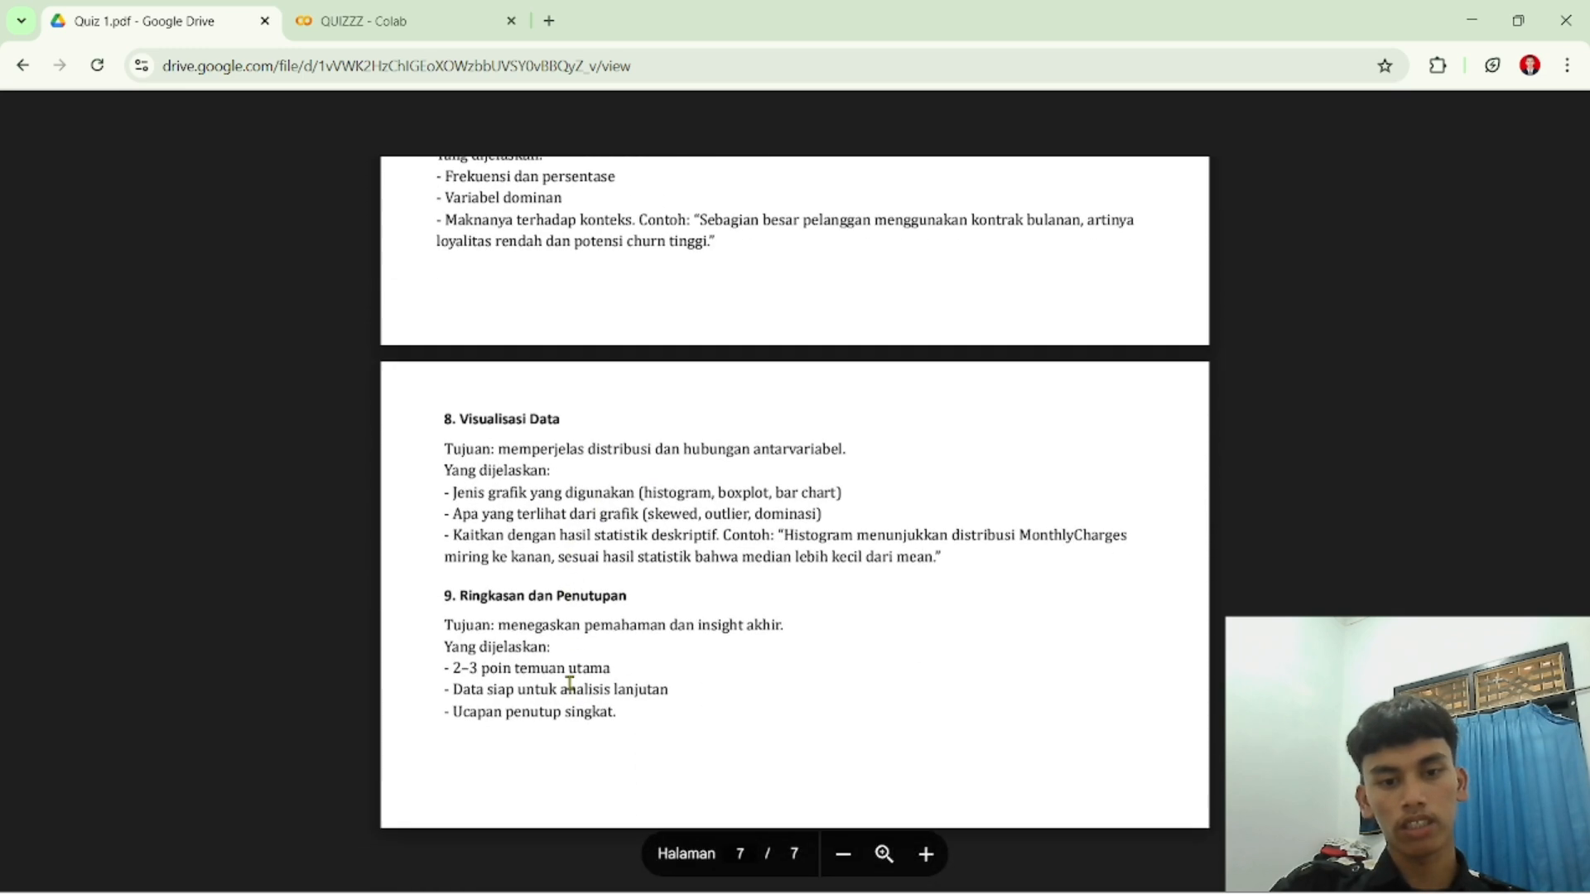
{"action": "scroll", "coordinate": [569, 684], "scroll_direction": "up", "scroll_amount": 3}
{"action": "scroll", "coordinate": [570, 684], "scroll_direction": "down", "scroll_amount": 3}
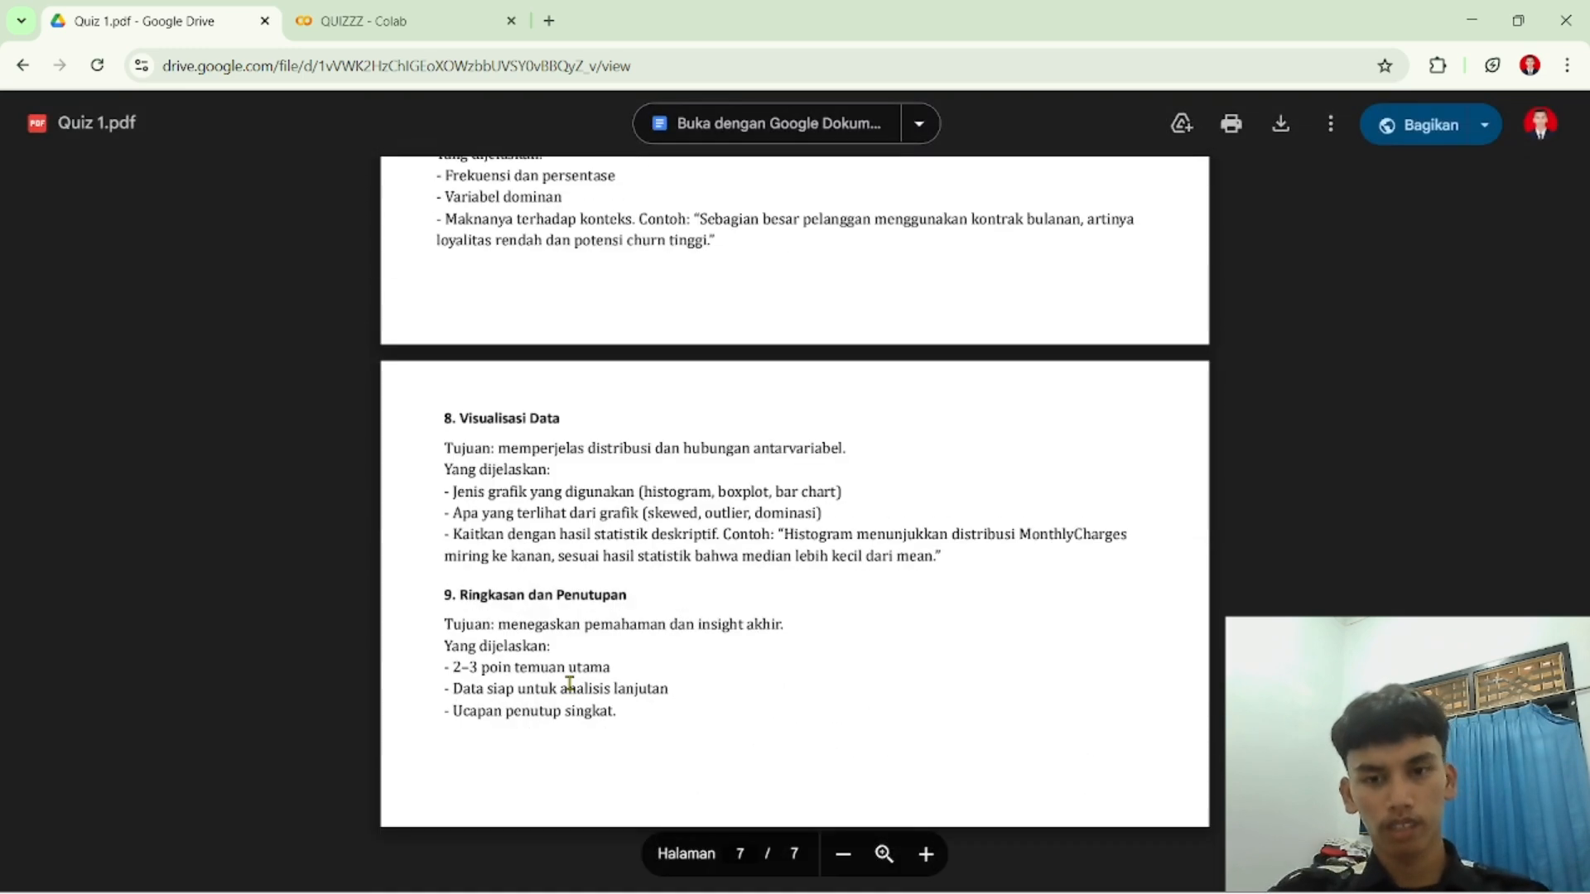
{"action": "scroll", "coordinate": [570, 684], "scroll_direction": "up", "scroll_amount": 1}
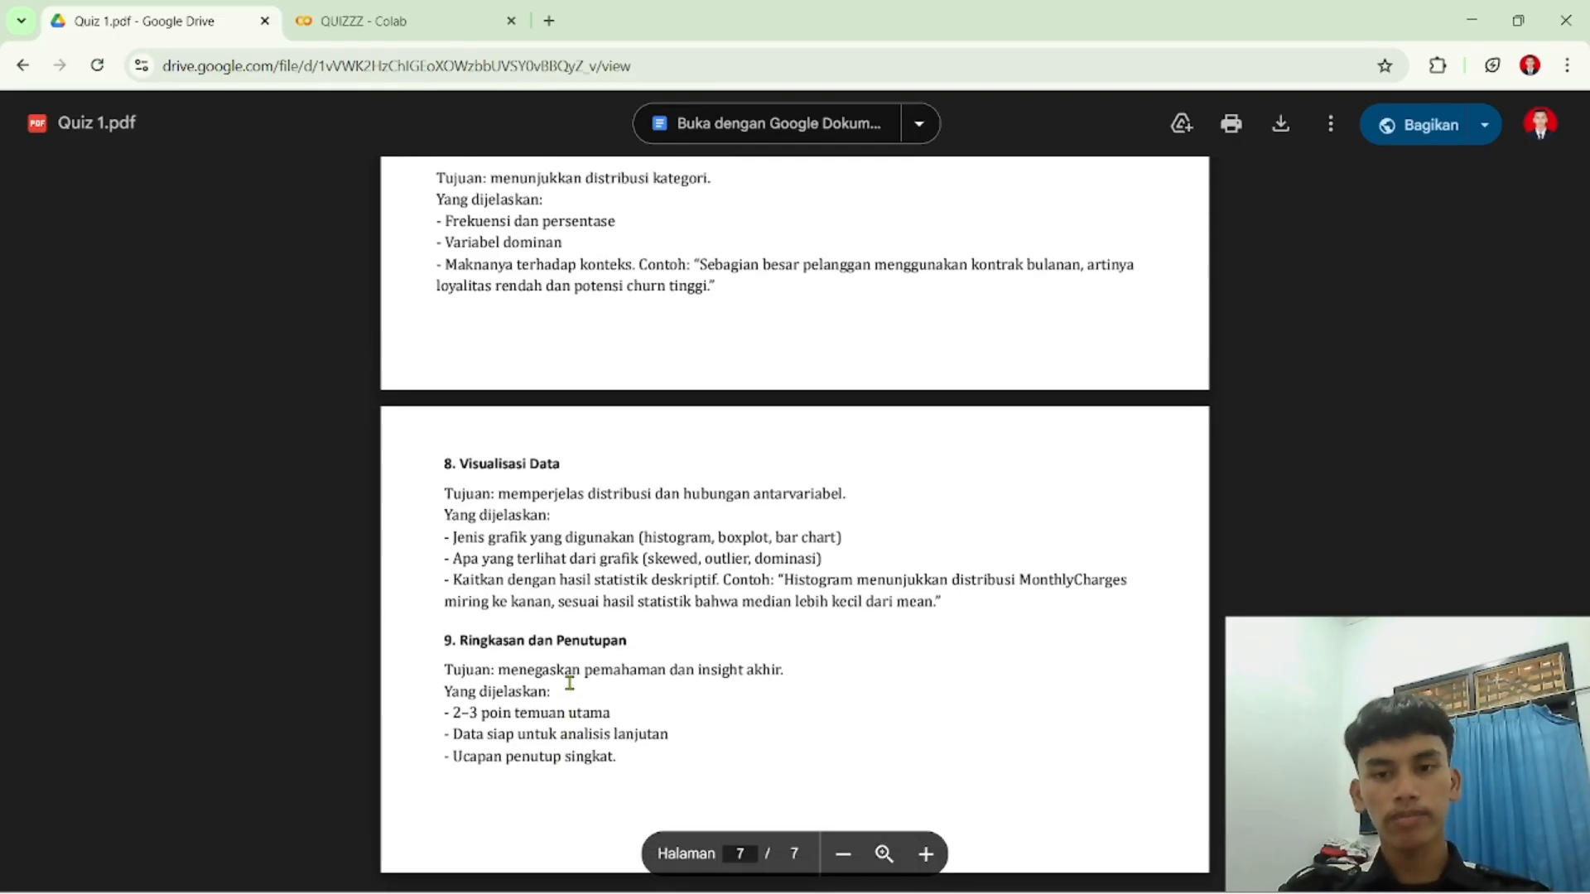
{"action": "scroll", "coordinate": [570, 682], "scroll_direction": "up", "scroll_amount": 7}
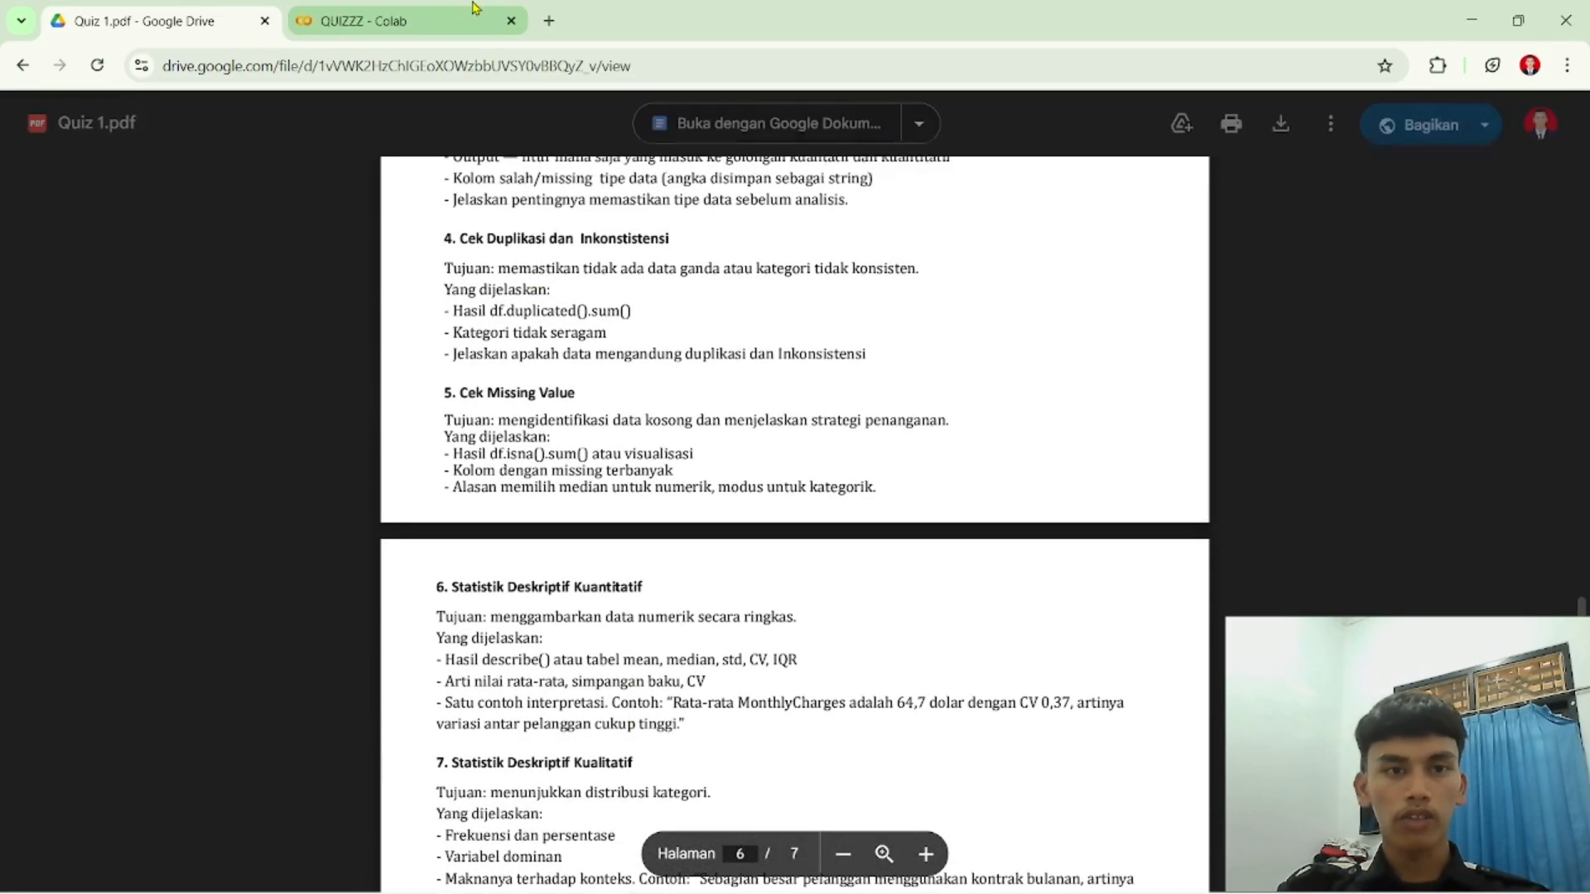
Step: Search the web for google colab in a new browser tab, open Colab and create a new notebook
{"action": "left_click", "coordinate": [546, 20]}
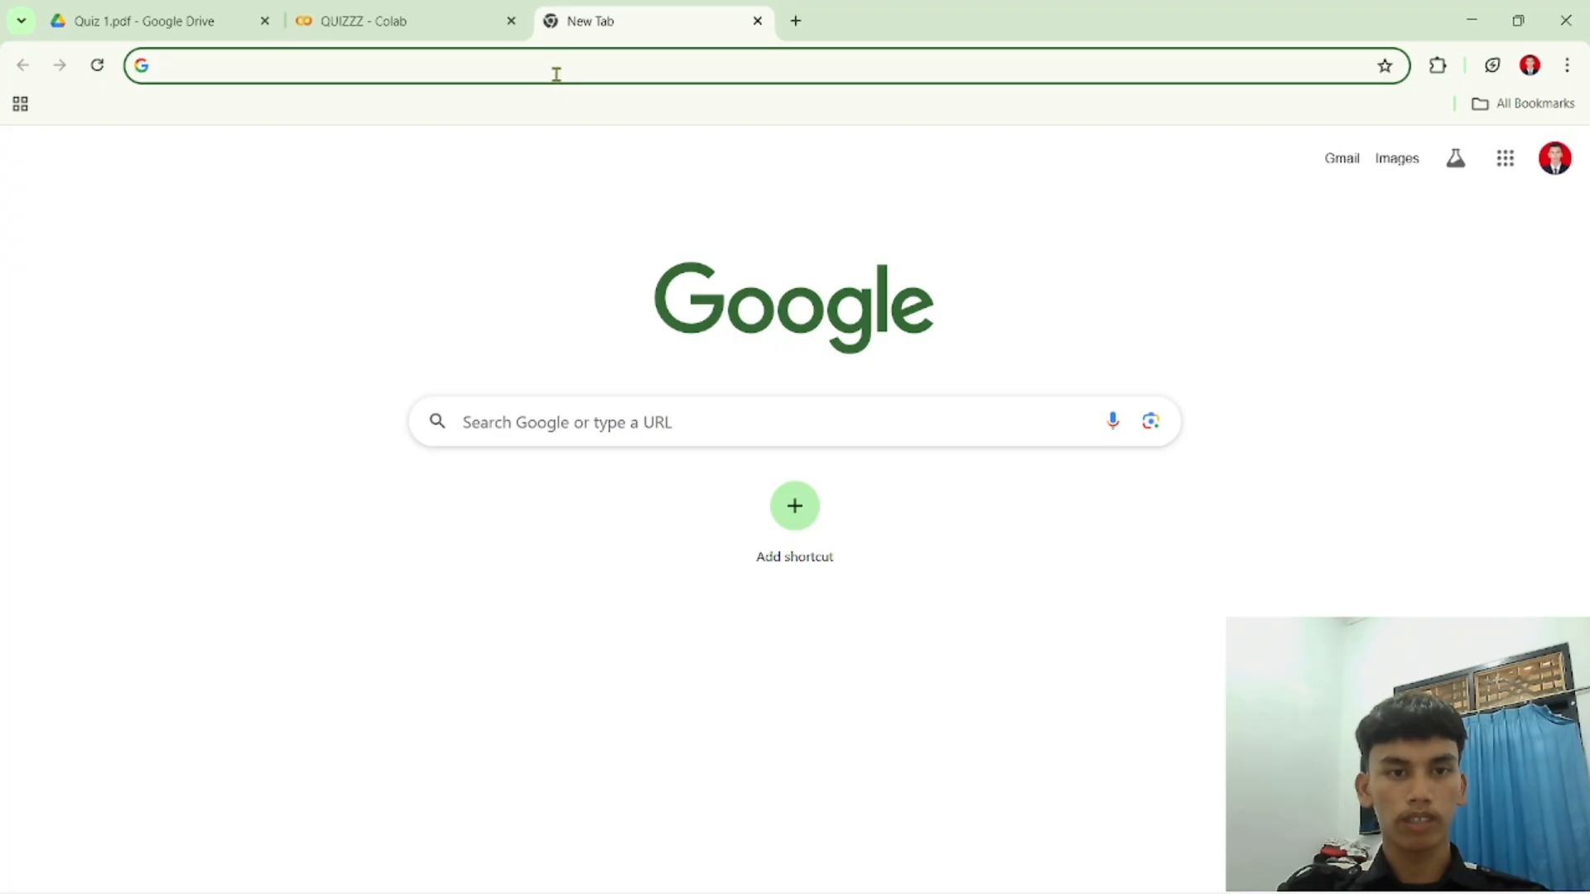
{"action": "type", "text": "goo"}
{"action": "key", "text": "Return"}
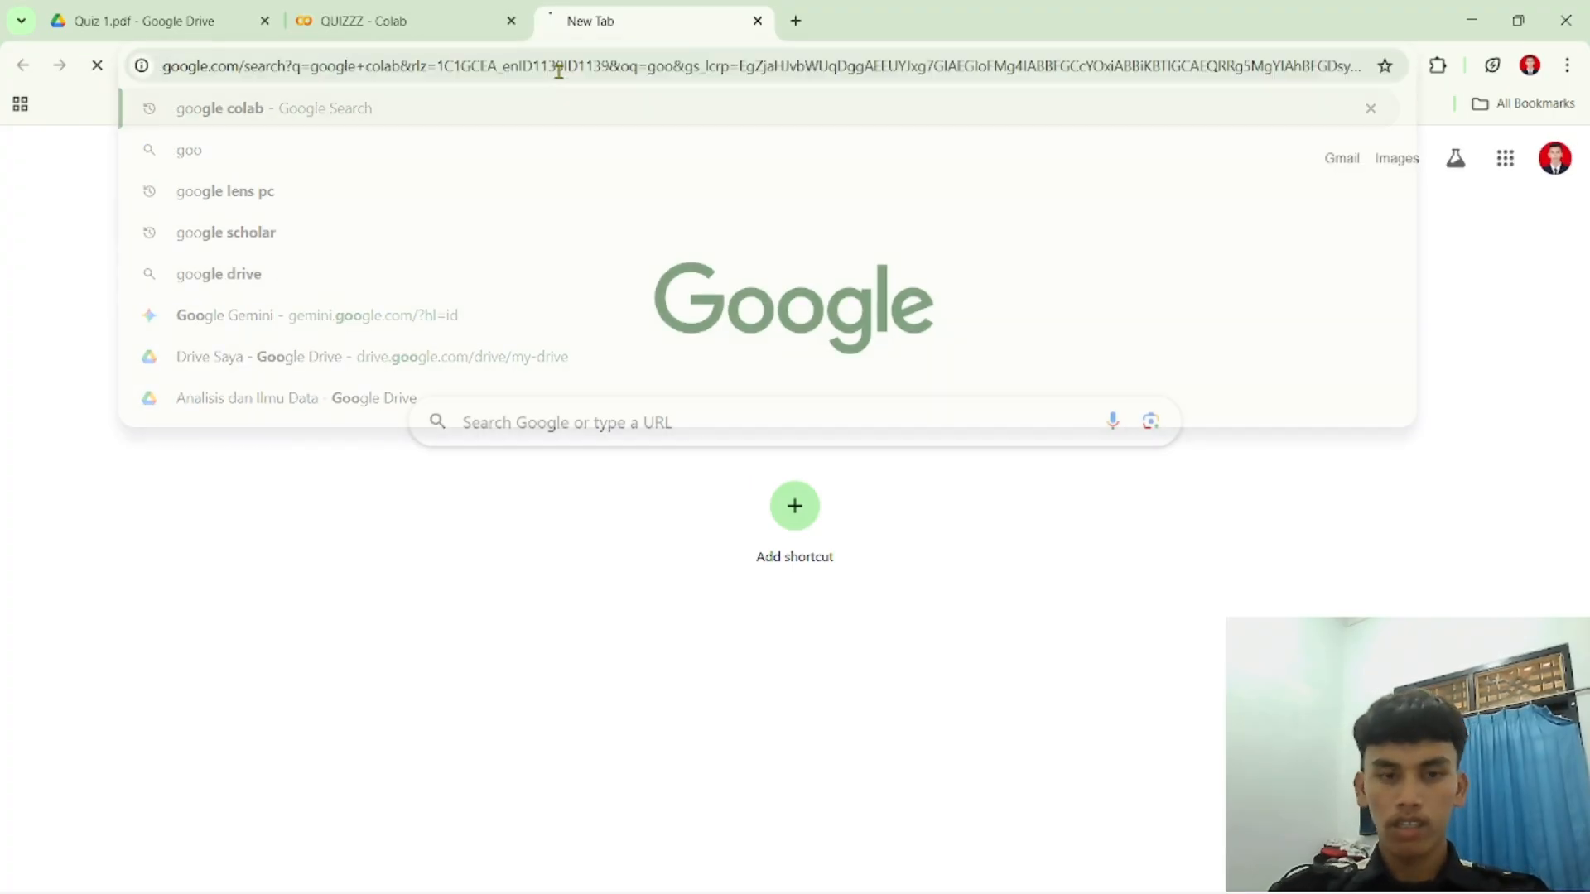
{"action": "left_click", "coordinate": [374, 340]}
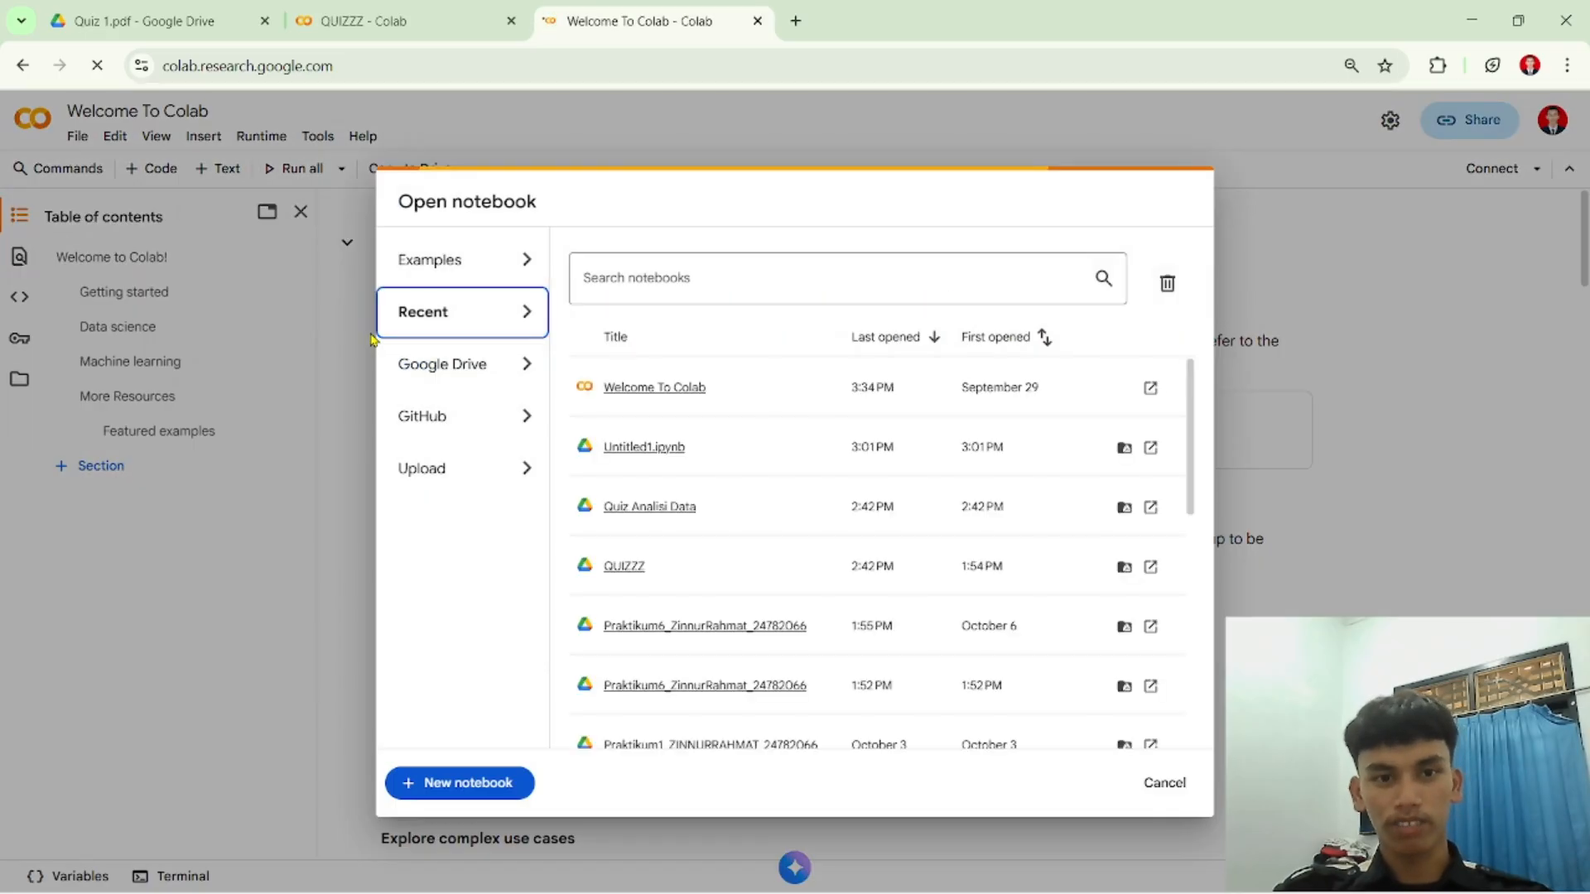
{"action": "left_click", "coordinate": [493, 782]}
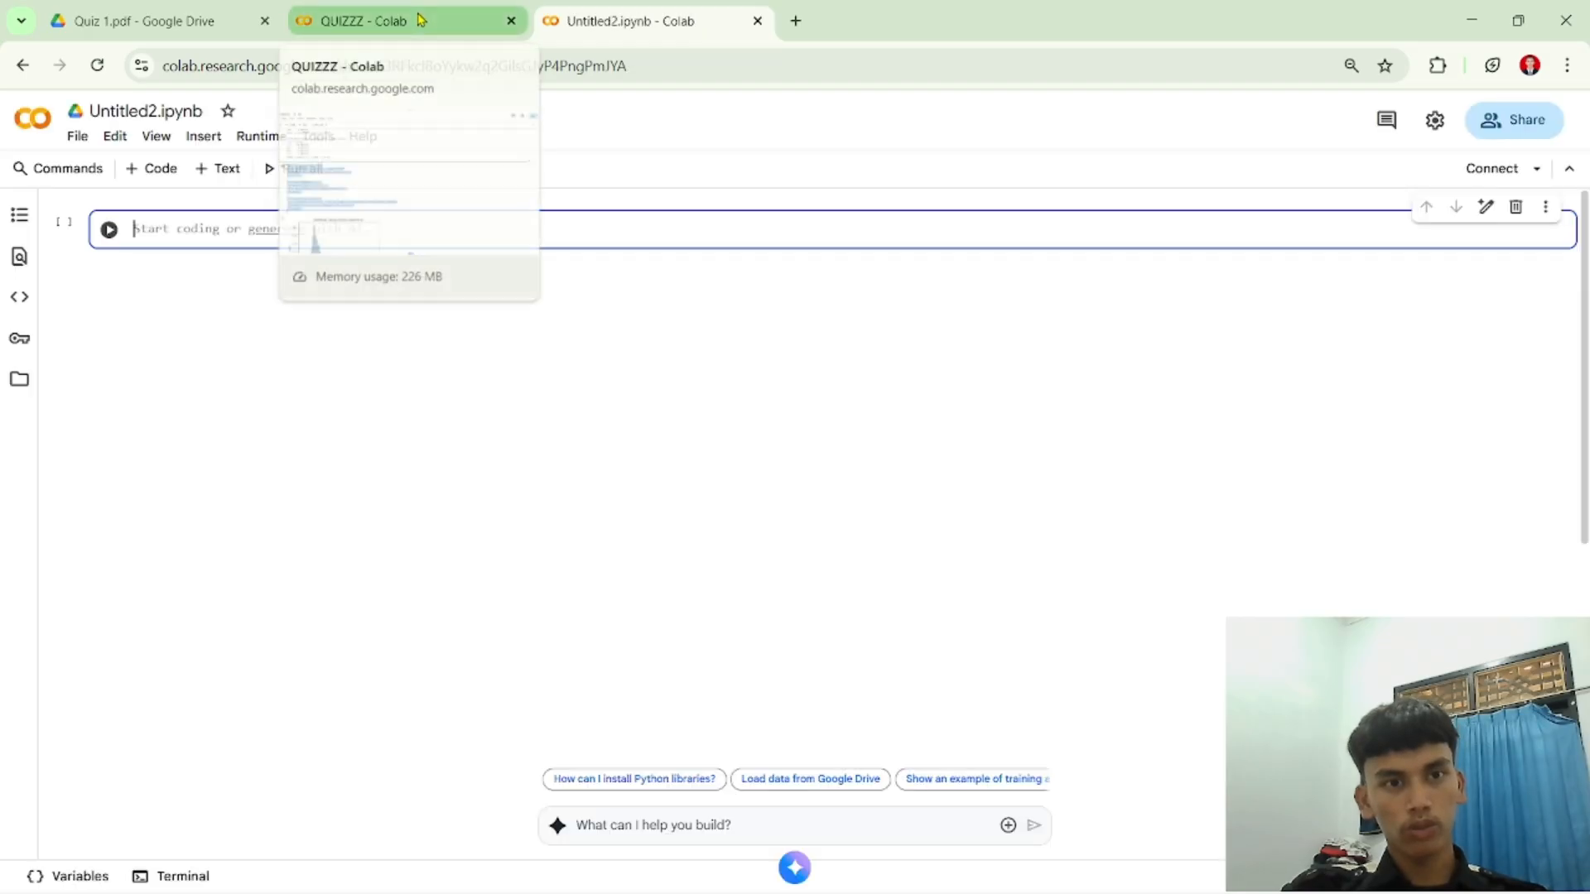
Step: Rename the untitled notebook as Quiz_Analisis data
{"action": "left_click", "coordinate": [143, 110]}
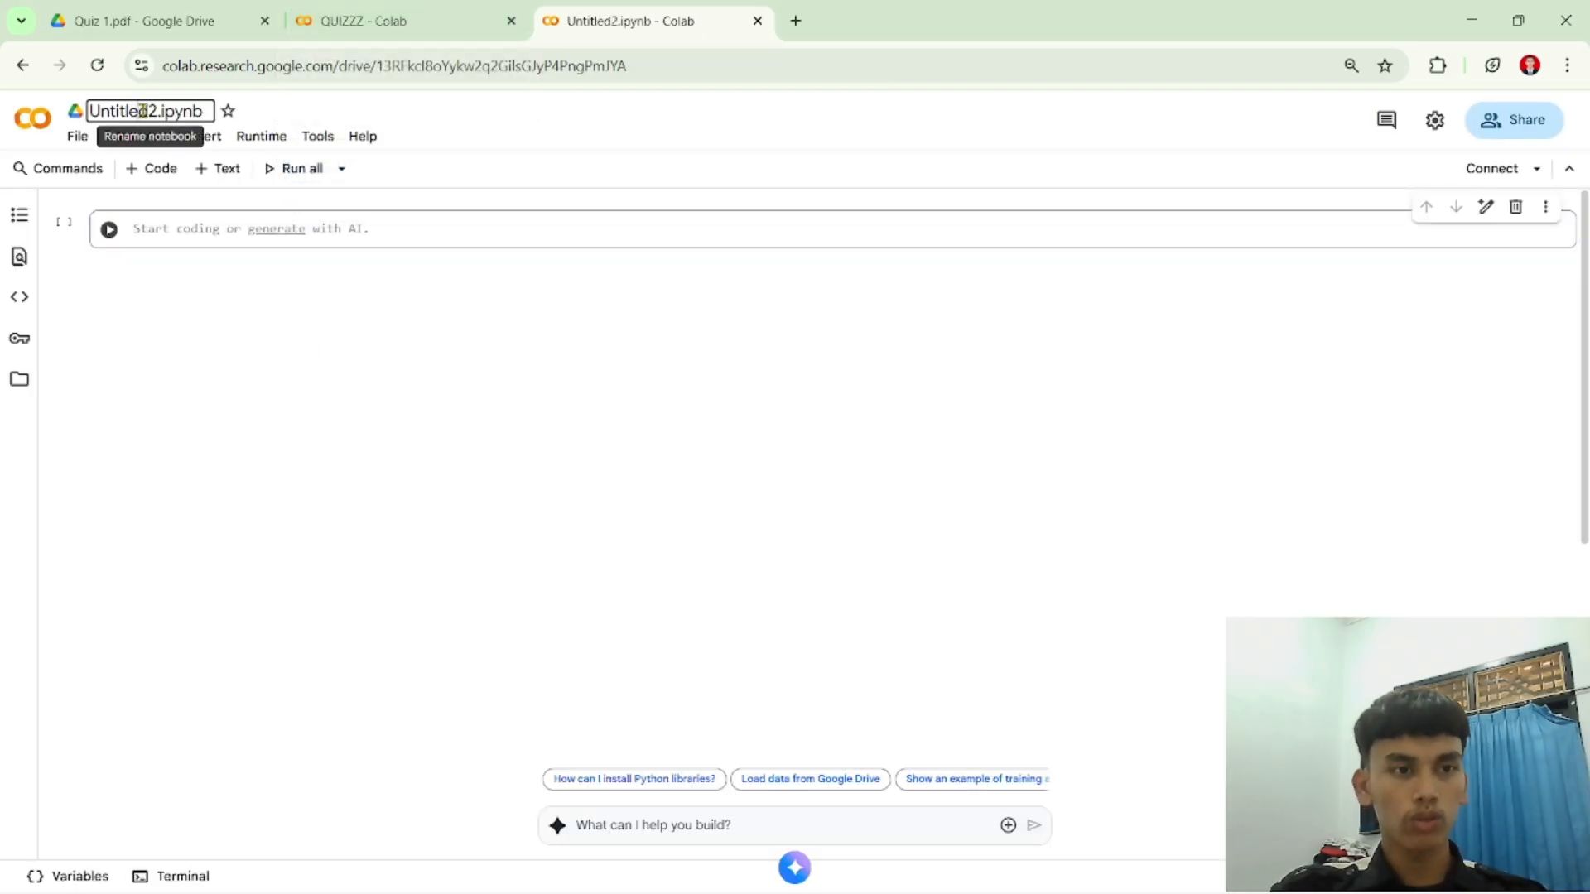
{"action": "key", "text": "ctrl+a"}
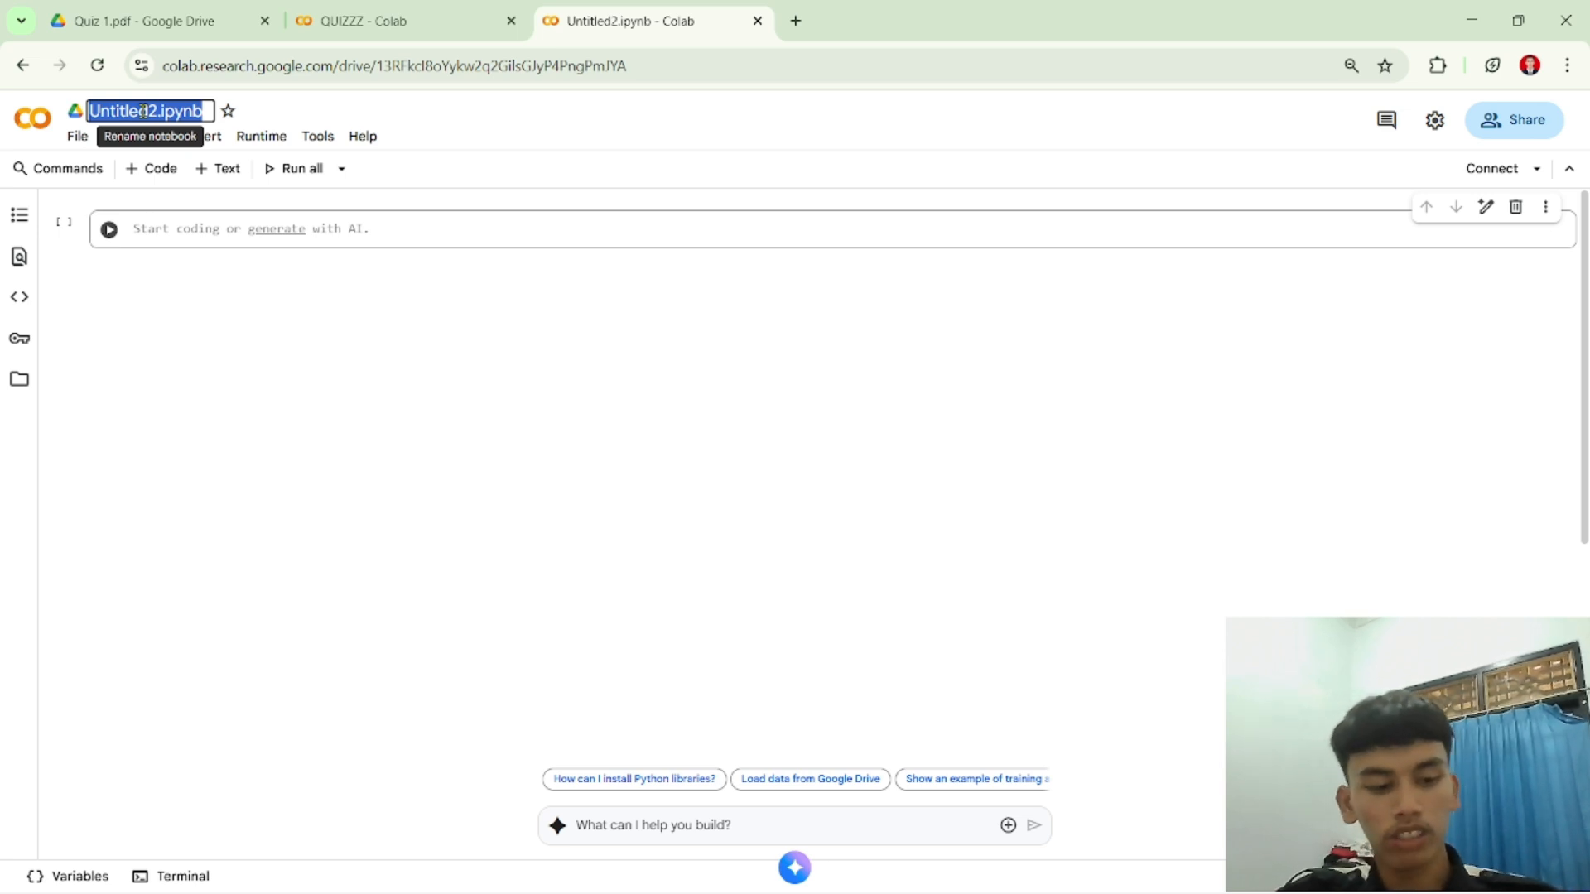
{"action": "type", "text": "Quiz "}
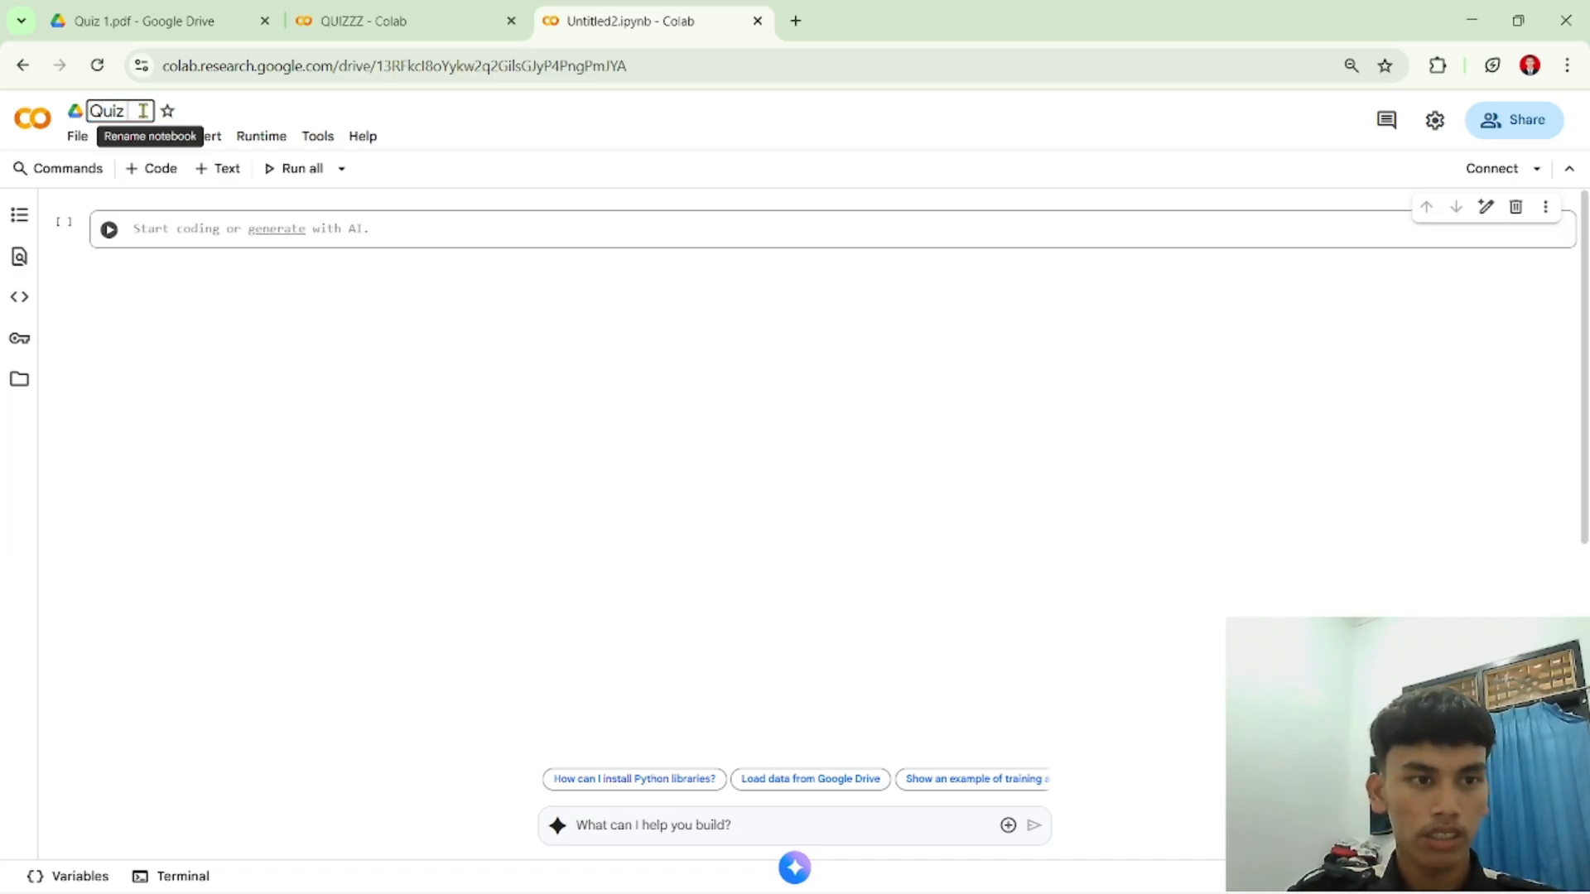
{"action": "type", "text": "_Analisis"}
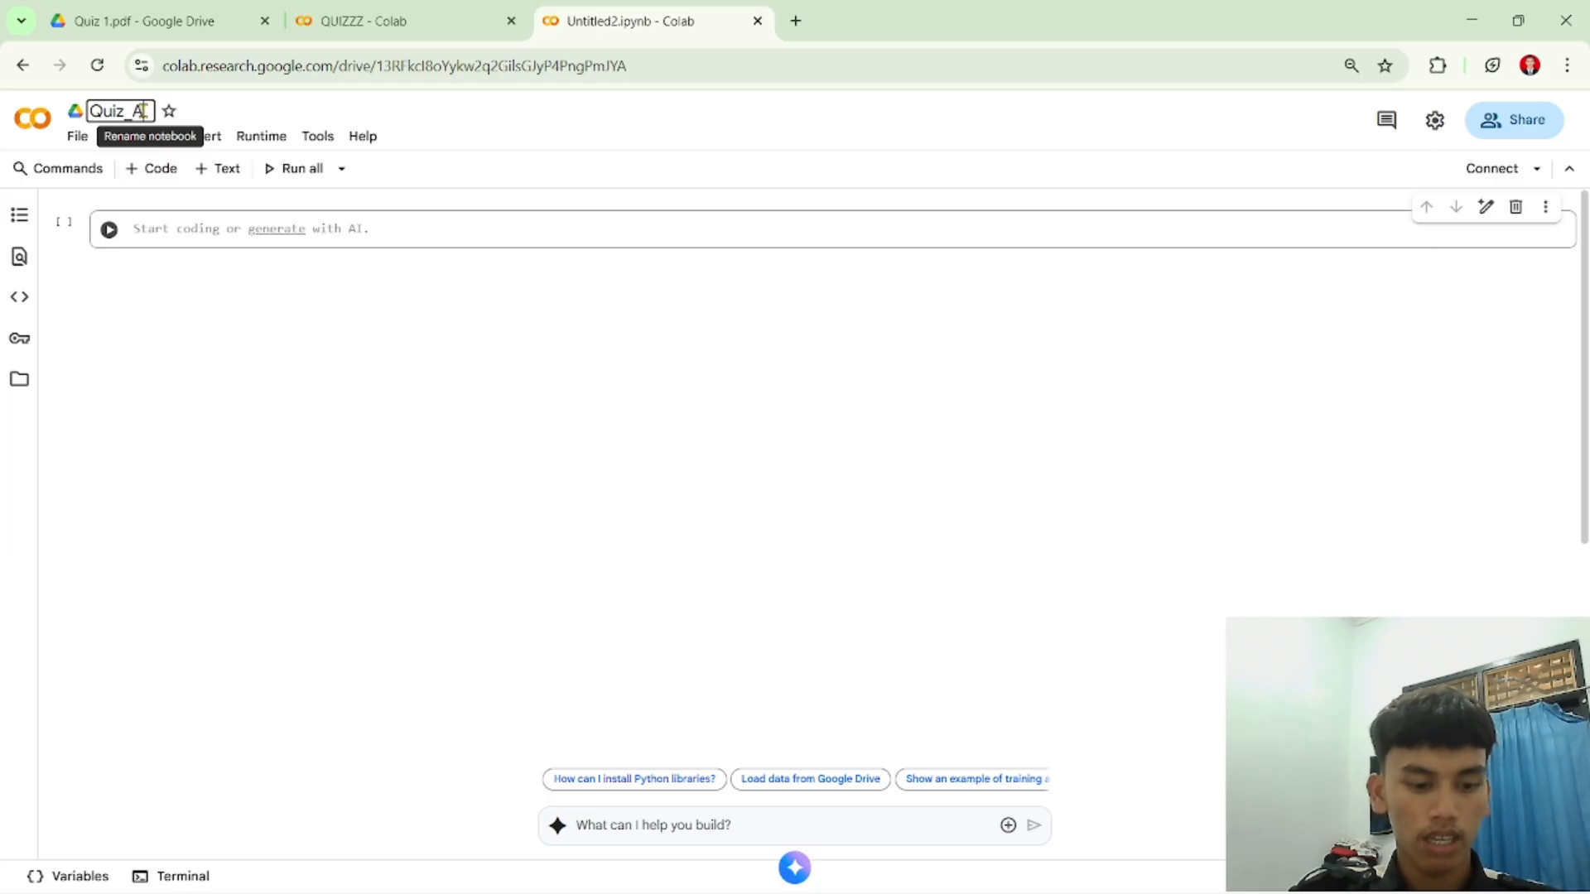
{"action": "type", "text": " data"}
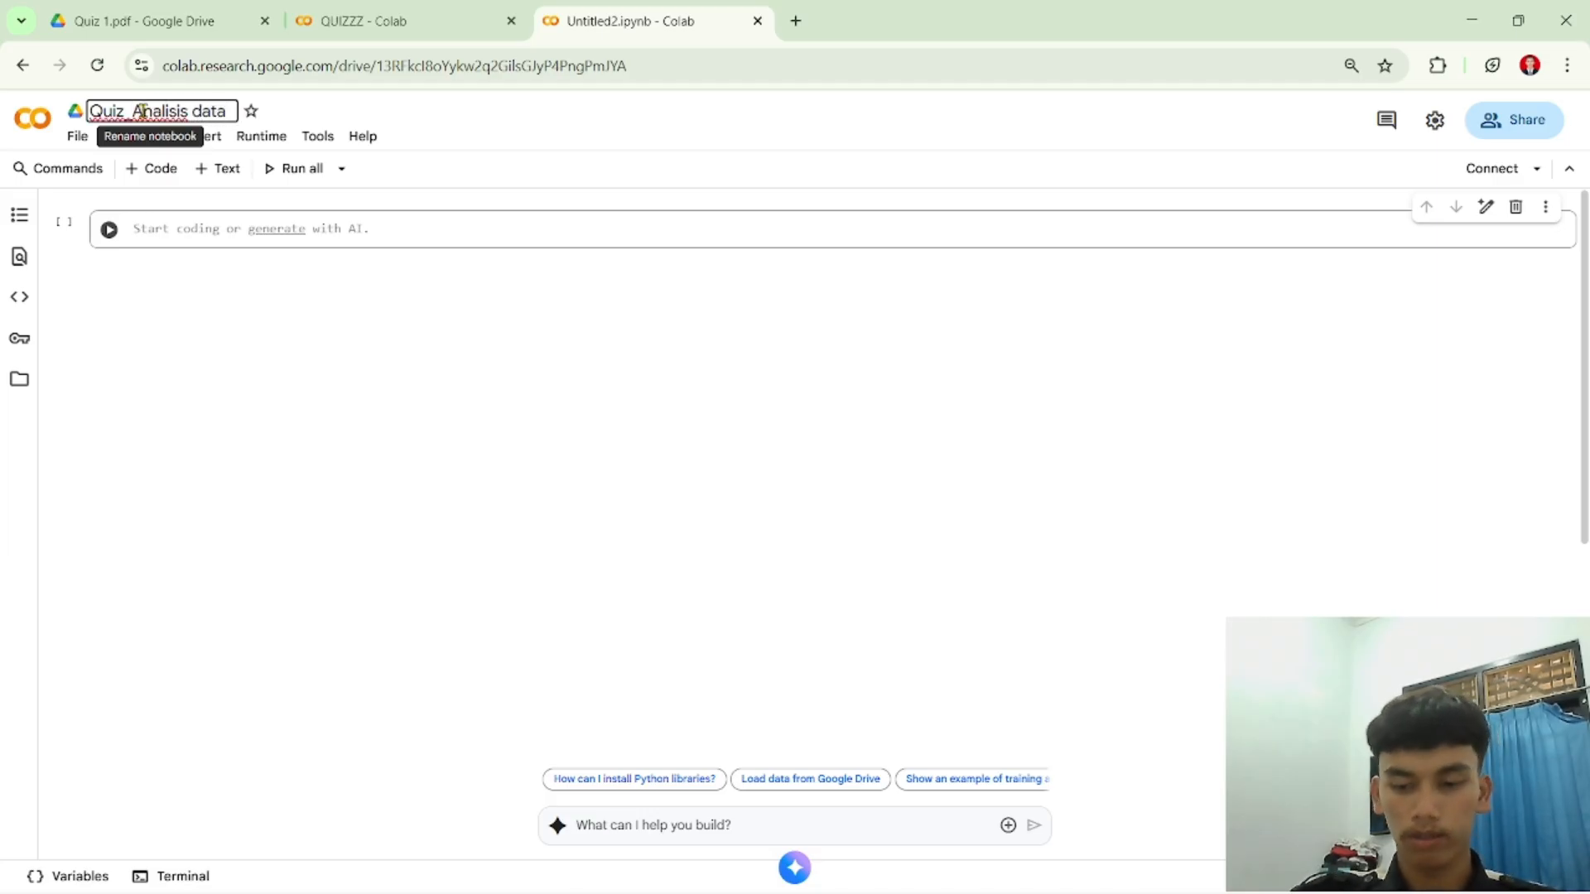
{"action": "key", "text": "Return"}
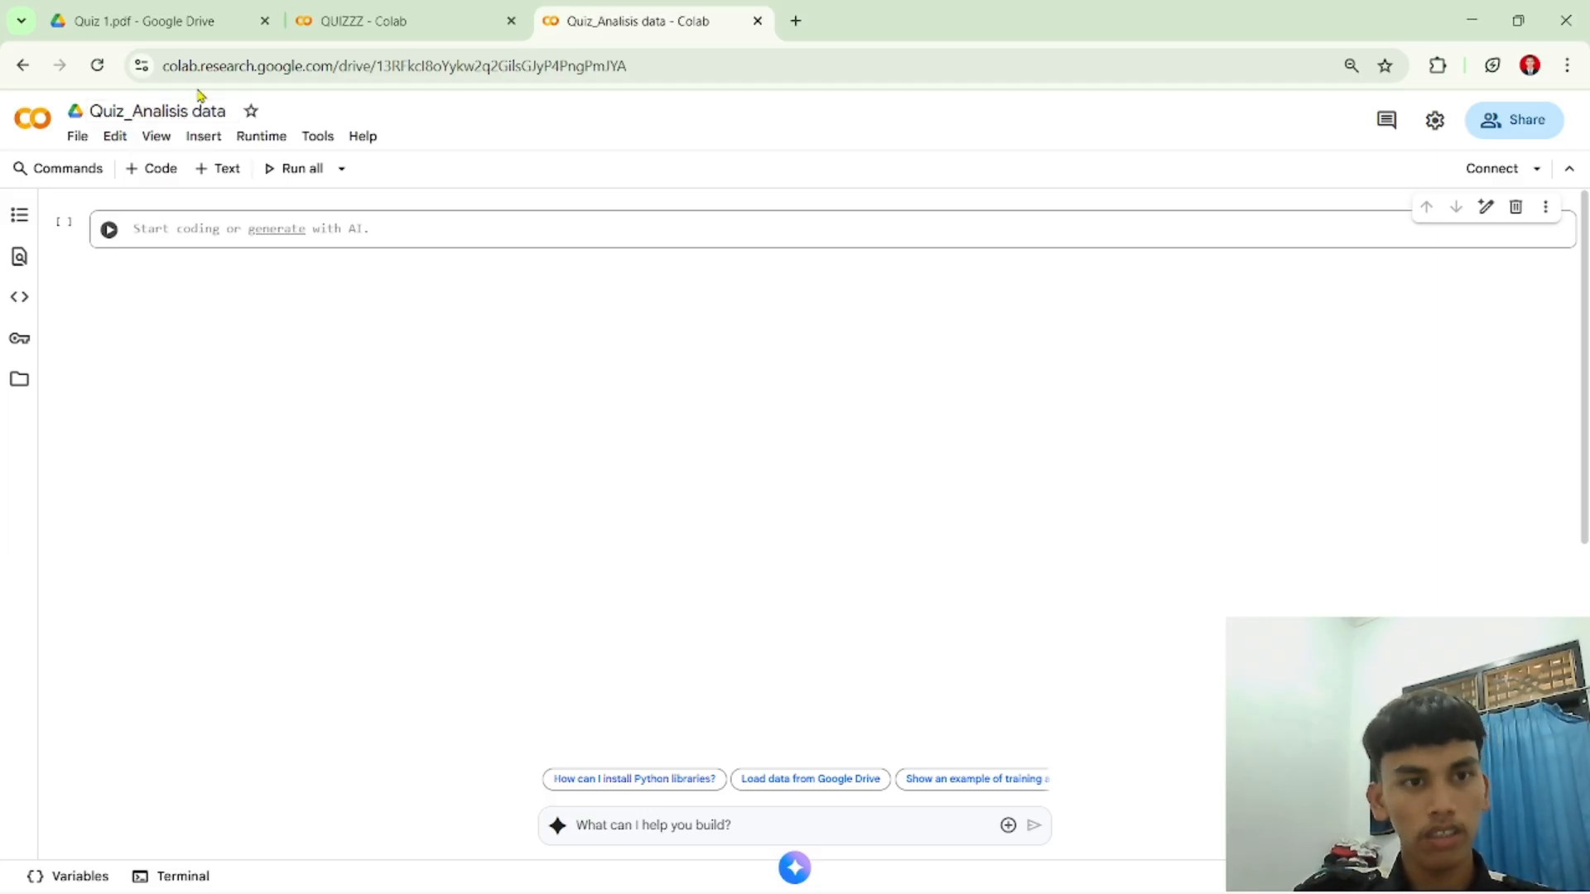
Step: Copy the files.upload() code from the first cell of the QUIZZZ notebook into the empty cell of Quiz_Analisis data
{"action": "left_click", "coordinate": [191, 226]}
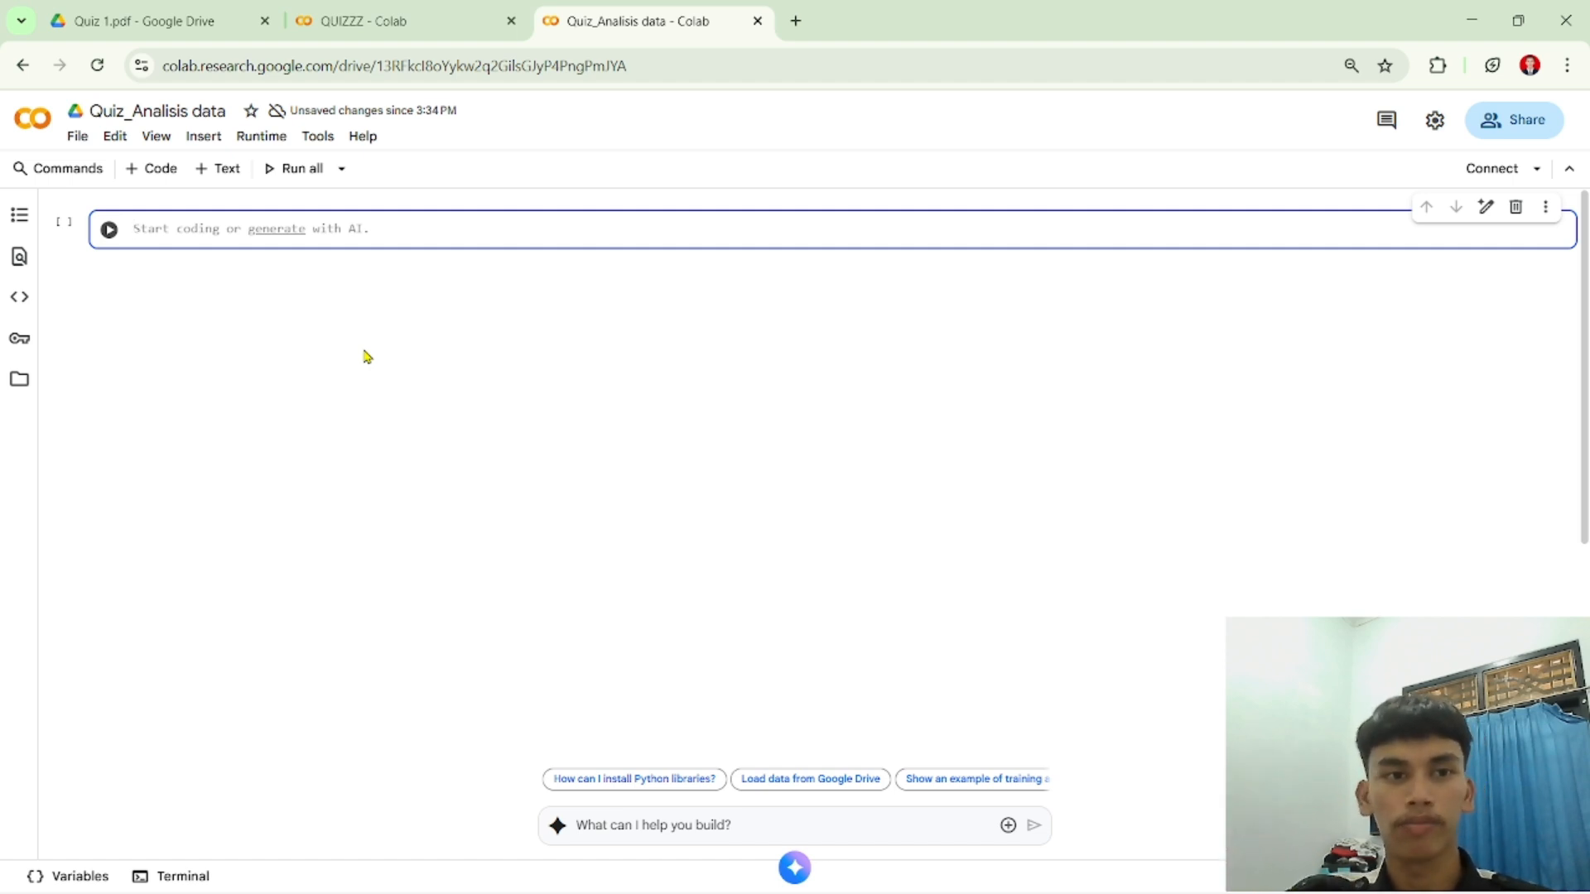
{"action": "left_click", "coordinate": [393, 12]}
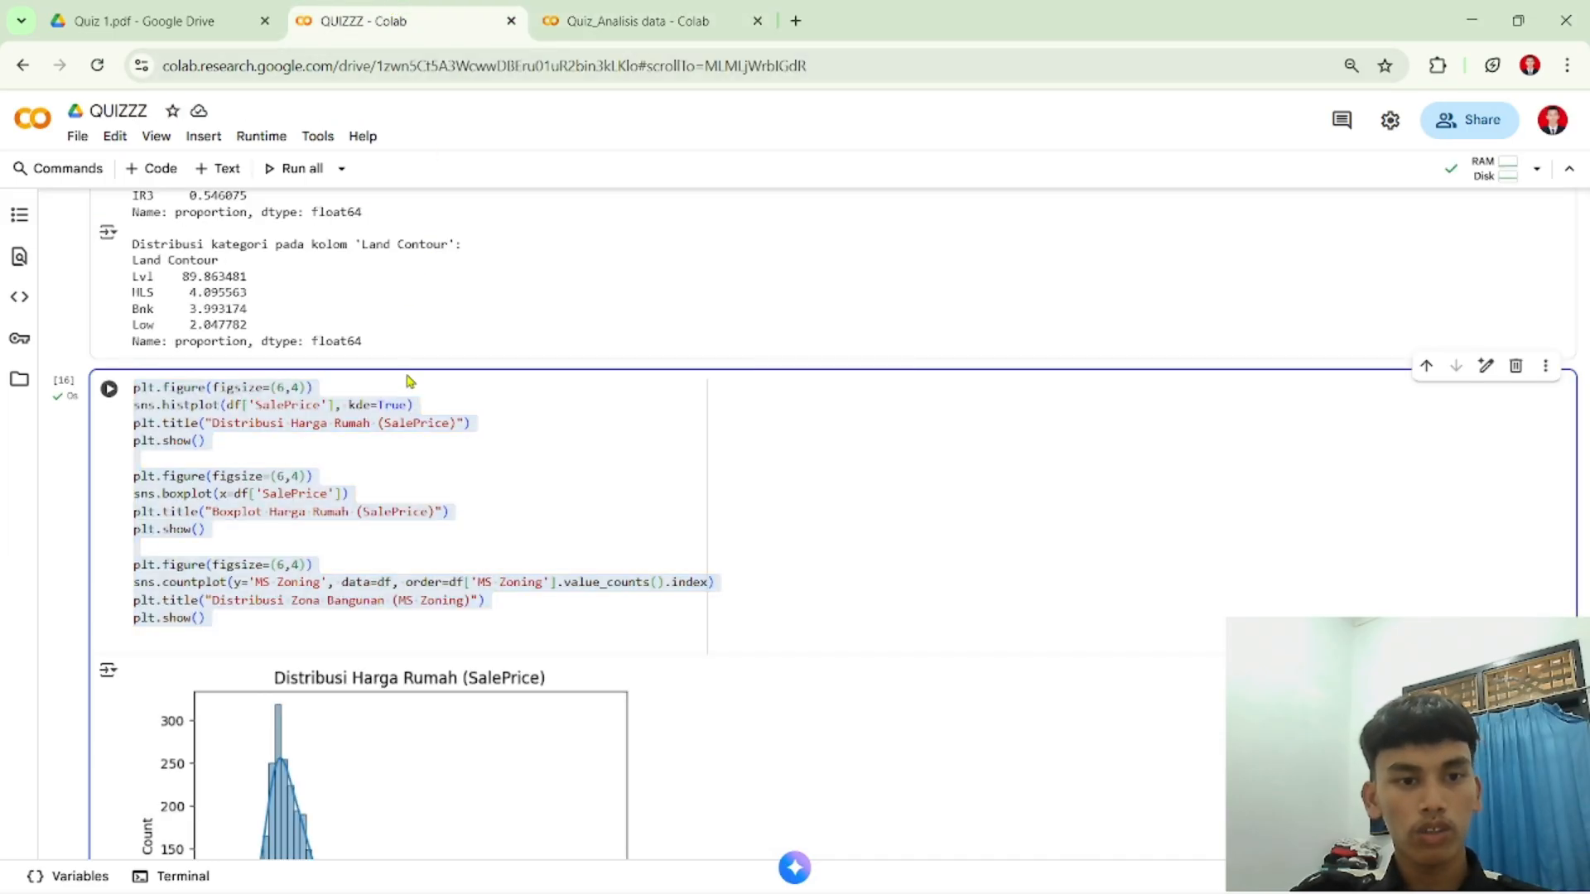
{"action": "scroll", "coordinate": [411, 444], "scroll_direction": "up", "scroll_amount": 20}
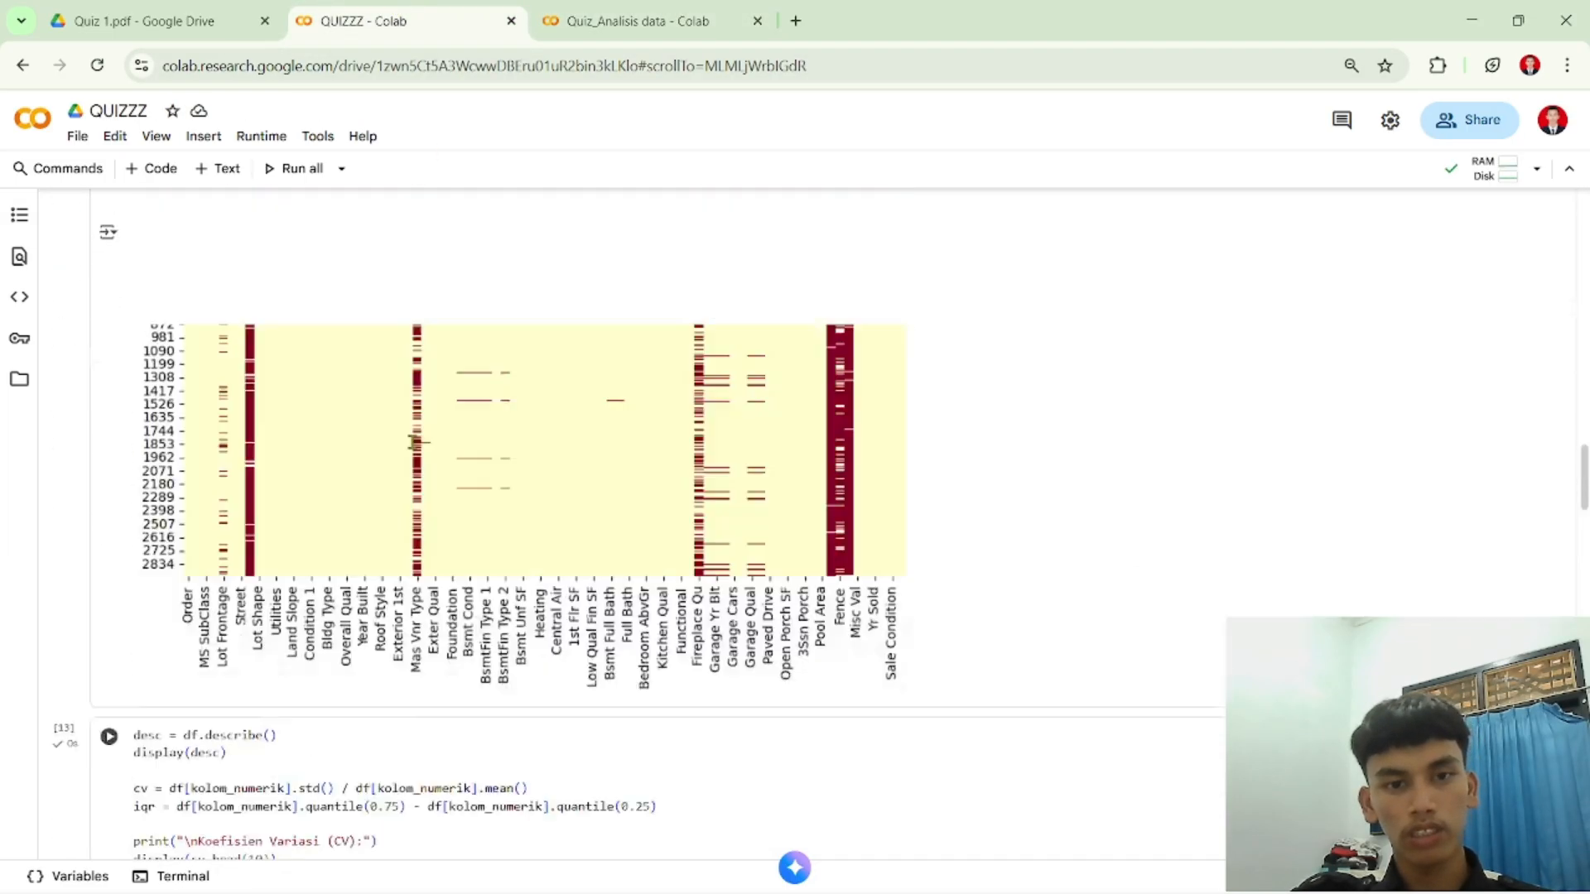
{"action": "scroll", "coordinate": [412, 441], "scroll_direction": "up", "scroll_amount": 20}
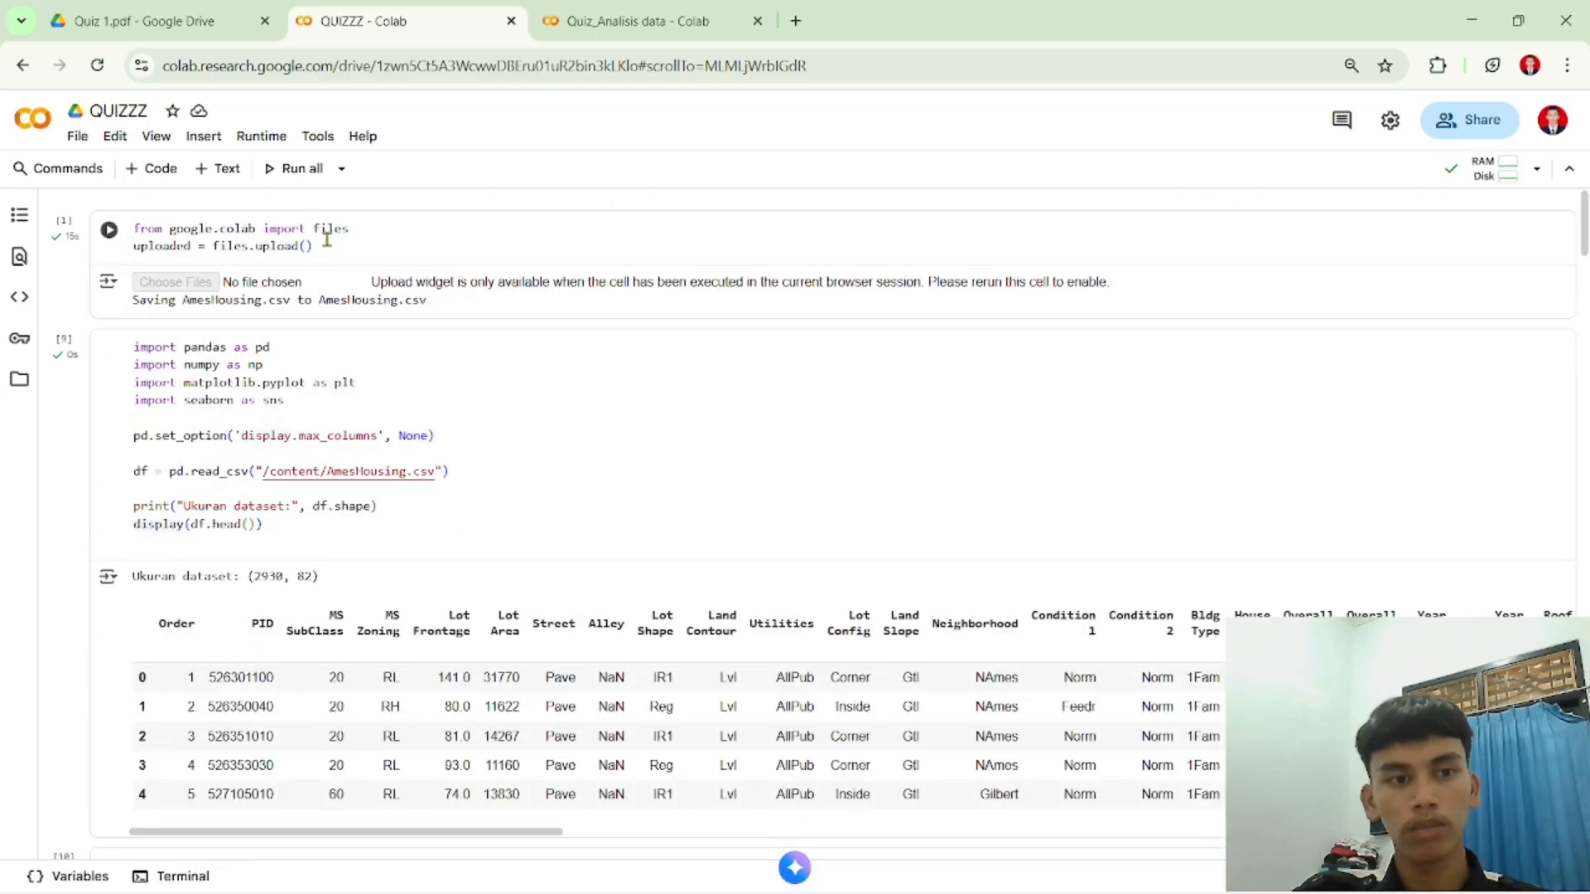
{"action": "left_click_drag", "start_coordinate": [314, 246], "coordinate": [129, 227]}
{"action": "key", "text": "ctrl+c"}
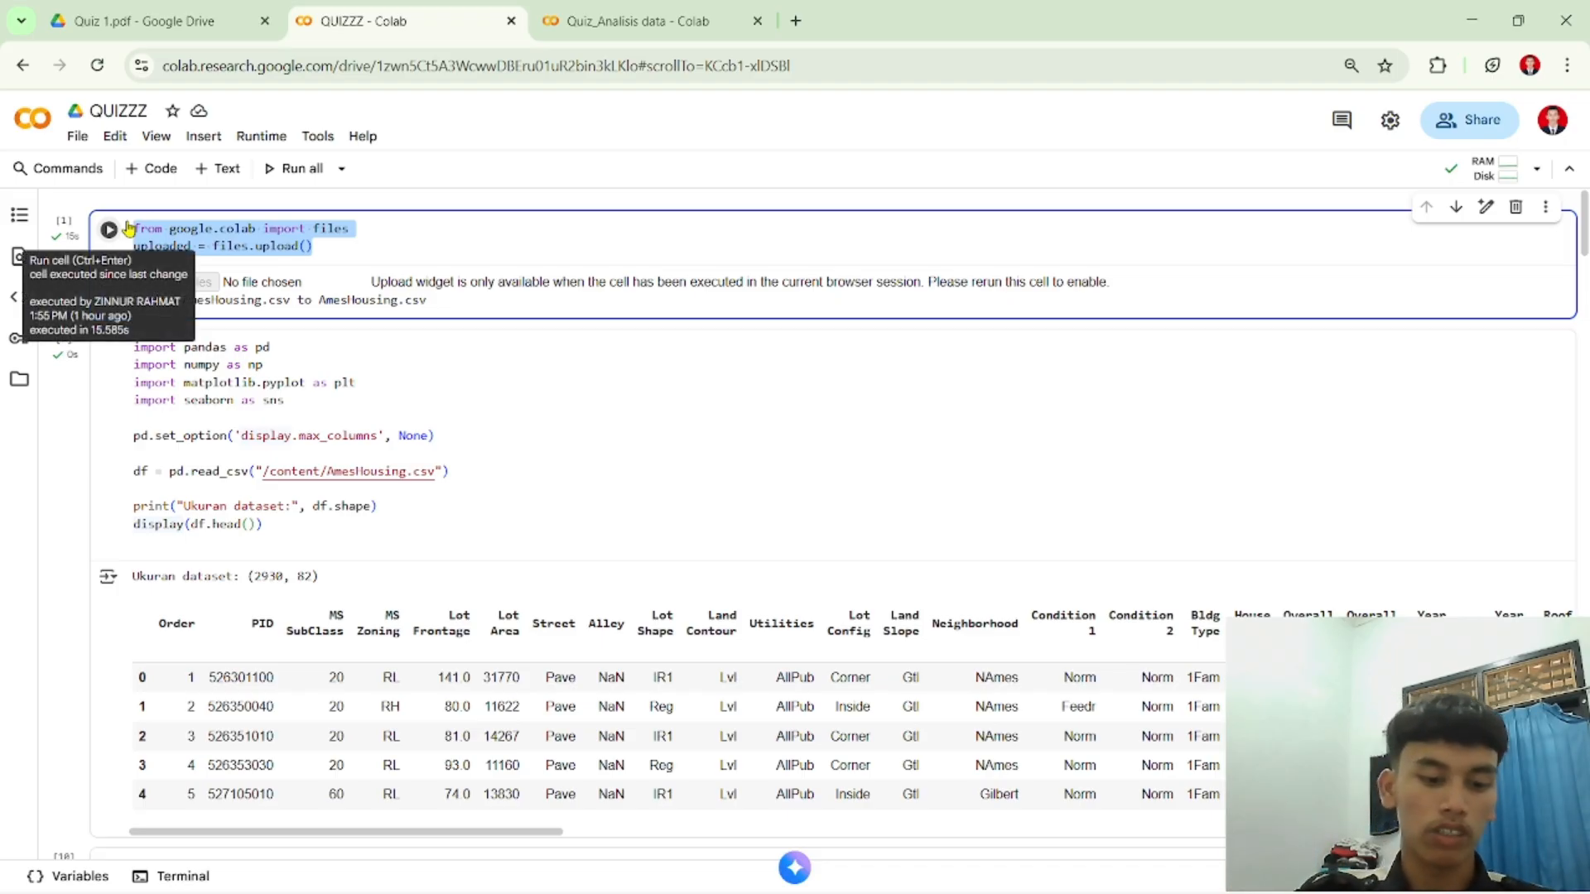
{"action": "key", "text": "ctrl+Tab"}
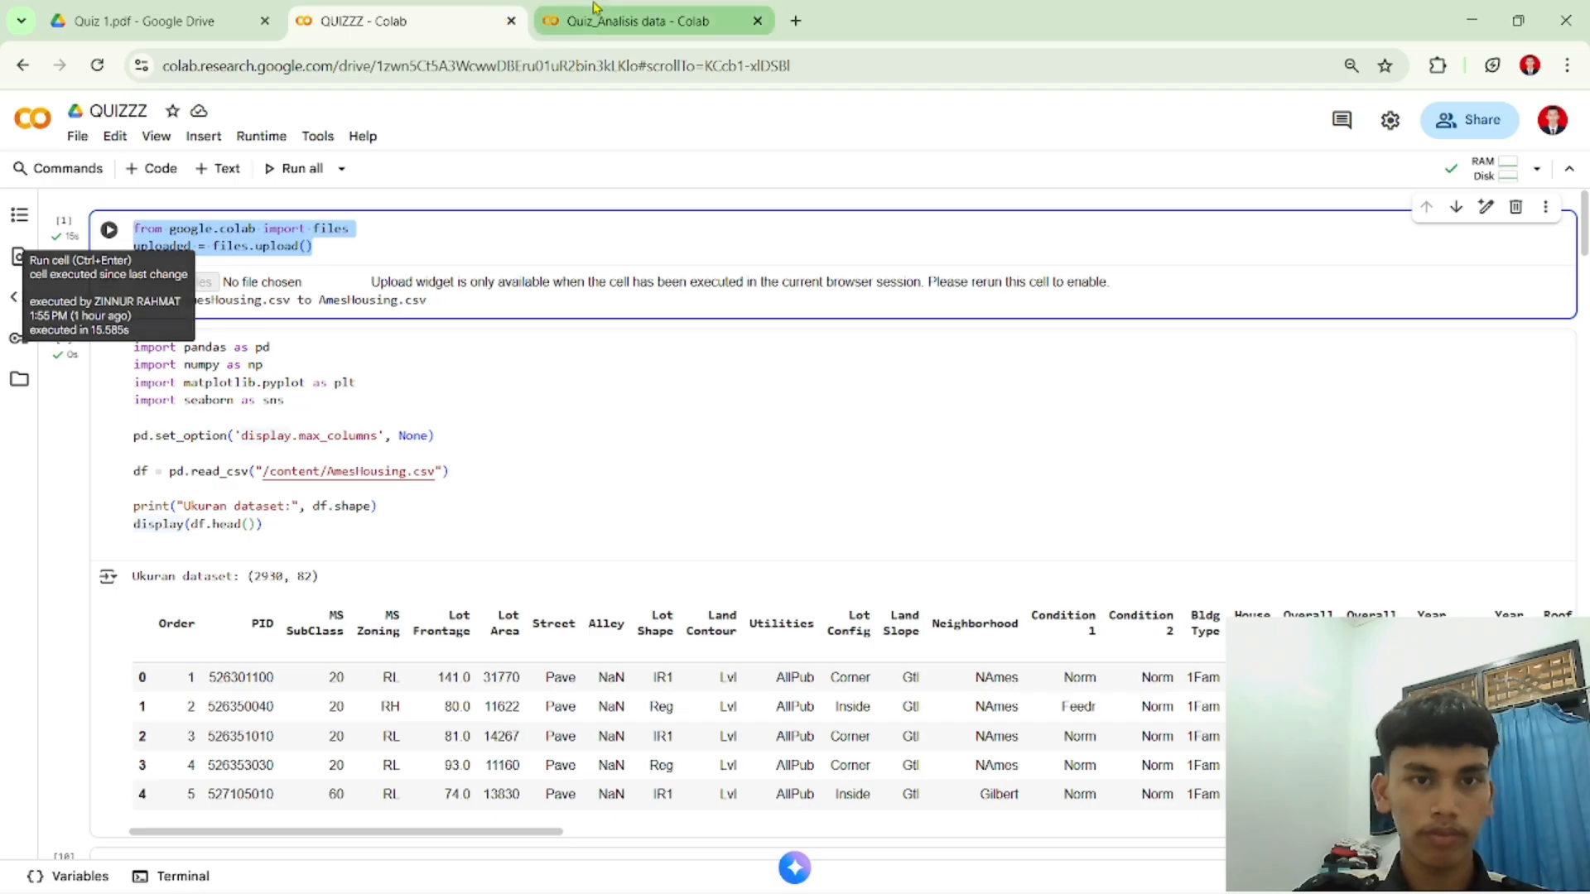
{"action": "key", "text": "ctrl+v"}
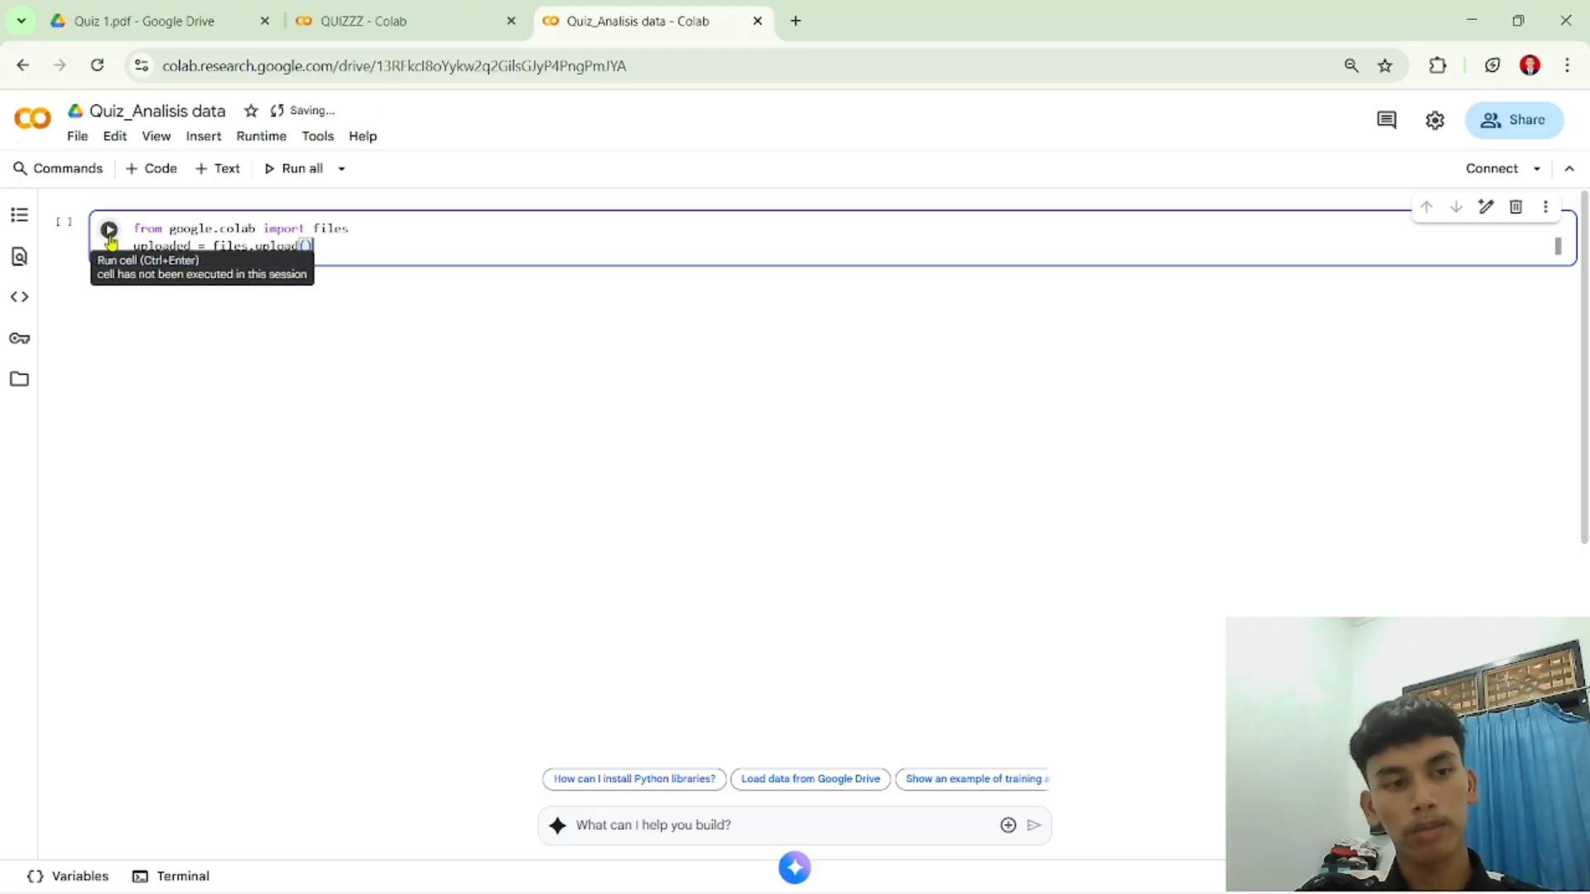
Step: Try to run the upload cell, and terminate the active Quiz Analisi Data session to free a runtime
{"action": "left_click", "coordinate": [109, 235]}
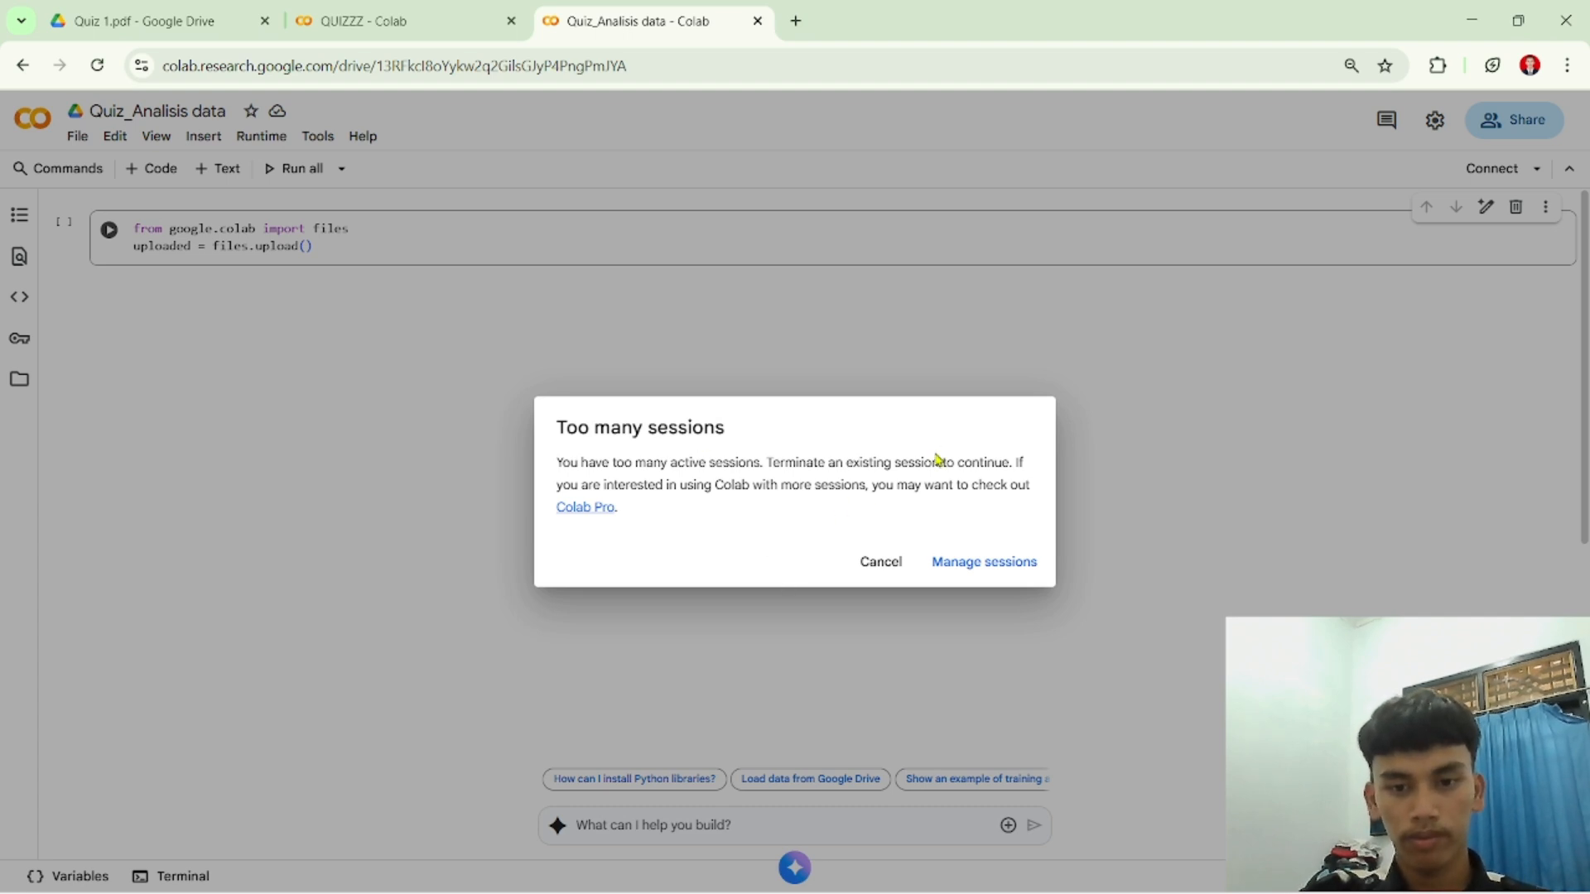
{"action": "left_click", "coordinate": [882, 565]}
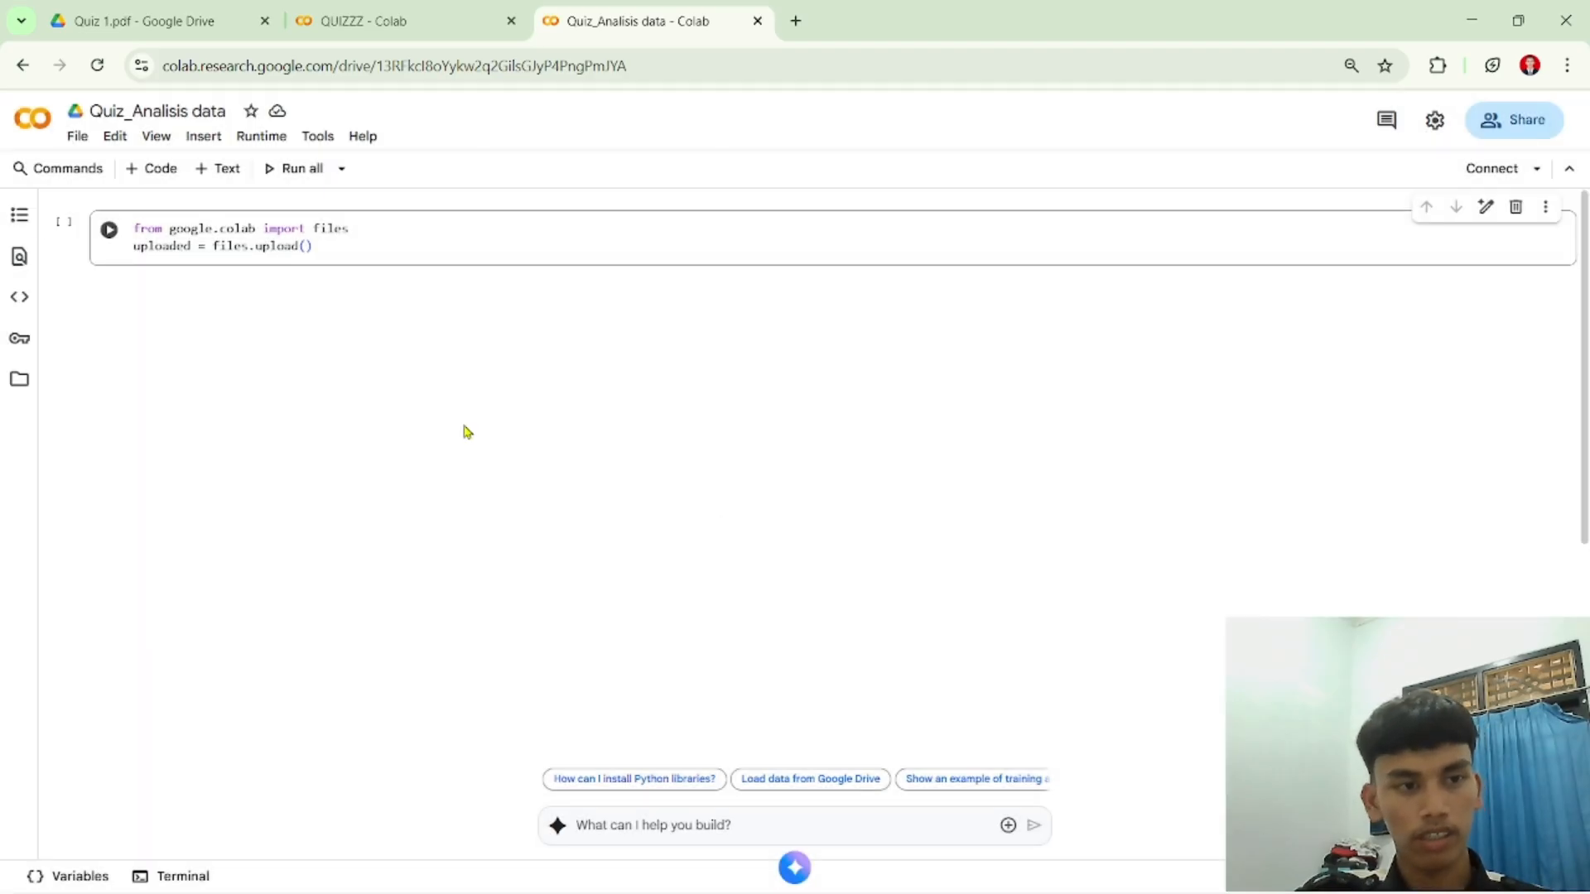
{"action": "left_click", "coordinate": [108, 229]}
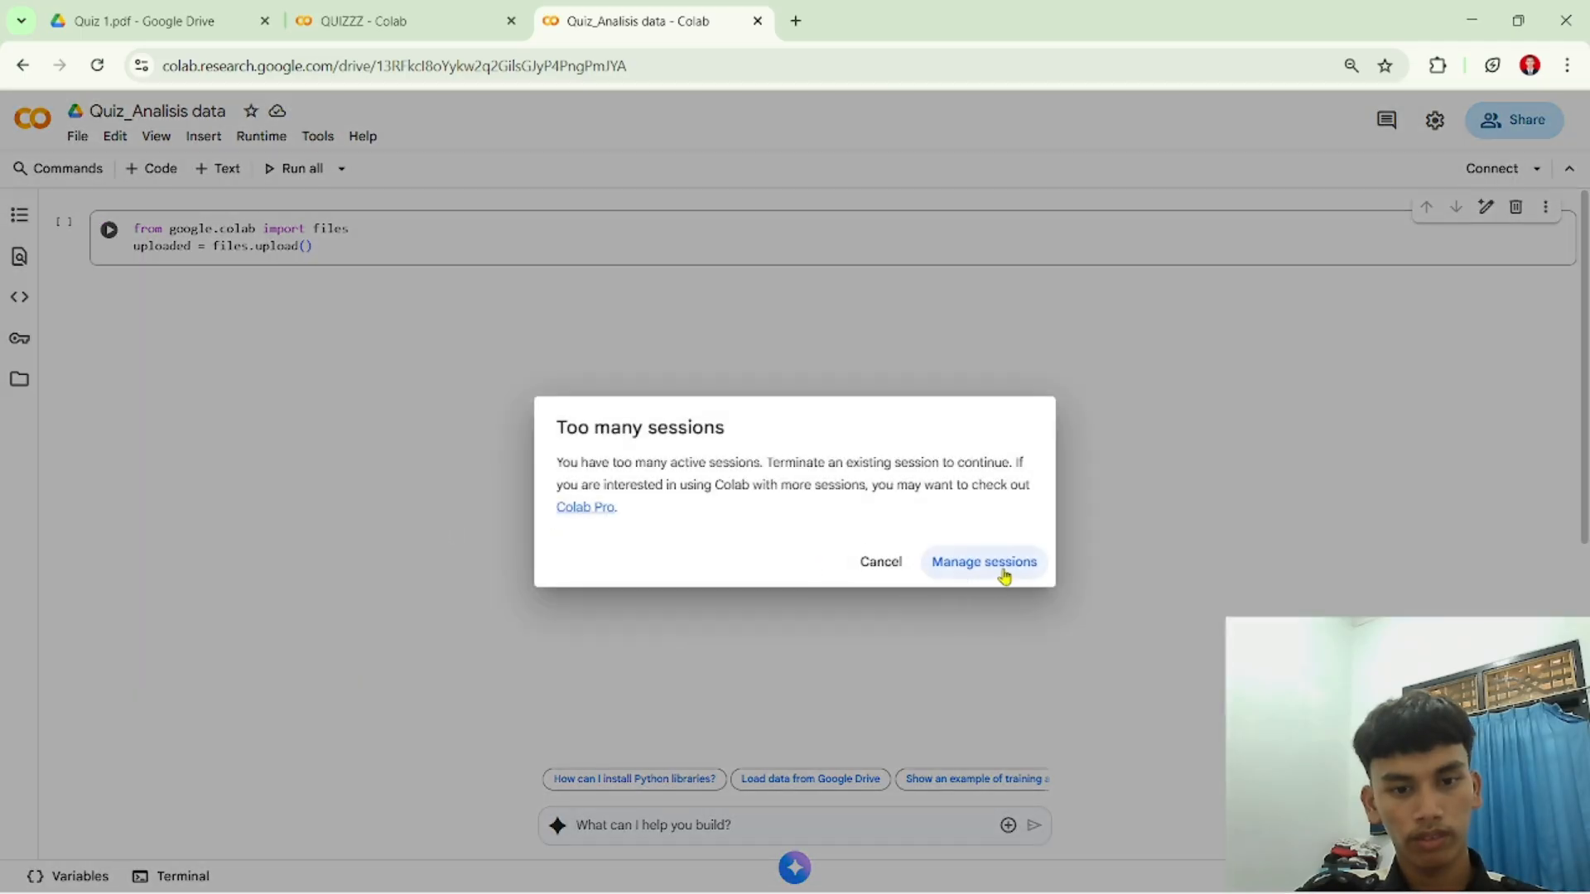
{"action": "left_click", "coordinate": [1003, 571]}
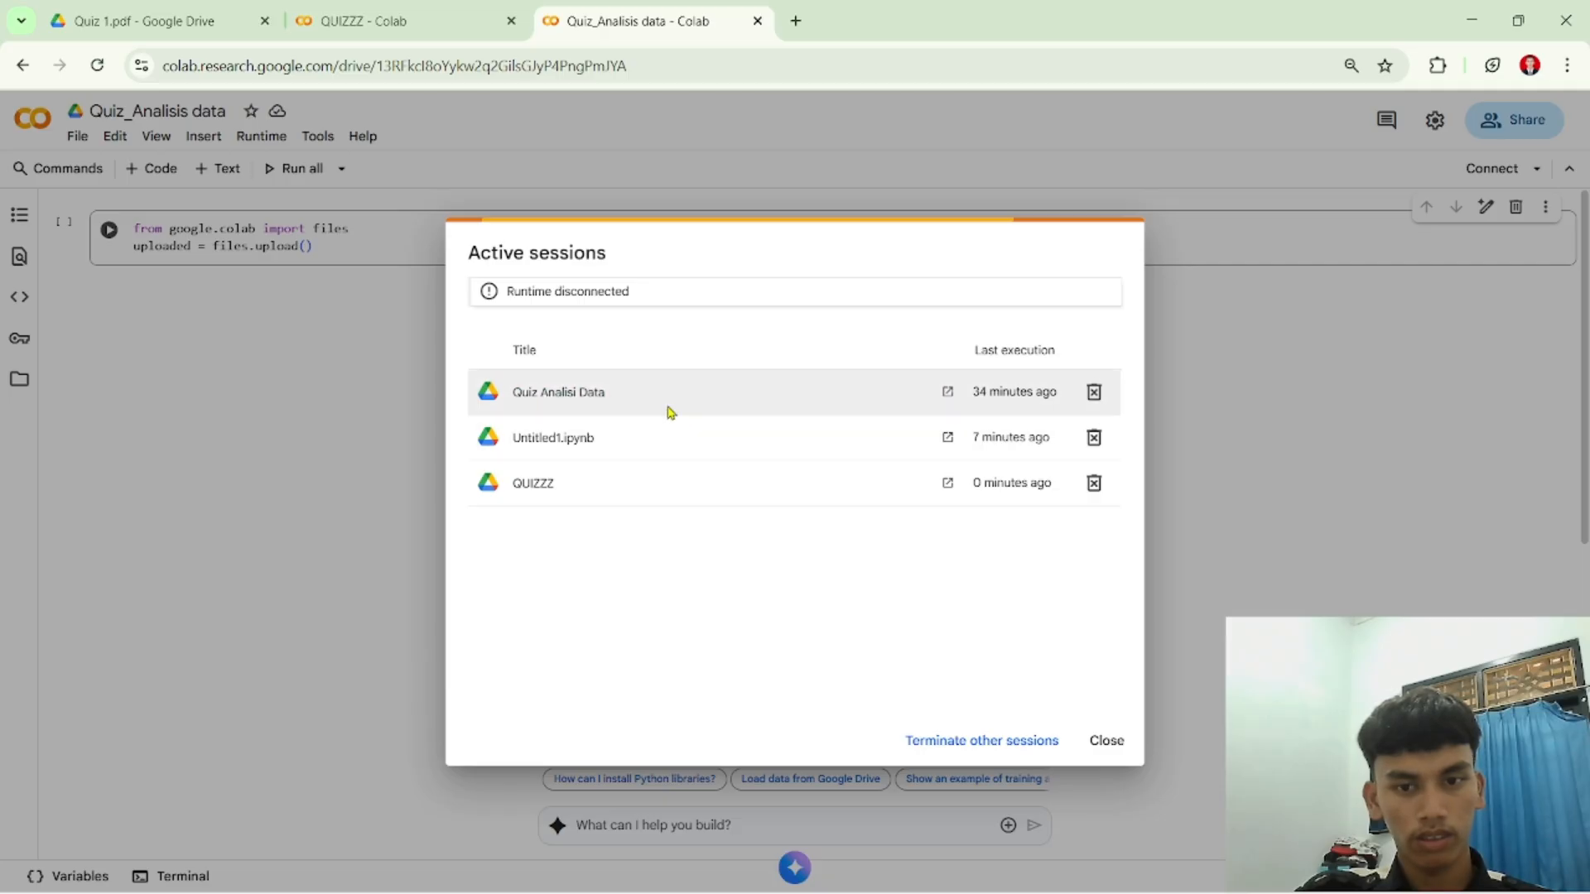
{"action": "left_click", "coordinate": [1098, 395]}
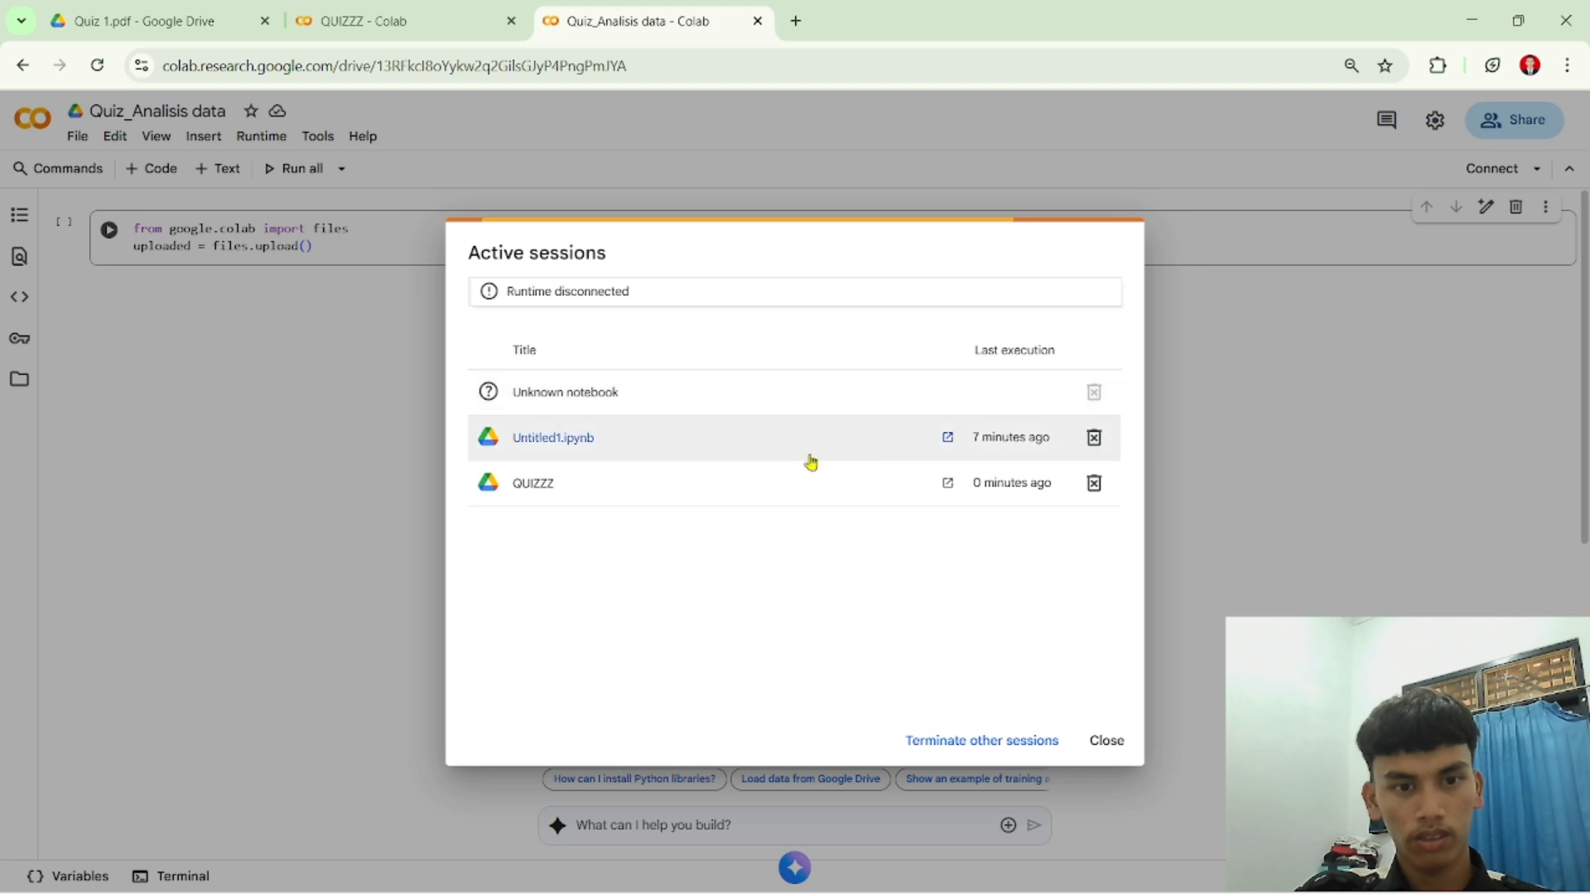
{"action": "left_click", "coordinate": [99, 287]}
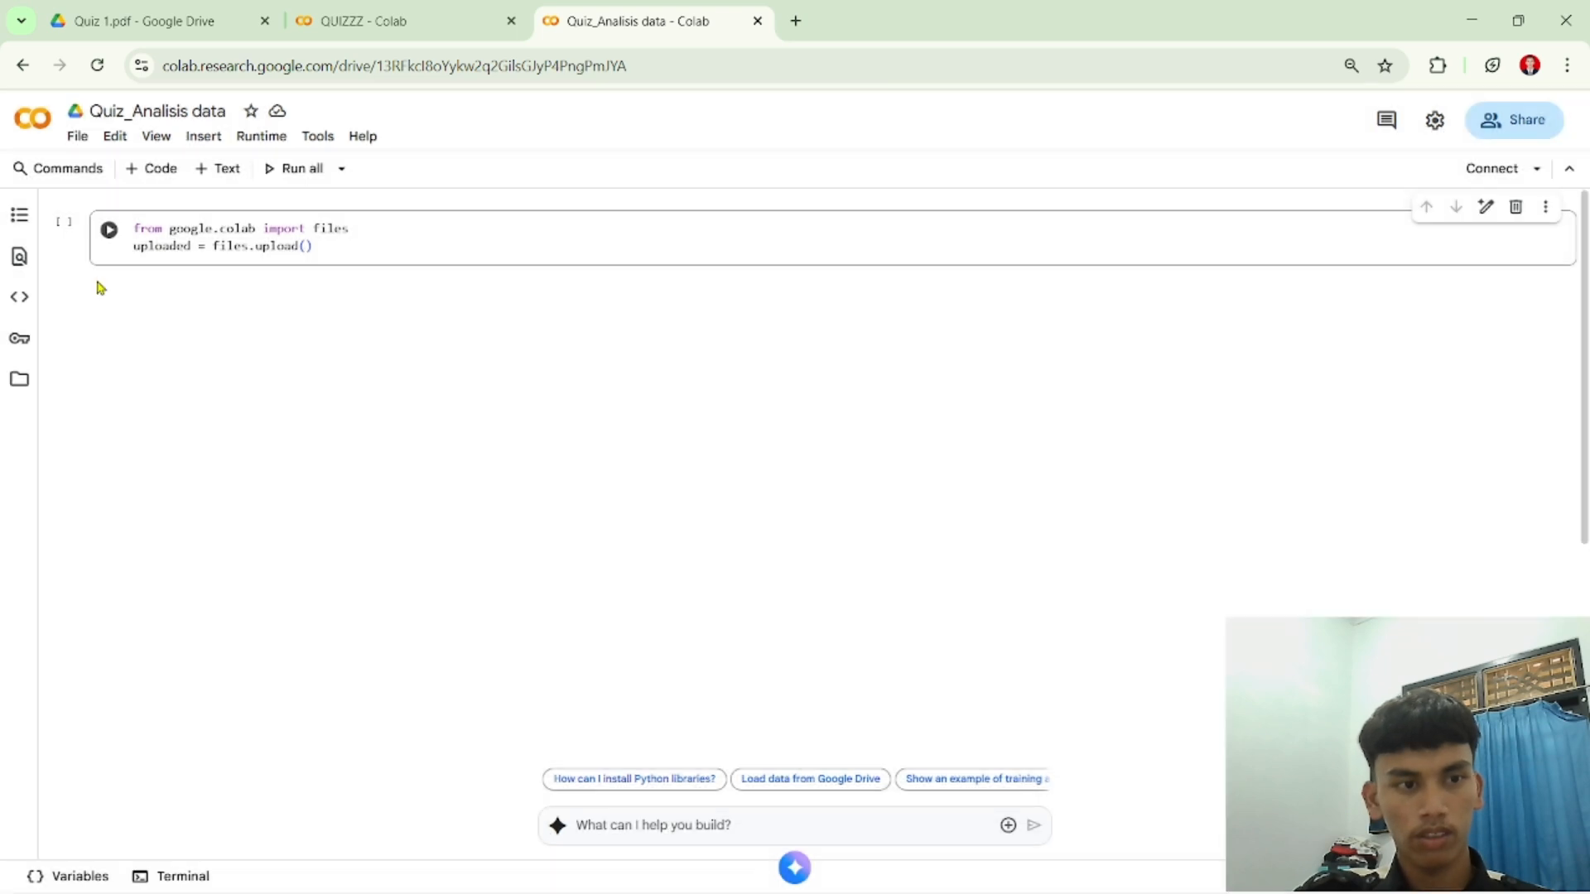
Step: Run the upload cell and upload the AmesHousing file from the Downloads folder
{"action": "left_click", "coordinate": [108, 231]}
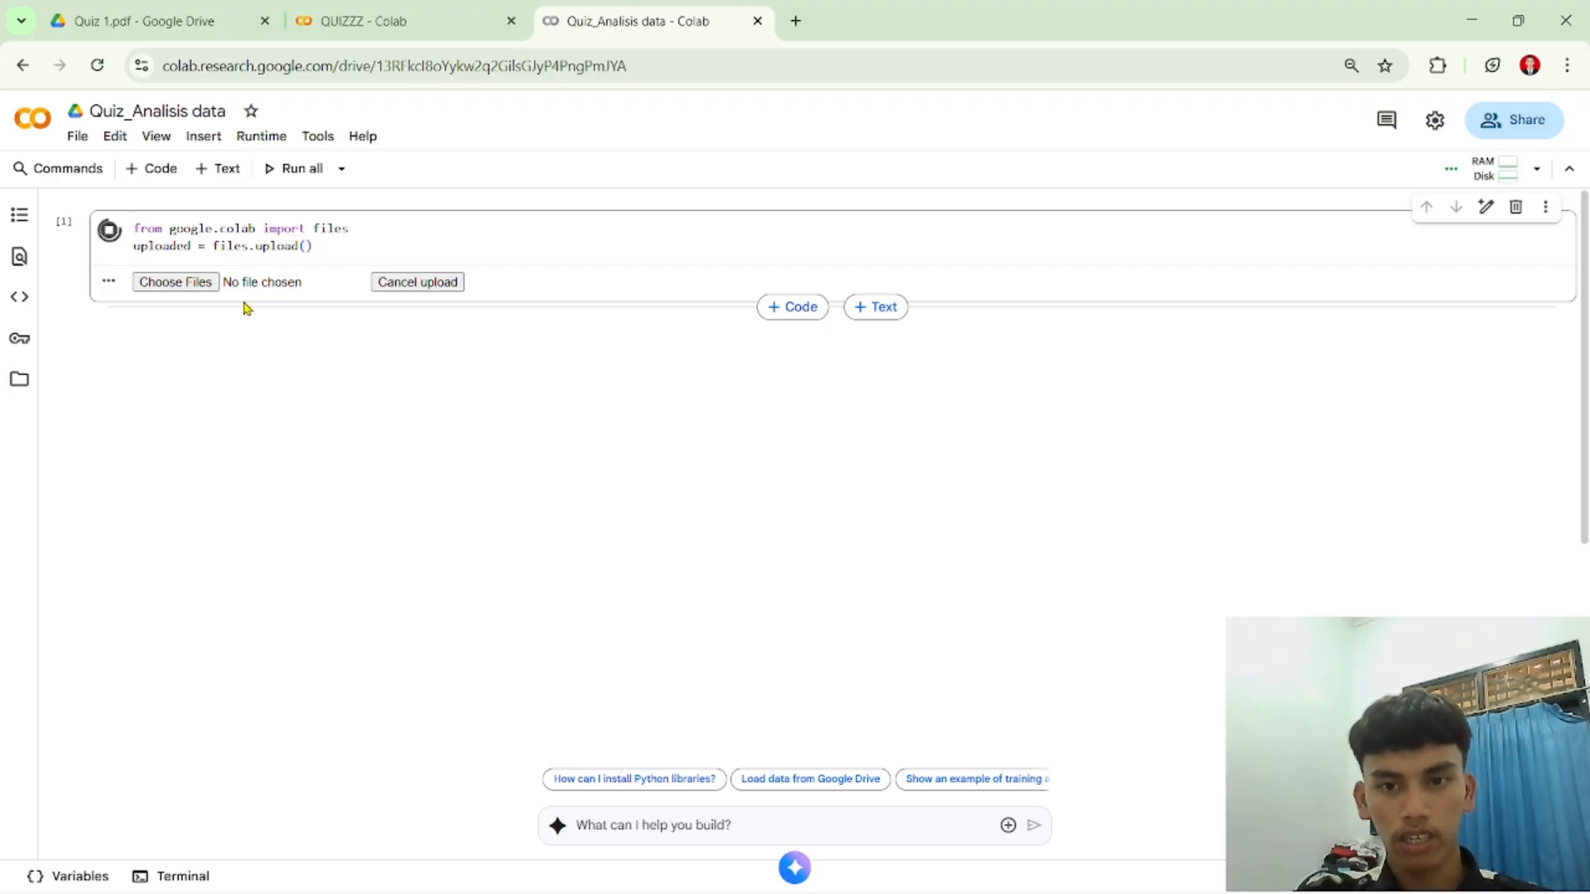
{"action": "left_click", "coordinate": [179, 291]}
{"action": "left_click", "coordinate": [175, 282]}
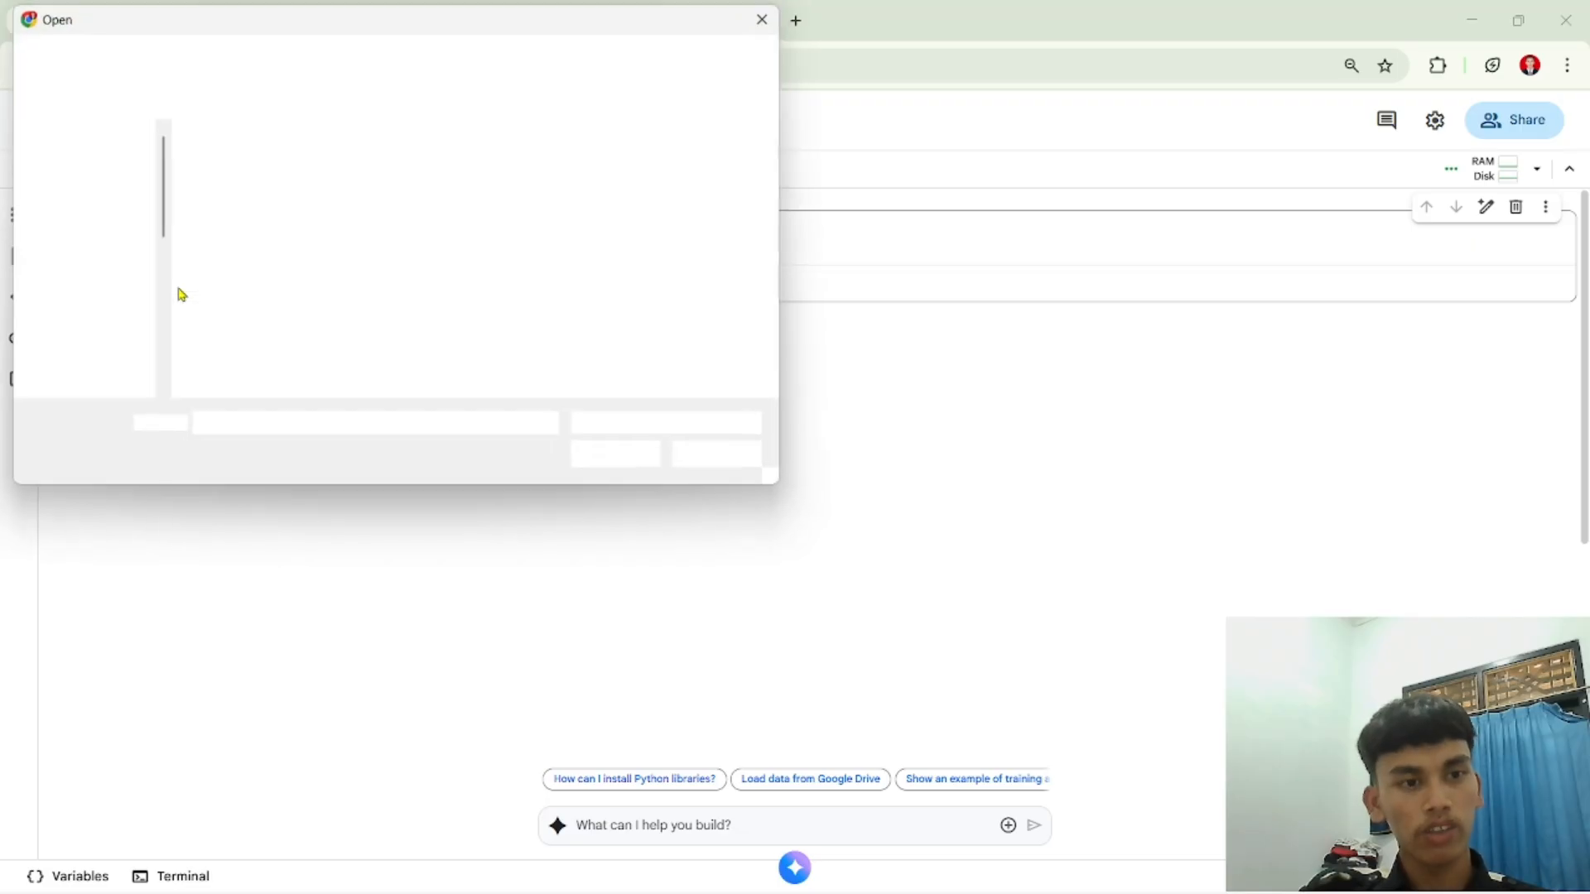
{"action": "scroll", "coordinate": [288, 273], "scroll_direction": "down", "scroll_amount": 1}
{"action": "scroll", "coordinate": [287, 273], "scroll_direction": "down", "scroll_amount": 8}
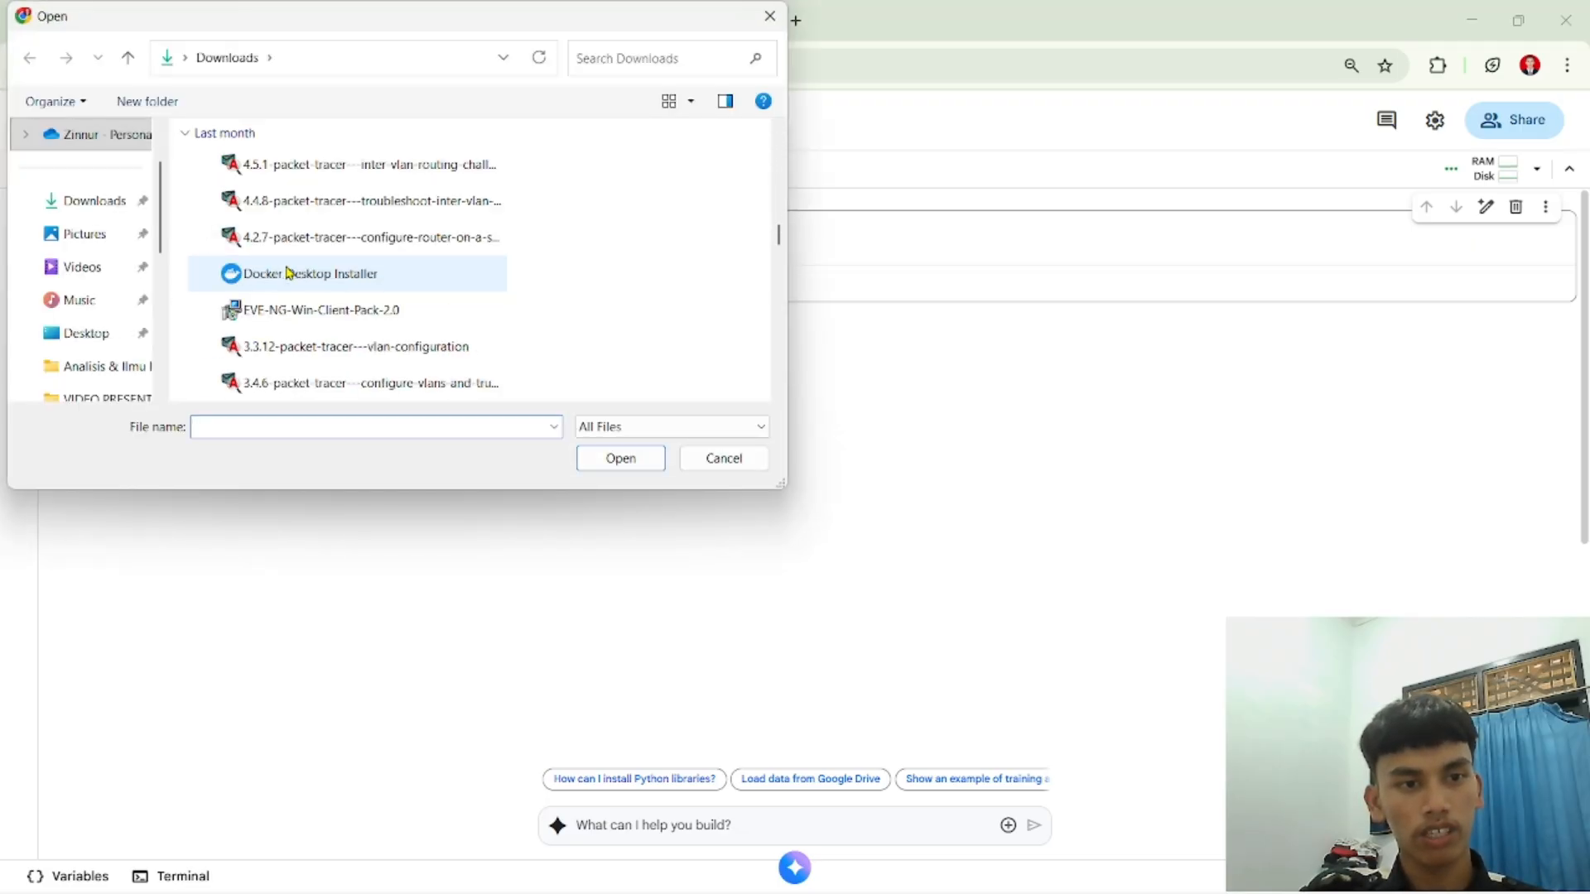
{"action": "scroll", "coordinate": [288, 274], "scroll_direction": "up", "scroll_amount": 3}
{"action": "left_click", "coordinate": [286, 245]}
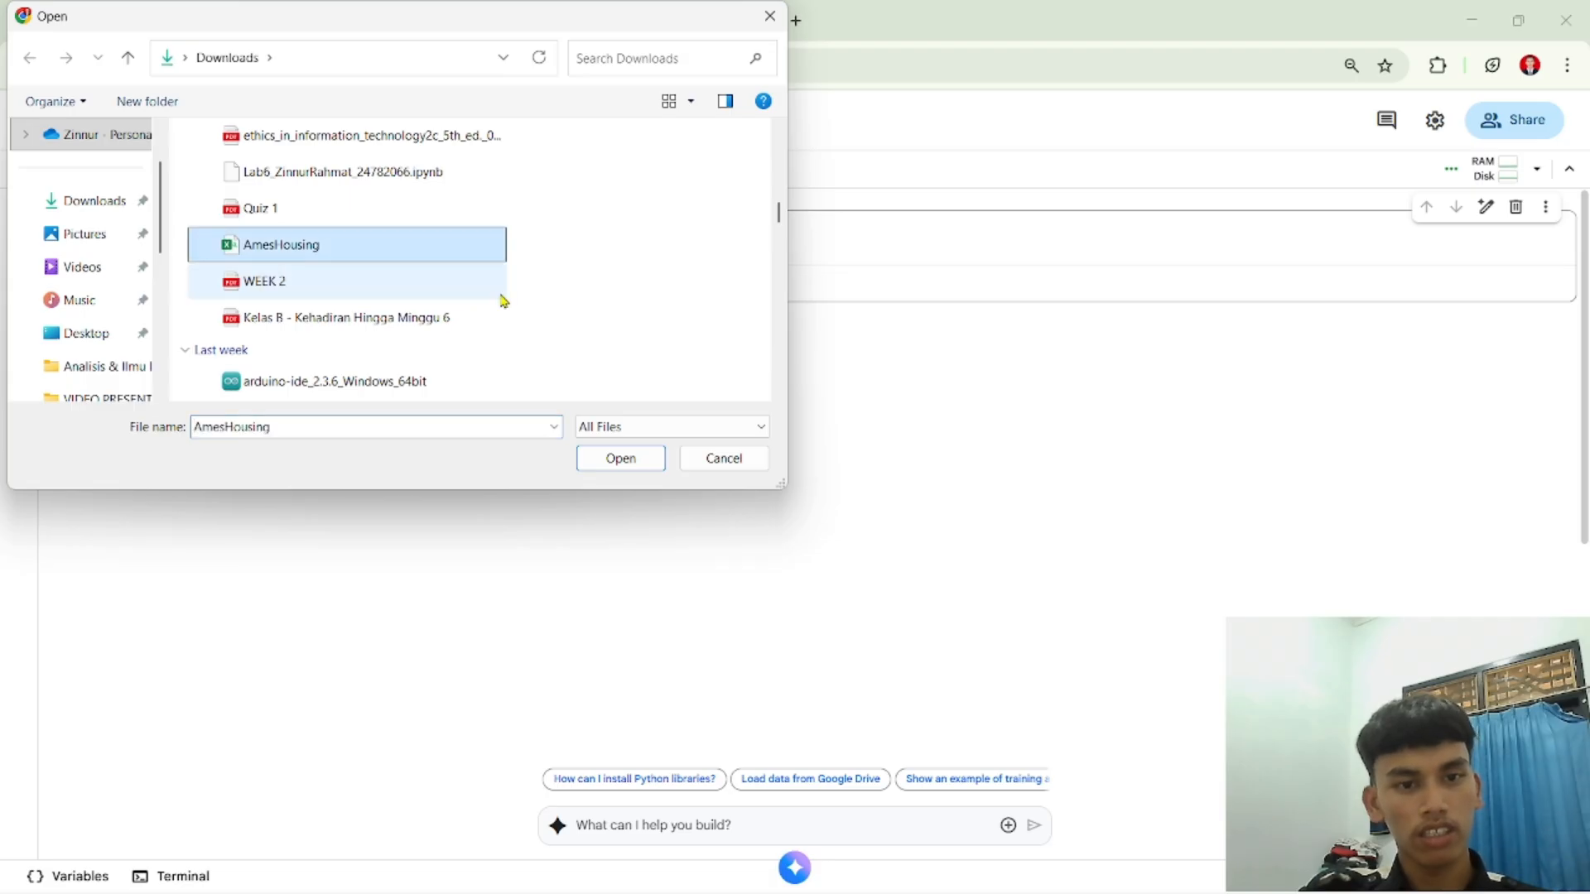
{"action": "left_click", "coordinate": [626, 463]}
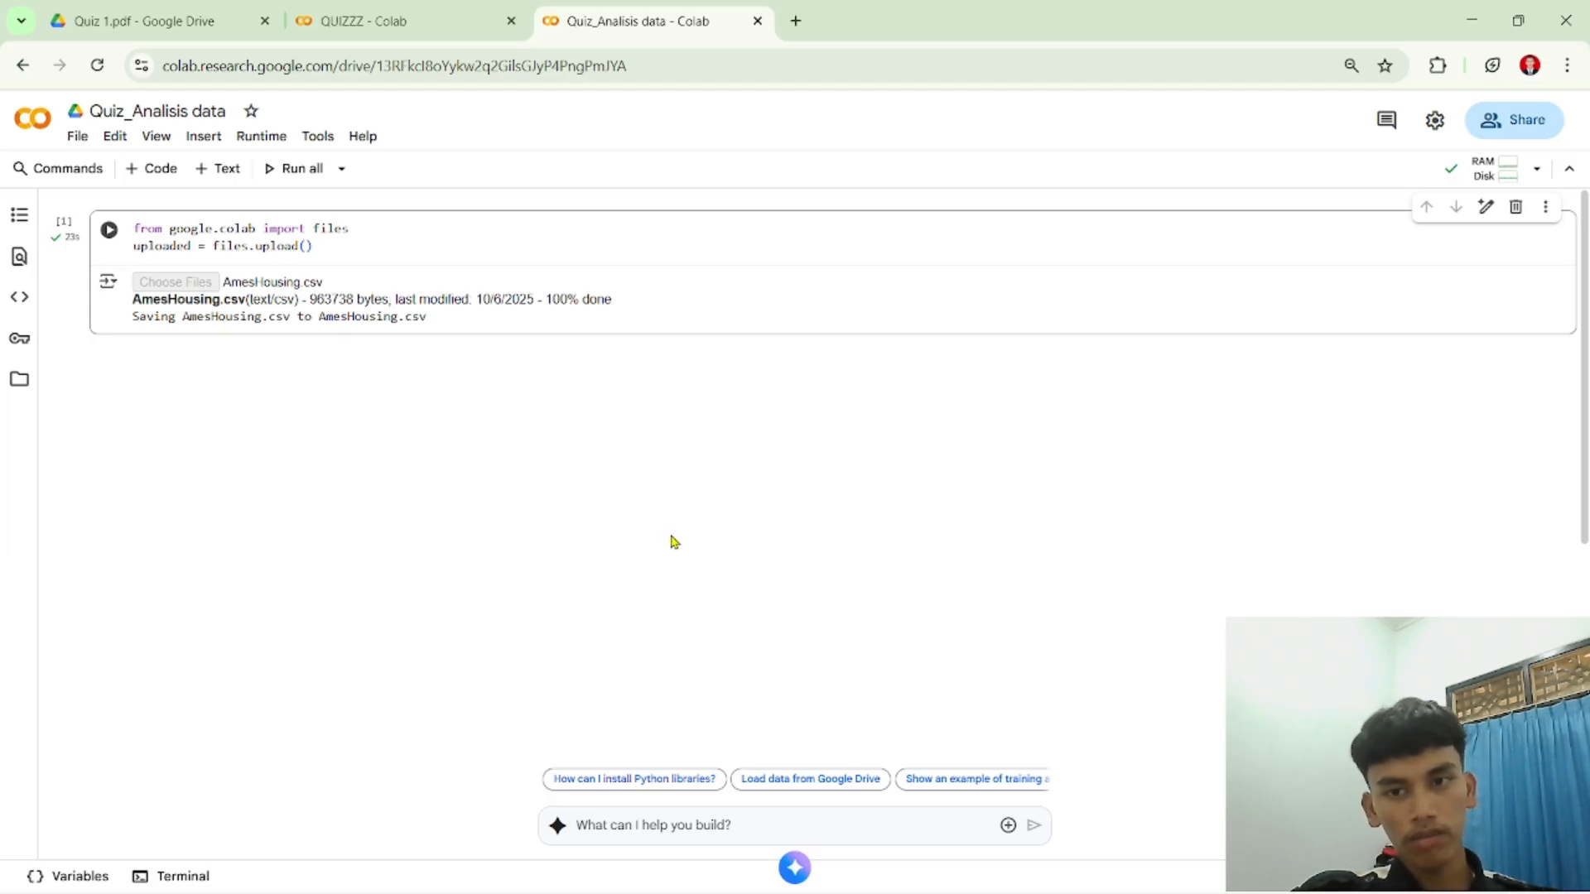
Step: Add a code cell, copy the library import and AmesHousing.csv loading code from the QUIZZZ notebook into it, and run it
{"action": "left_click", "coordinate": [814, 346]}
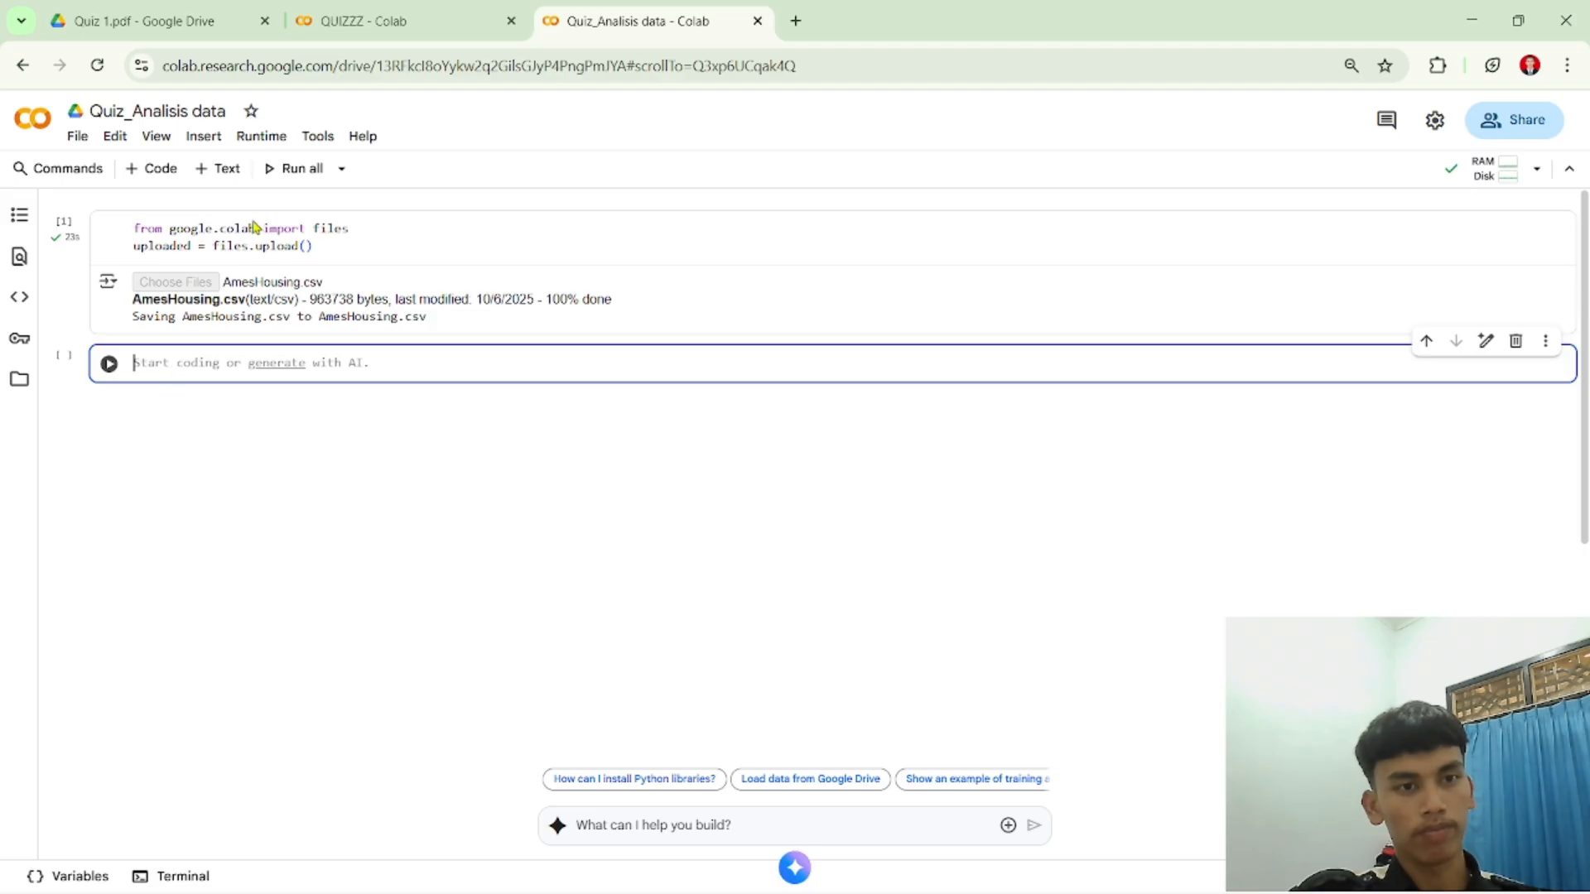
{"action": "left_click", "coordinate": [364, 21]}
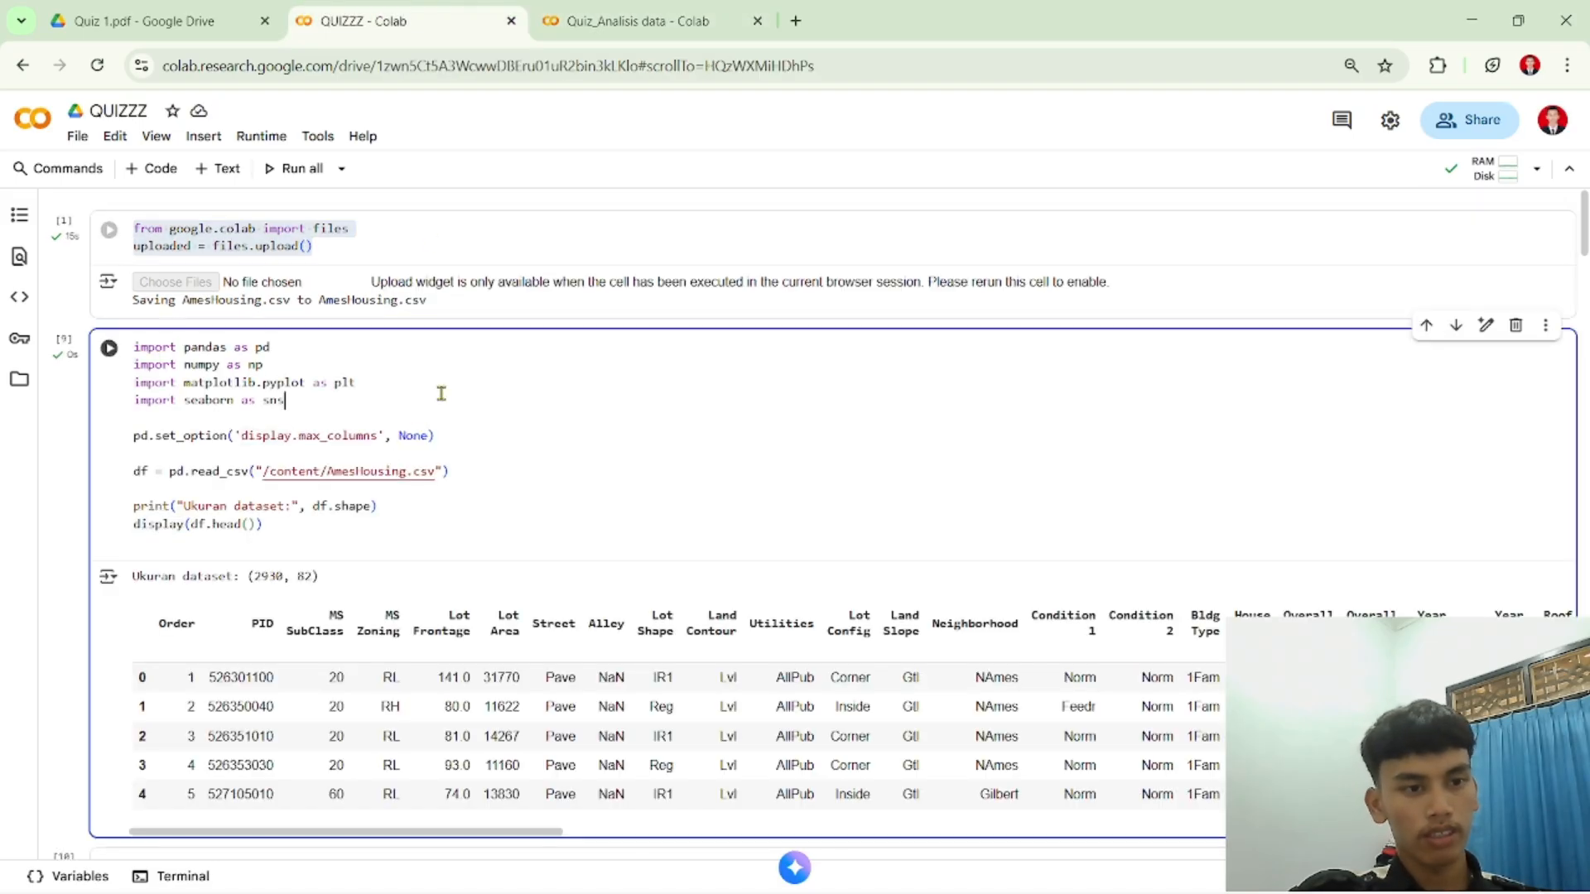
{"action": "key", "text": "ctrl+a"}
{"action": "key", "text": "ctrl+c"}
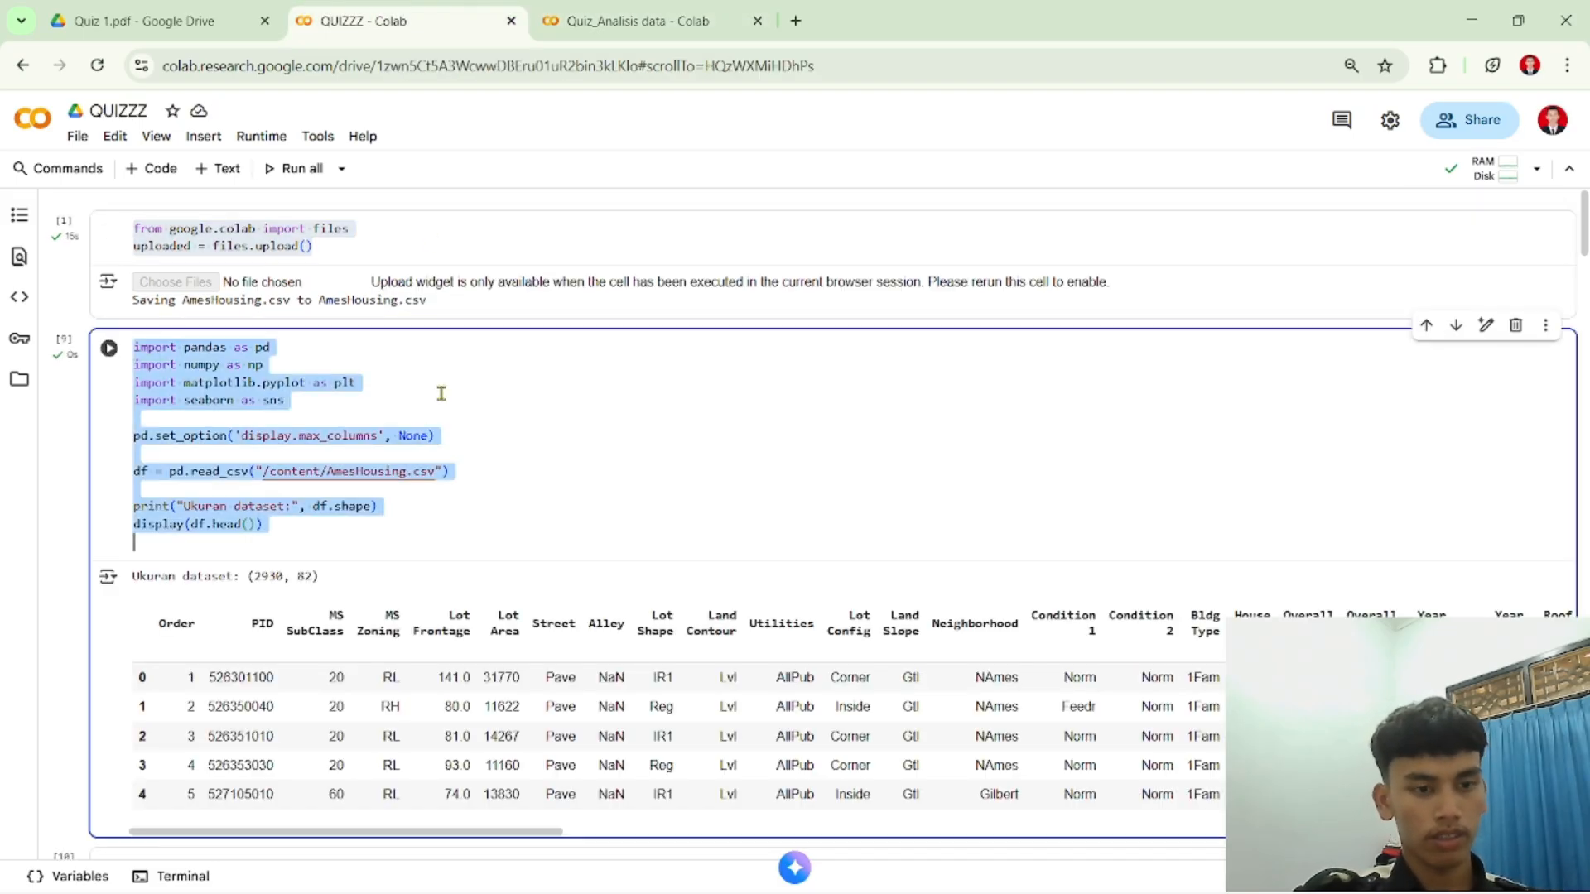
{"action": "left_click", "coordinate": [687, 18]}
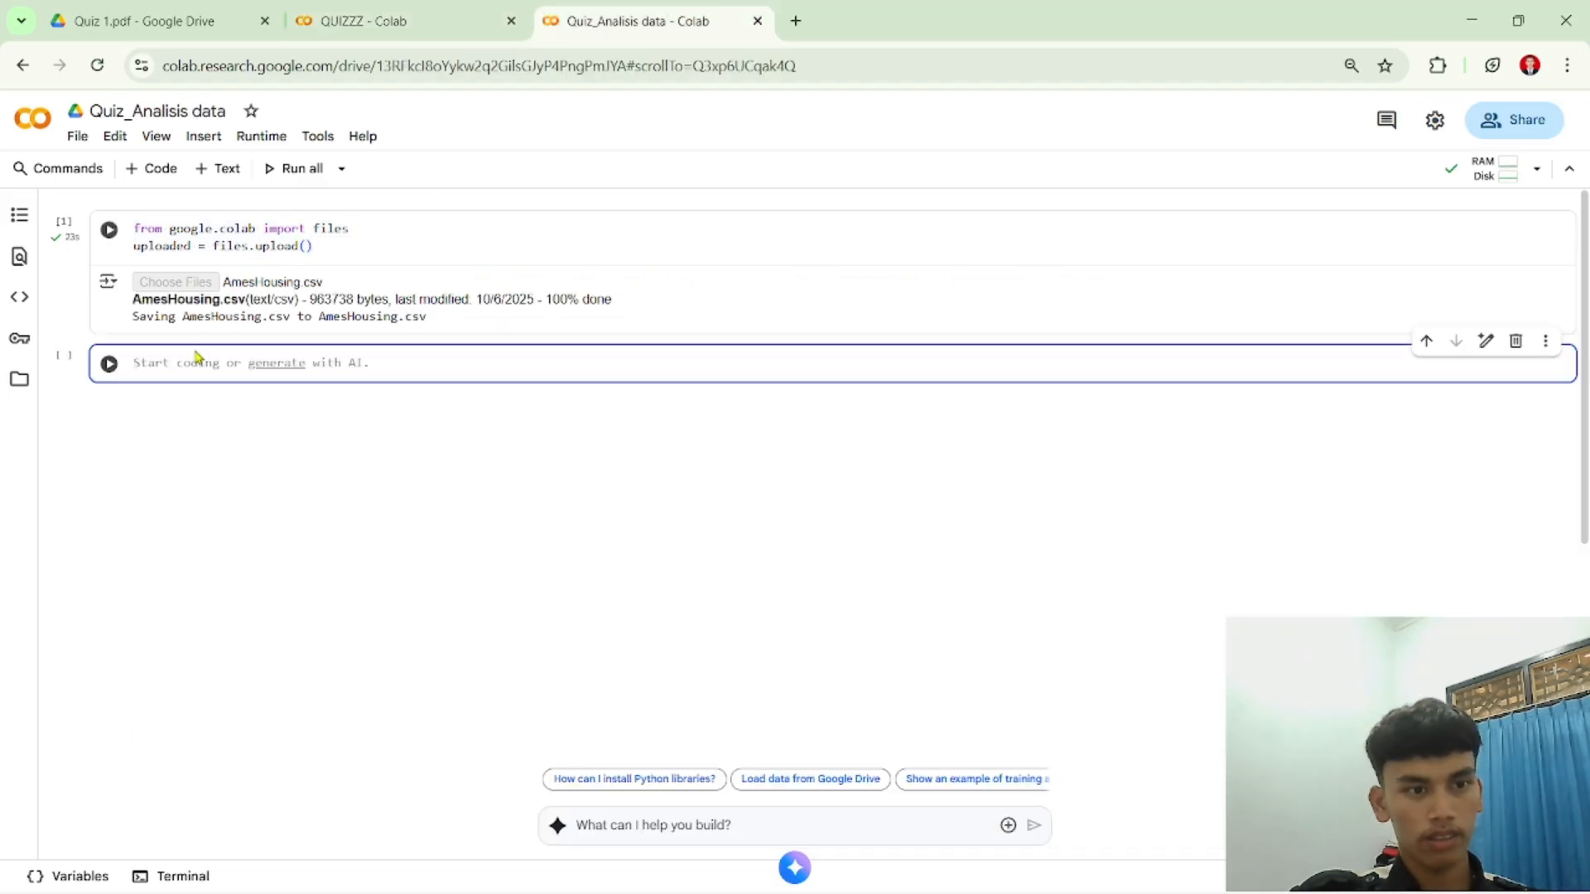
{"action": "left_click", "coordinate": [158, 362]}
{"action": "key", "text": "ctrl+v"}
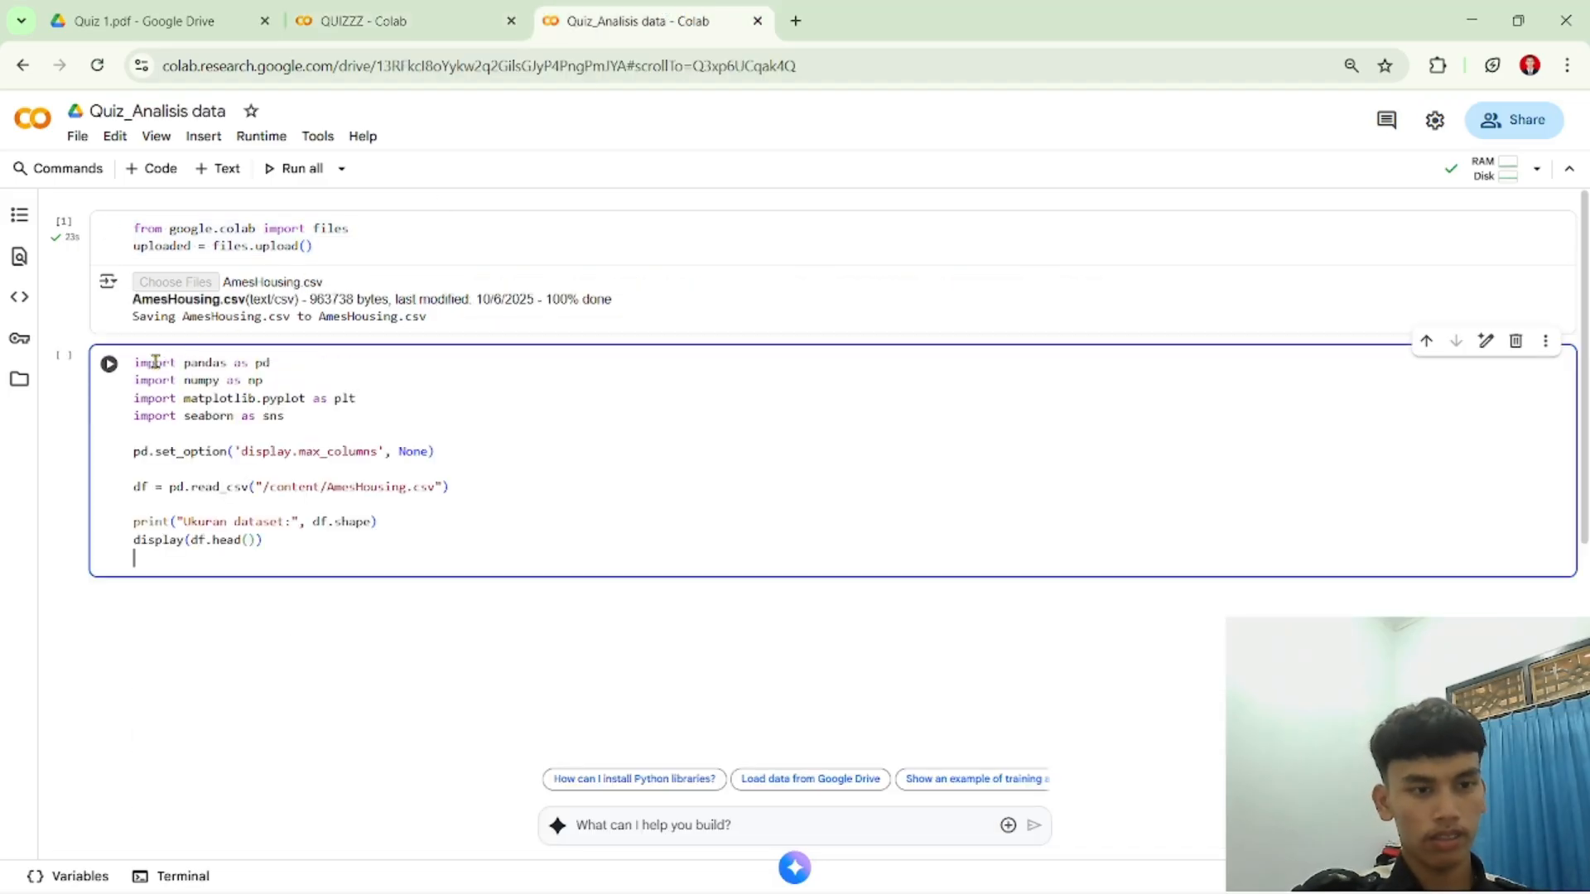
{"action": "left_click", "coordinate": [107, 365]}
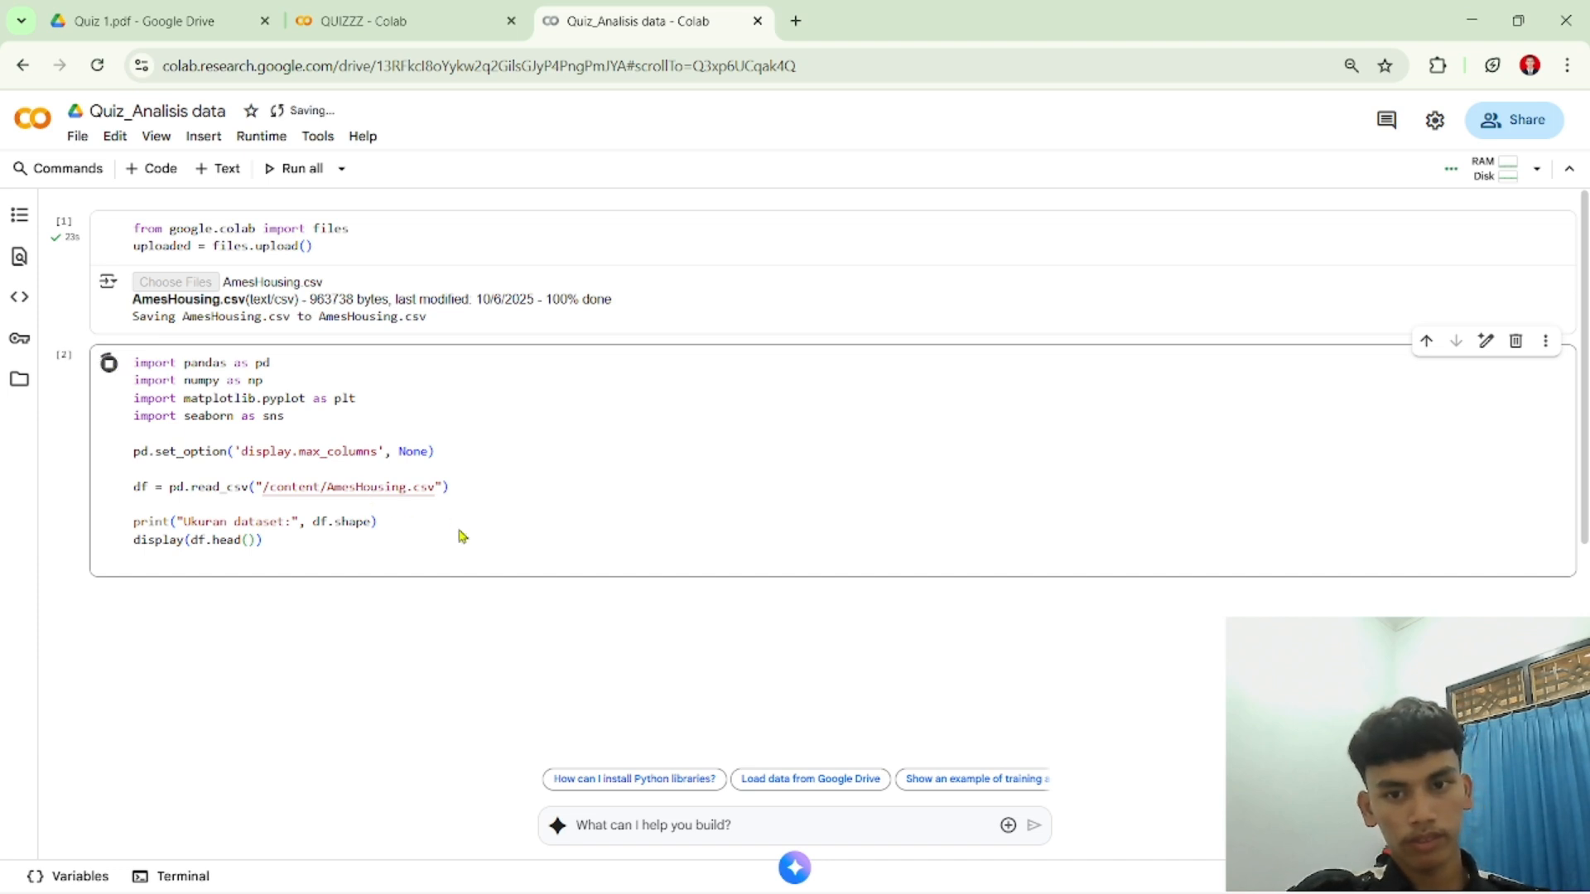
Step: Examine the dataset size and the first rows of the Ames Housing table across its columns through SalePrice
{"action": "scroll", "coordinate": [518, 604], "scroll_direction": "down", "scroll_amount": 1}
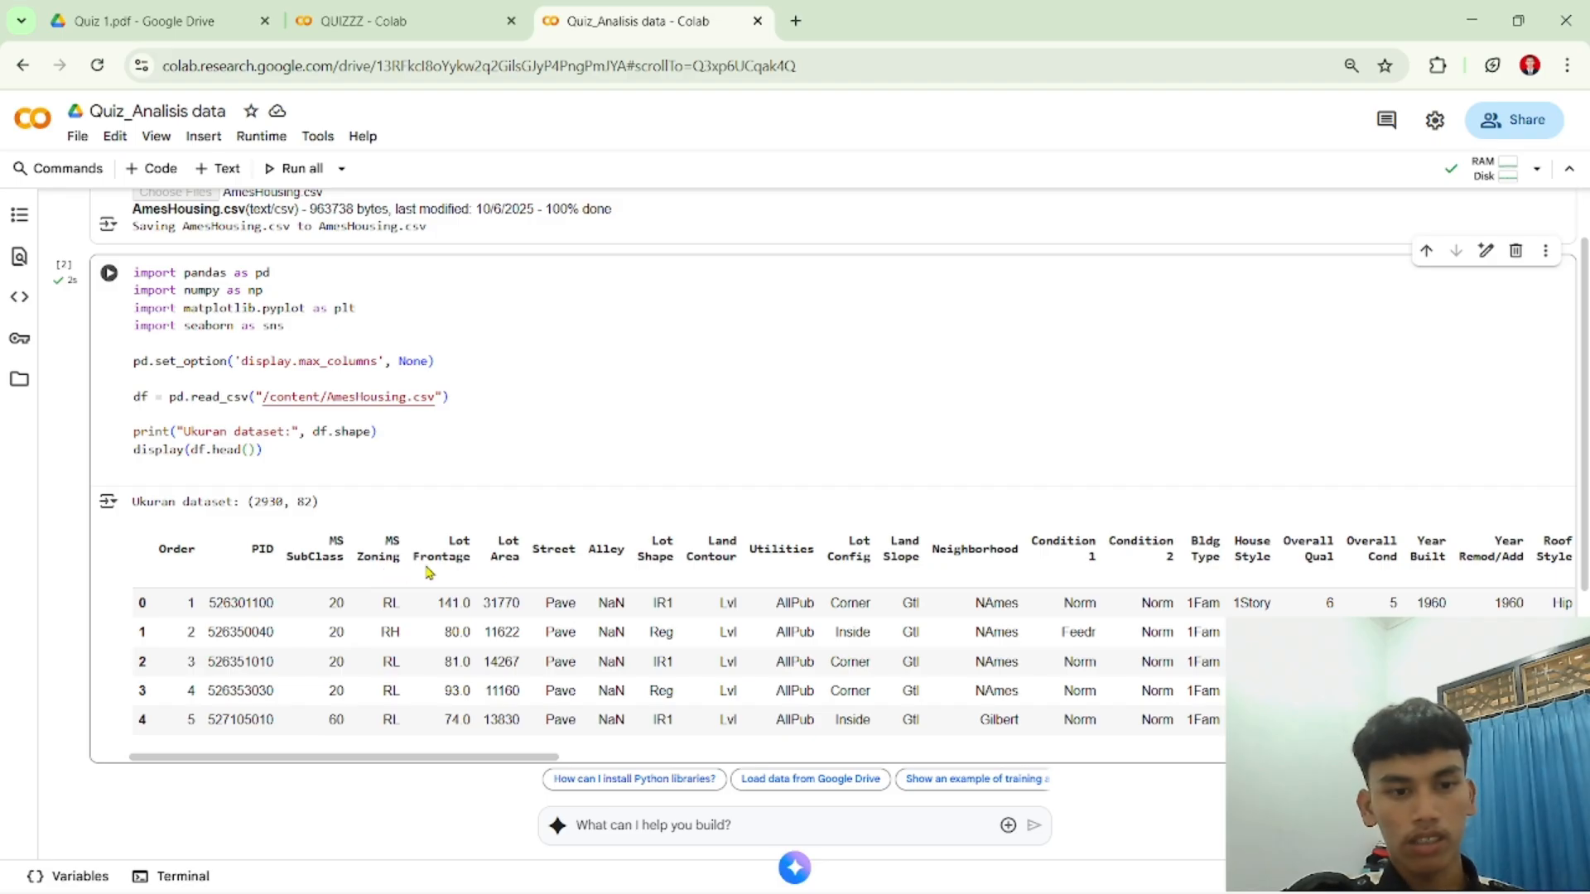
{"action": "scroll", "coordinate": [523, 589], "scroll_direction": "right", "scroll_amount": 10}
{"action": "scroll", "coordinate": [523, 590], "scroll_direction": "right", "scroll_amount": 15}
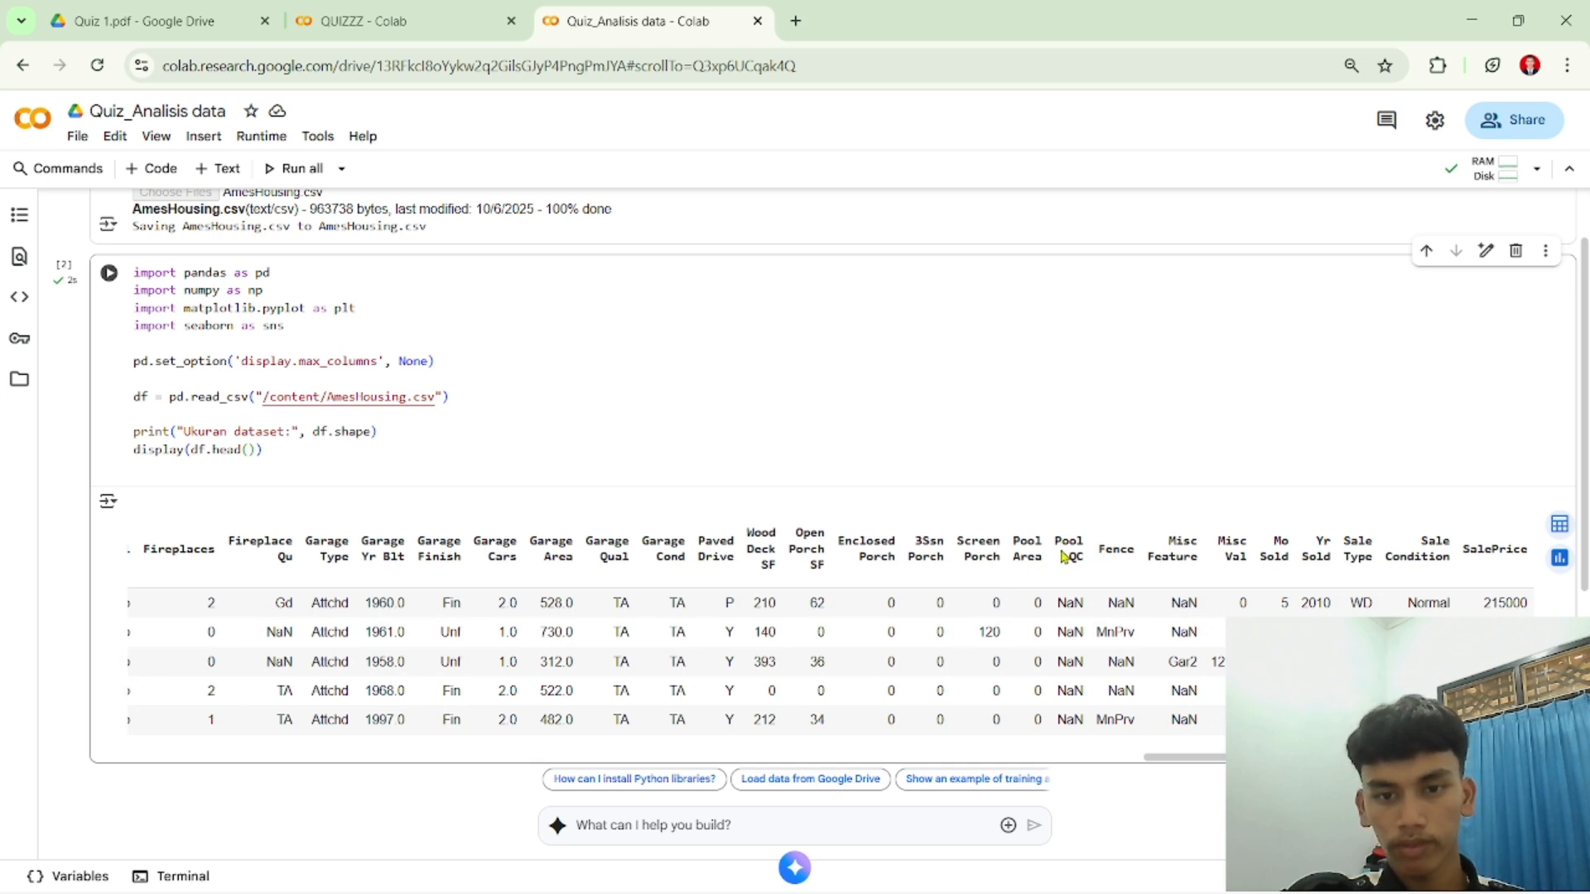
{"action": "scroll", "coordinate": [782, 607], "scroll_direction": "left", "scroll_amount": 3}
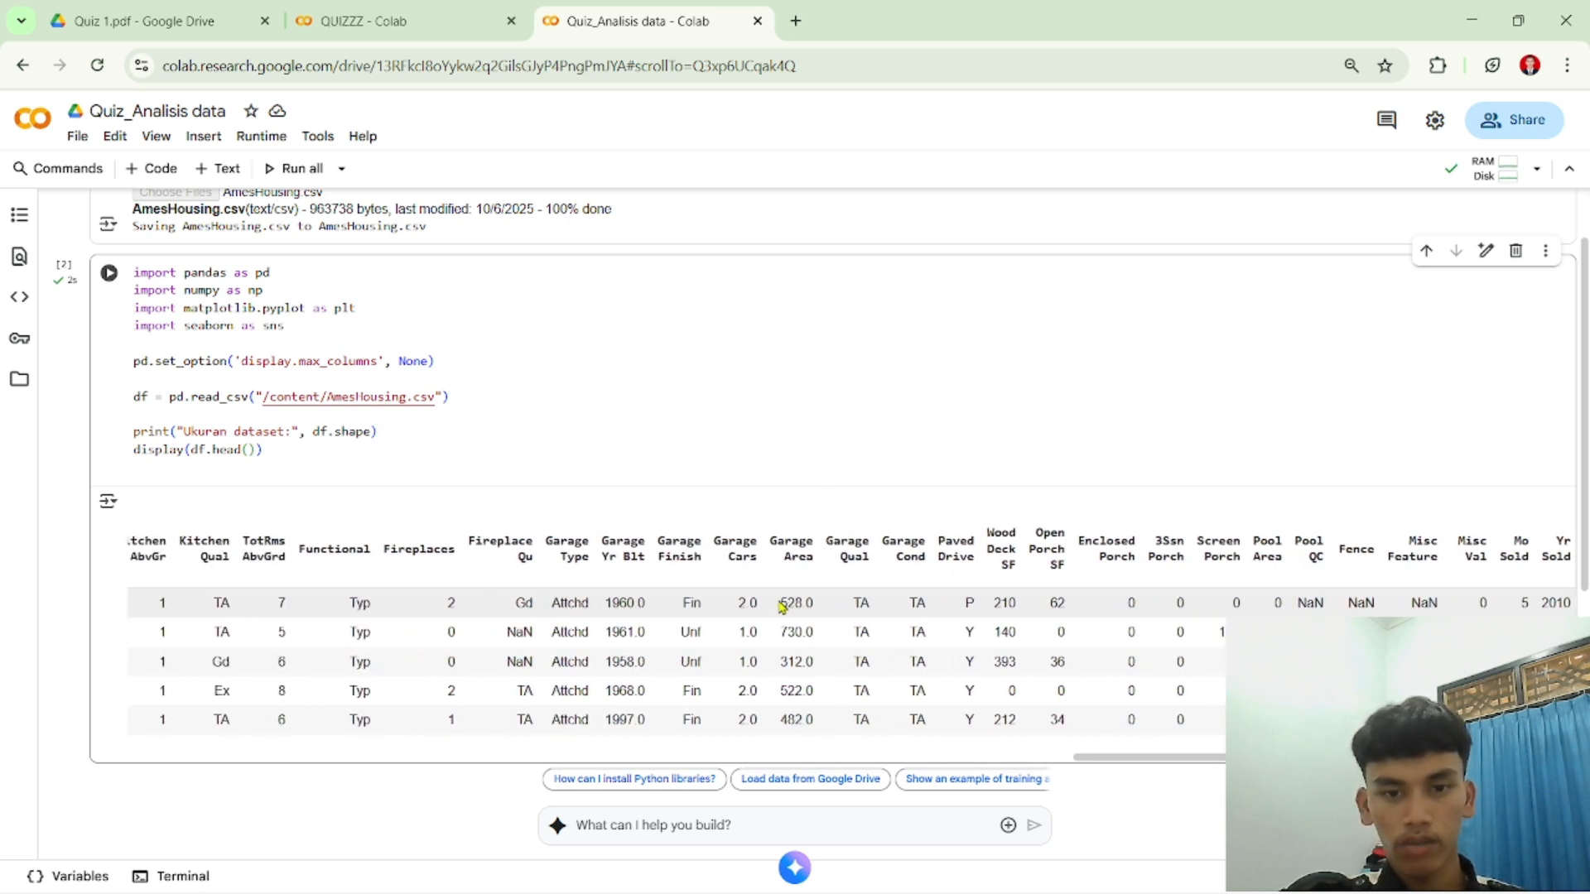
{"action": "scroll", "coordinate": [781, 607], "scroll_direction": "left", "scroll_amount": 1}
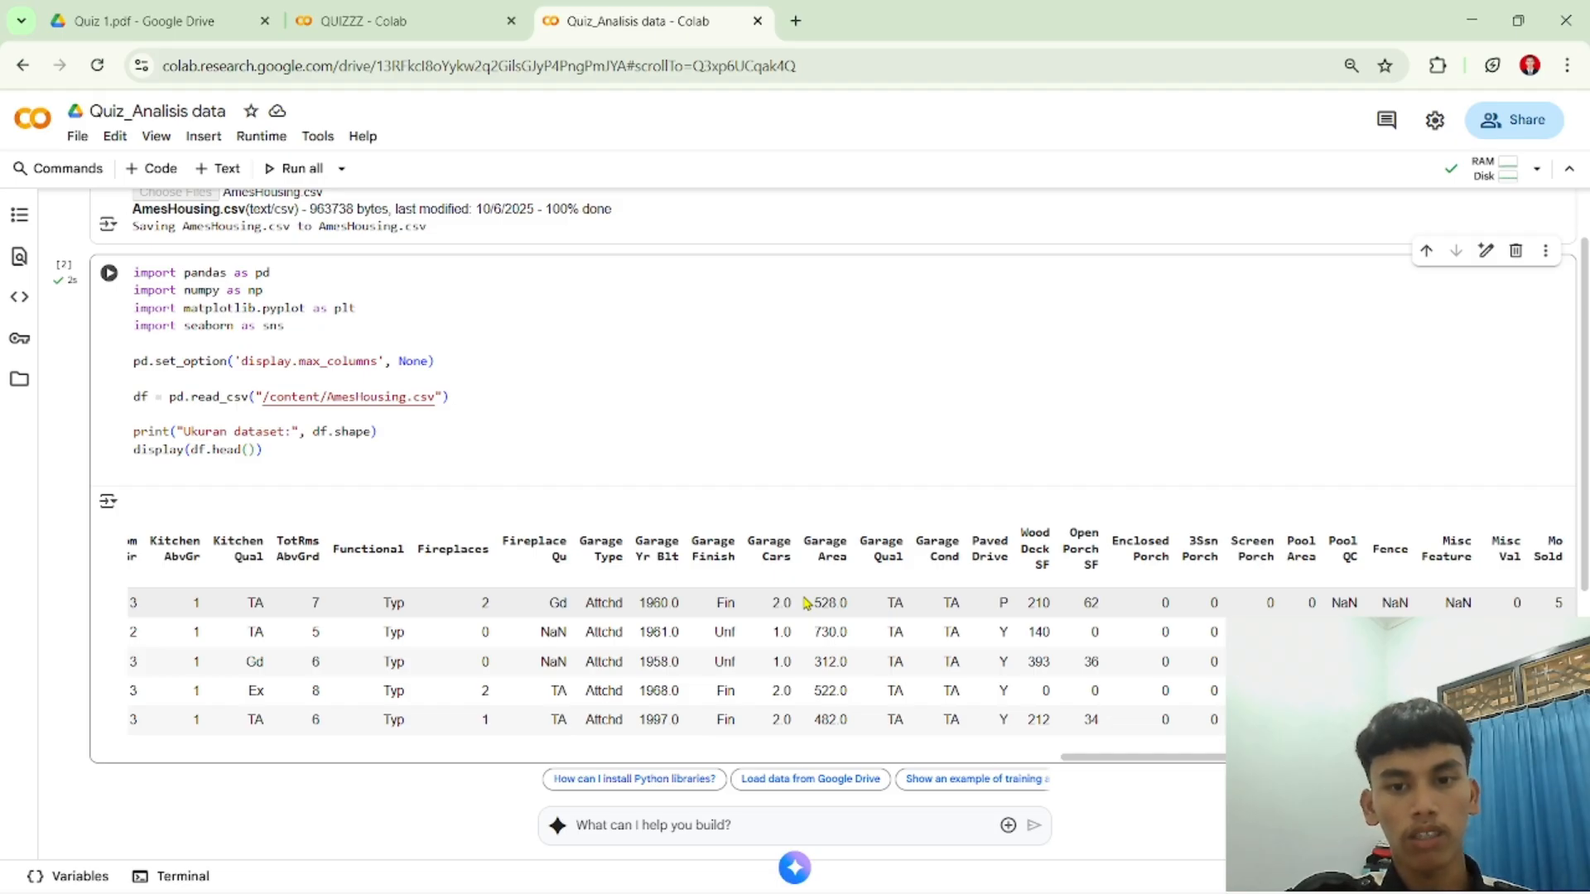
{"action": "scroll", "coordinate": [845, 631], "scroll_direction": "down", "scroll_amount": 3}
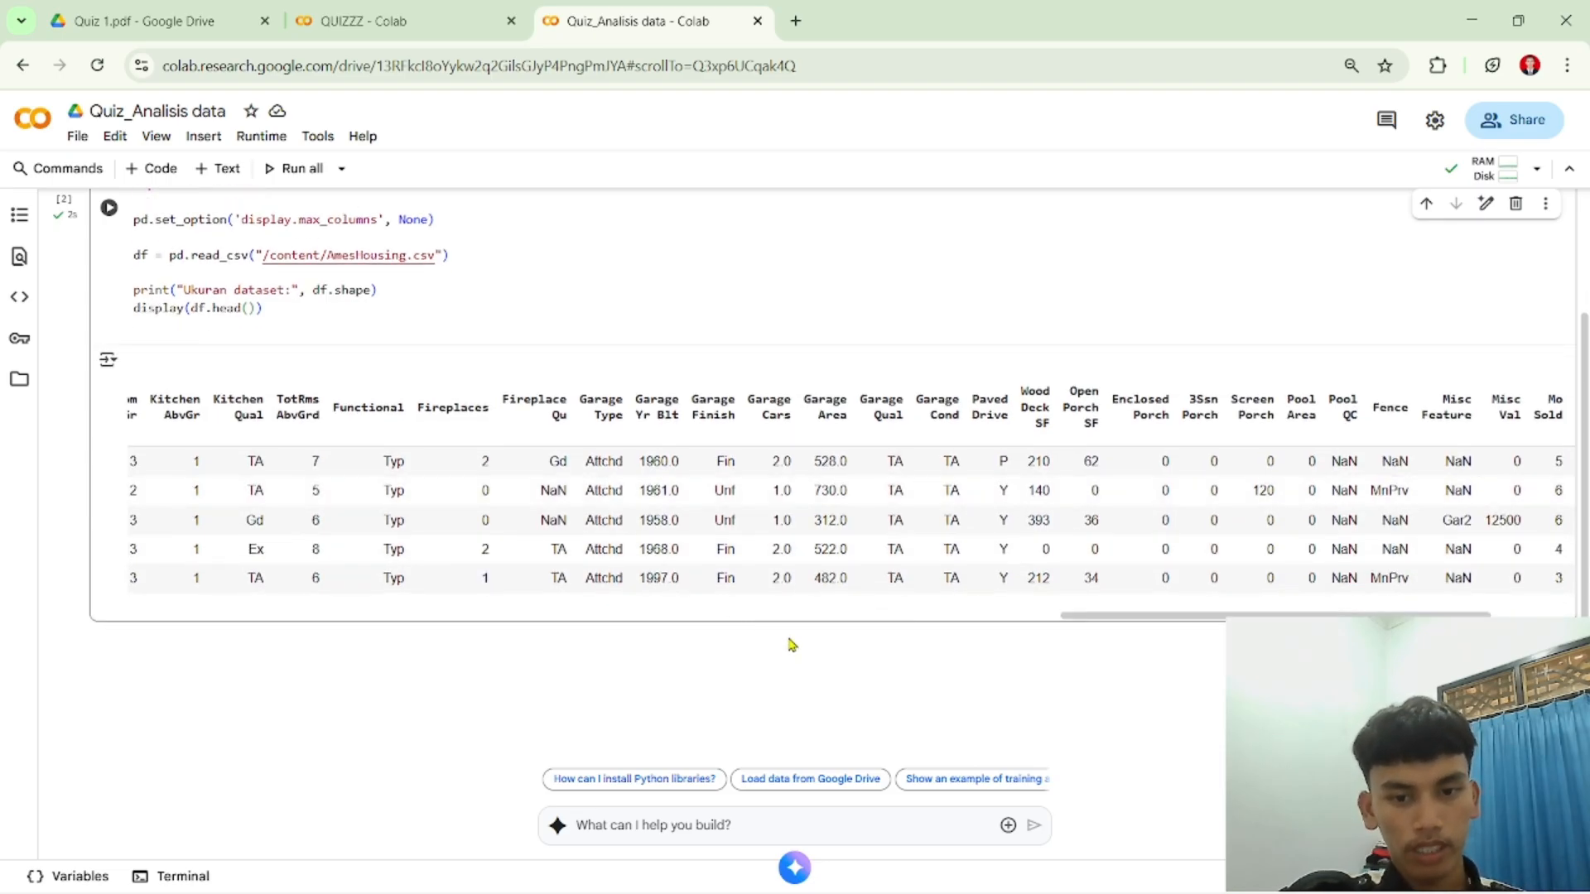
Step: Add an empty code cell below the dataset loading cell
{"action": "scroll", "coordinate": [571, 304], "scroll_direction": "up", "scroll_amount": 3}
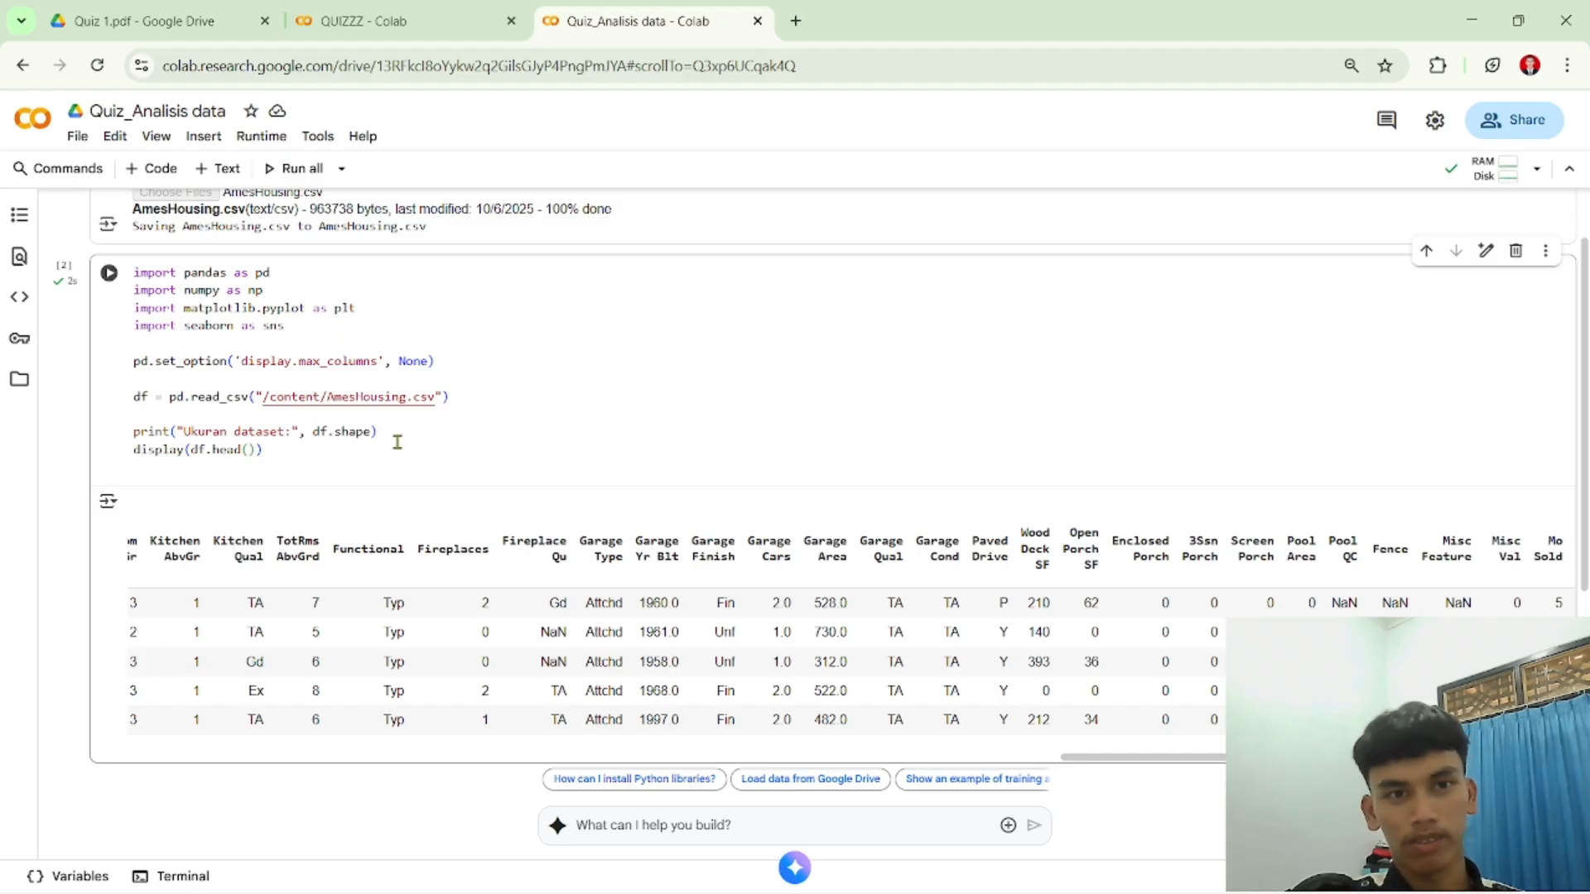
{"action": "scroll", "coordinate": [400, 449], "scroll_direction": "down", "scroll_amount": 1}
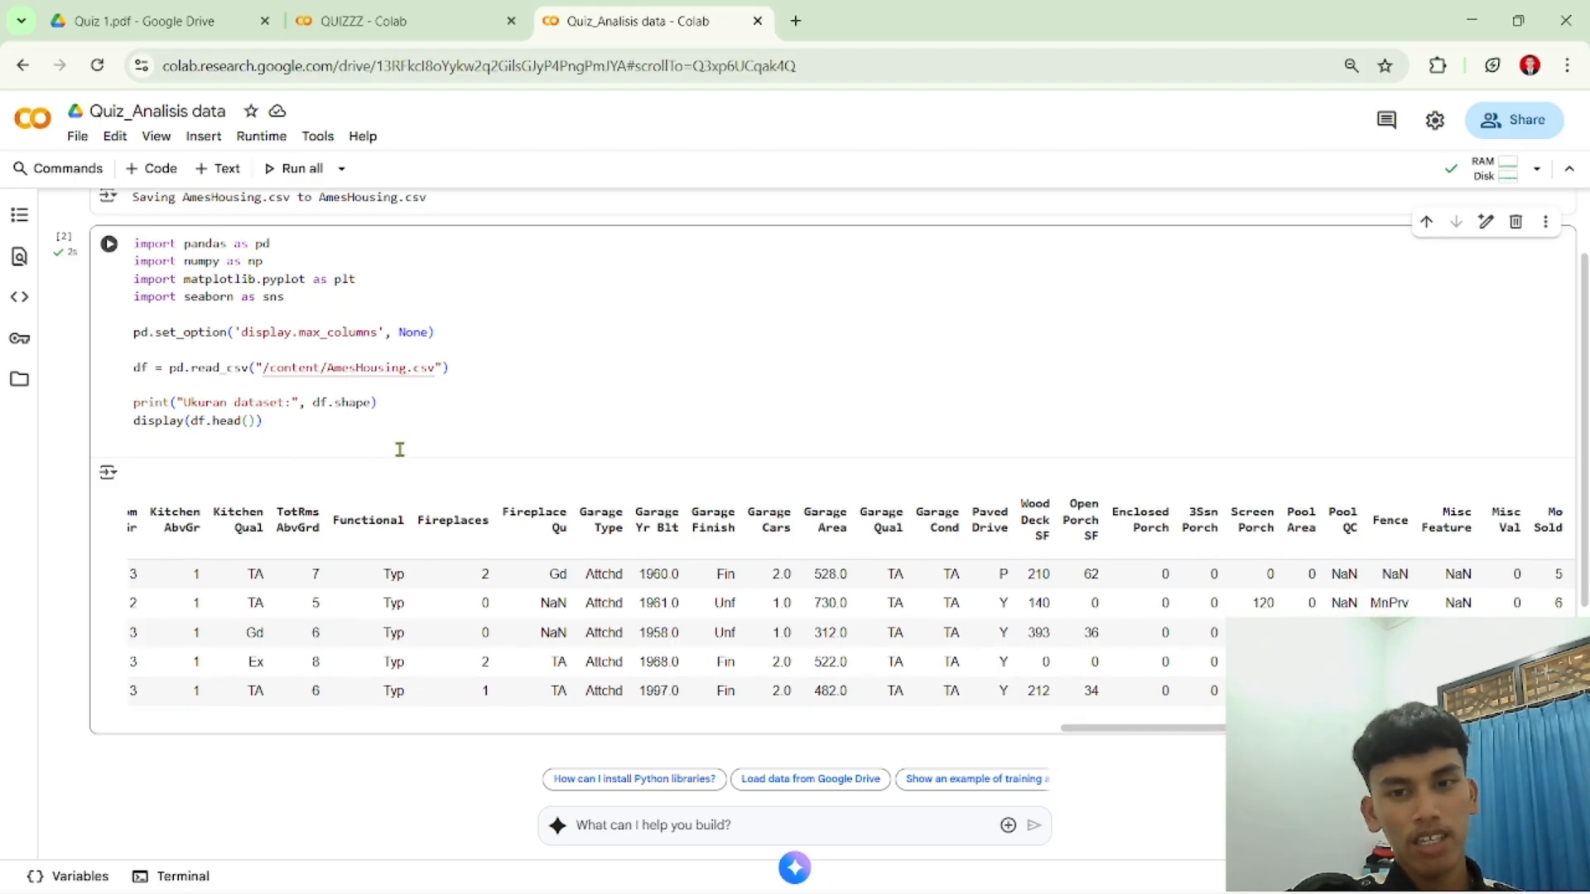
{"action": "scroll", "coordinate": [400, 449], "scroll_direction": "down", "scroll_amount": 1}
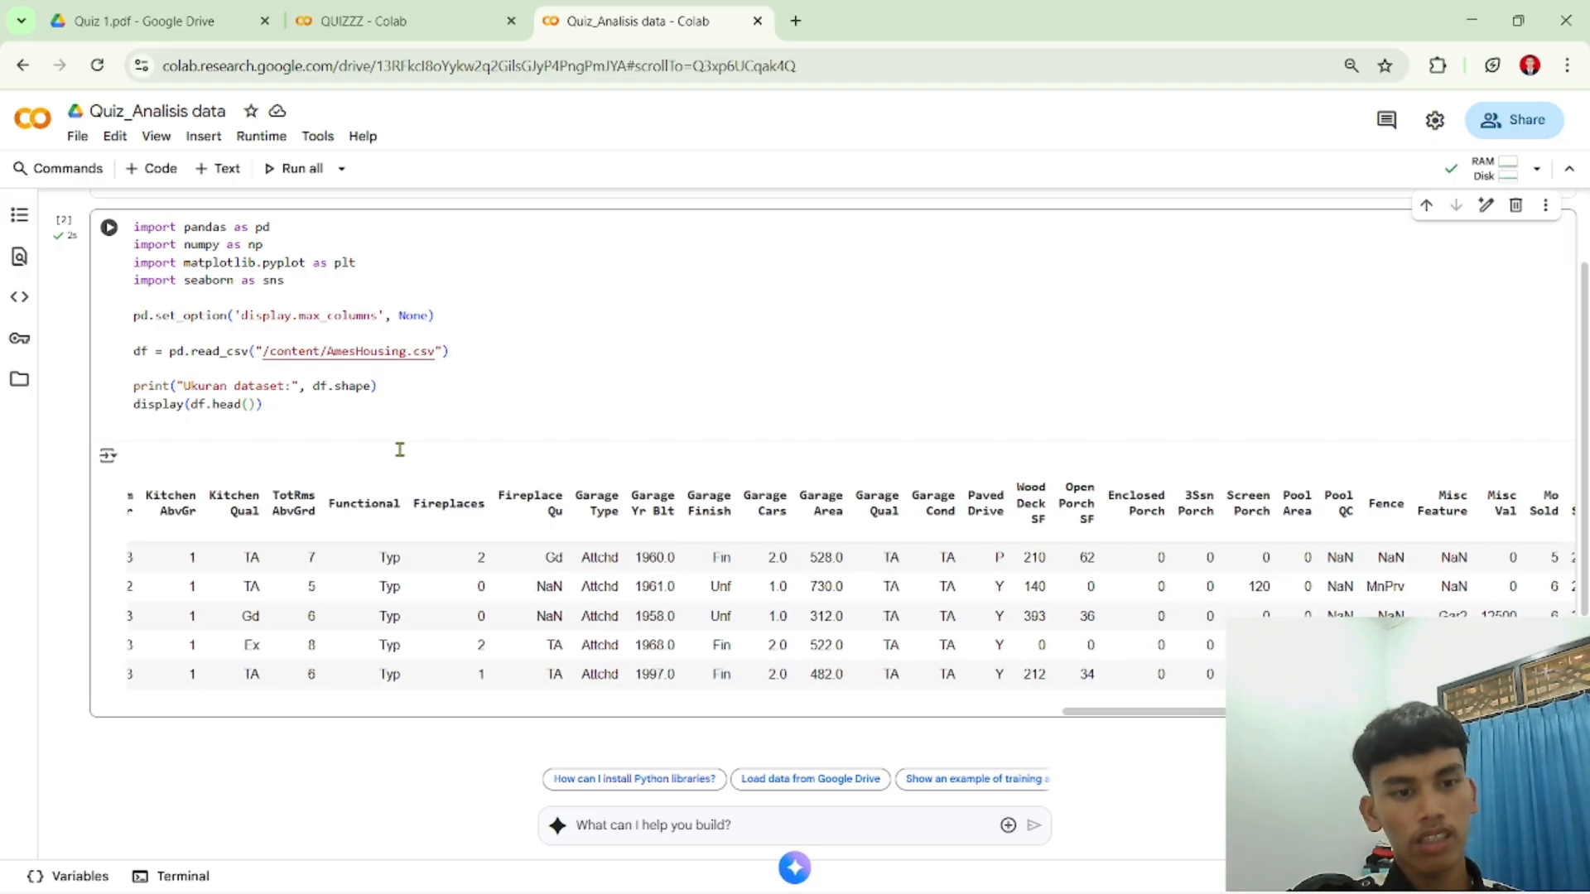
{"action": "scroll", "coordinate": [400, 449], "scroll_direction": "down", "scroll_amount": 2}
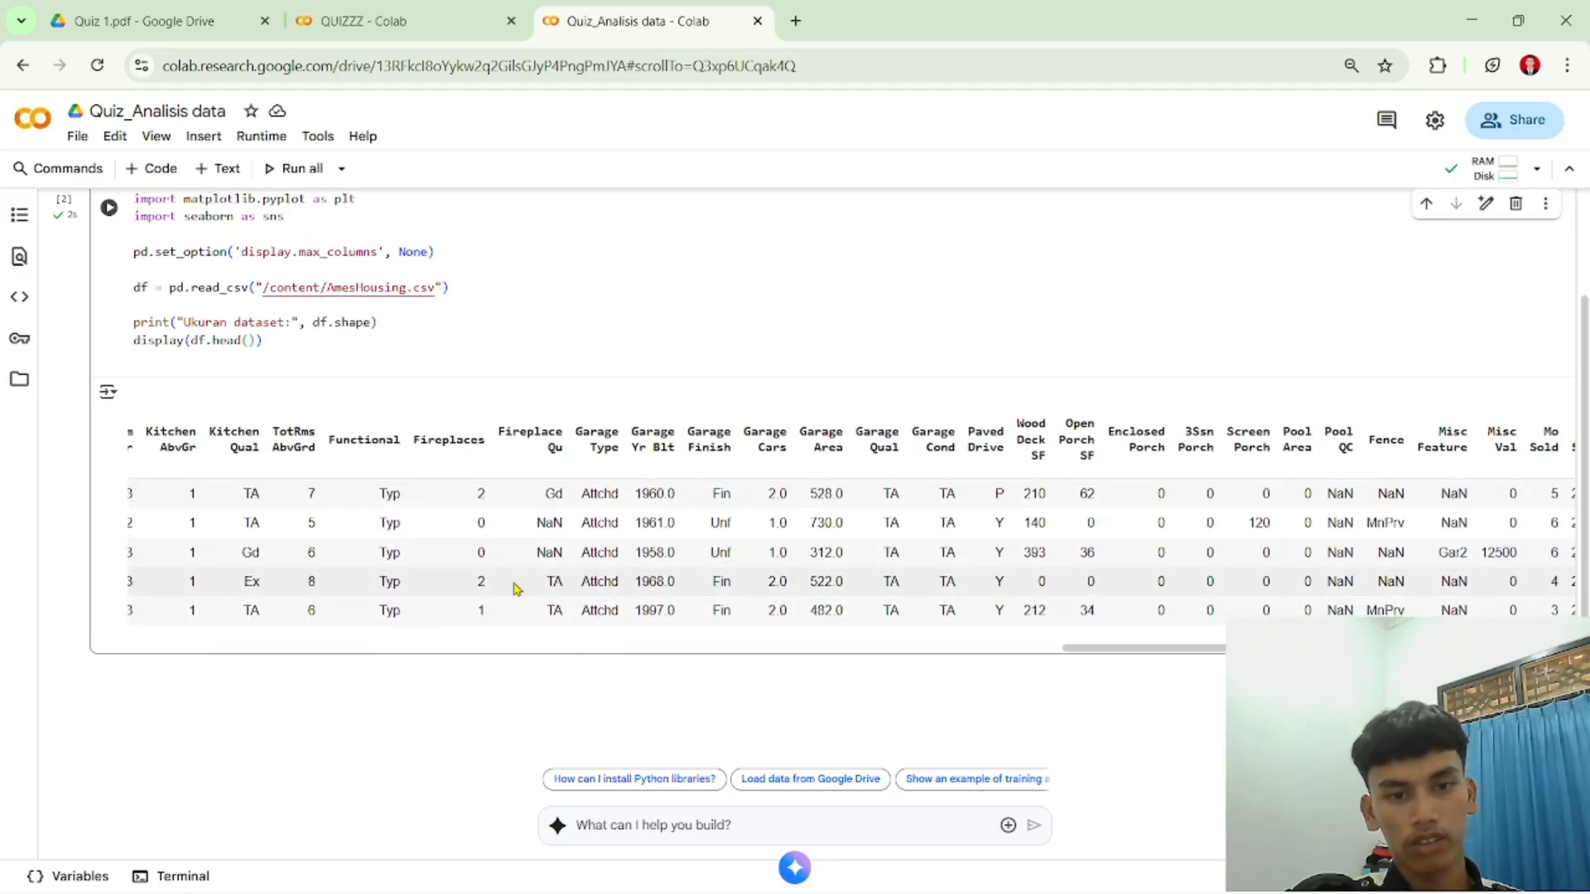
{"action": "scroll", "coordinate": [514, 592], "scroll_direction": "left", "scroll_amount": 1}
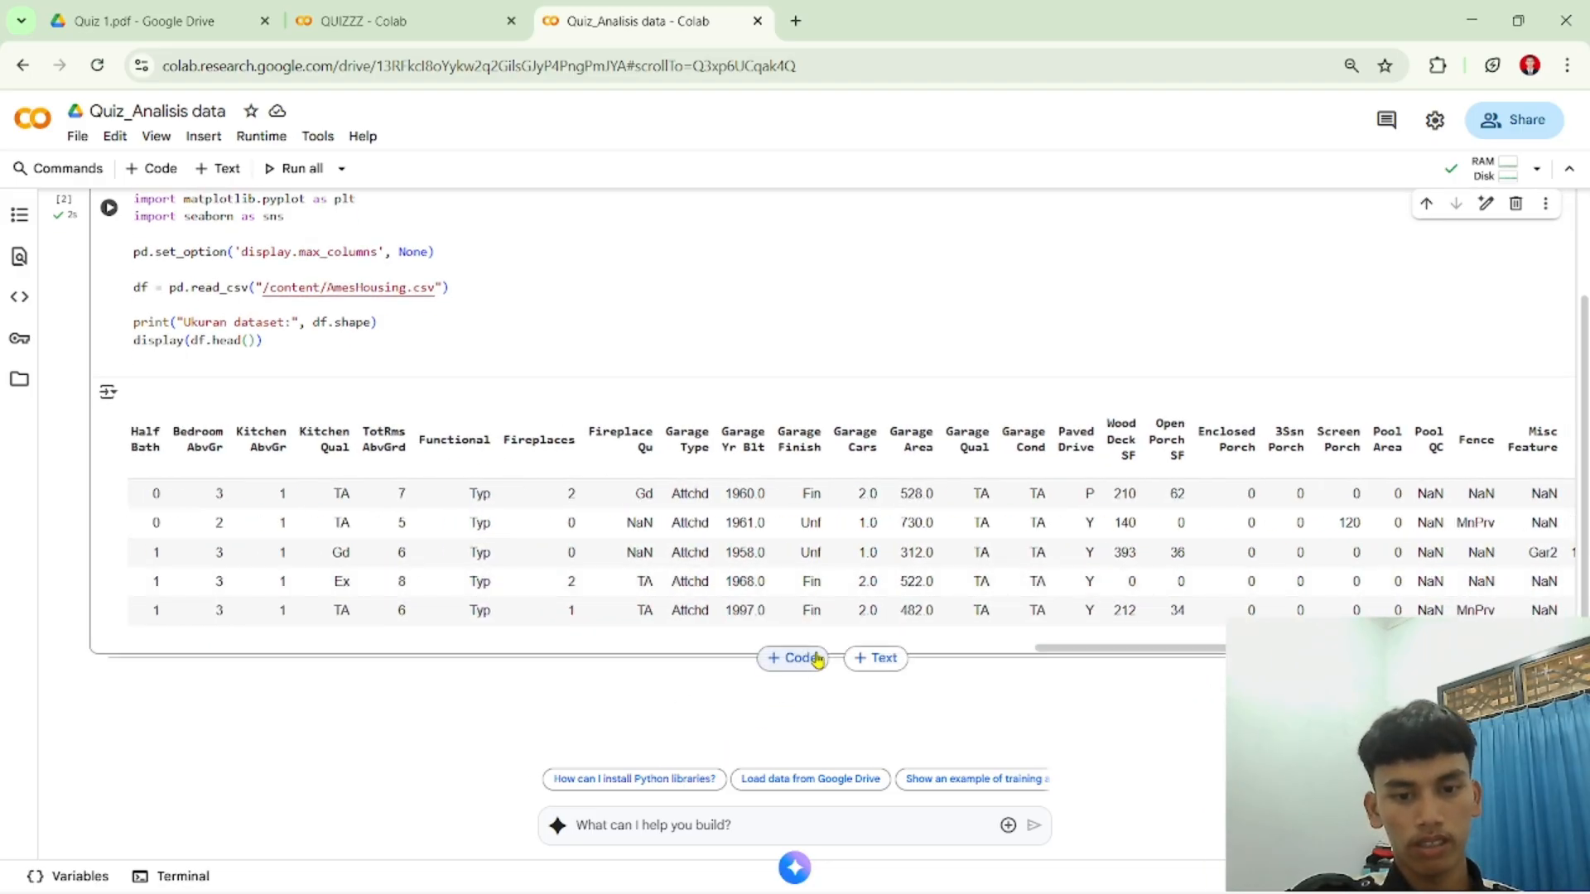
{"action": "left_click", "coordinate": [811, 659]}
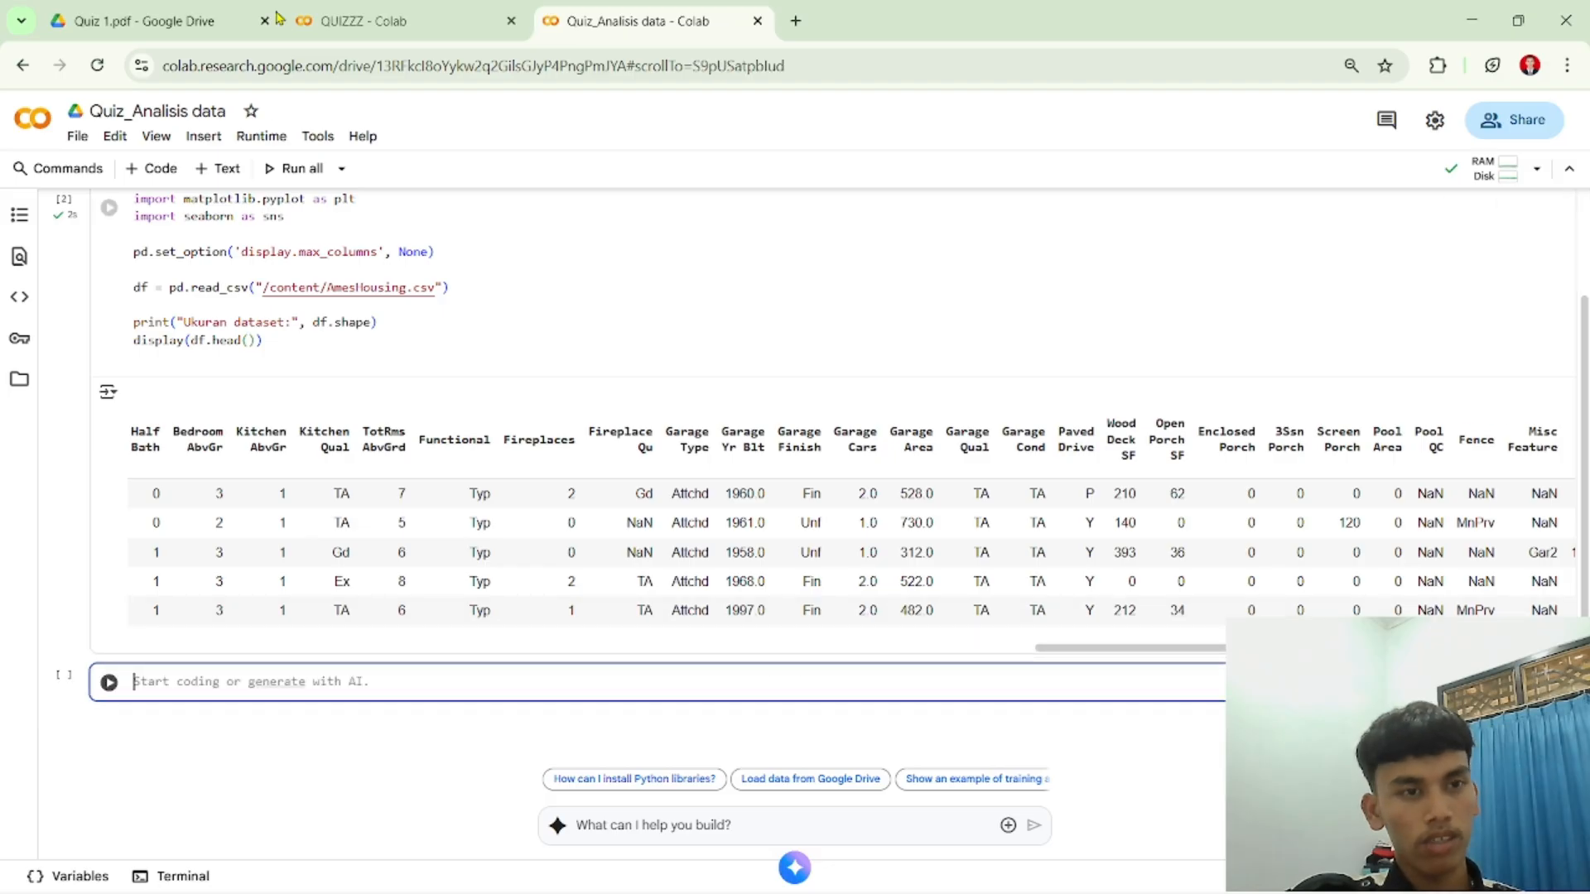
Step: Copy the df.info() and numeric/categorical column selection code from the QUIZZZ notebook into the new Quiz_Analisis data cell and run it
{"action": "left_click", "coordinate": [332, 20]}
{"action": "left_click", "coordinate": [362, 436]}
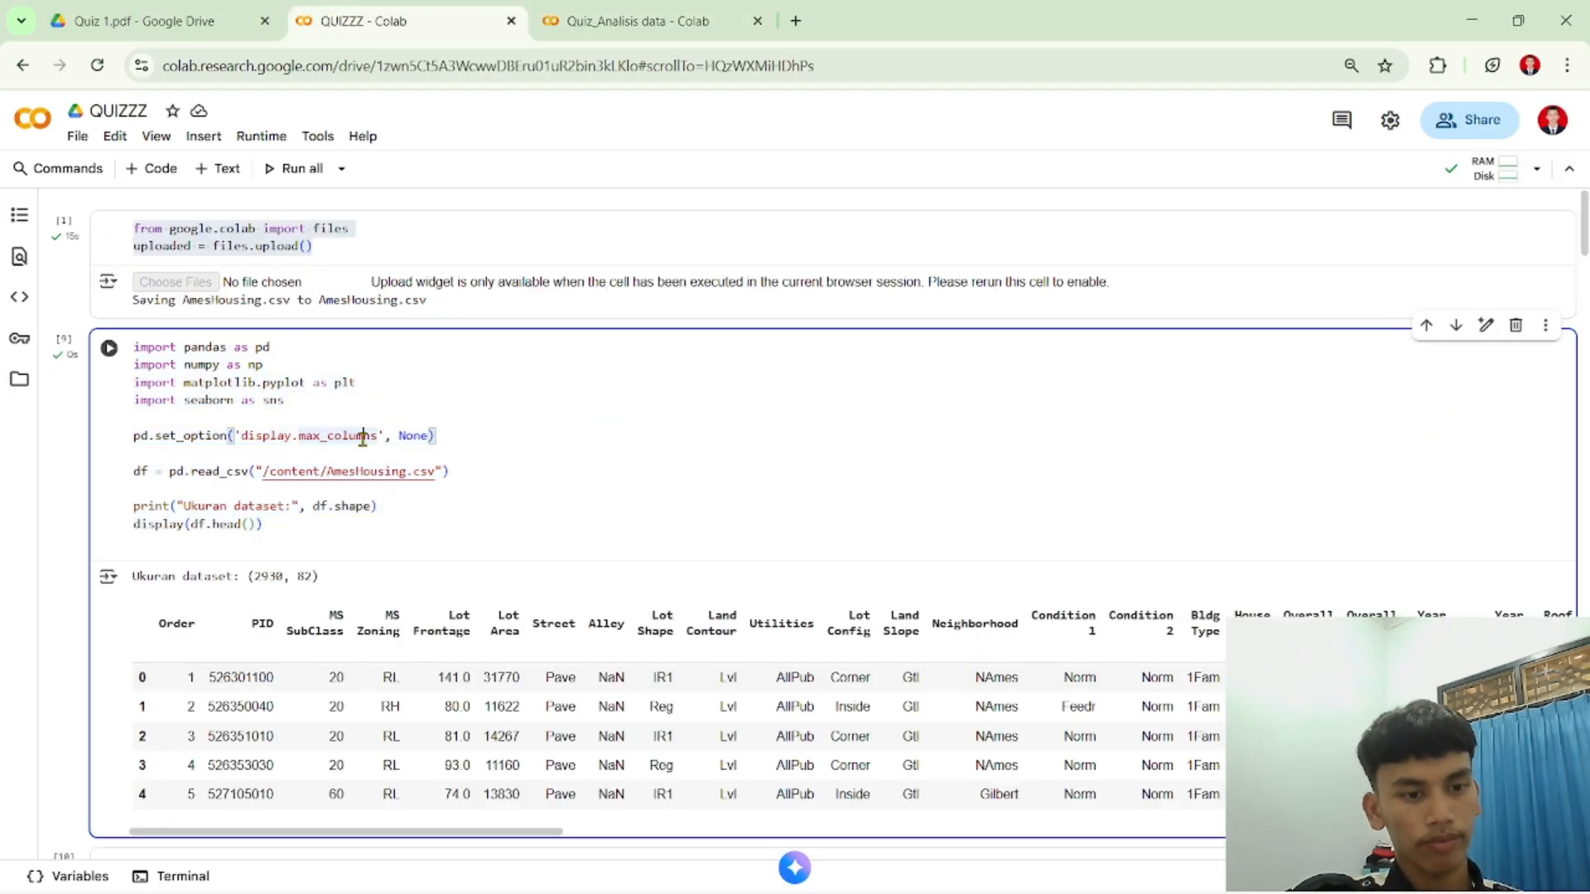
{"action": "scroll", "coordinate": [361, 437], "scroll_direction": "down", "scroll_amount": 5}
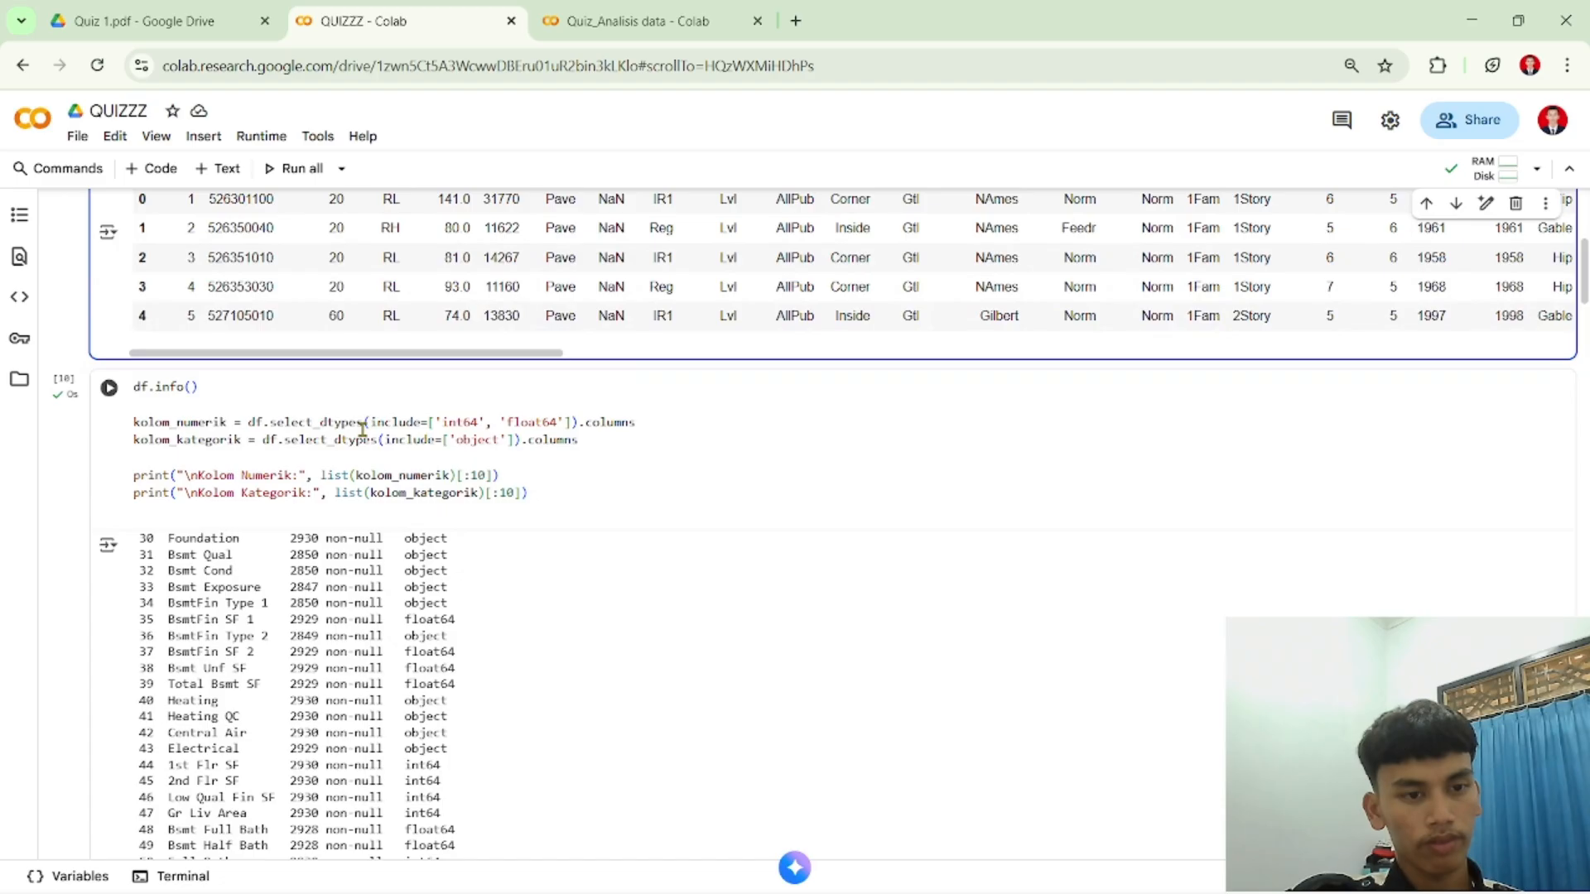
{"action": "left_click", "coordinate": [362, 429]}
{"action": "key", "text": "ctrl+a"}
{"action": "key", "text": "ctrl+c"}
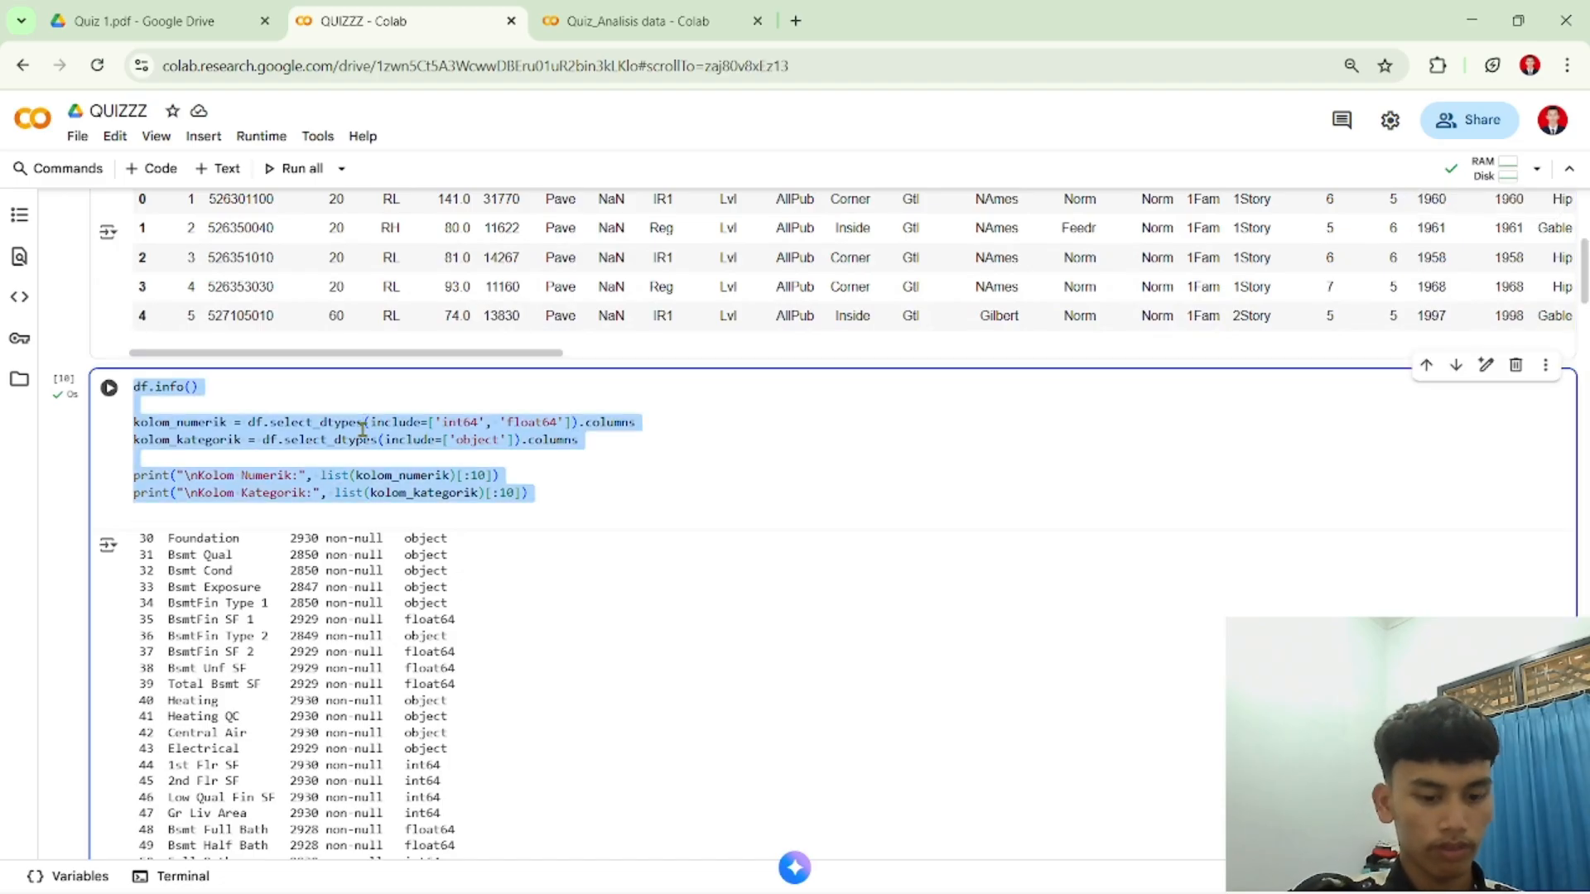
{"action": "left_click", "coordinate": [591, 8]}
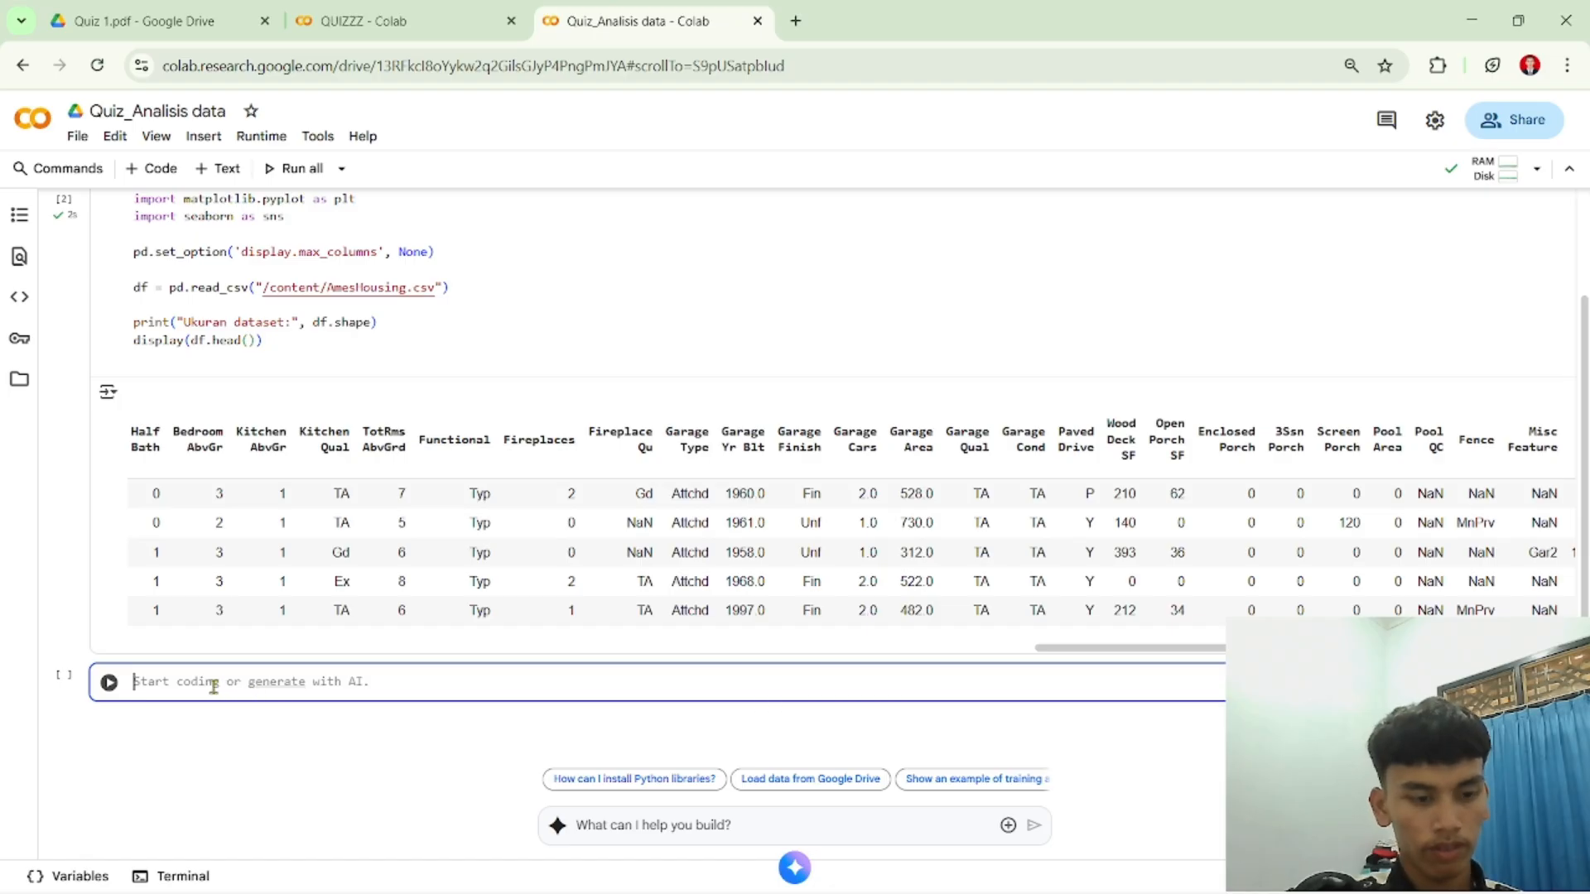
{"action": "key", "text": "ctrl+v"}
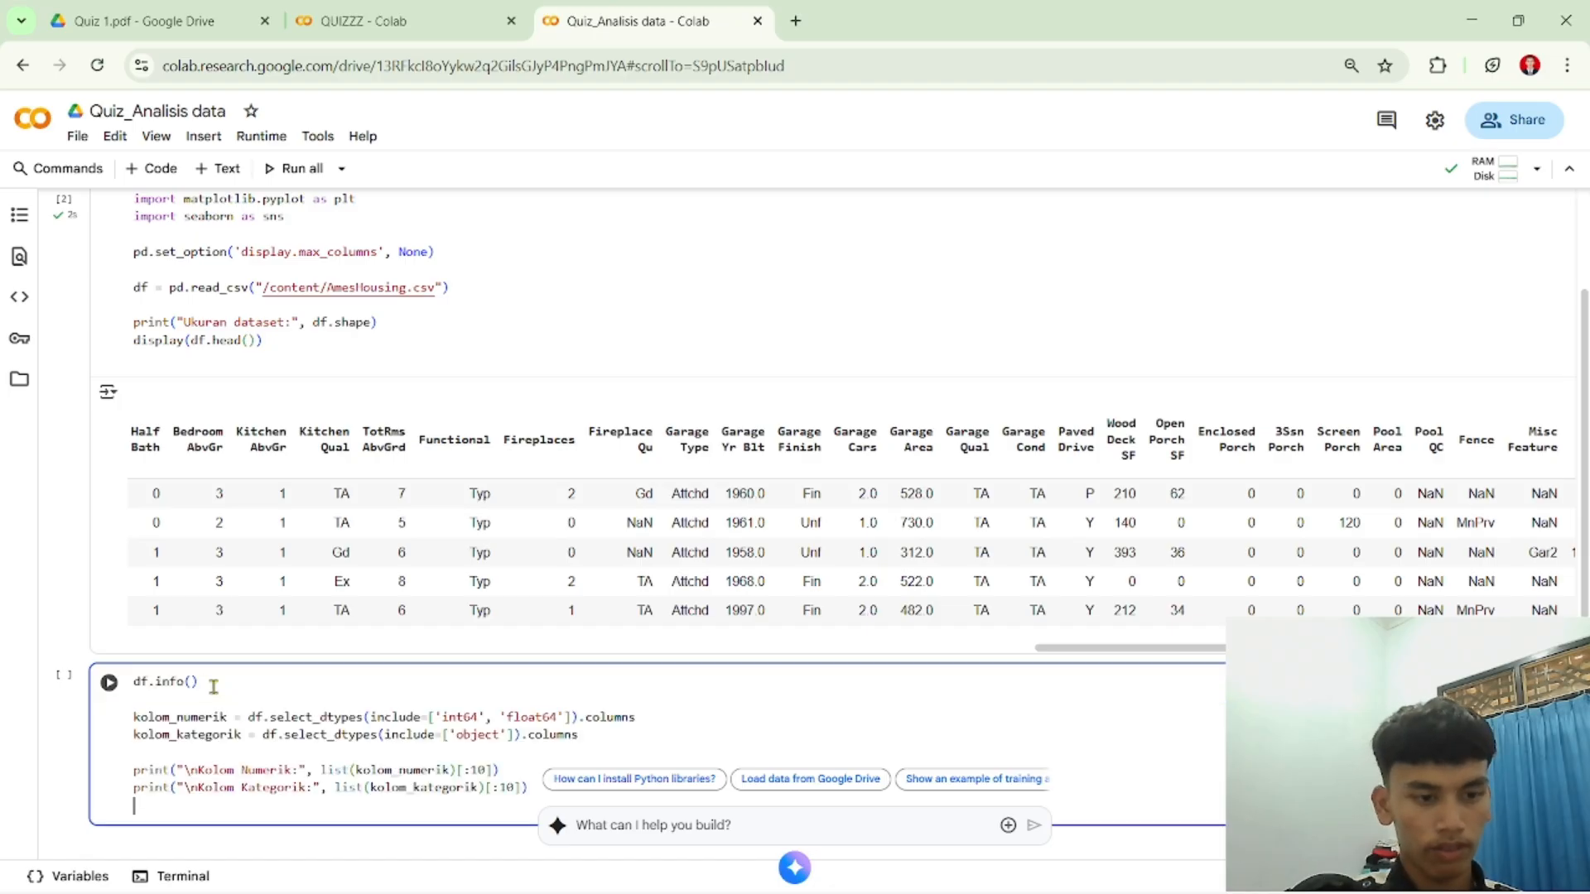
{"action": "left_click", "coordinate": [109, 683]}
Step: Review the file upload cell and the library import and AmesHousing.csv loading code
{"action": "scroll", "coordinate": [420, 580], "scroll_direction": "up", "scroll_amount": 3}
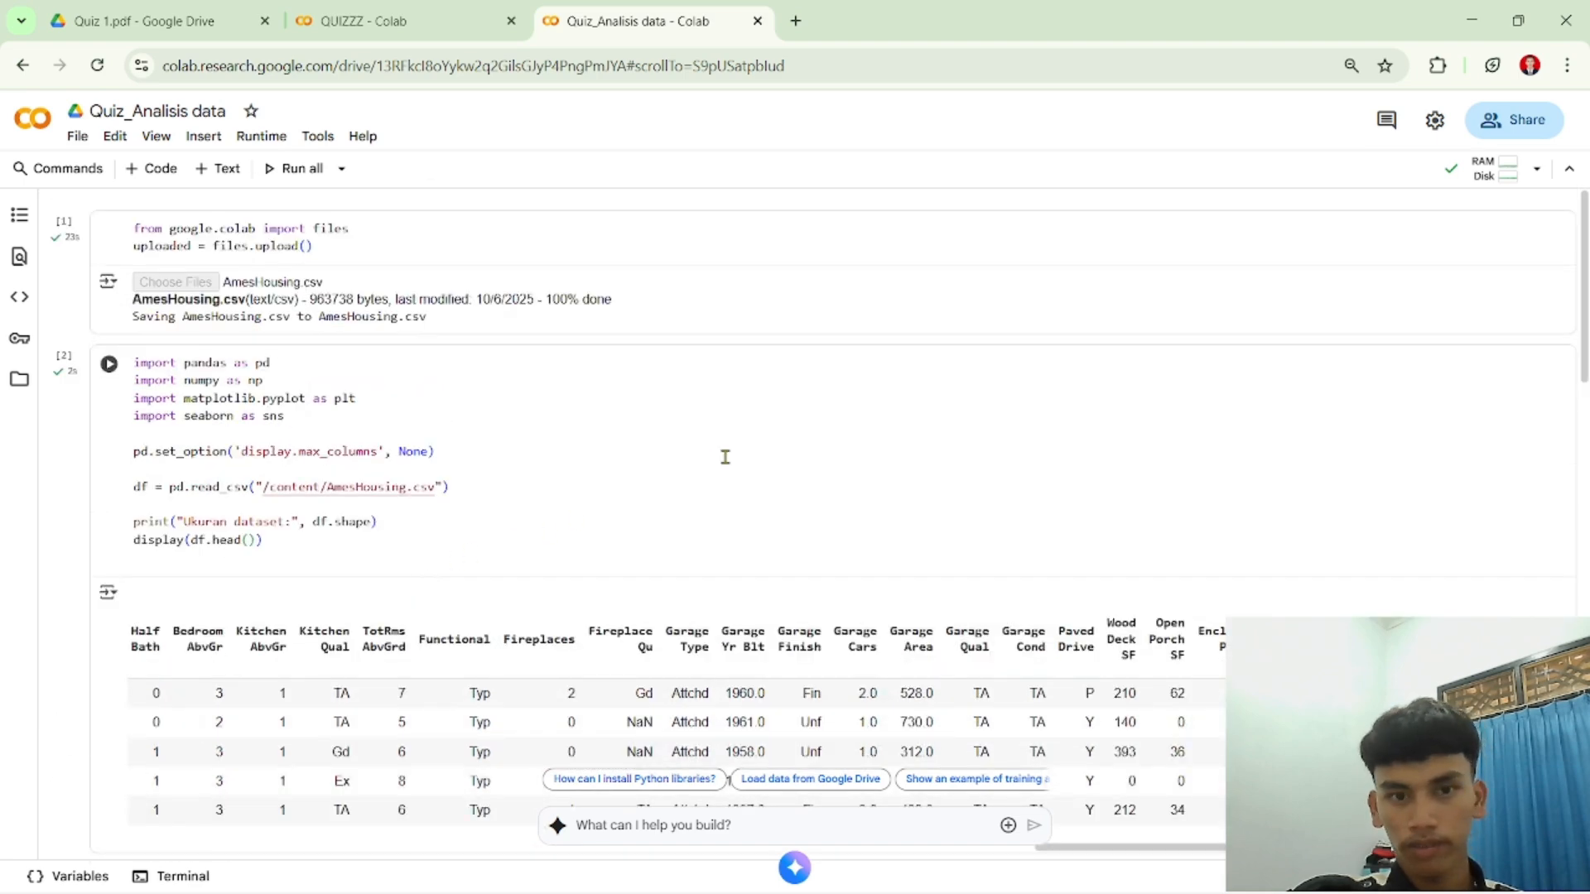
{"action": "scroll", "coordinate": [725, 457], "scroll_direction": "up", "scroll_amount": 2}
{"action": "scroll", "coordinate": [725, 457], "scroll_direction": "up", "scroll_amount": 1}
{"action": "scroll", "coordinate": [724, 457], "scroll_direction": "left", "scroll_amount": 3}
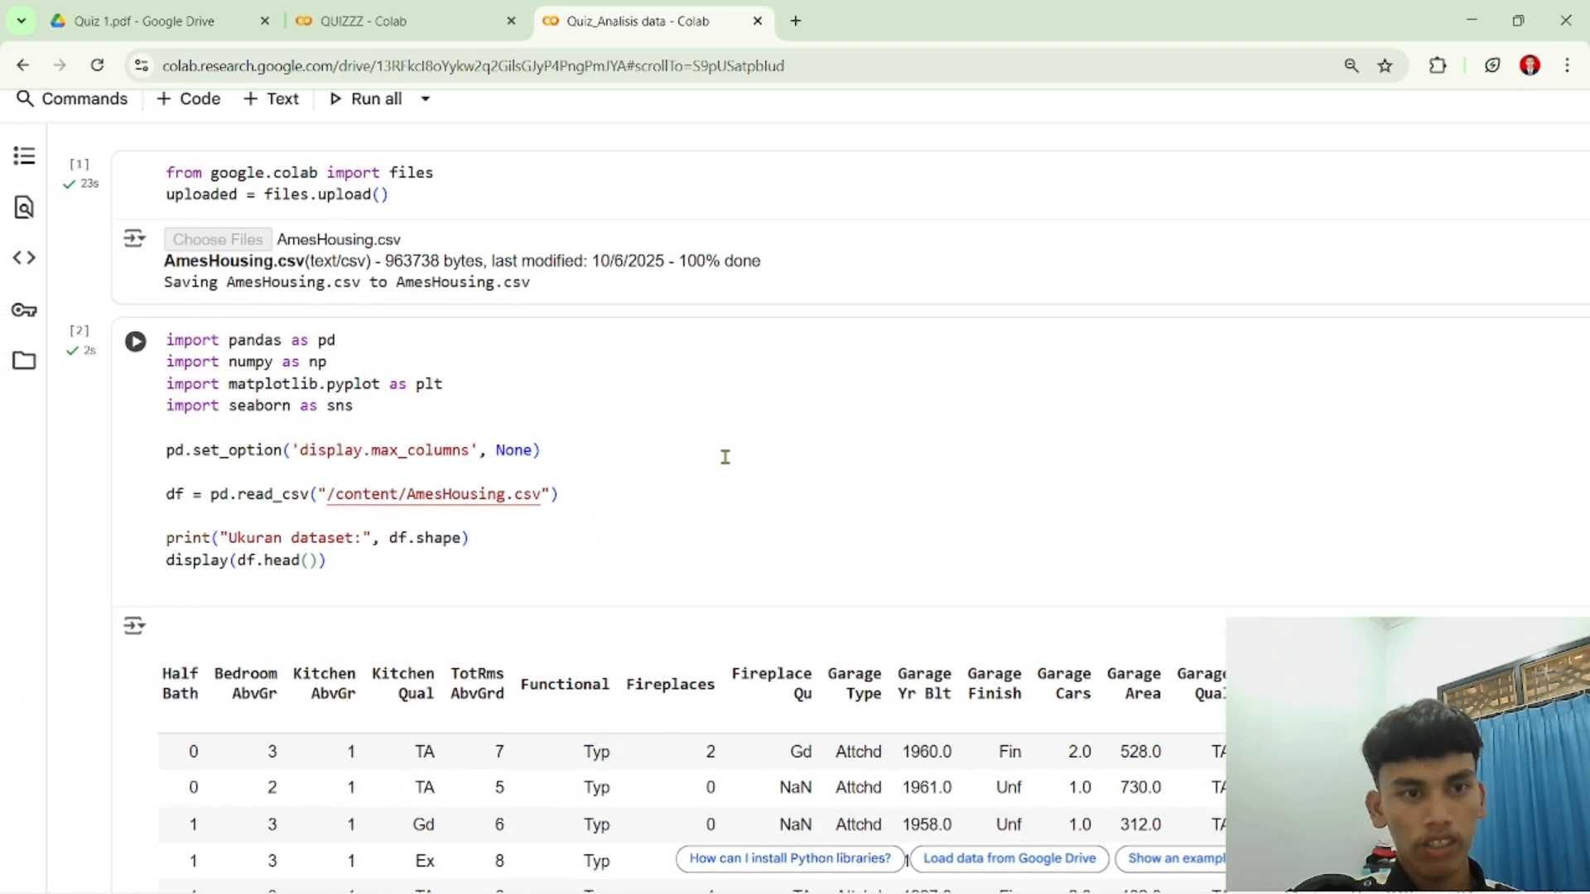
{"action": "scroll", "coordinate": [724, 457], "scroll_direction": "up", "scroll_amount": 3}
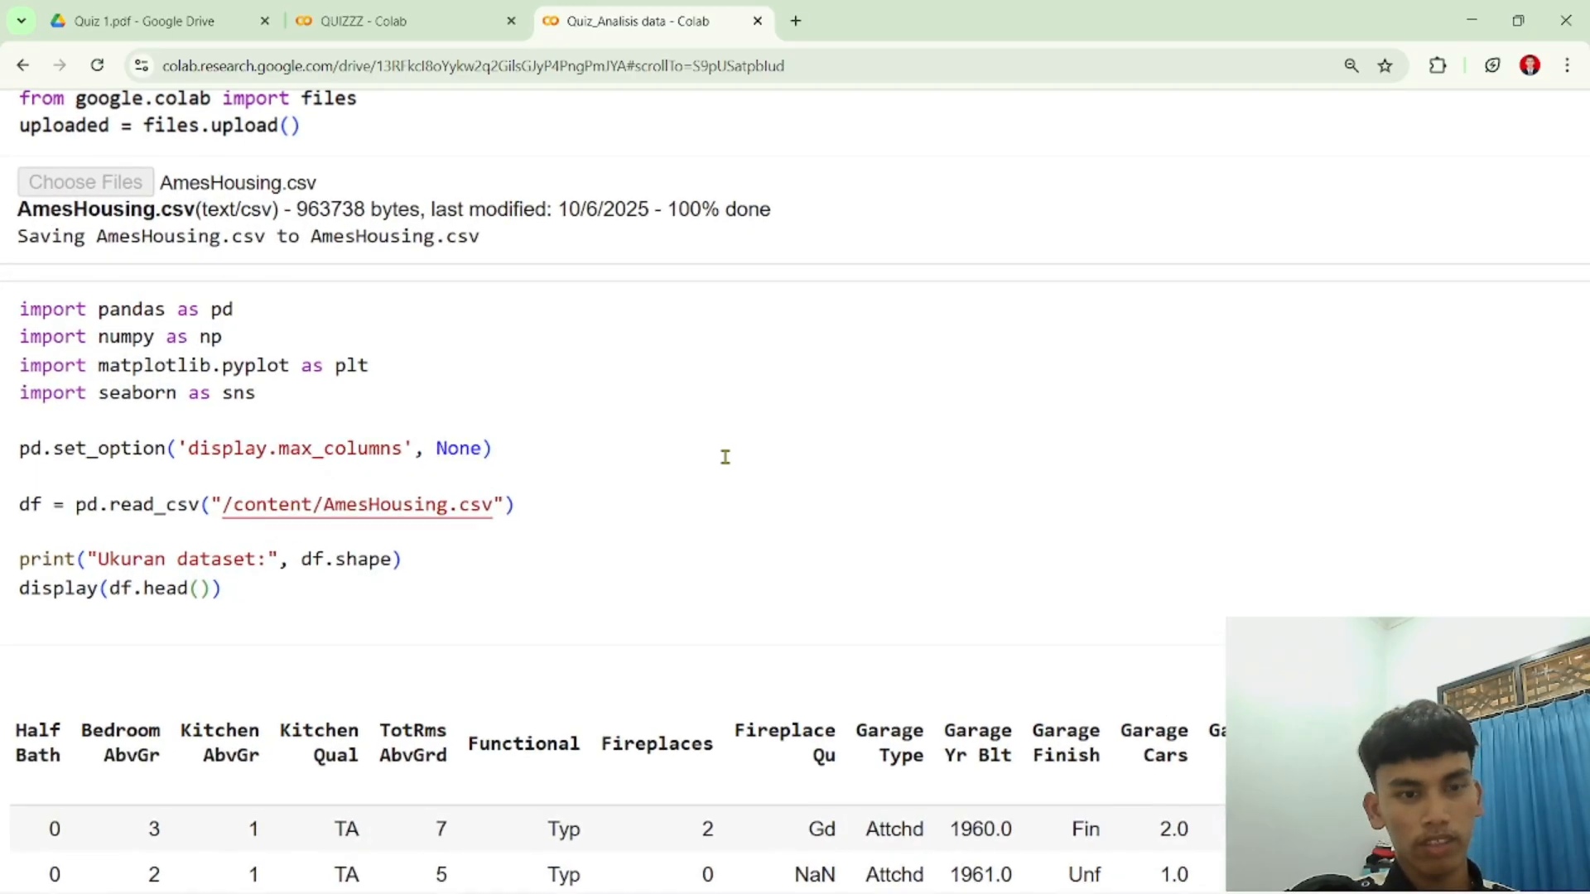
{"action": "scroll", "coordinate": [724, 457], "scroll_direction": "left", "scroll_amount": 2}
{"action": "scroll", "coordinate": [724, 457], "scroll_direction": "down", "scroll_amount": 3}
{"action": "scroll", "coordinate": [725, 457], "scroll_direction": "down", "scroll_amount": 2}
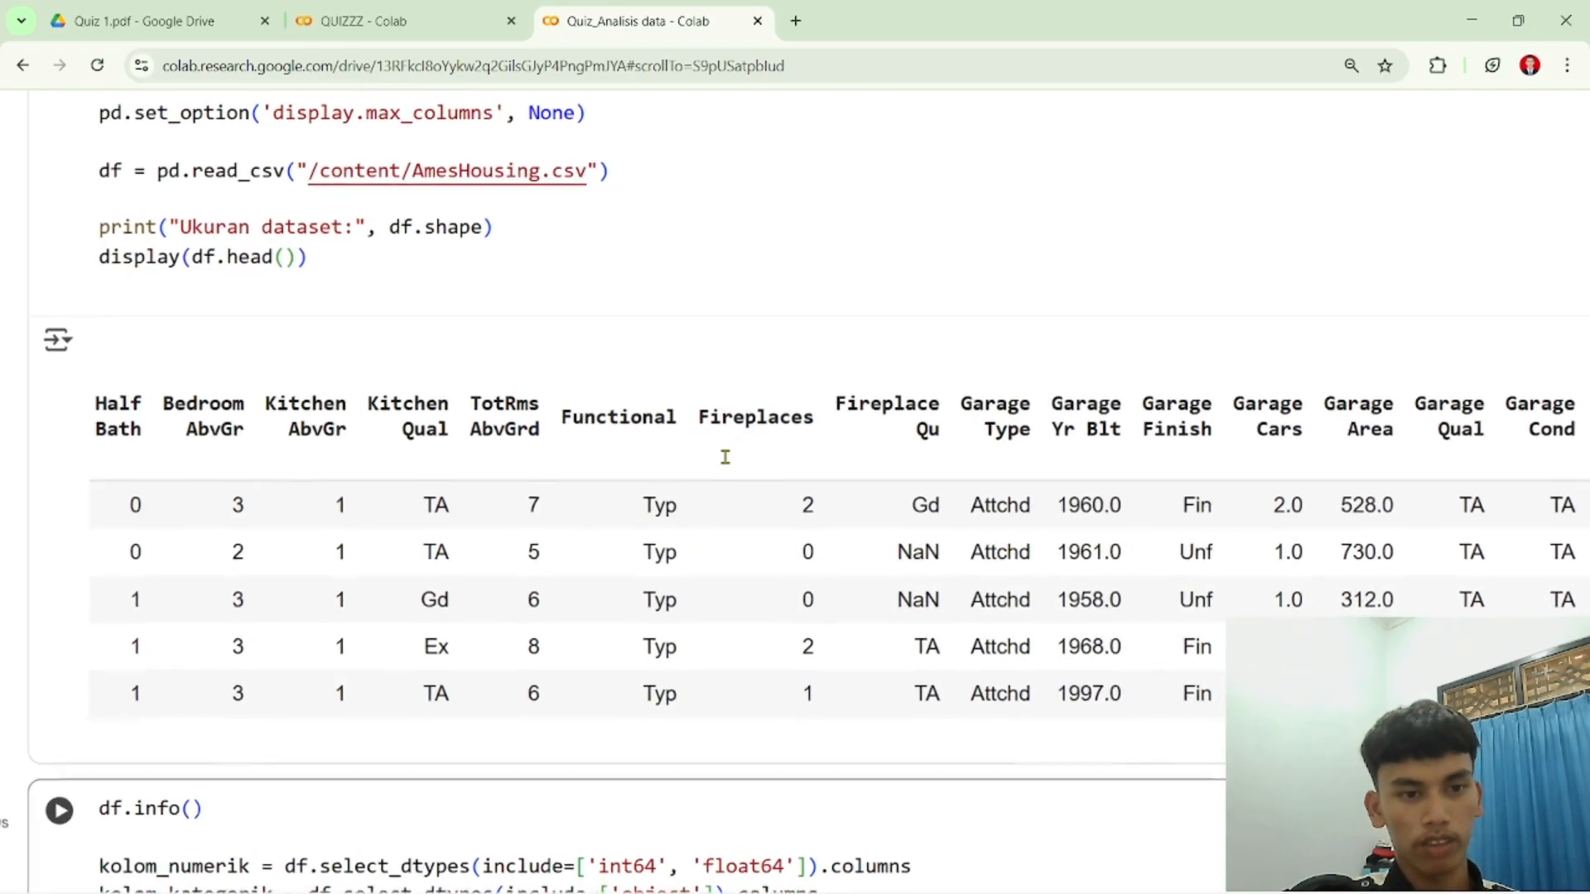
{"action": "scroll", "coordinate": [724, 457], "scroll_direction": "left", "scroll_amount": 2}
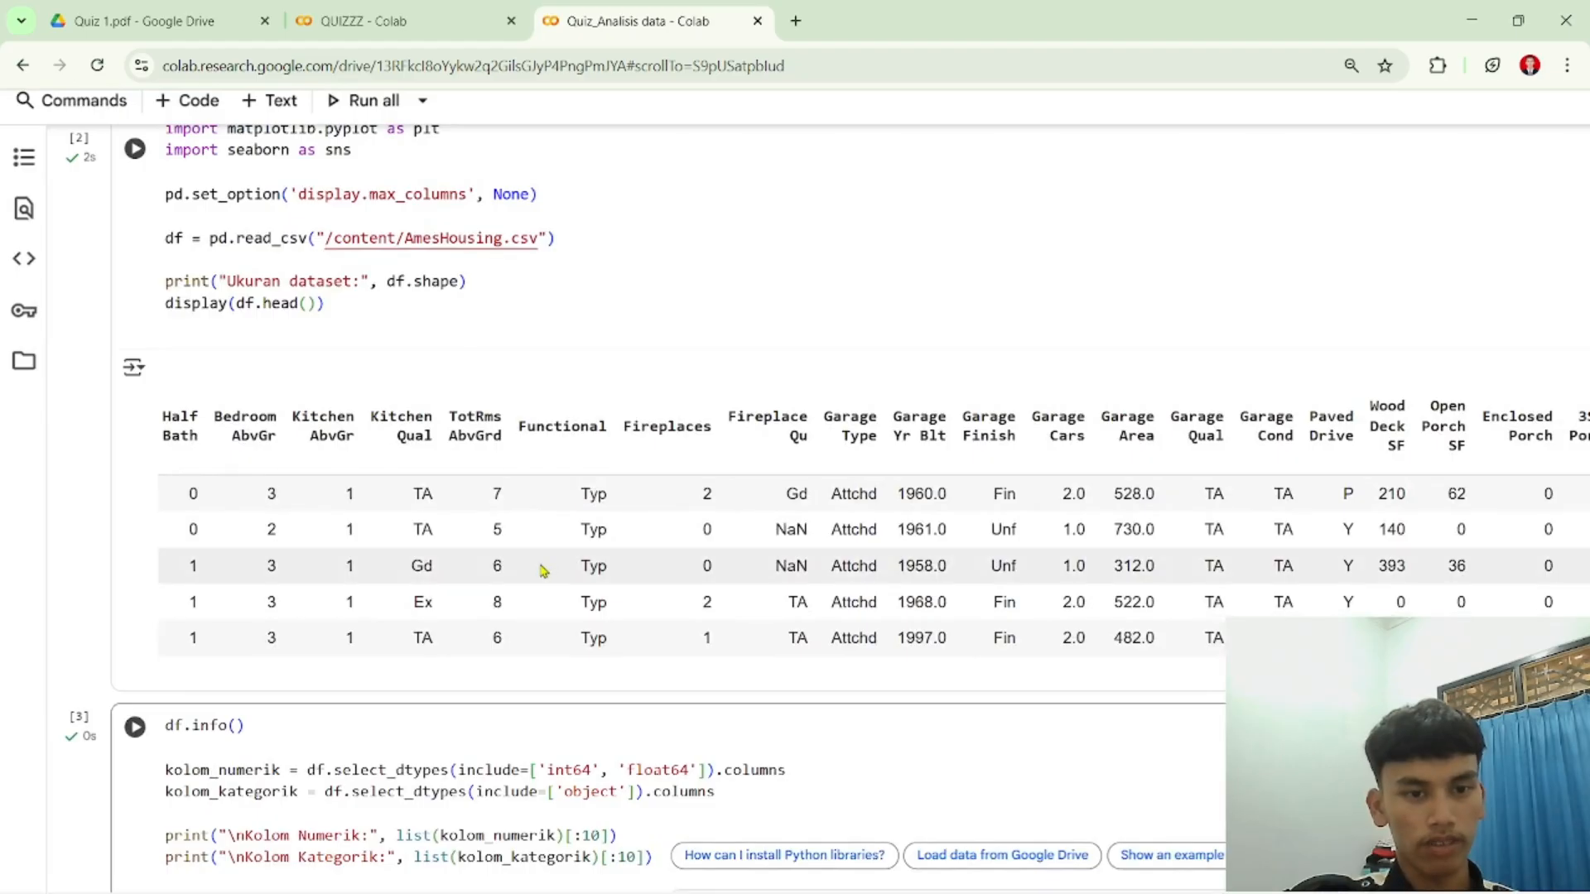
{"action": "scroll", "coordinate": [745, 568], "scroll_direction": "left", "scroll_amount": 6}
{"action": "scroll", "coordinate": [745, 568], "scroll_direction": "left", "scroll_amount": 10}
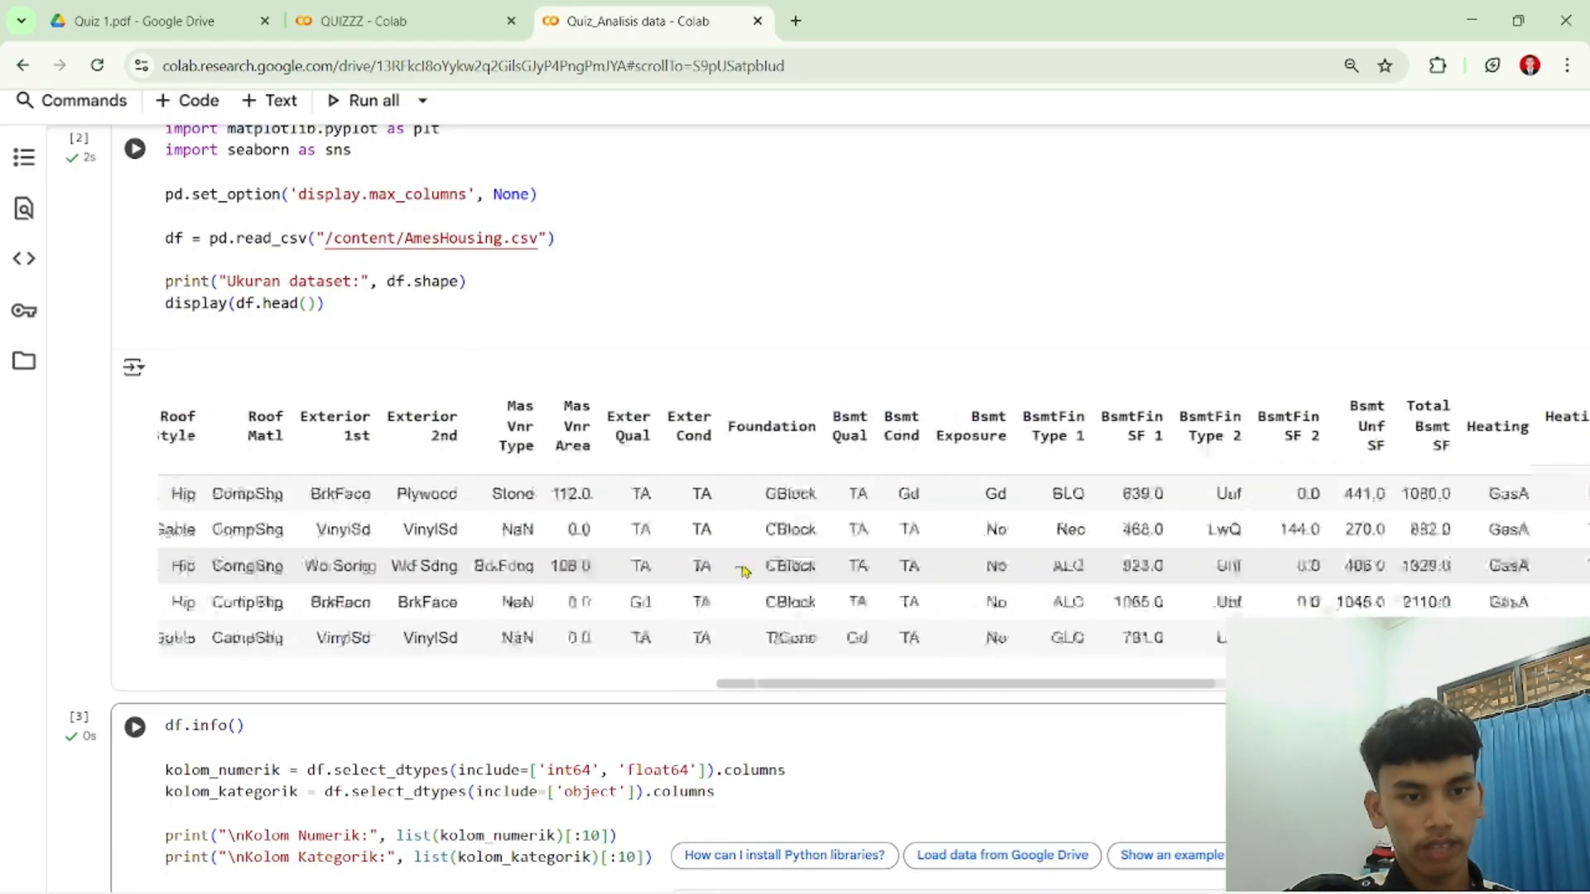
Step: Examine the row and column counts in the dataset size output and the first columns of the preview table
{"action": "scroll", "coordinate": [344, 478], "scroll_direction": "up", "scroll_amount": 5}
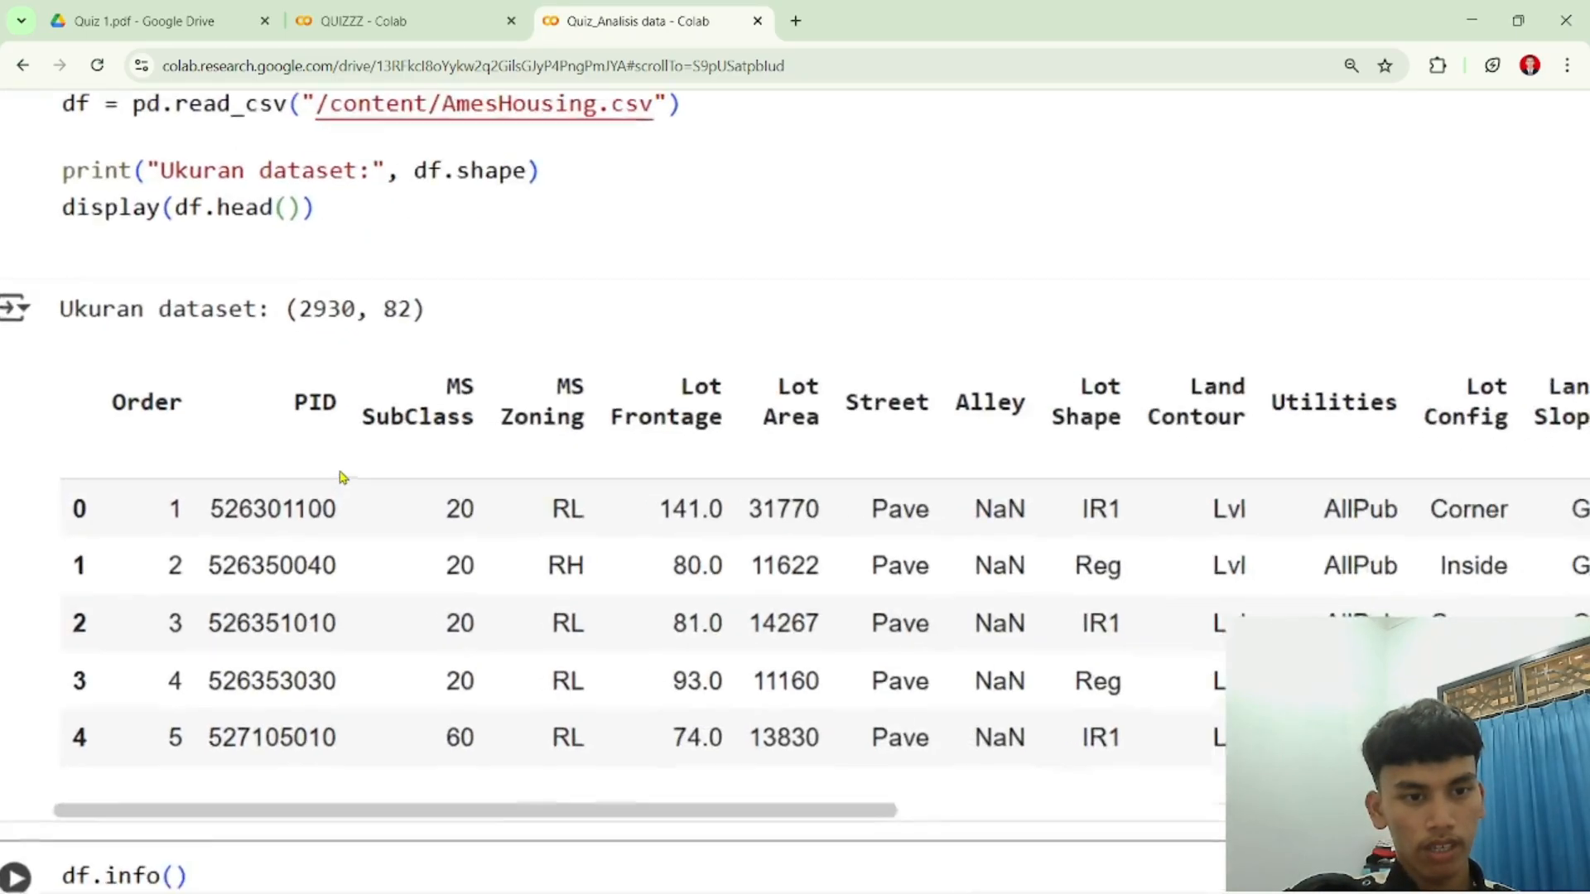
{"action": "scroll", "coordinate": [343, 477], "scroll_direction": "left", "scroll_amount": 3}
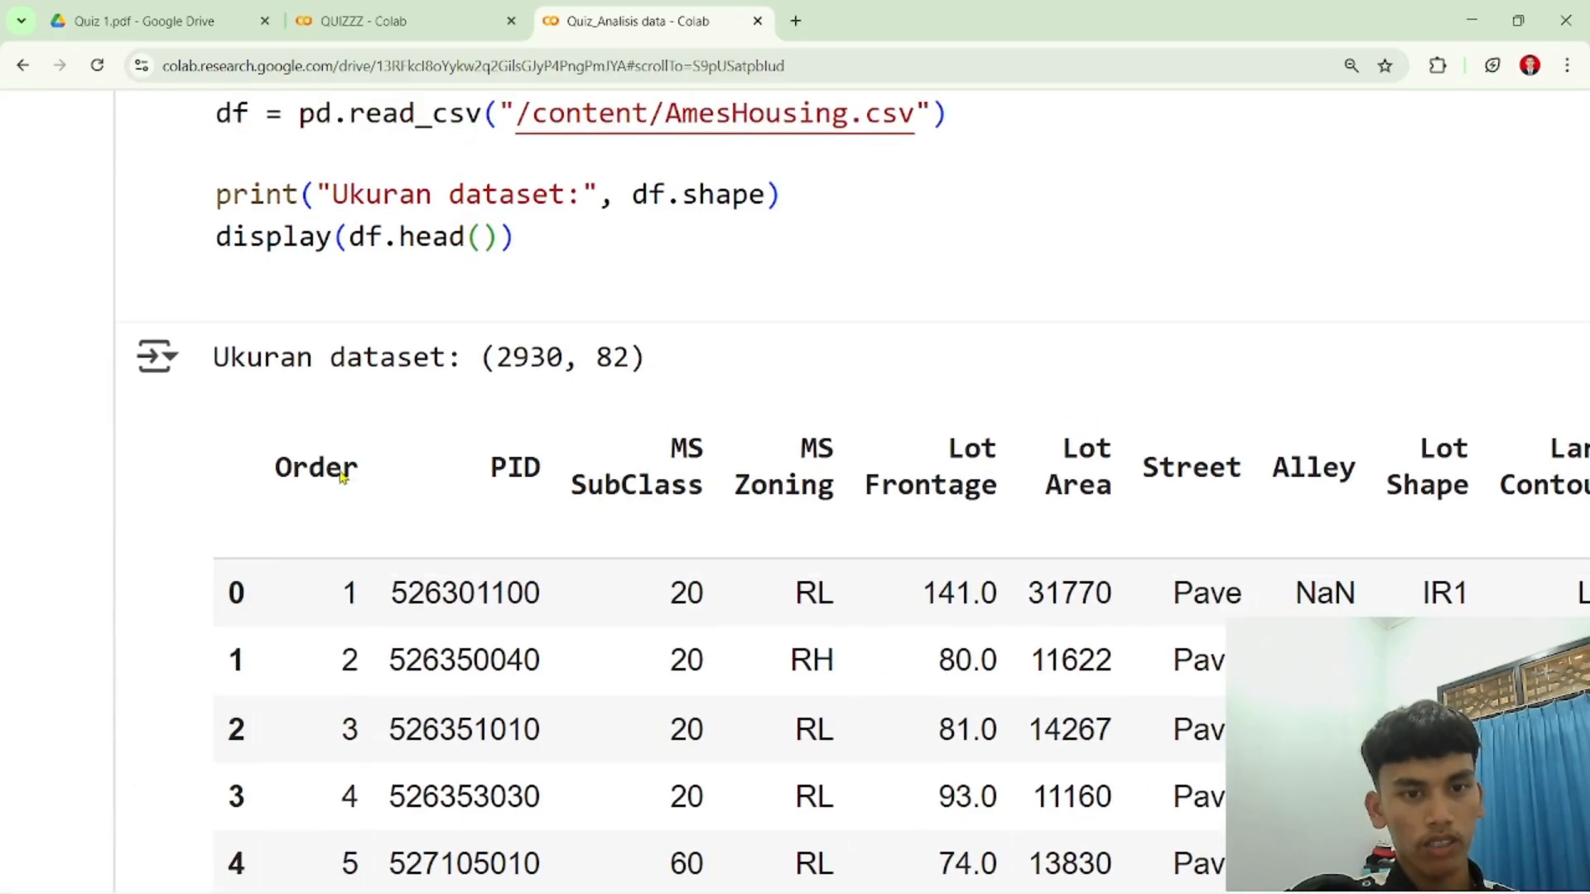
{"action": "scroll", "coordinate": [344, 478], "scroll_direction": "right", "scroll_amount": 1}
{"action": "scroll", "coordinate": [343, 478], "scroll_direction": "down", "scroll_amount": 1}
{"action": "scroll", "coordinate": [339, 478], "scroll_direction": "left", "scroll_amount": 1}
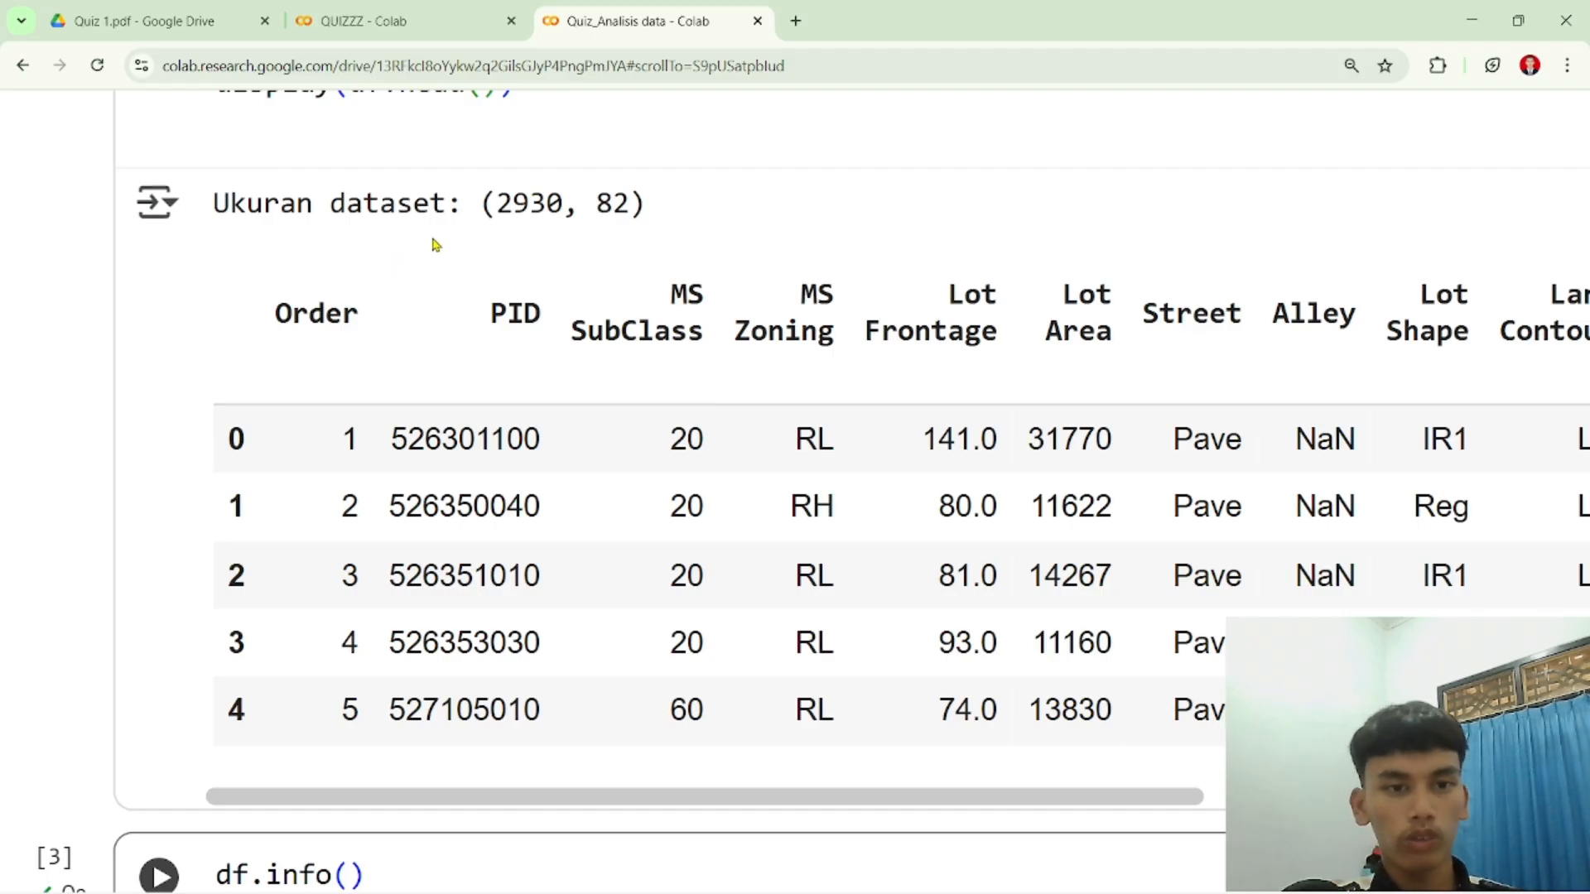
{"action": "left_click_drag", "start_coordinate": [497, 203], "coordinate": [563, 205]}
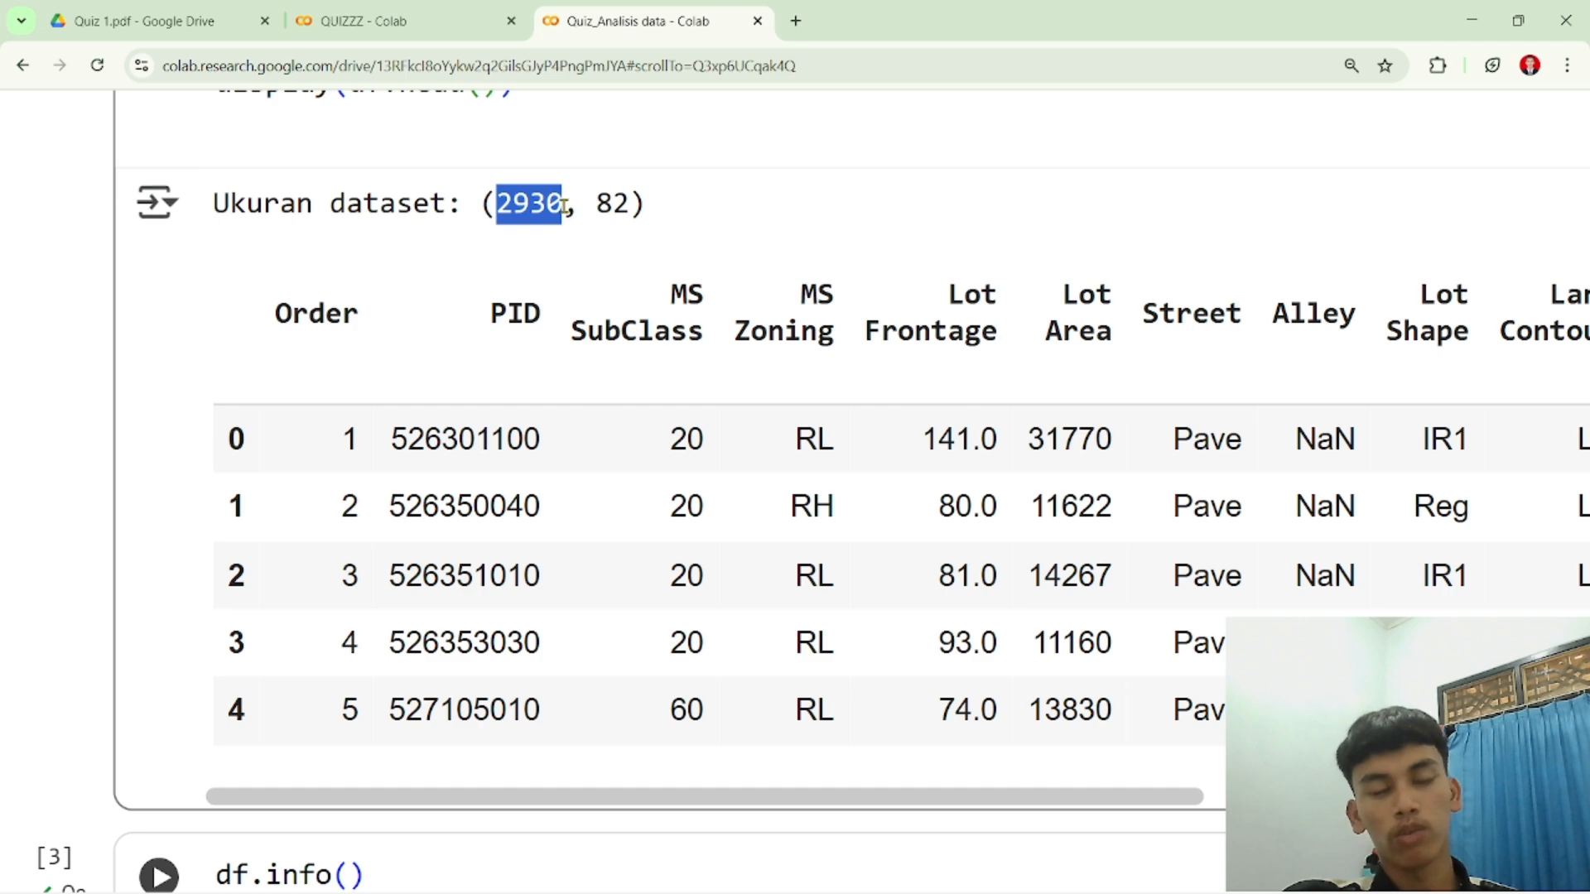
{"action": "left_click", "coordinate": [563, 206]}
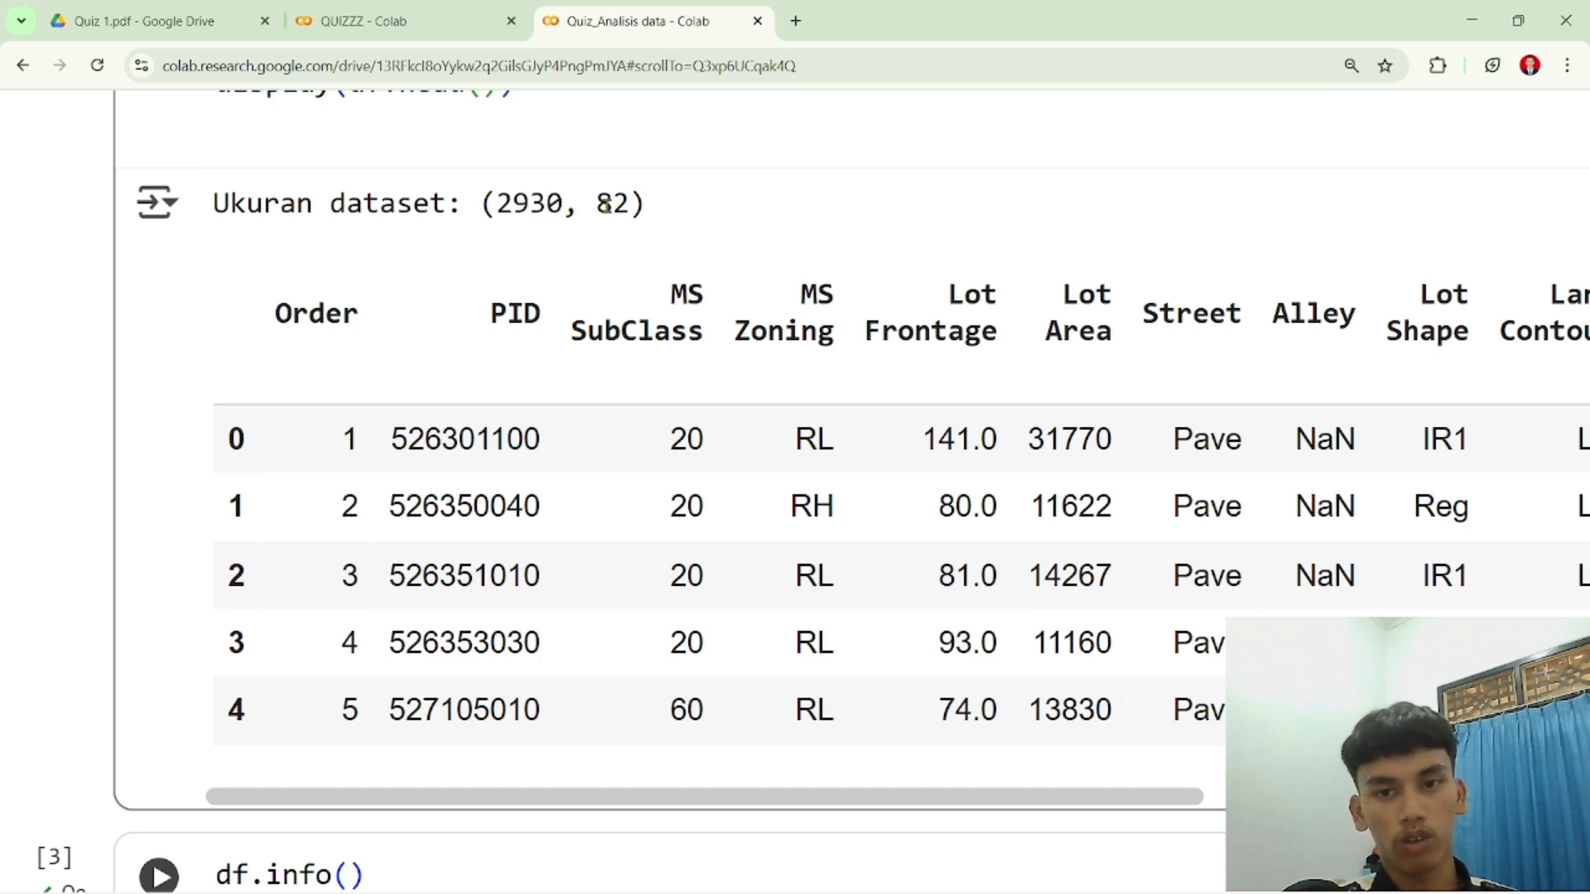
{"action": "scroll", "coordinate": [572, 329], "scroll_direction": "right", "scroll_amount": 1}
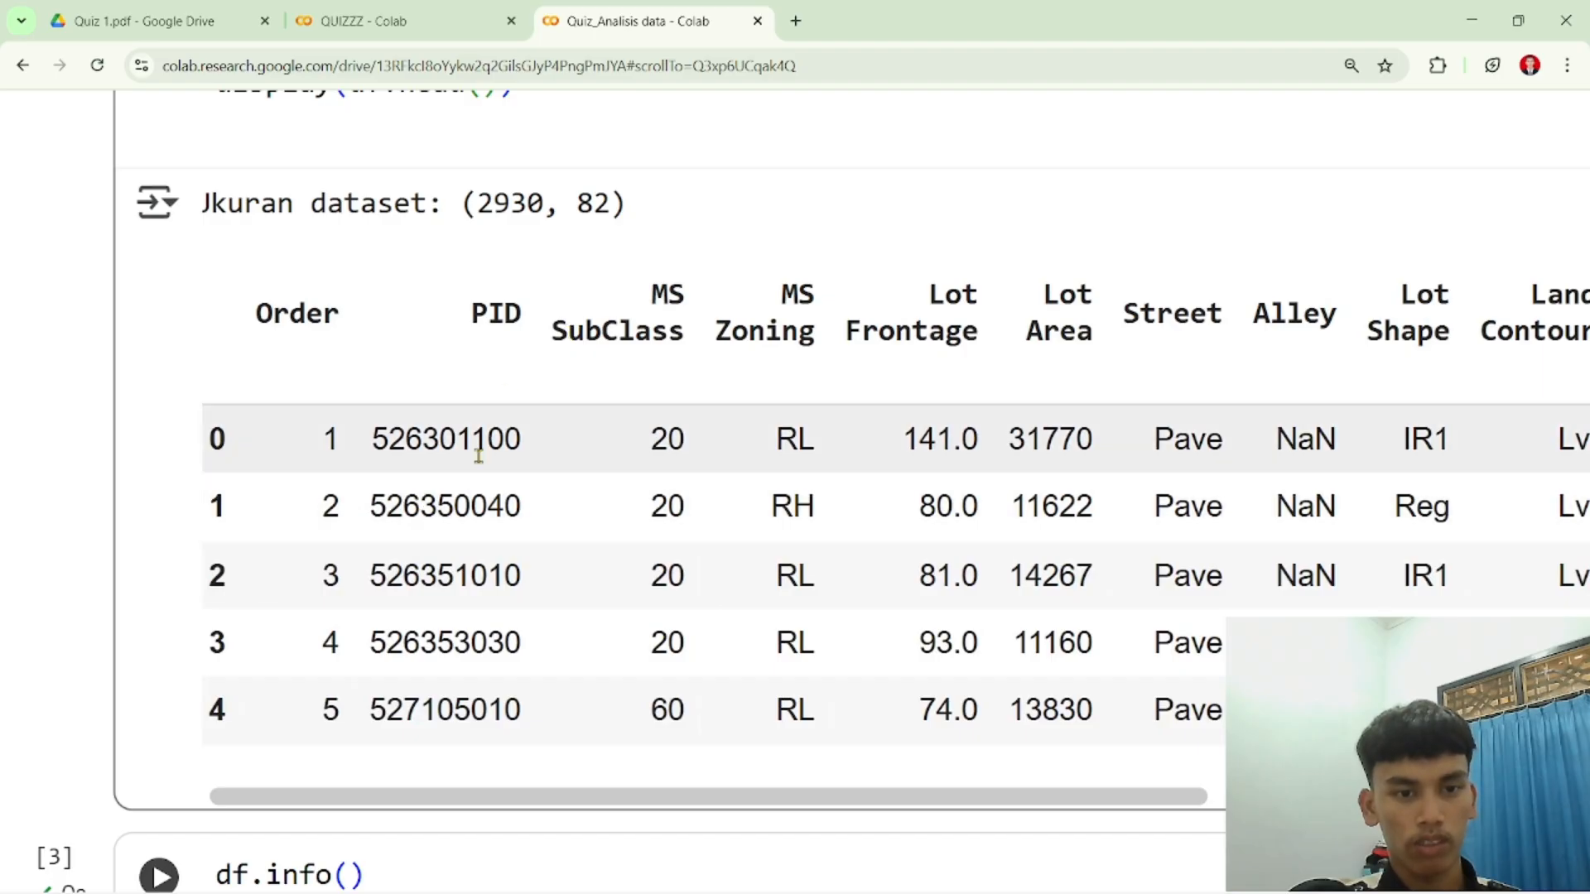
{"action": "scroll", "coordinate": [493, 383], "scroll_direction": "right", "scroll_amount": 3}
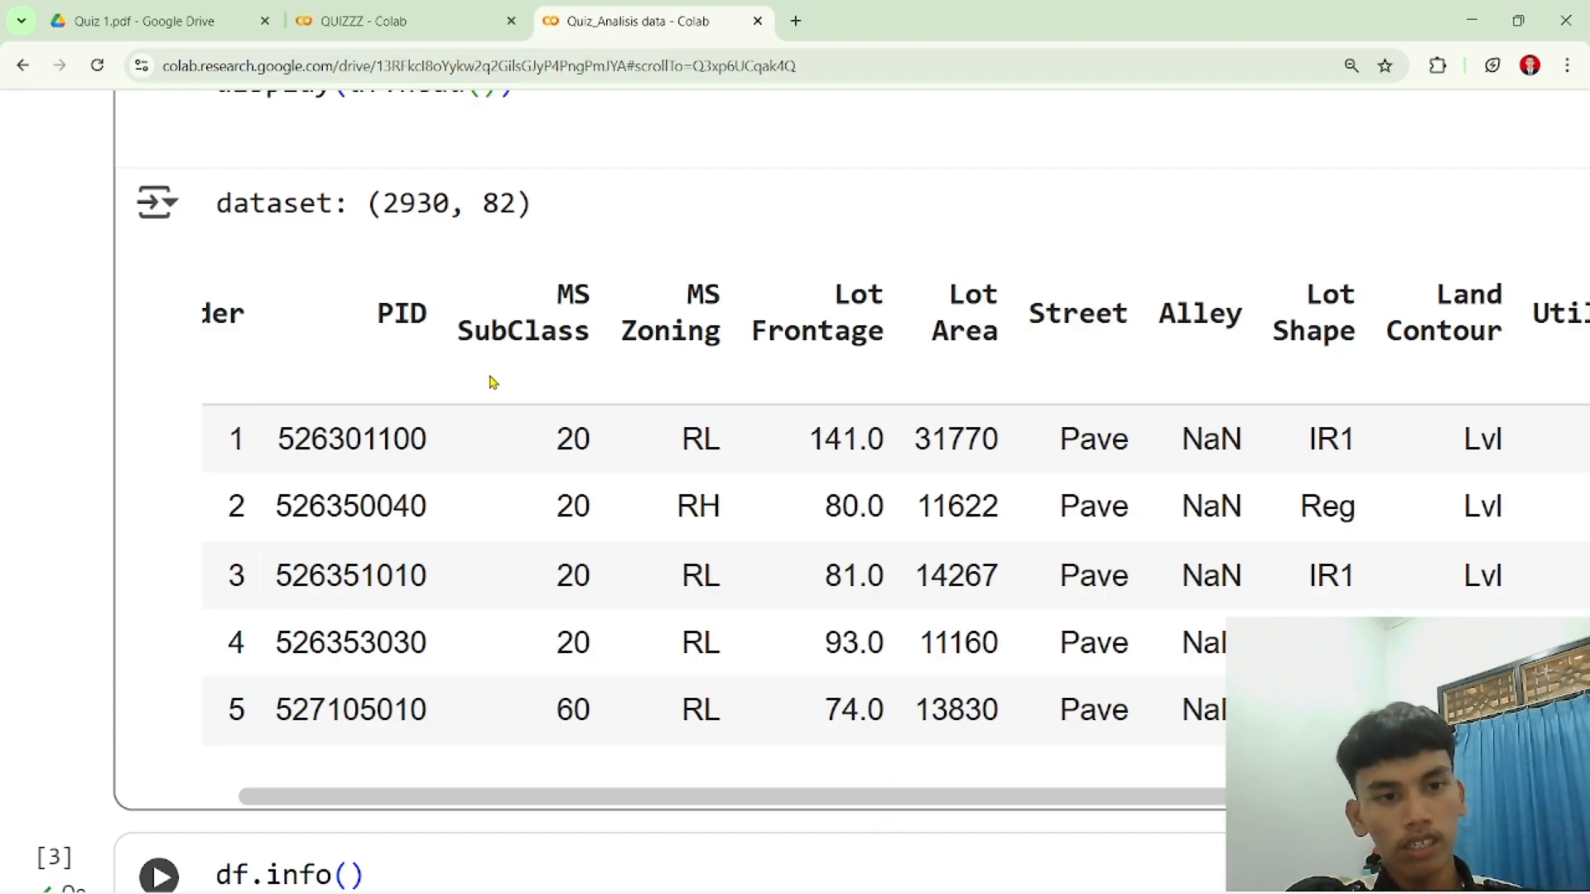
{"action": "scroll", "coordinate": [493, 382], "scroll_direction": "left", "scroll_amount": 4}
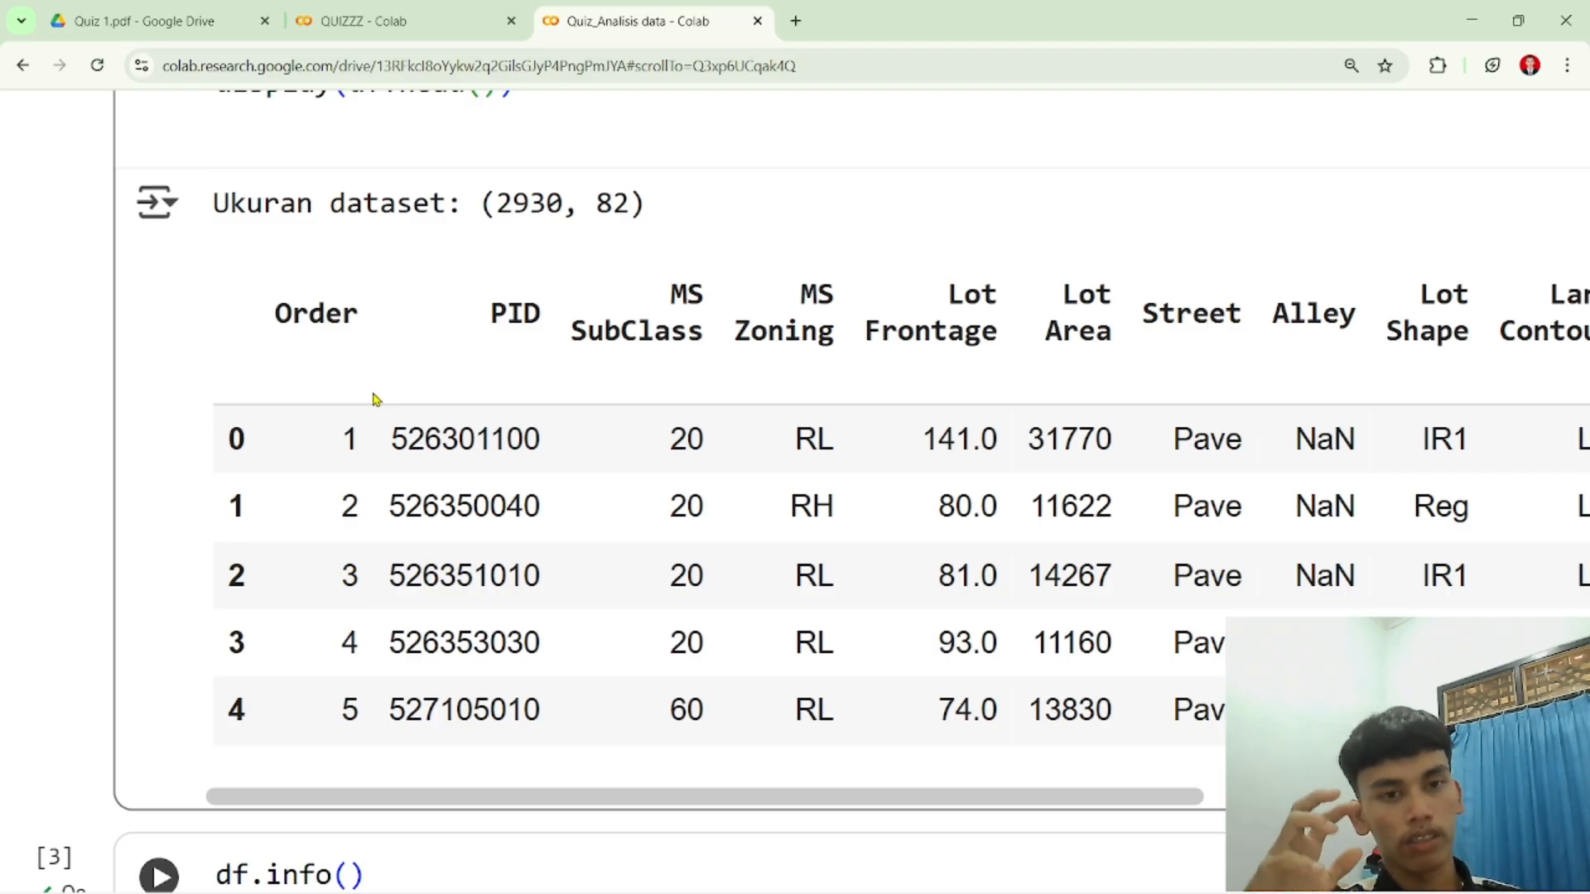
Step: Look through the preview table's columns from PID to SalePrice, focusing on the SalePrice values
{"action": "scroll", "coordinate": [374, 399], "scroll_direction": "right", "scroll_amount": 2}
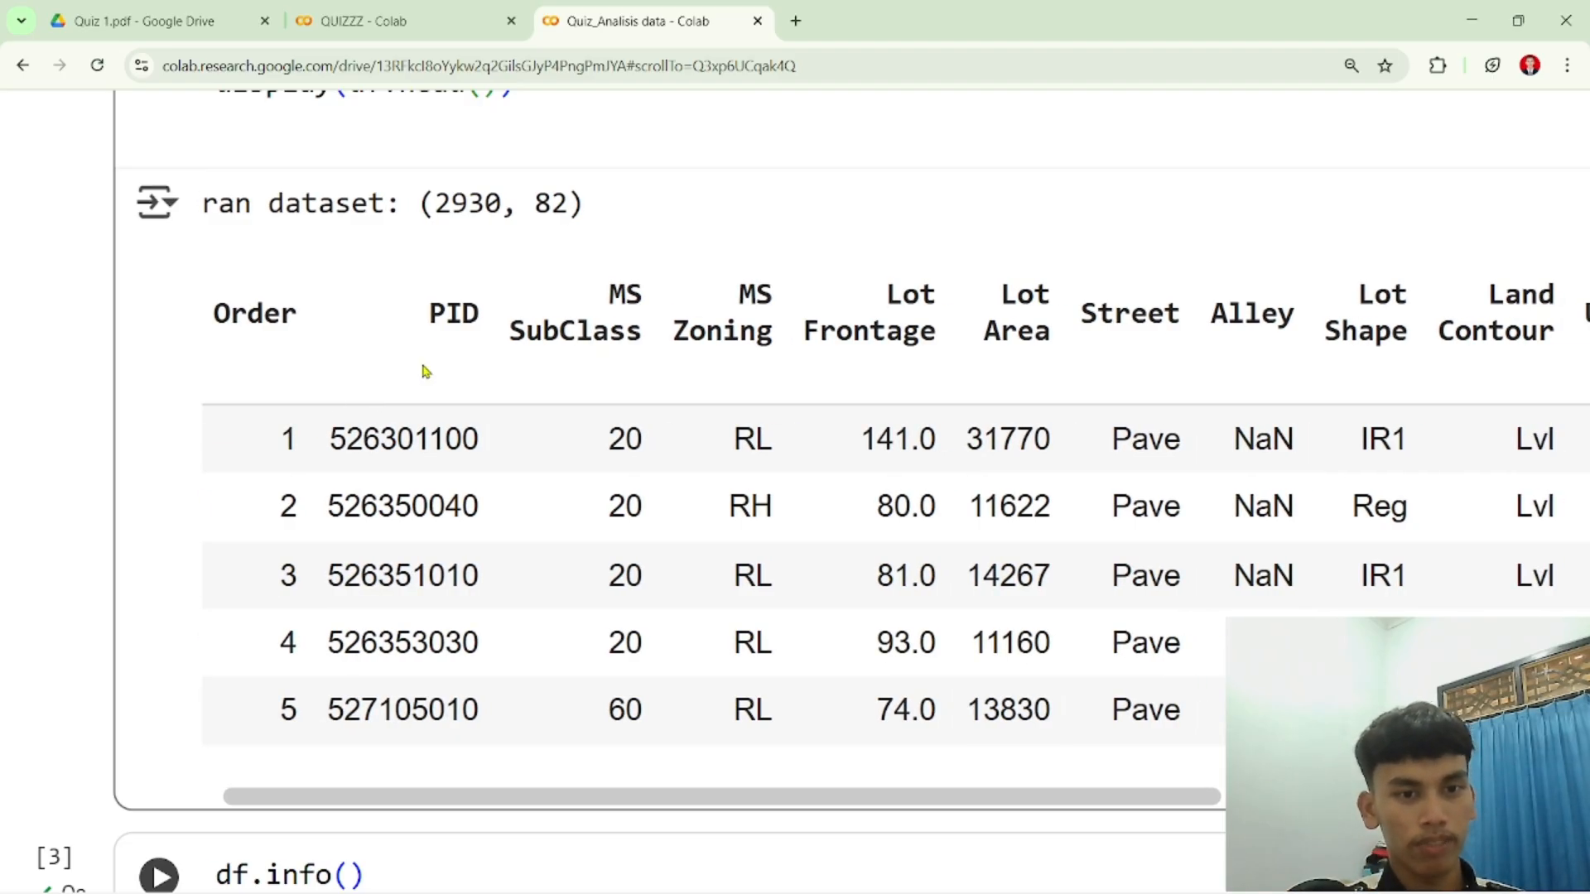
{"action": "scroll", "coordinate": [419, 365], "scroll_direction": "right", "scroll_amount": 2}
{"action": "scroll", "coordinate": [511, 391], "scroll_direction": "right", "scroll_amount": 3}
{"action": "scroll", "coordinate": [511, 390], "scroll_direction": "right", "scroll_amount": 1}
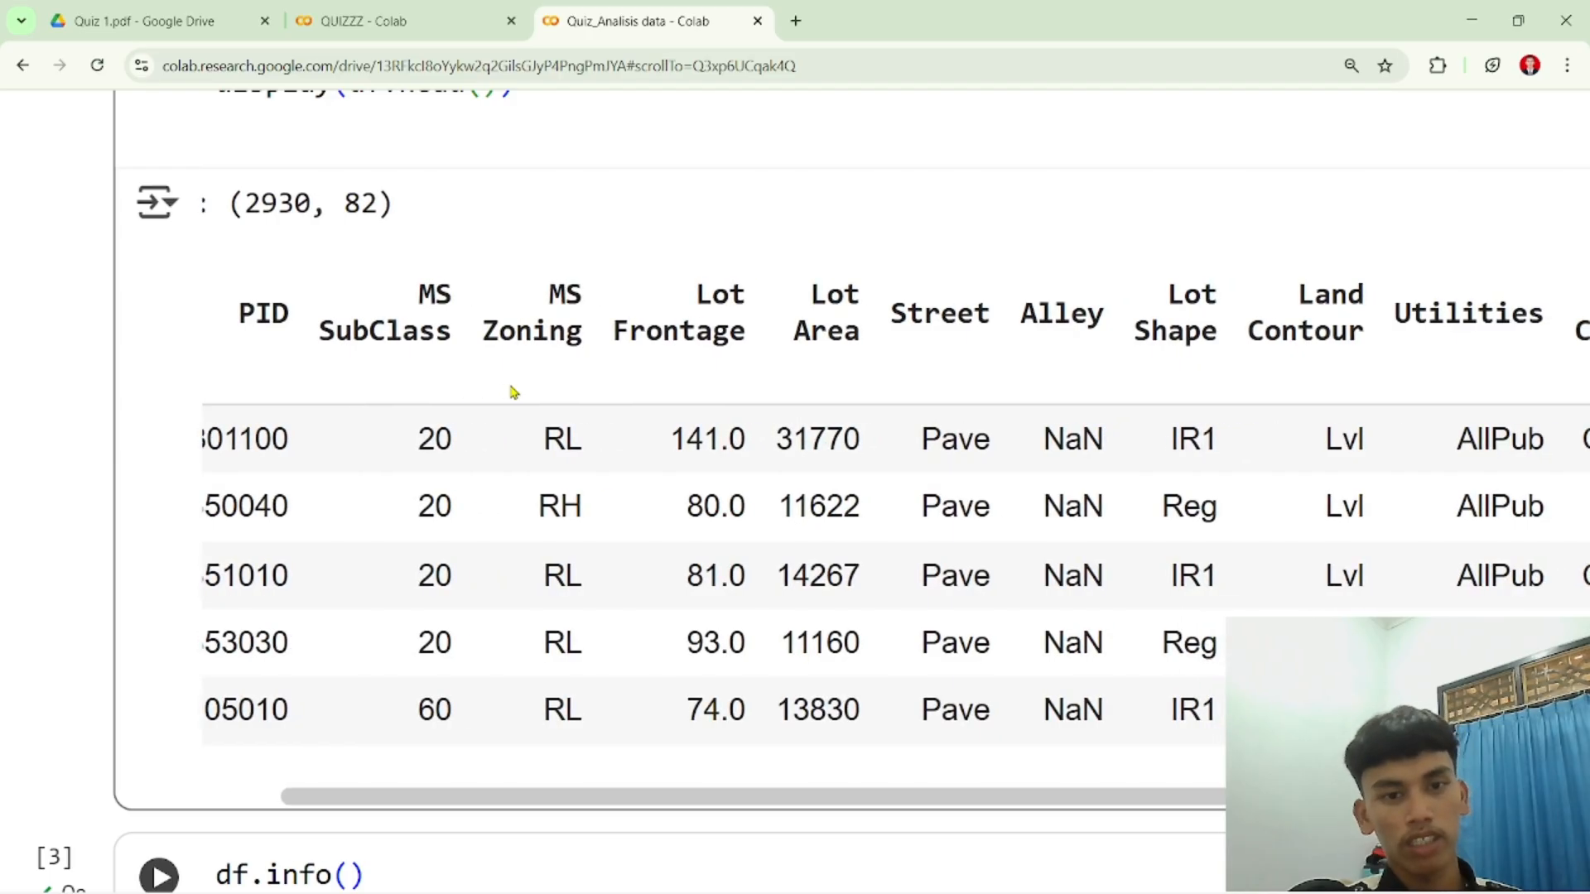
{"action": "scroll", "coordinate": [511, 391], "scroll_direction": "right", "scroll_amount": 2}
{"action": "scroll", "coordinate": [721, 419], "scroll_direction": "right", "scroll_amount": 15}
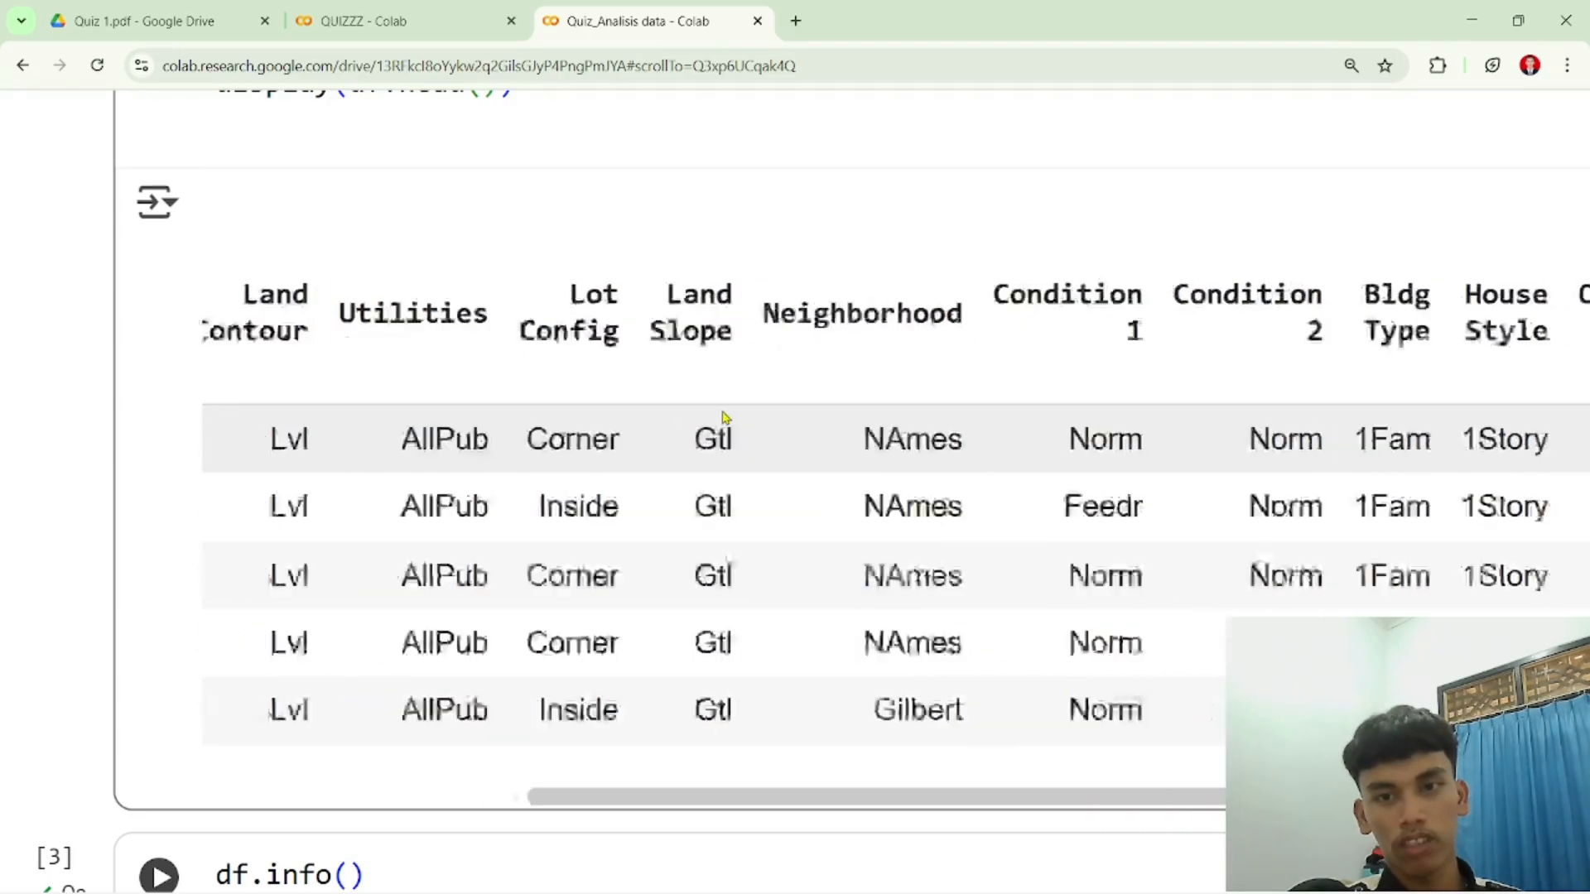
{"action": "scroll", "coordinate": [722, 417], "scroll_direction": "right", "scroll_amount": 20}
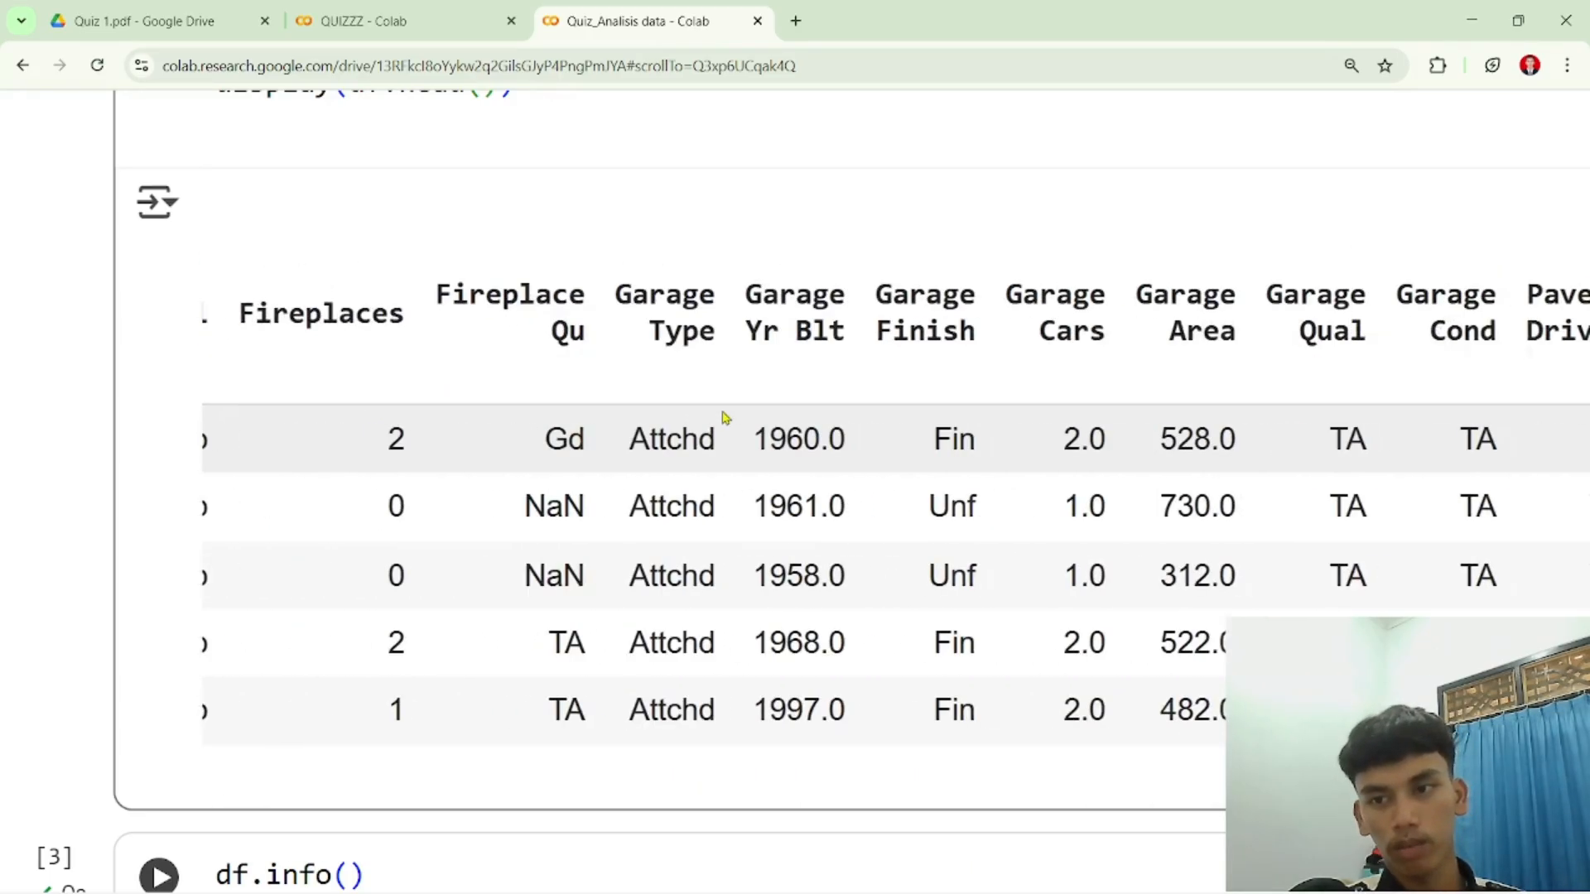
{"action": "scroll", "coordinate": [722, 418], "scroll_direction": "right", "scroll_amount": 20}
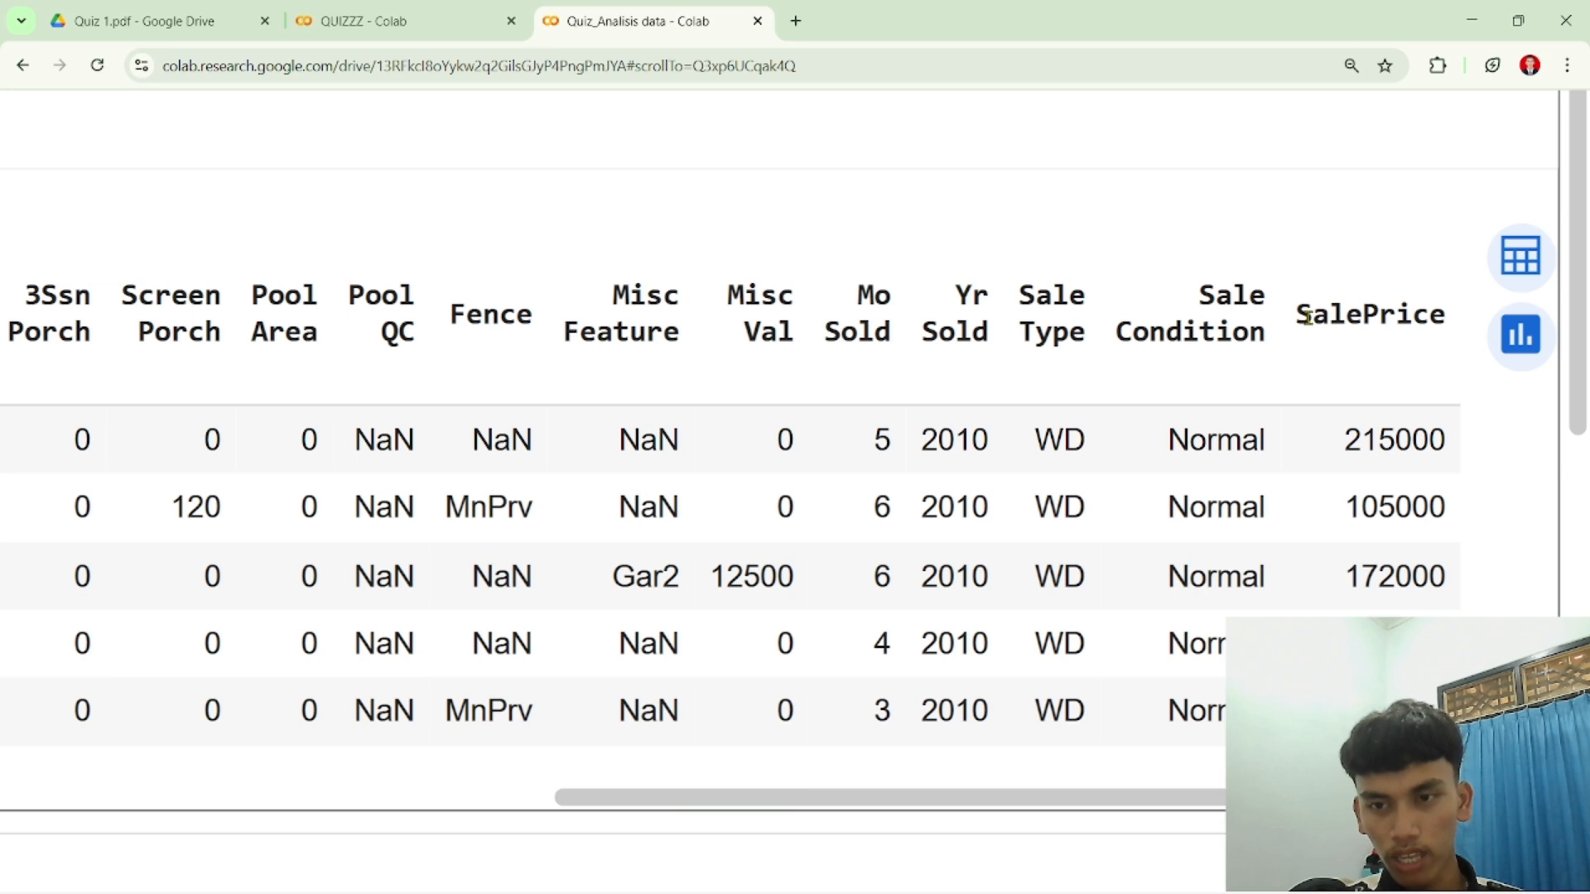
{"action": "left_click_drag", "start_coordinate": [1298, 315], "coordinate": [1431, 313]}
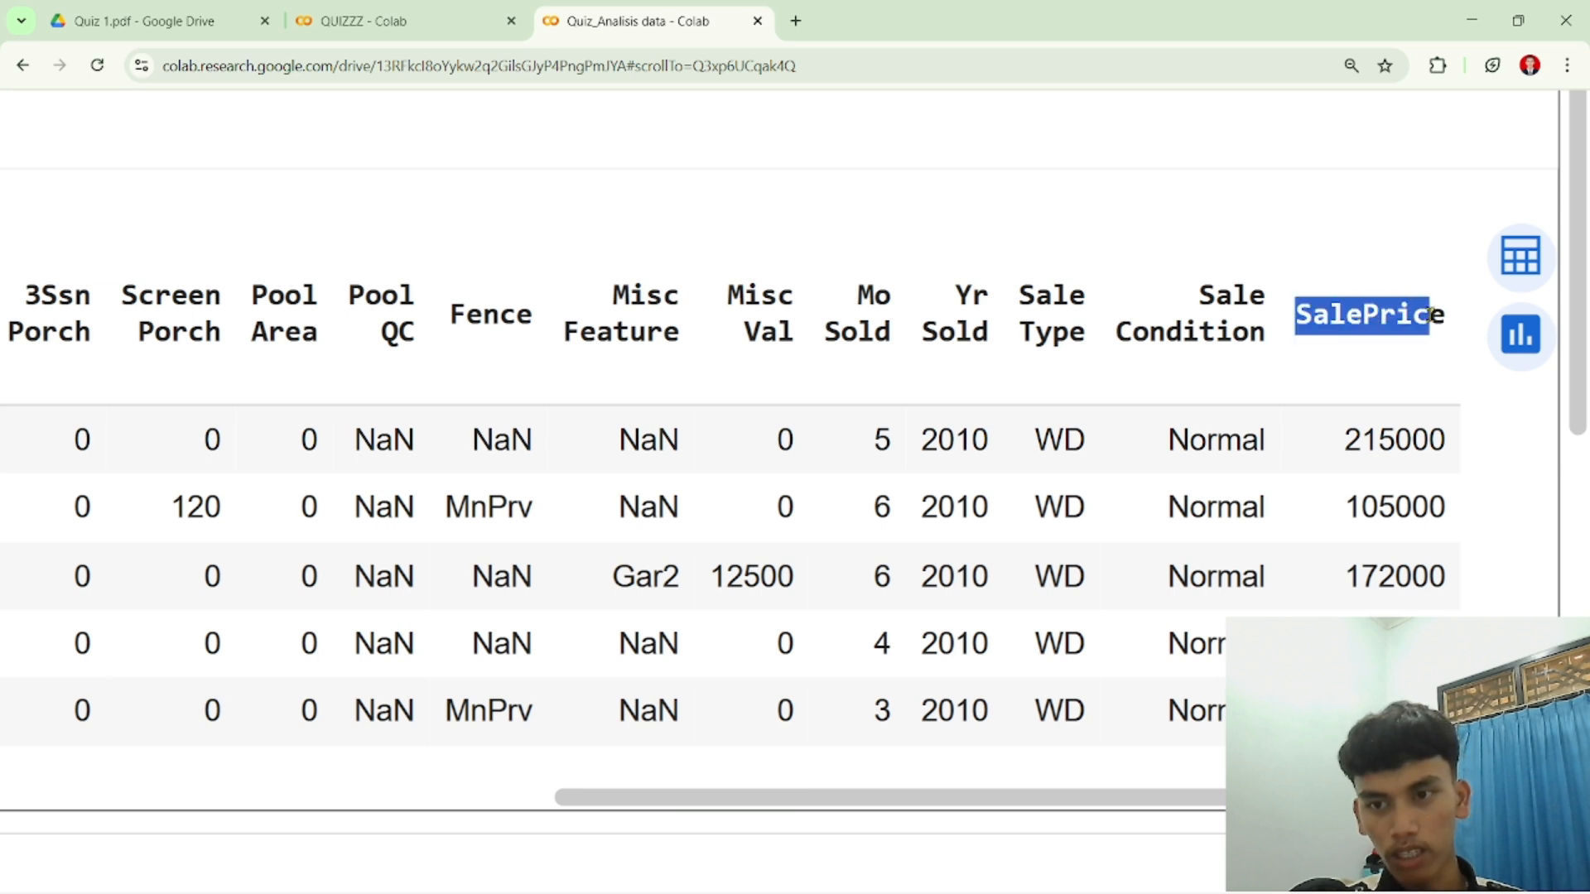
{"action": "left_click", "coordinate": [1431, 313]}
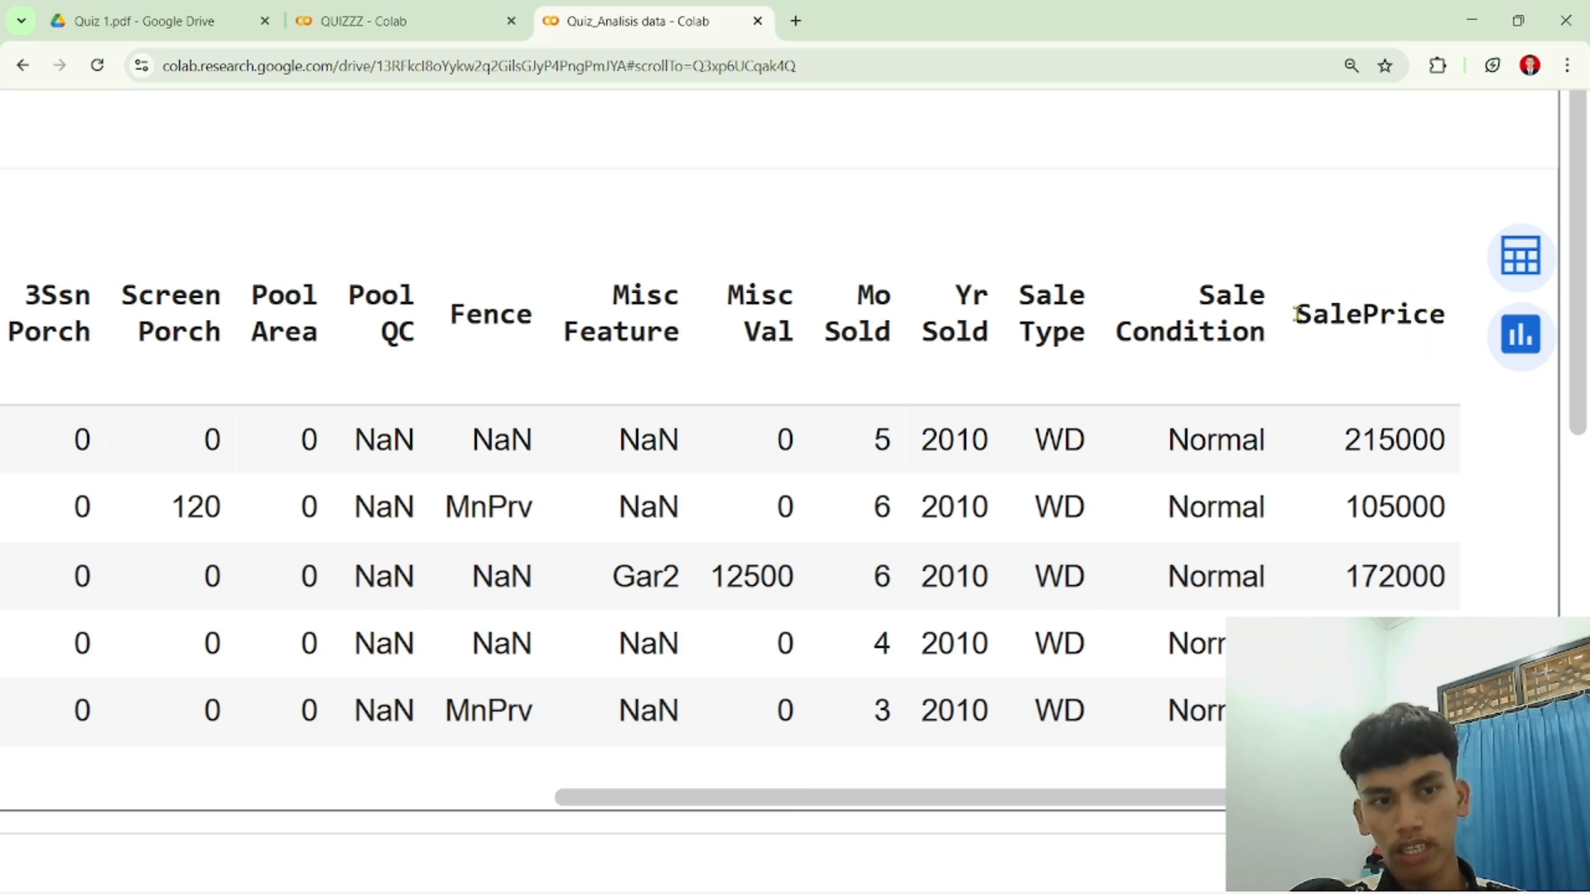
{"action": "left_click_drag", "start_coordinate": [1297, 313], "coordinate": [1441, 585]}
{"action": "left_click", "coordinate": [1440, 580]}
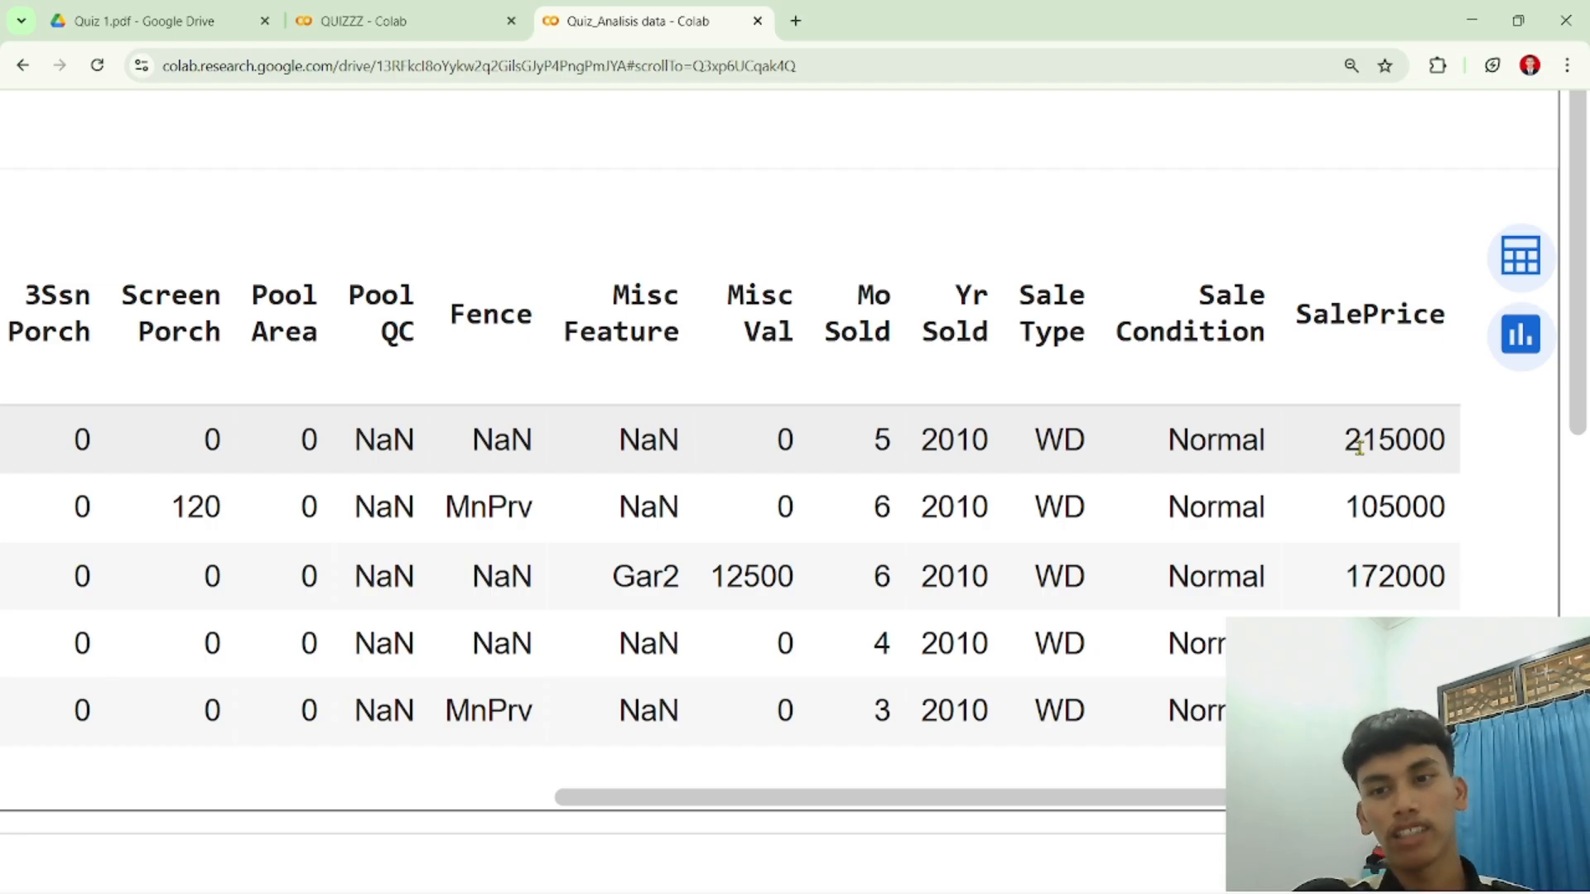
Step: Review the cell code that calls df.info() and selects the numeric and categorical columns
{"action": "key", "text": "ctrl+minus"}
{"action": "key", "text": "ctrl+minus"}
{"action": "key", "text": "ctrl+minus"}
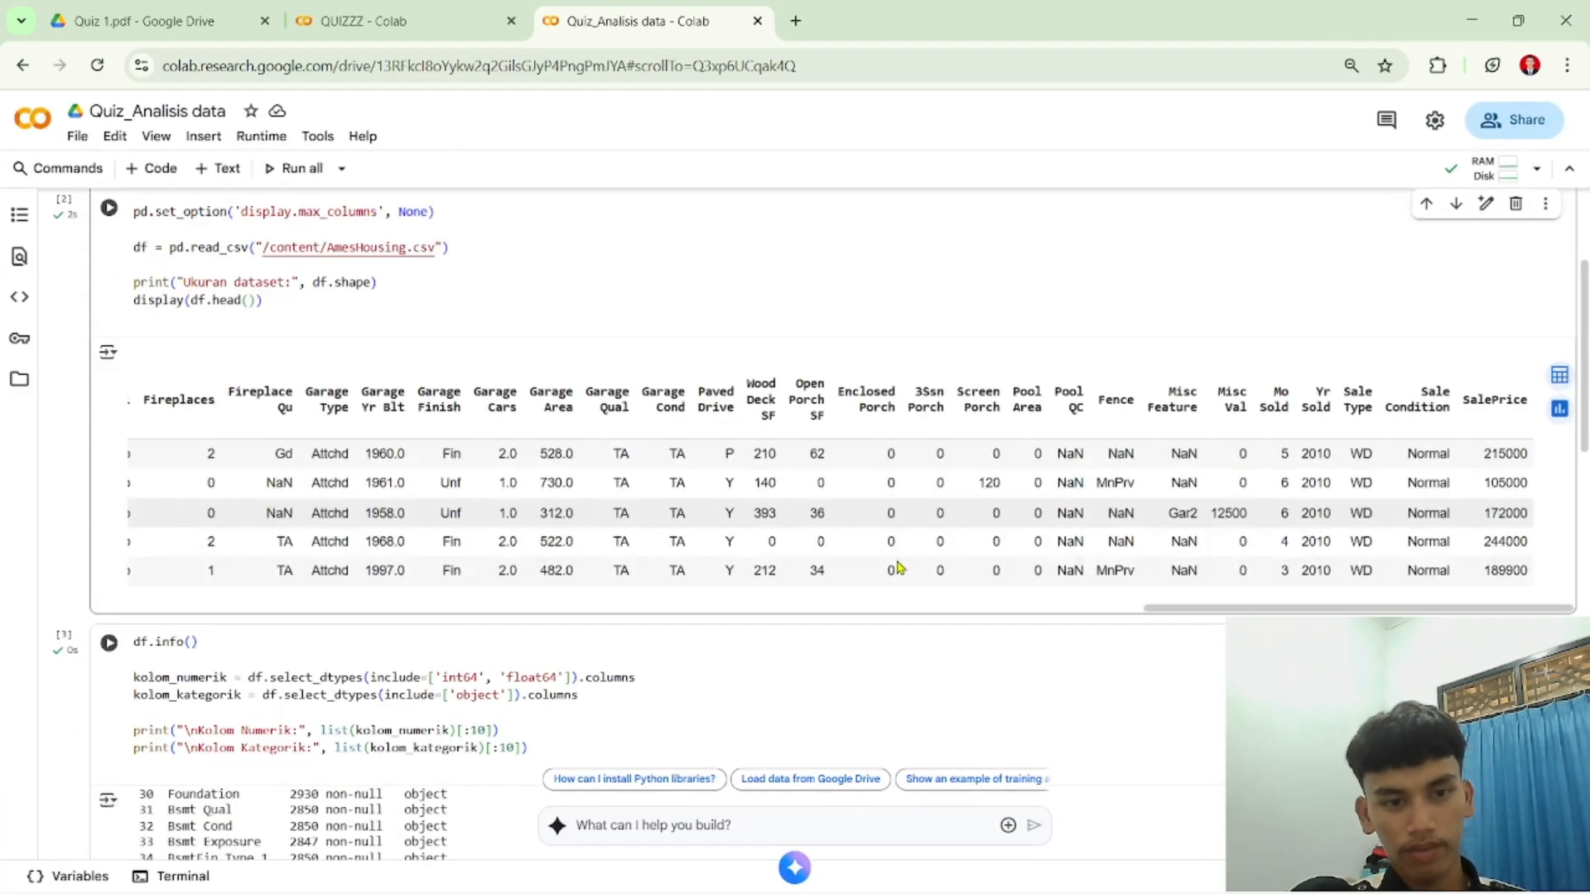
{"action": "scroll", "coordinate": [899, 568], "scroll_direction": "down", "scroll_amount": 3}
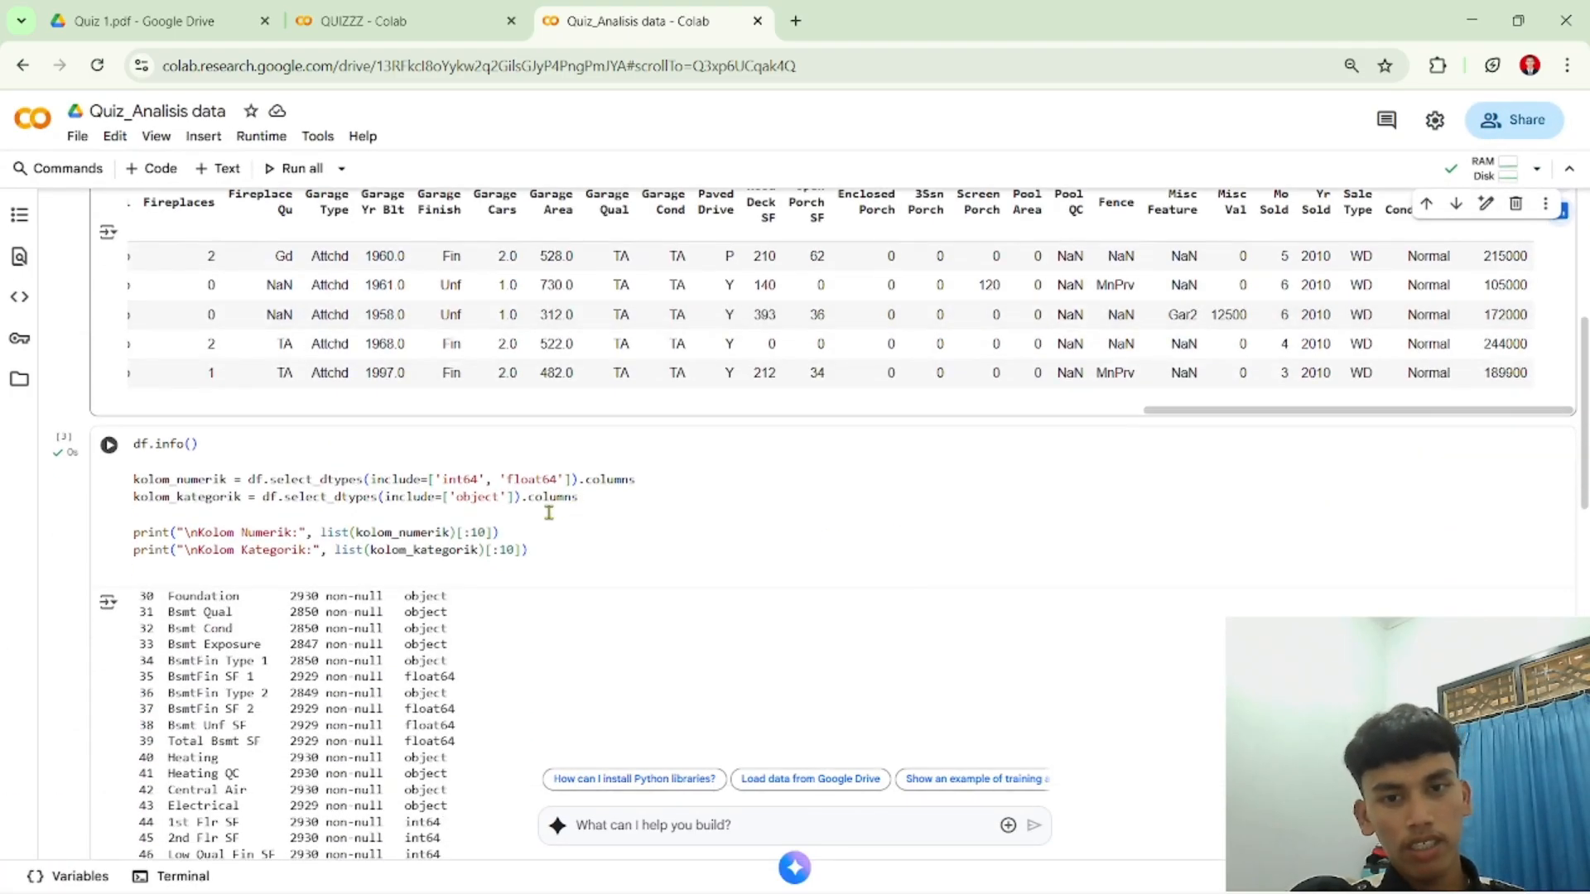
{"action": "scroll", "coordinate": [549, 512], "scroll_direction": "up", "scroll_amount": 1}
{"action": "scroll", "coordinate": [549, 512], "scroll_direction": "down", "scroll_amount": 2}
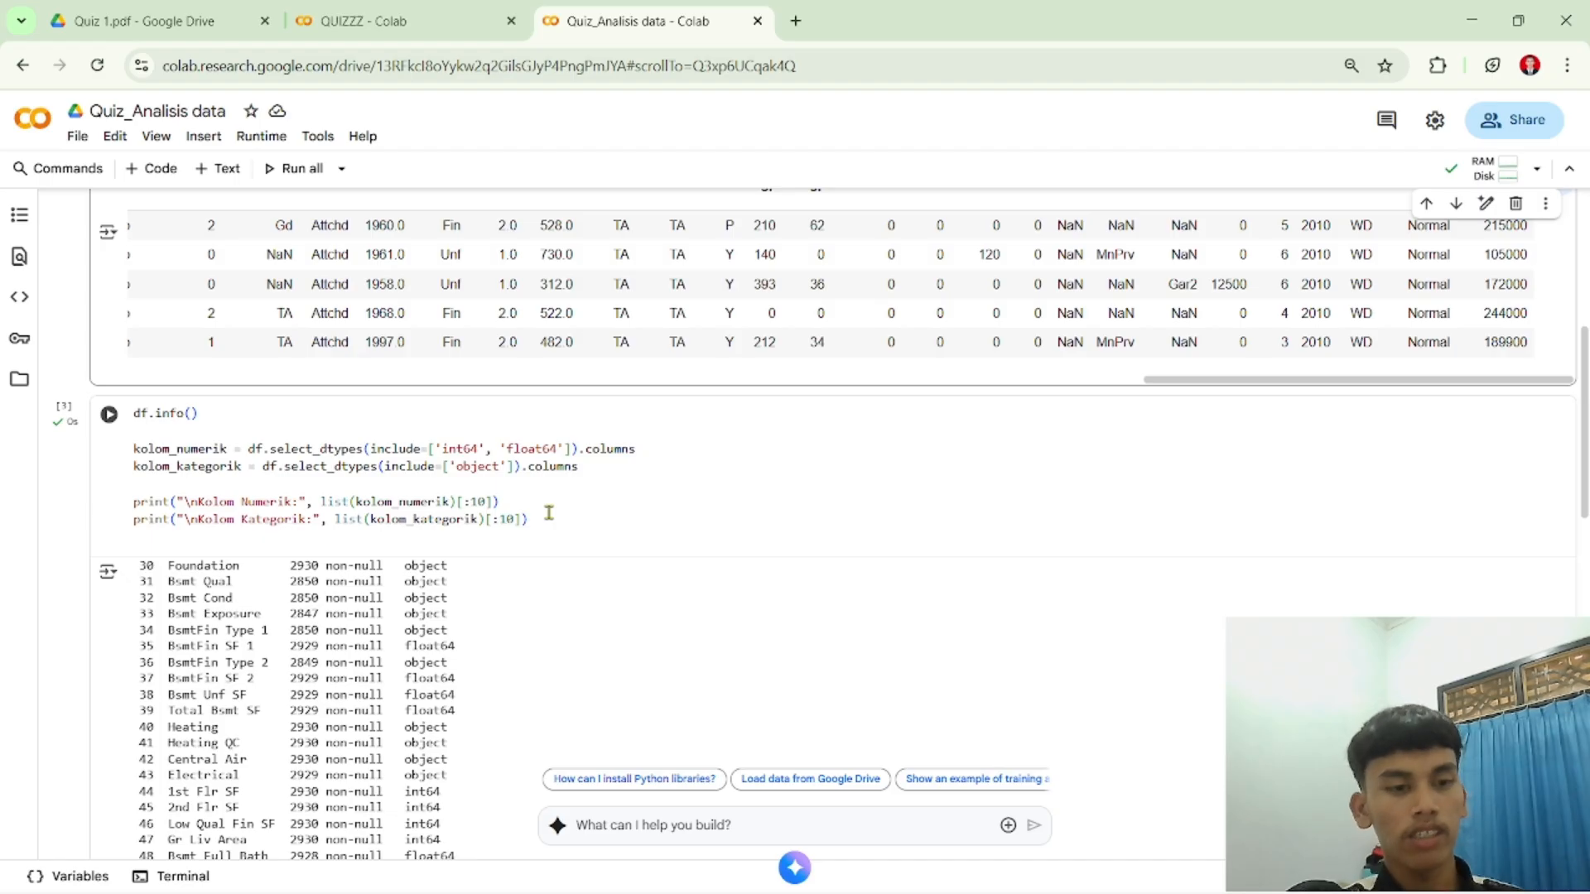
{"action": "scroll", "coordinate": [206, 592], "scroll_direction": "down", "scroll_amount": 1}
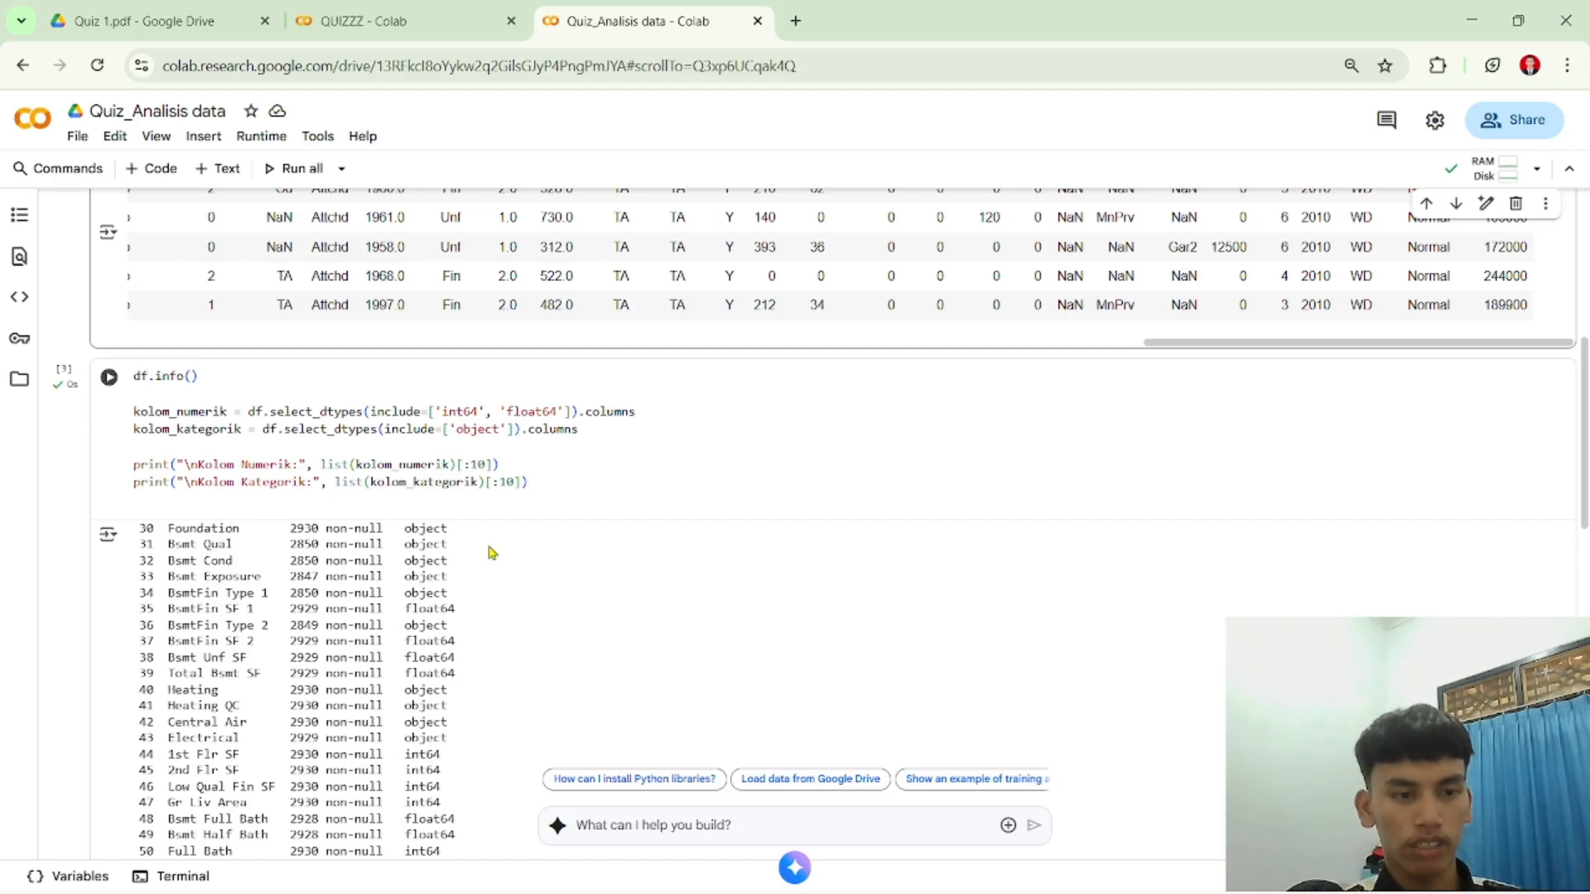
{"action": "left_click_drag", "start_coordinate": [135, 375], "coordinate": [199, 376]}
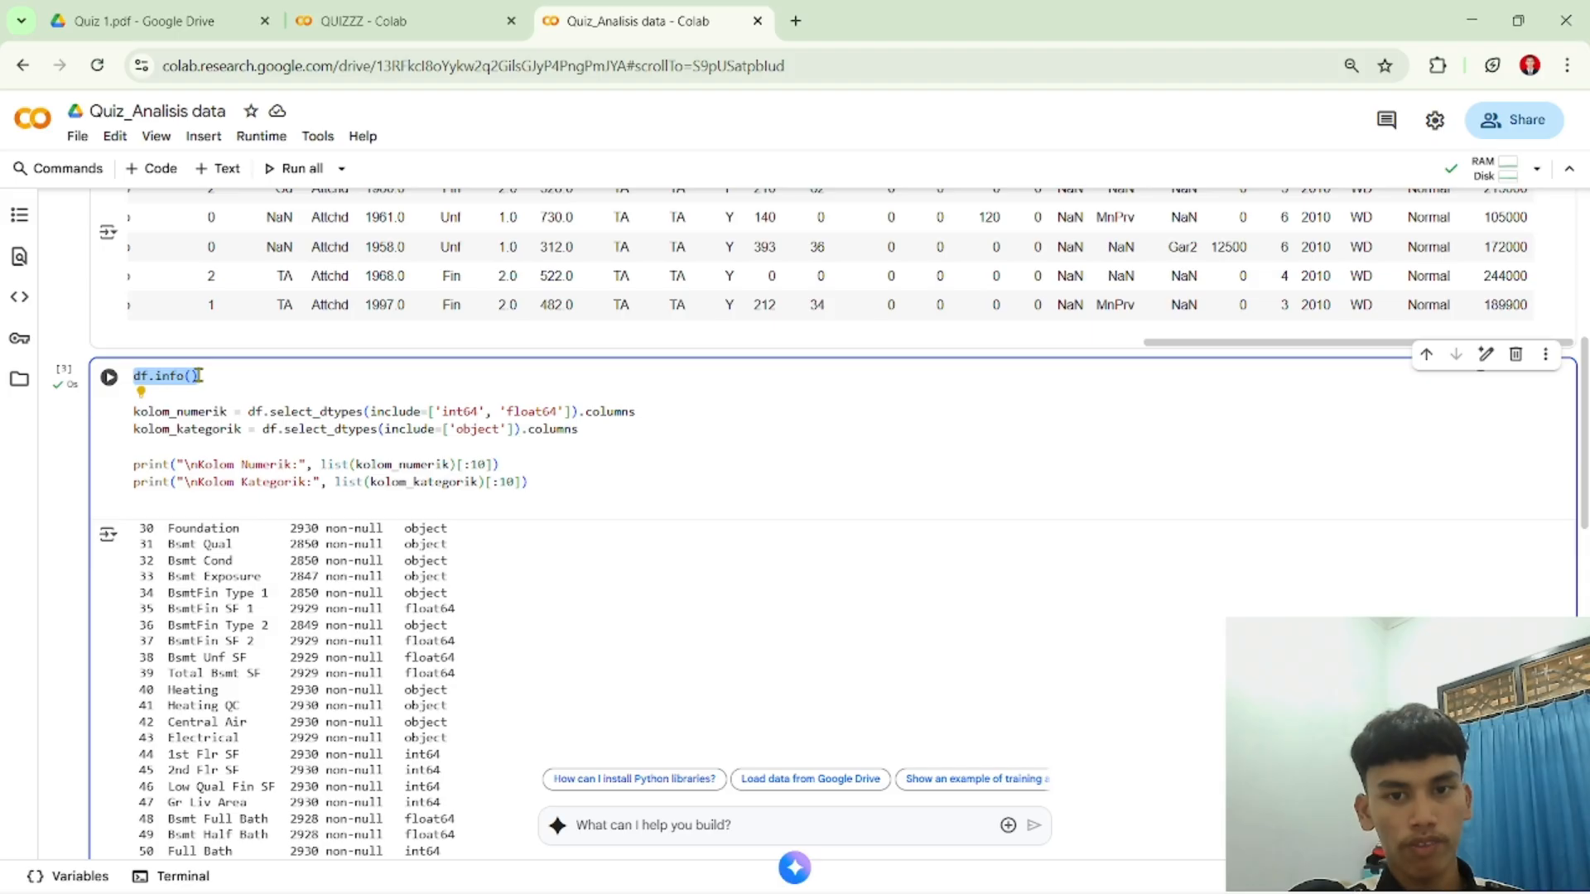
{"action": "left_click", "coordinate": [199, 376]}
{"action": "mouse_move", "coordinate": [267, 410]}
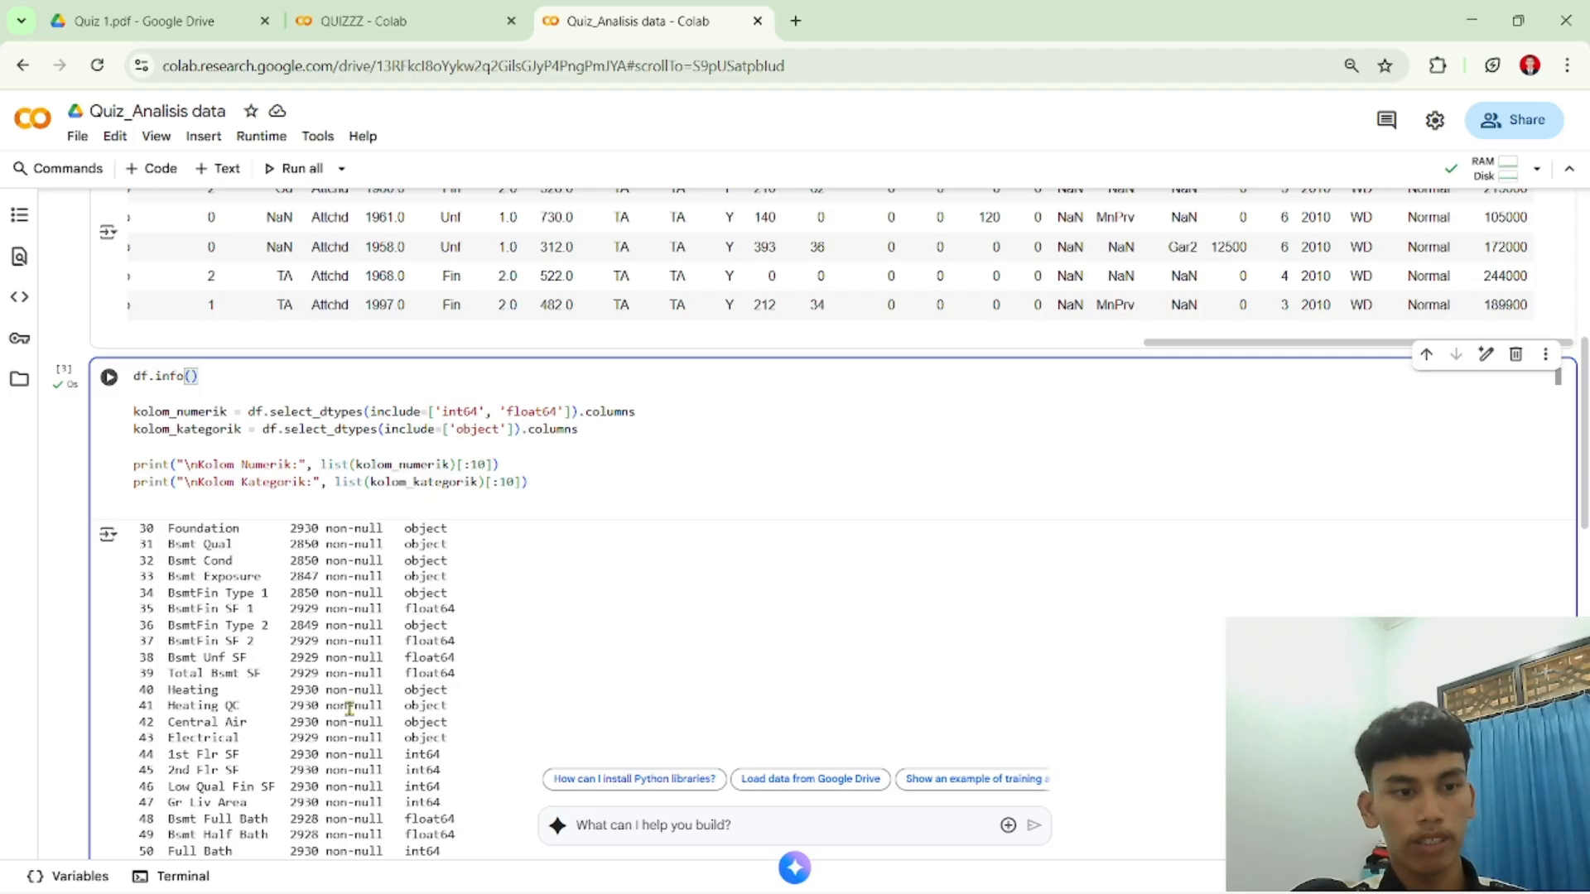
Step: Examine the column data types in the df.info() output, comparing the int64 type of Order with the object type of MS Zoning
{"action": "scroll", "coordinate": [349, 708], "scroll_direction": "down", "scroll_amount": 3}
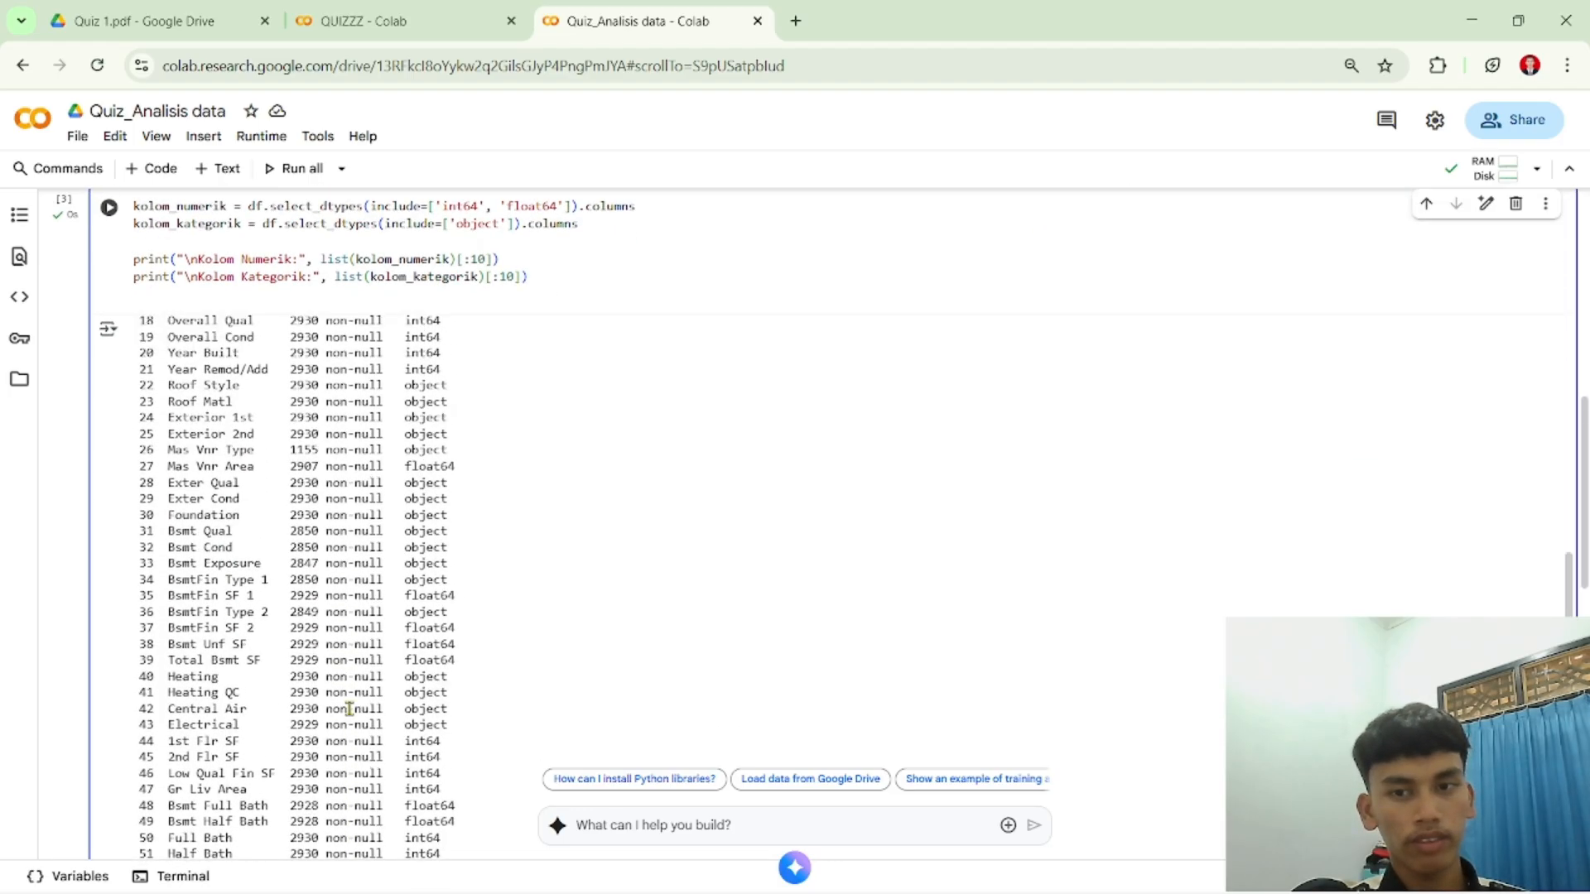
{"action": "scroll", "coordinate": [349, 708], "scroll_direction": "up", "scroll_amount": 5}
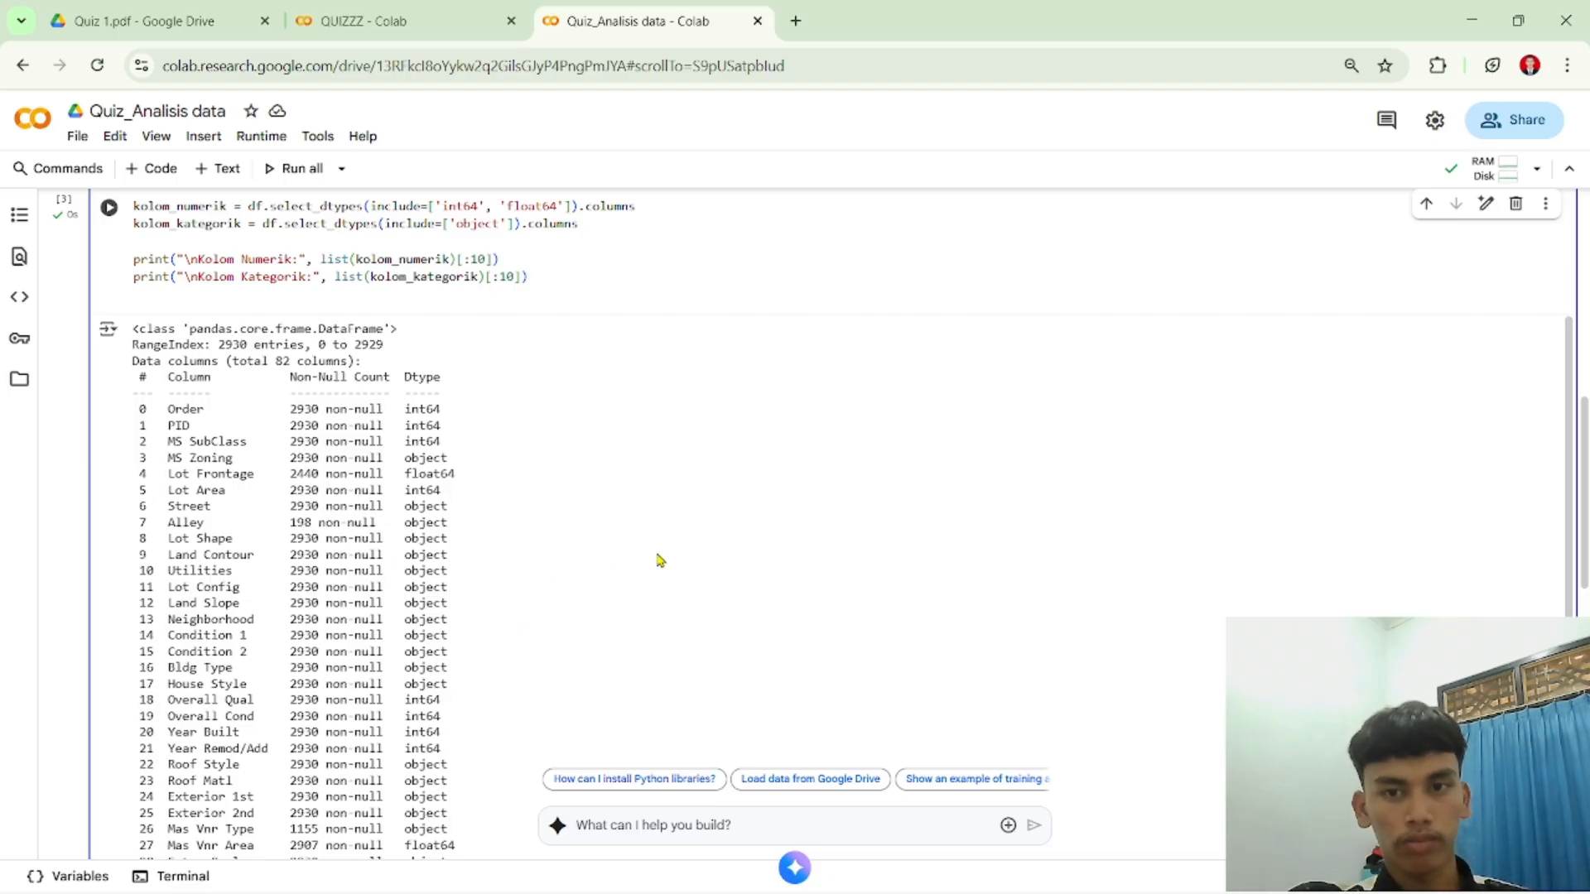
{"action": "scroll", "coordinate": [414, 542], "scroll_direction": "up", "scroll_amount": 5}
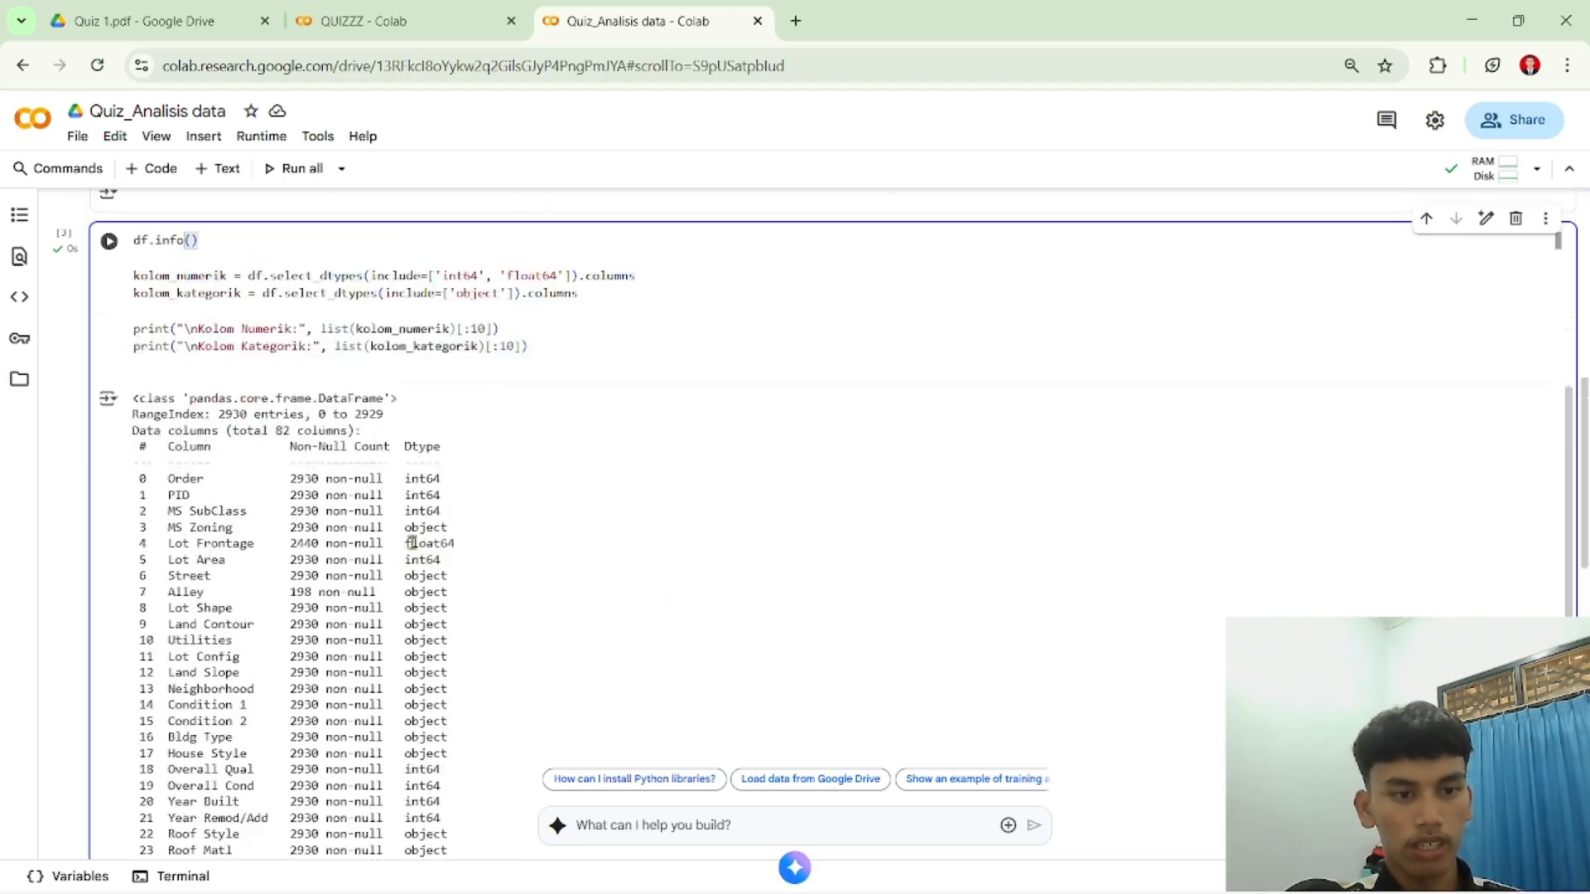
{"action": "scroll", "coordinate": [411, 542], "scroll_direction": "down", "scroll_amount": 3}
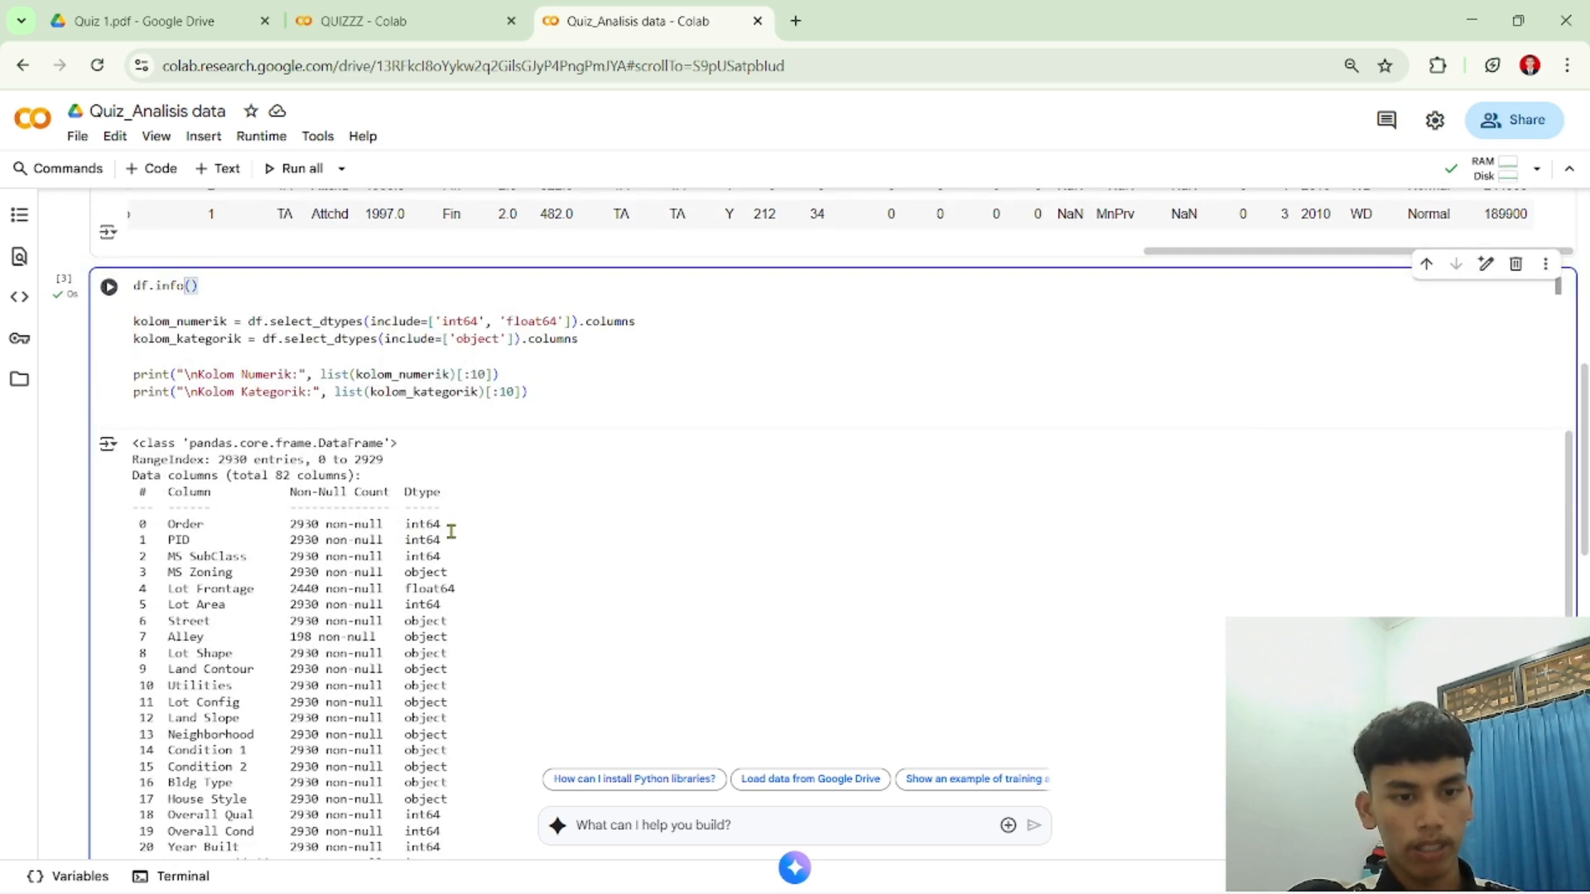
{"action": "left_click_drag", "start_coordinate": [451, 530], "coordinate": [406, 528]}
{"action": "left_click", "coordinate": [406, 529]}
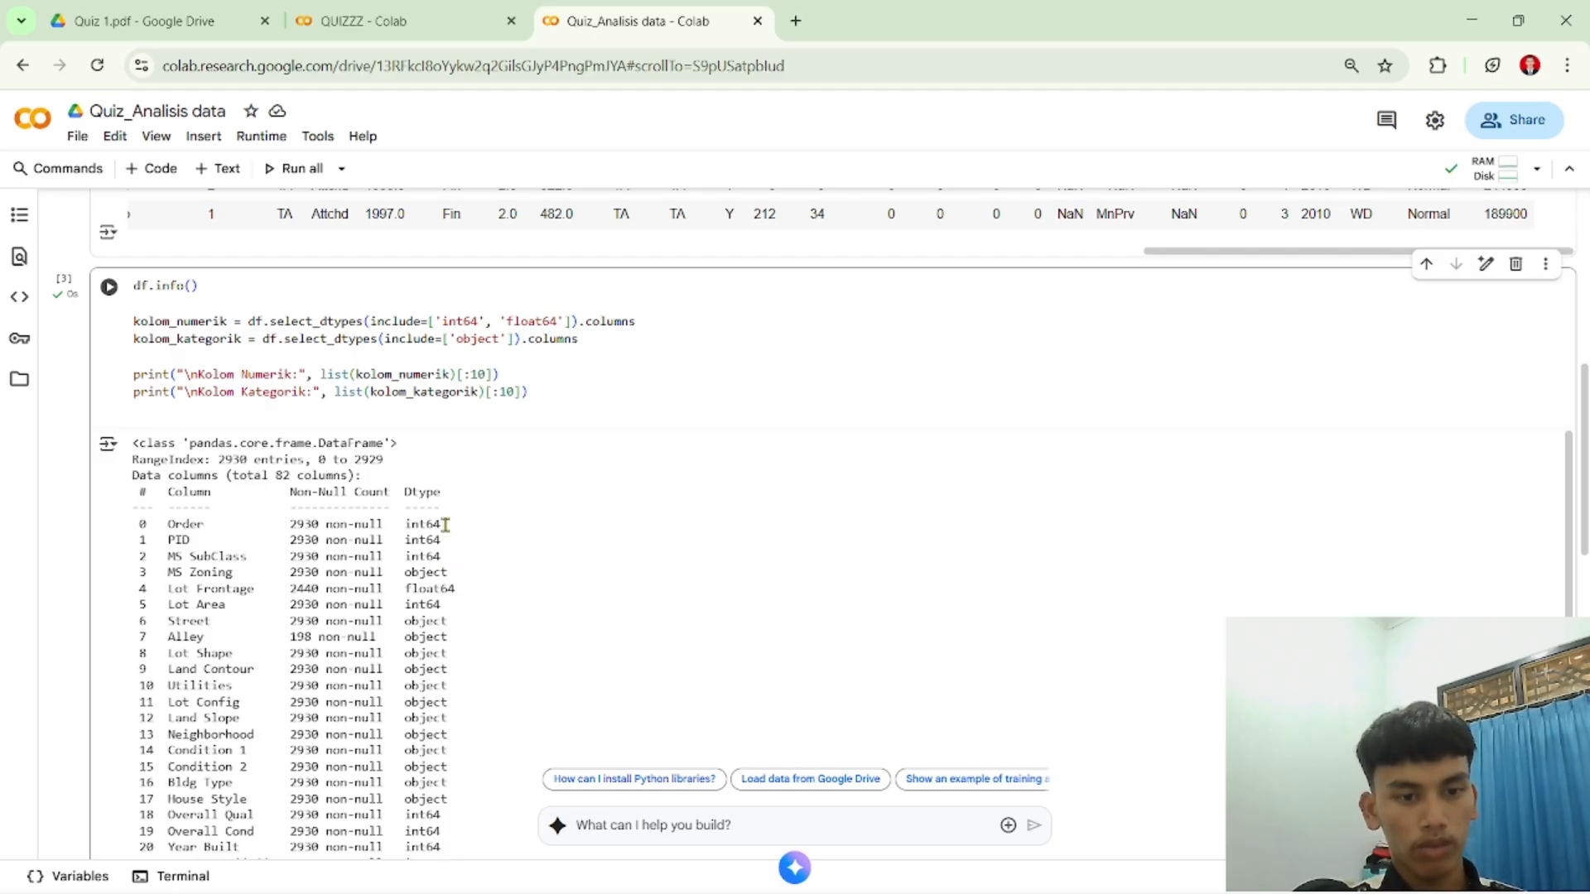
{"action": "left_click_drag", "start_coordinate": [445, 524], "coordinate": [407, 524]}
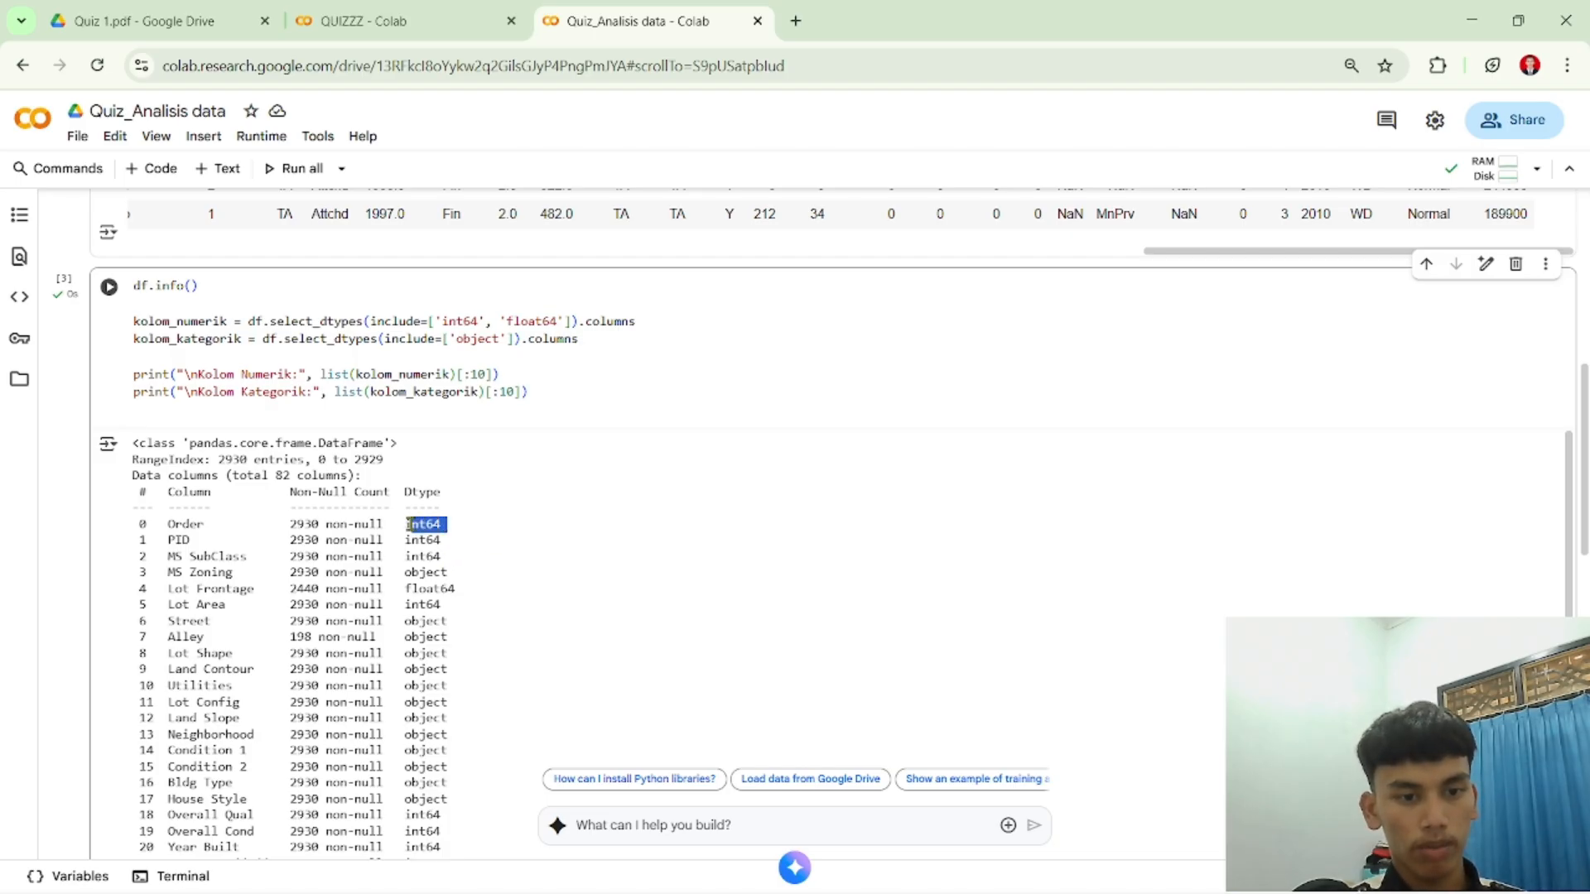
{"action": "left_click", "coordinate": [470, 596]}
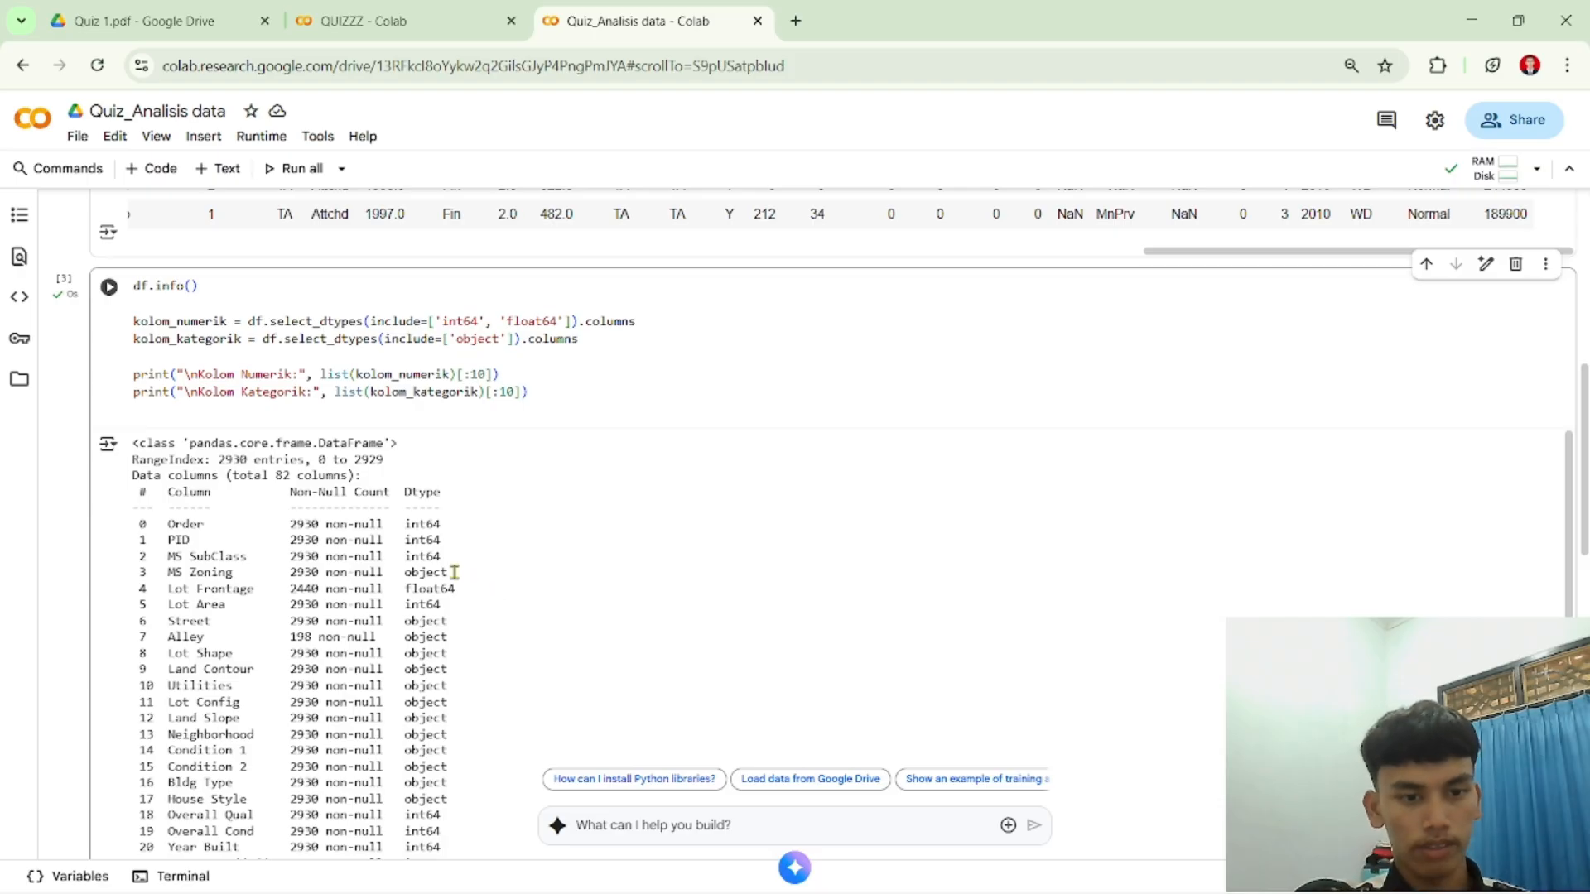
{"action": "left_click_drag", "start_coordinate": [453, 571], "coordinate": [409, 577]}
{"action": "left_click", "coordinate": [409, 577]}
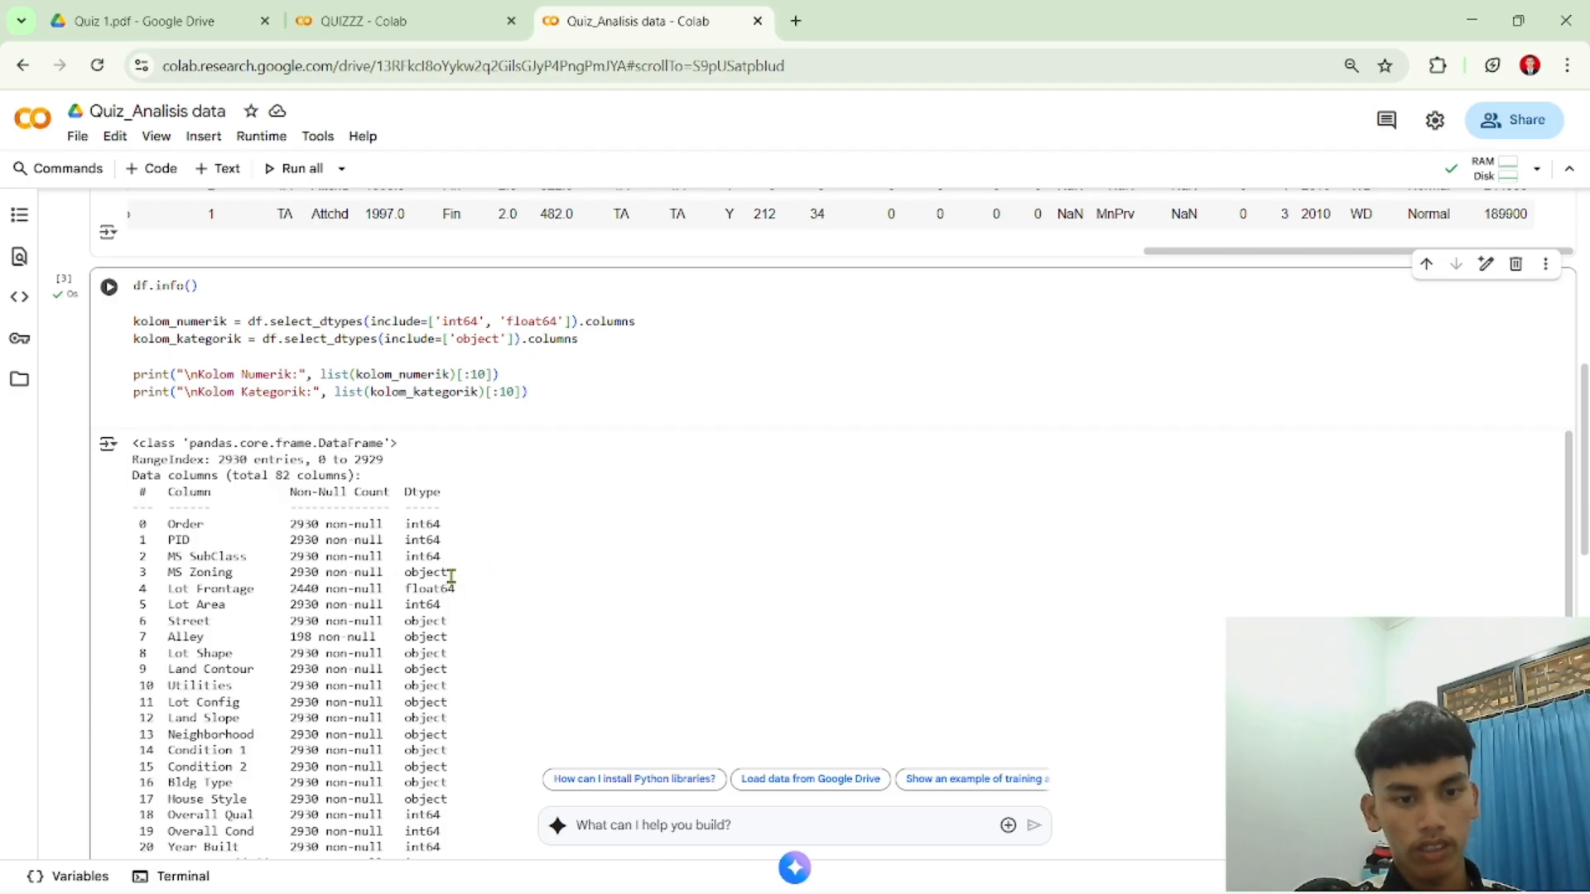
{"action": "left_click_drag", "start_coordinate": [452, 573], "coordinate": [419, 574]}
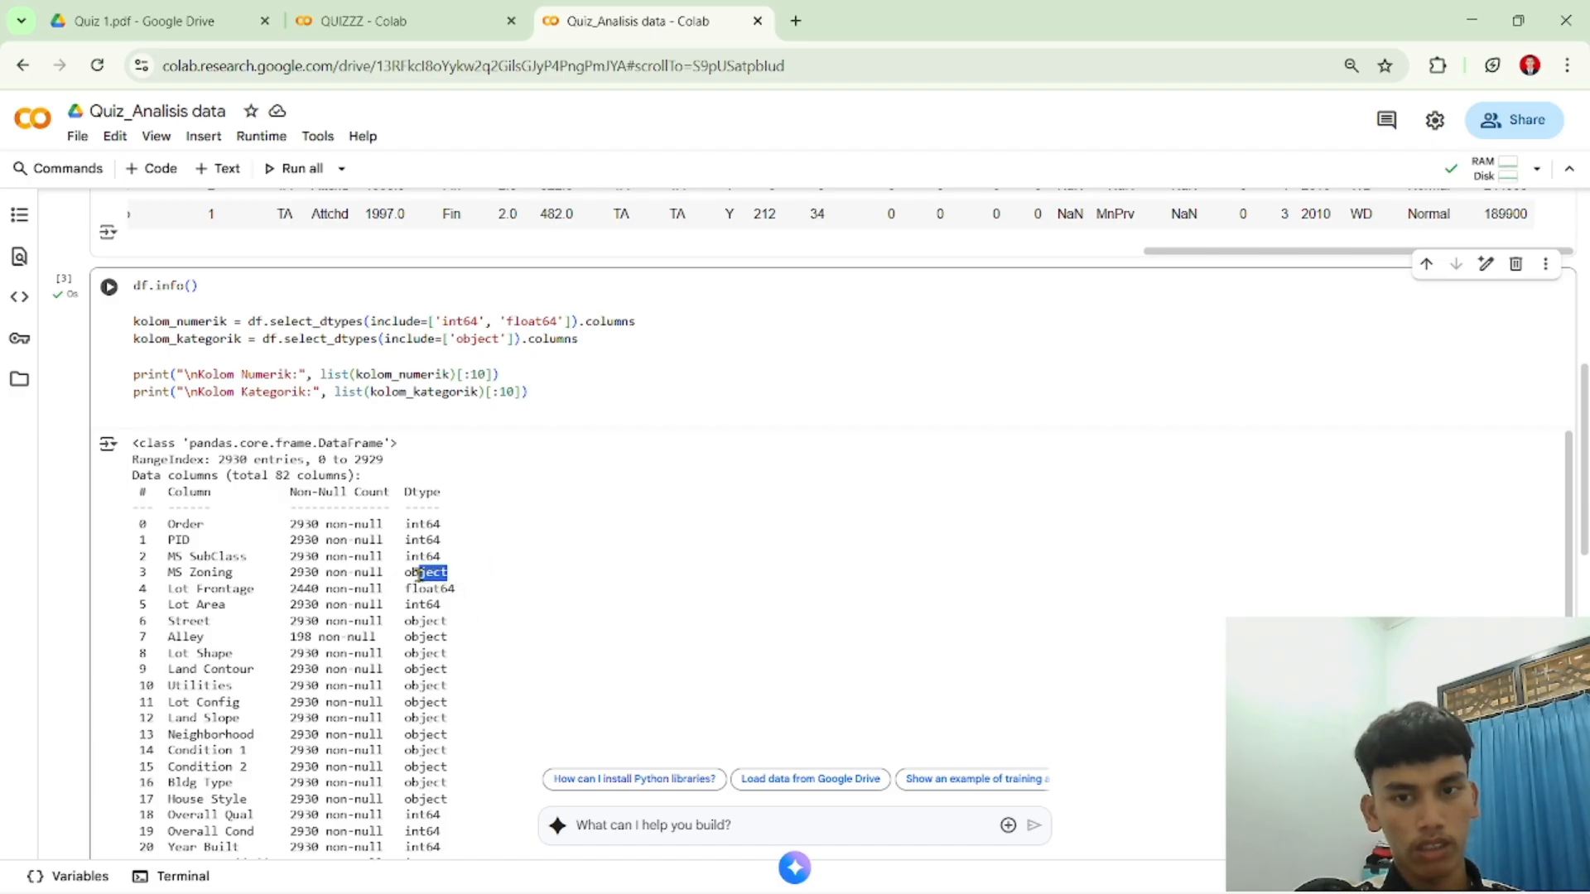
{"action": "left_click", "coordinate": [420, 575]}
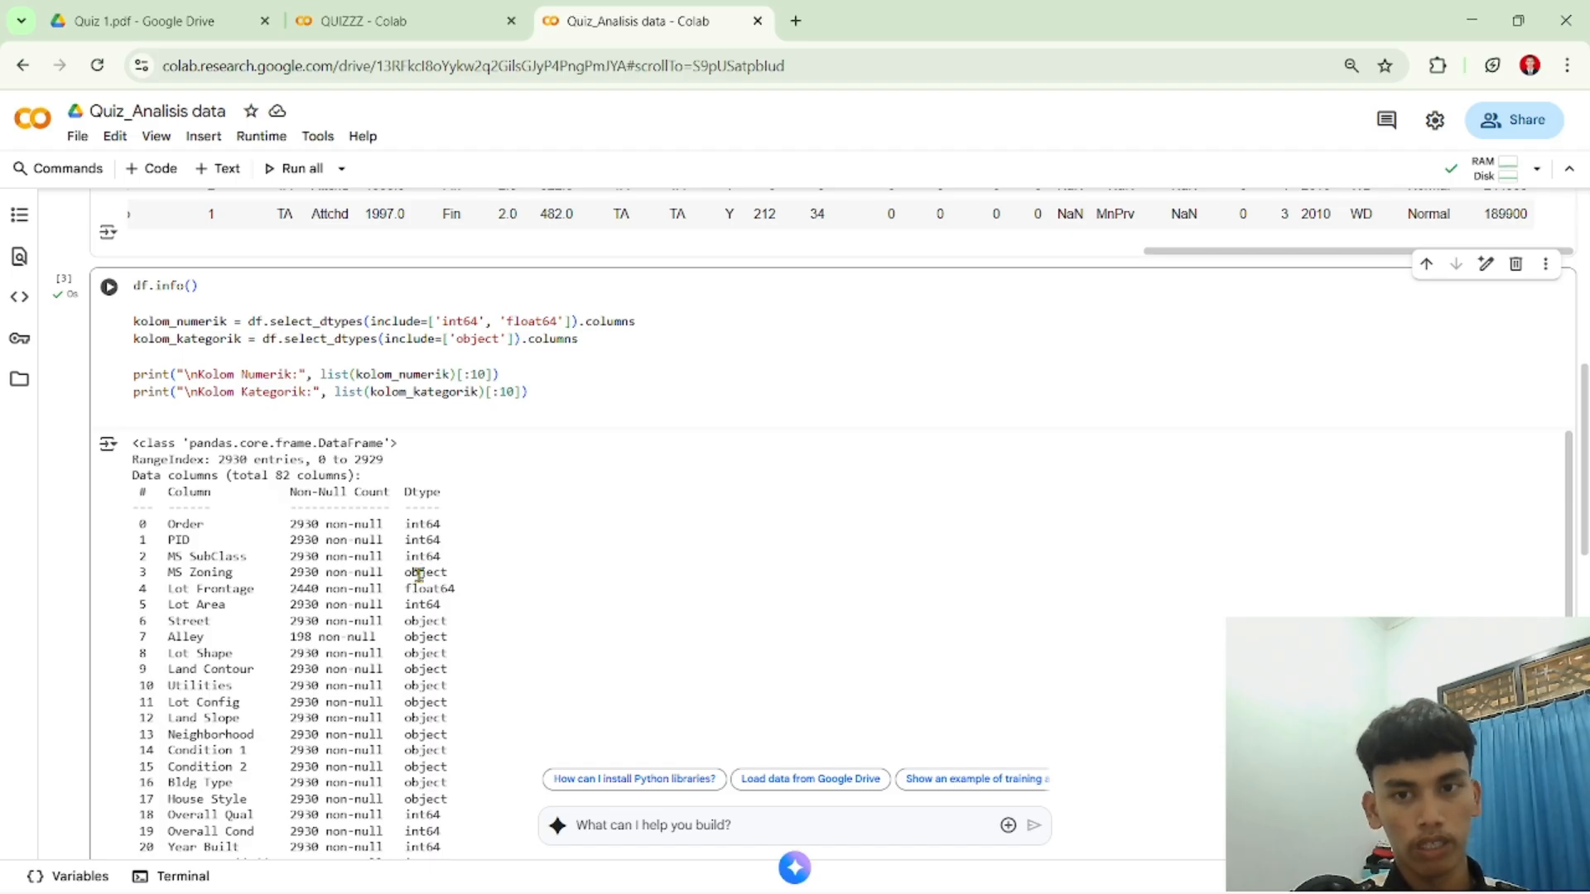
Step: Look through the rest of the df.info() column list down to the Kolom Numerik and Kolom Kategorik lists
{"action": "scroll", "coordinate": [444, 577], "scroll_direction": "down", "scroll_amount": 1}
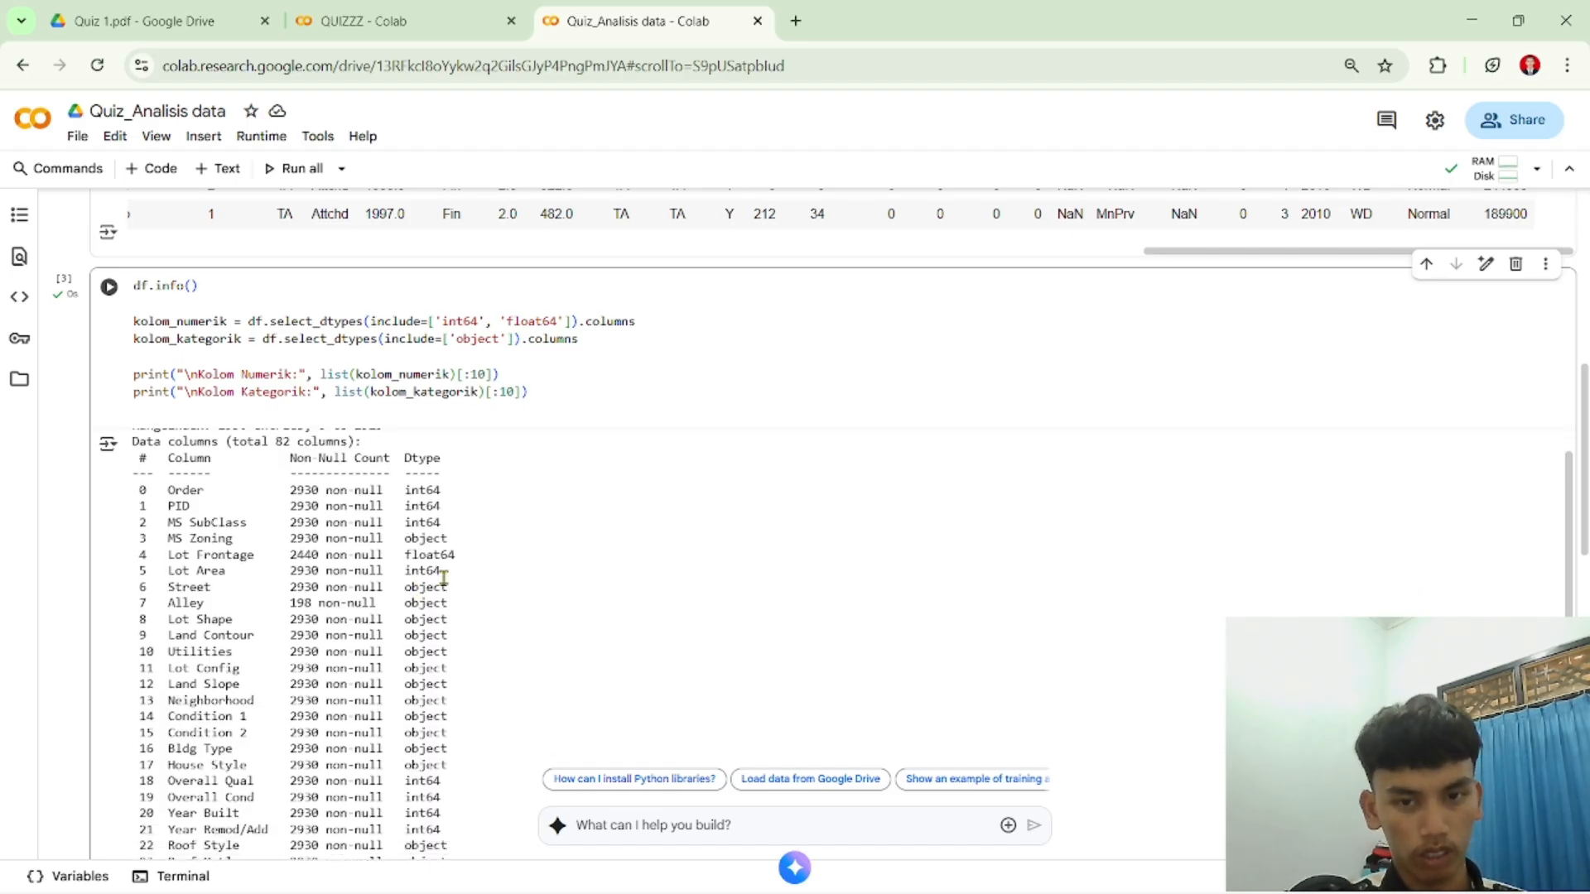
{"action": "scroll", "coordinate": [443, 578], "scroll_direction": "up", "scroll_amount": 1}
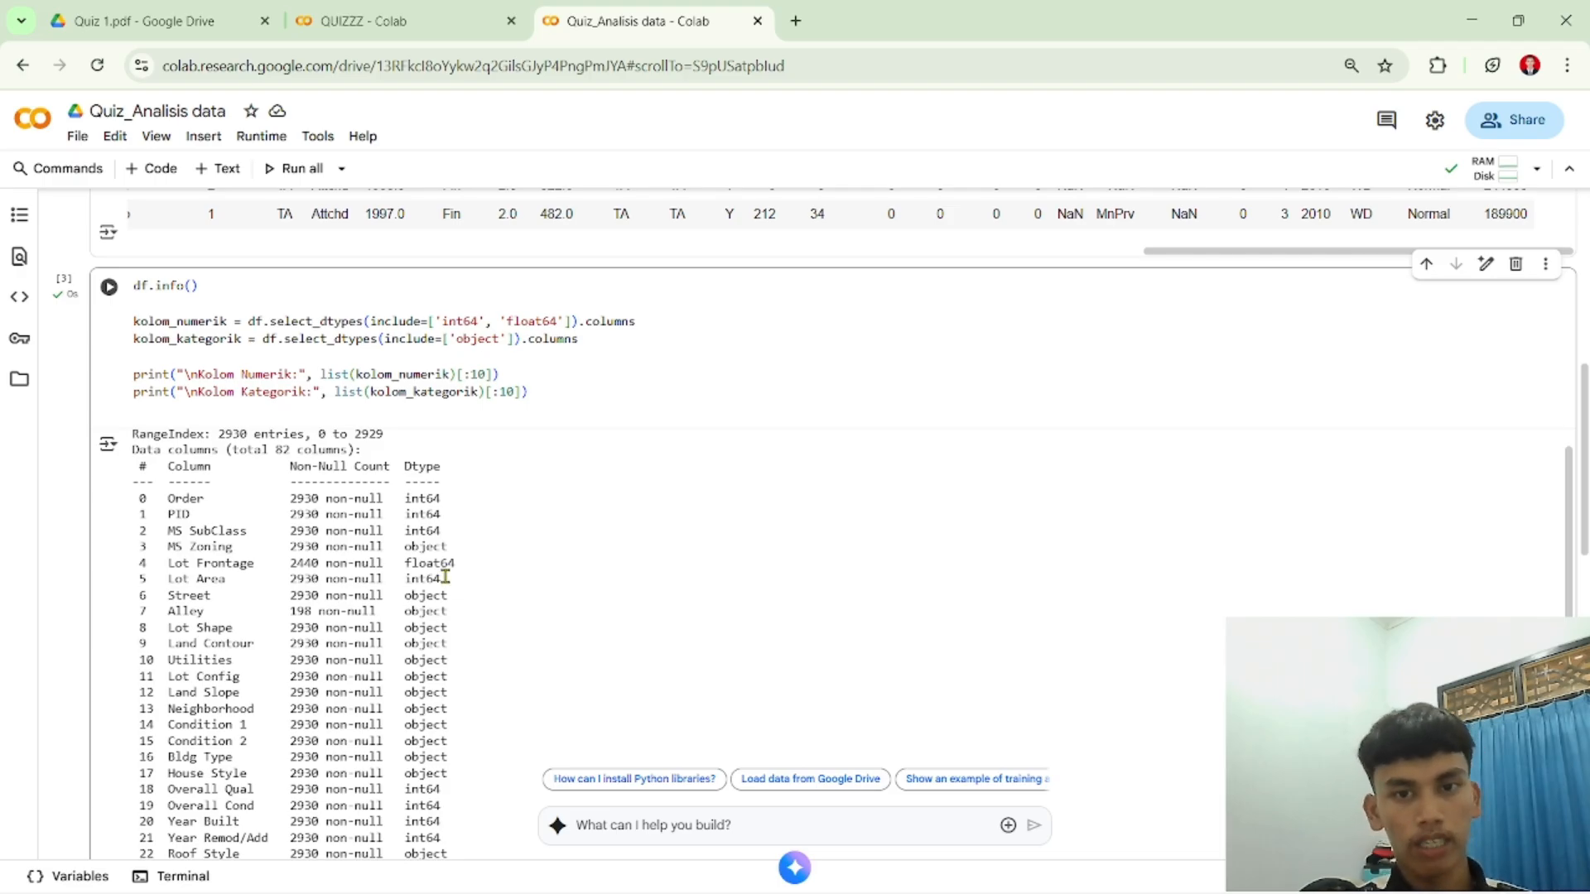
{"action": "scroll", "coordinate": [445, 577], "scroll_direction": "down", "scroll_amount": 14}
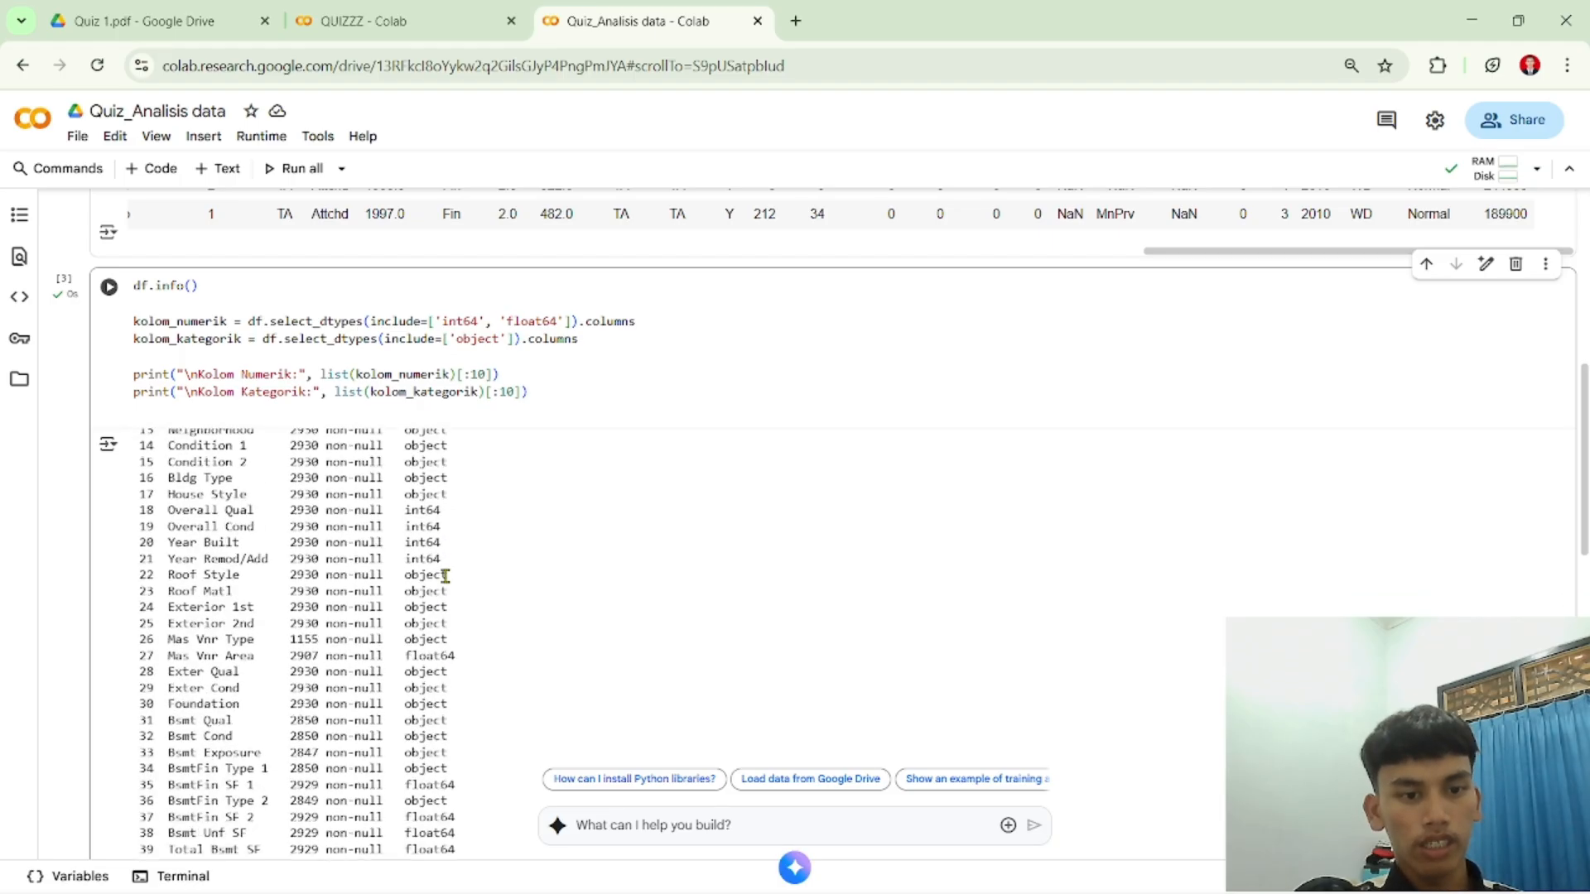
{"action": "scroll", "coordinate": [446, 577], "scroll_direction": "down", "scroll_amount": 3}
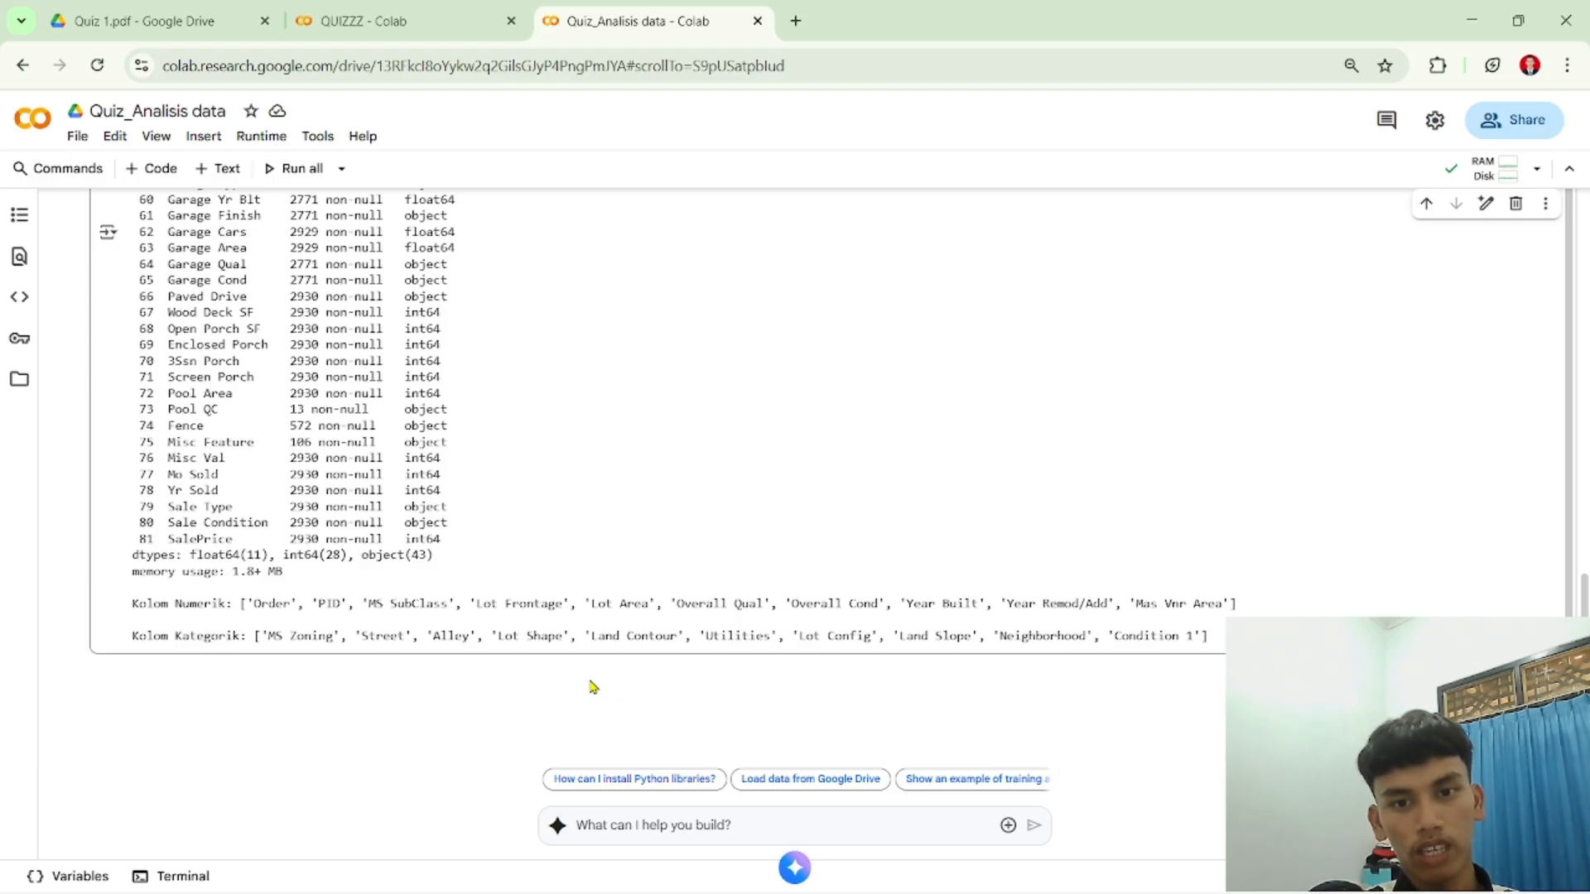
{"action": "scroll", "coordinate": [441, 635], "scroll_direction": "down", "scroll_amount": 2}
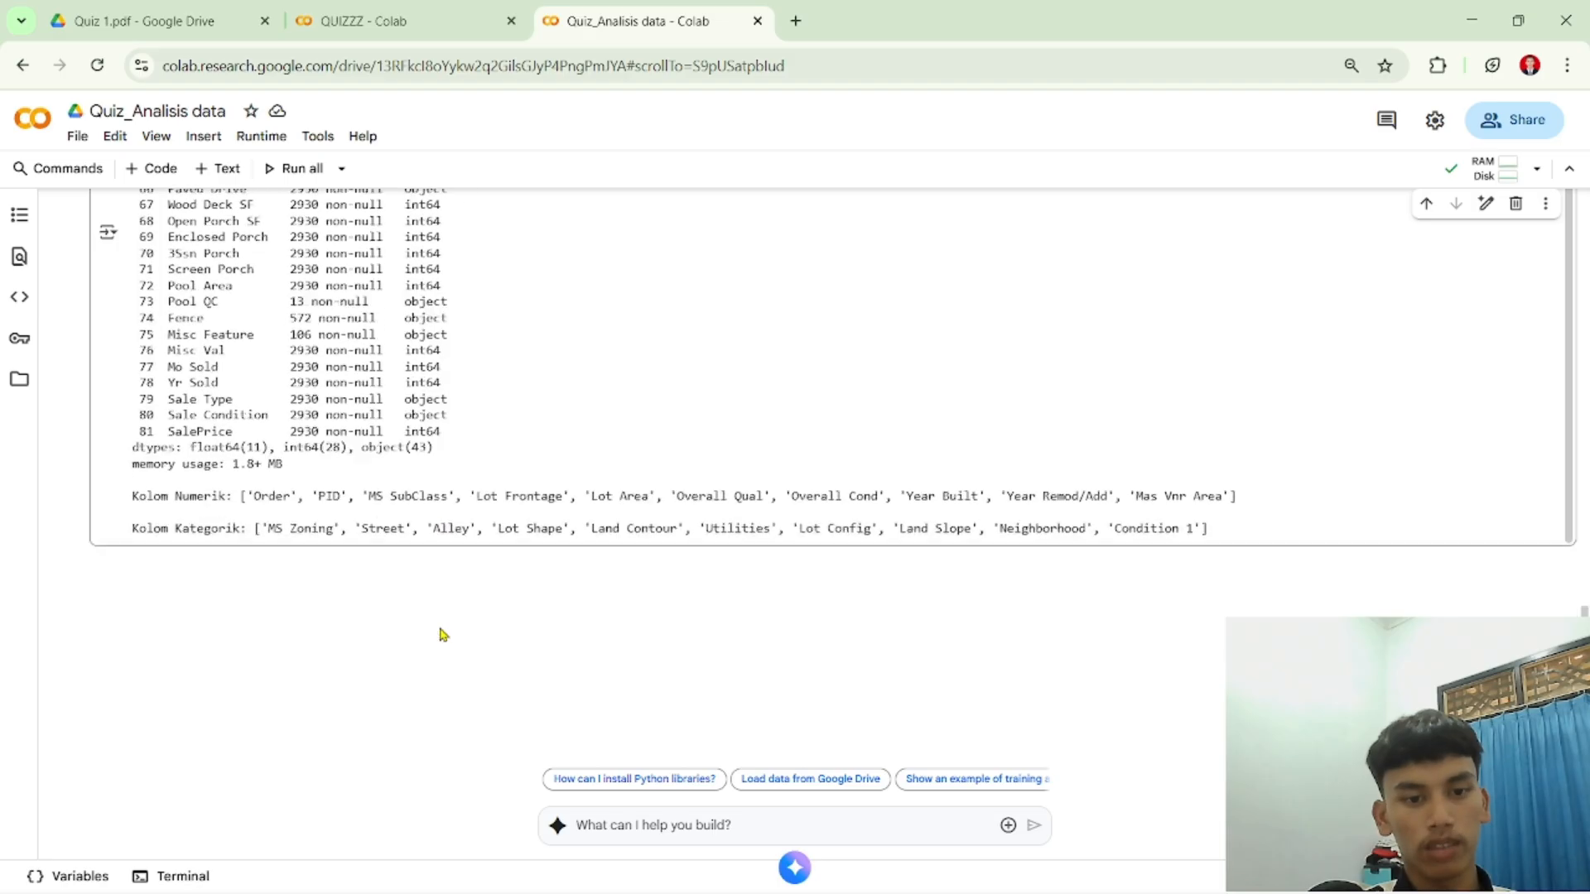
{"action": "scroll", "coordinate": [441, 635], "scroll_direction": "down", "scroll_amount": 1}
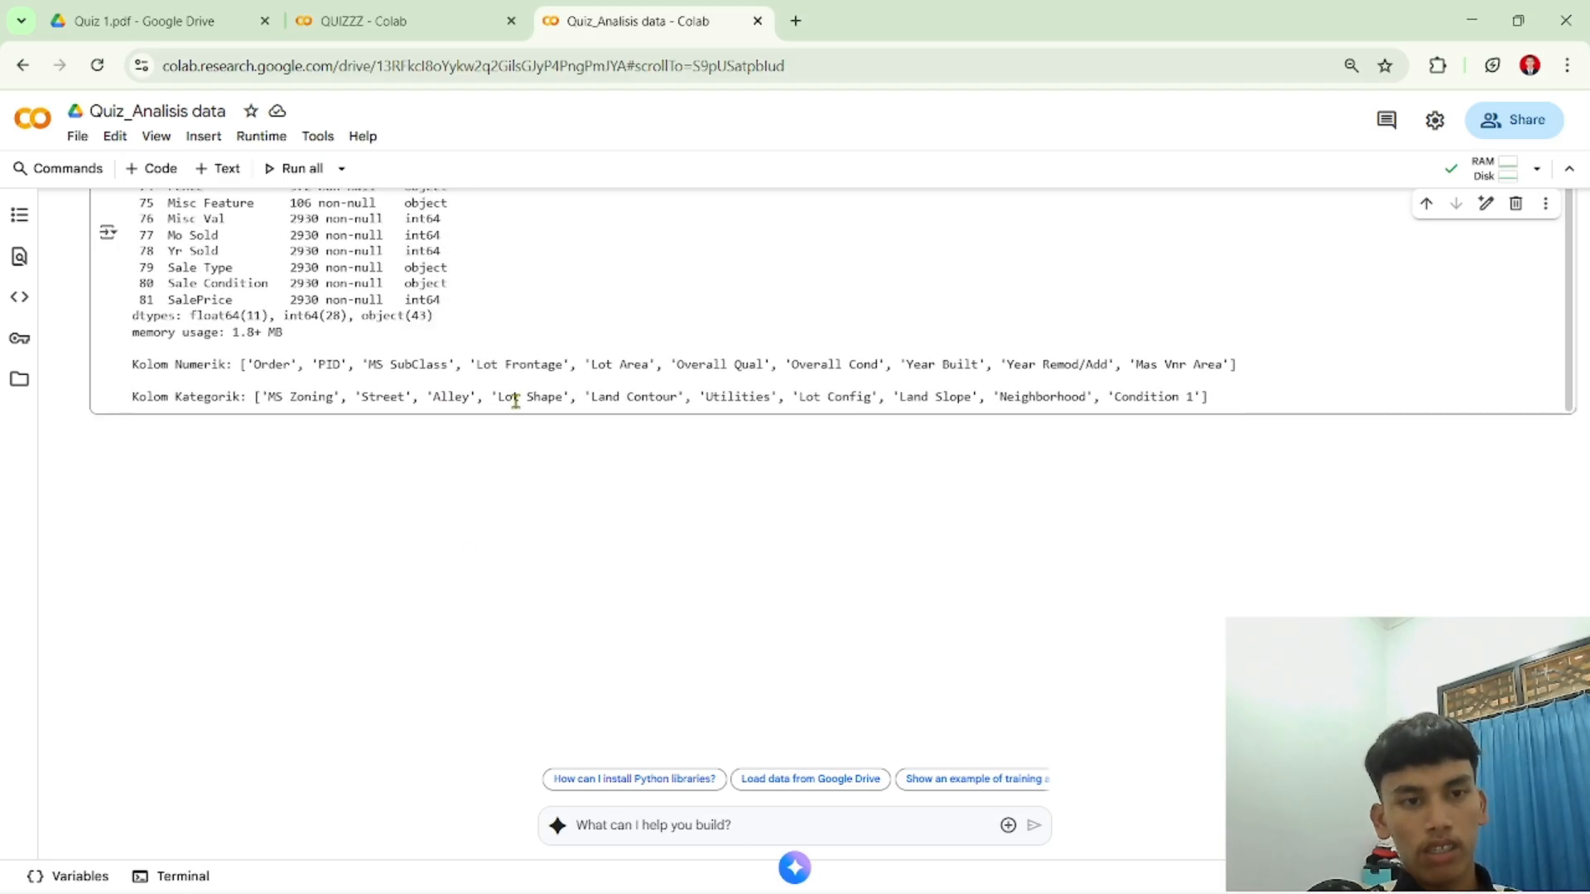
{"action": "scroll", "coordinate": [518, 408], "scroll_direction": "up", "scroll_amount": 2}
{"action": "scroll", "coordinate": [515, 400], "scroll_direction": "down", "scroll_amount": 2}
{"action": "scroll", "coordinate": [515, 403], "scroll_direction": "down", "scroll_amount": 1}
Step: Add a code cell below the column lists and copy the duplicate count and 'MS Zoning' unique values code from the QUIZZZ notebook
{"action": "mouse_move", "coordinate": [692, 346]}
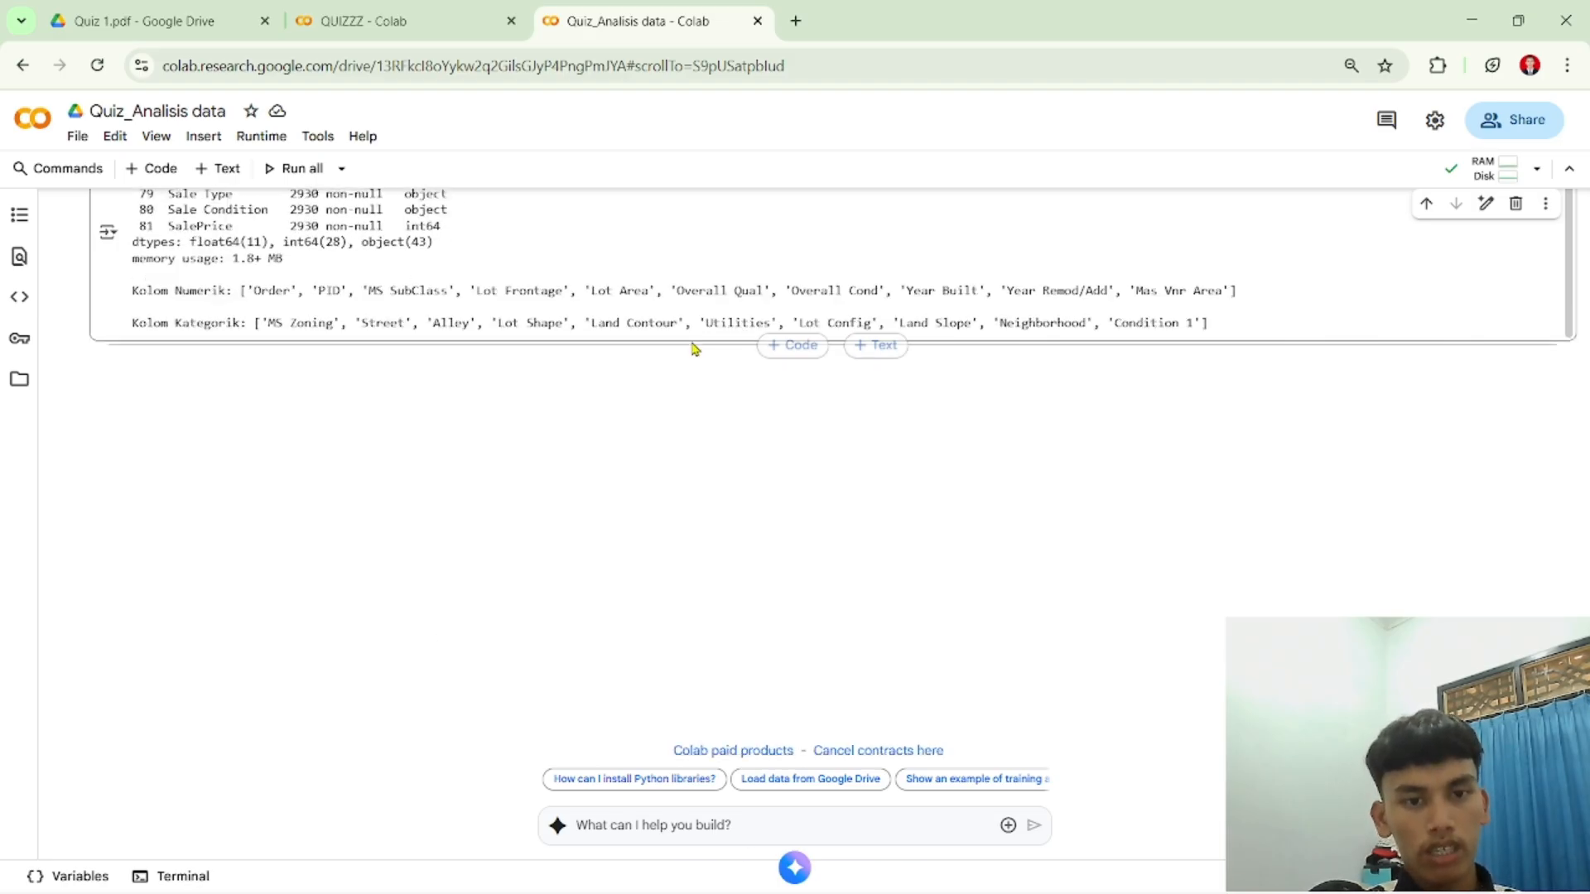
{"action": "left_click", "coordinate": [777, 354]}
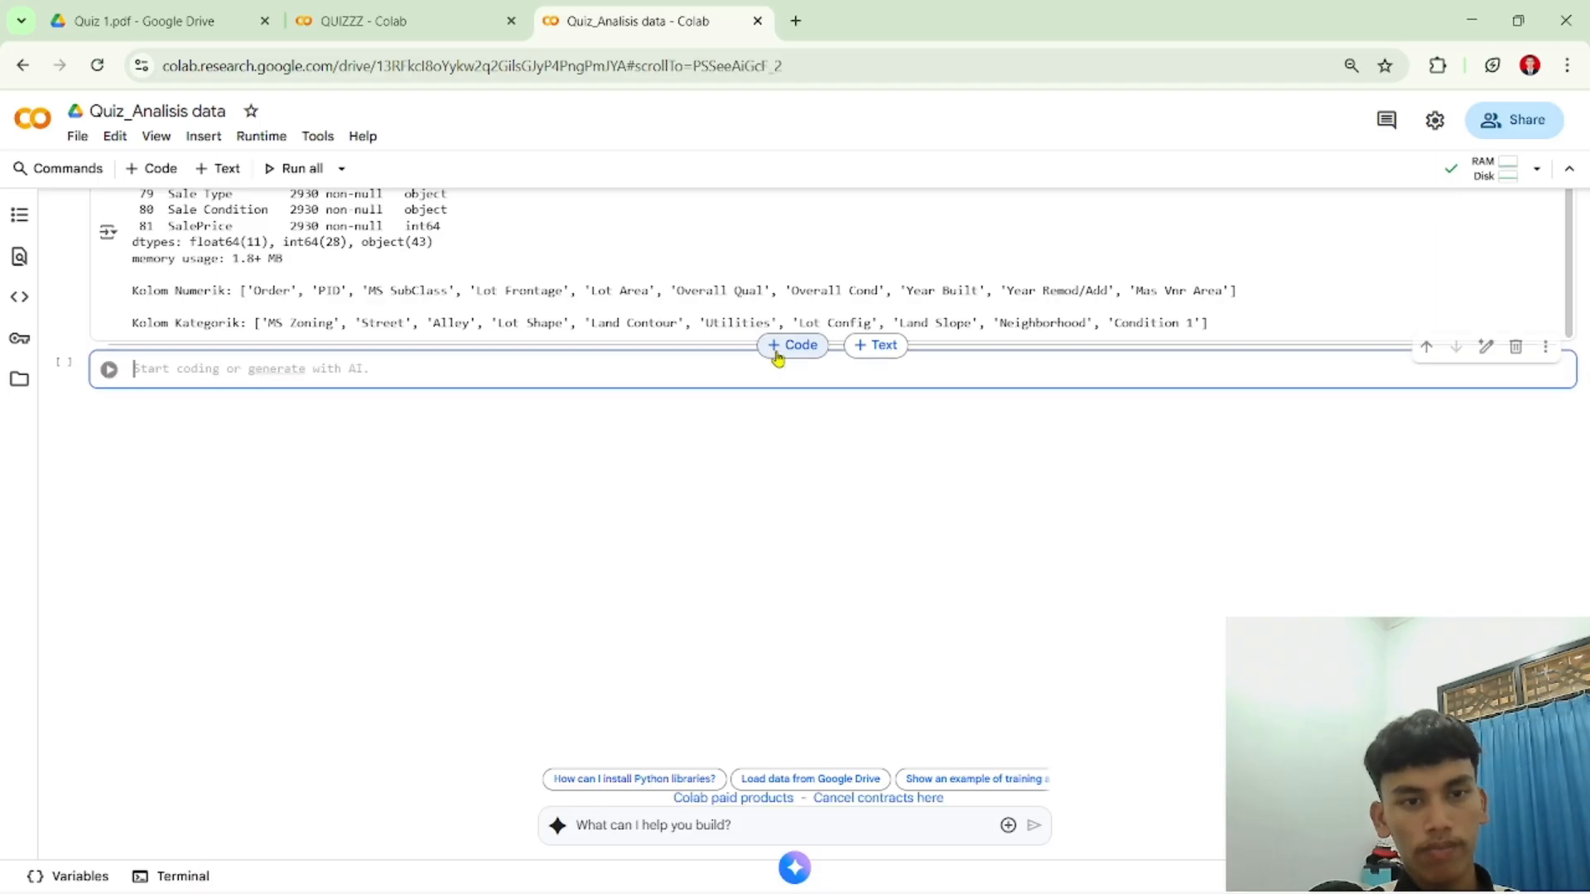
{"action": "left_click", "coordinate": [351, 19]}
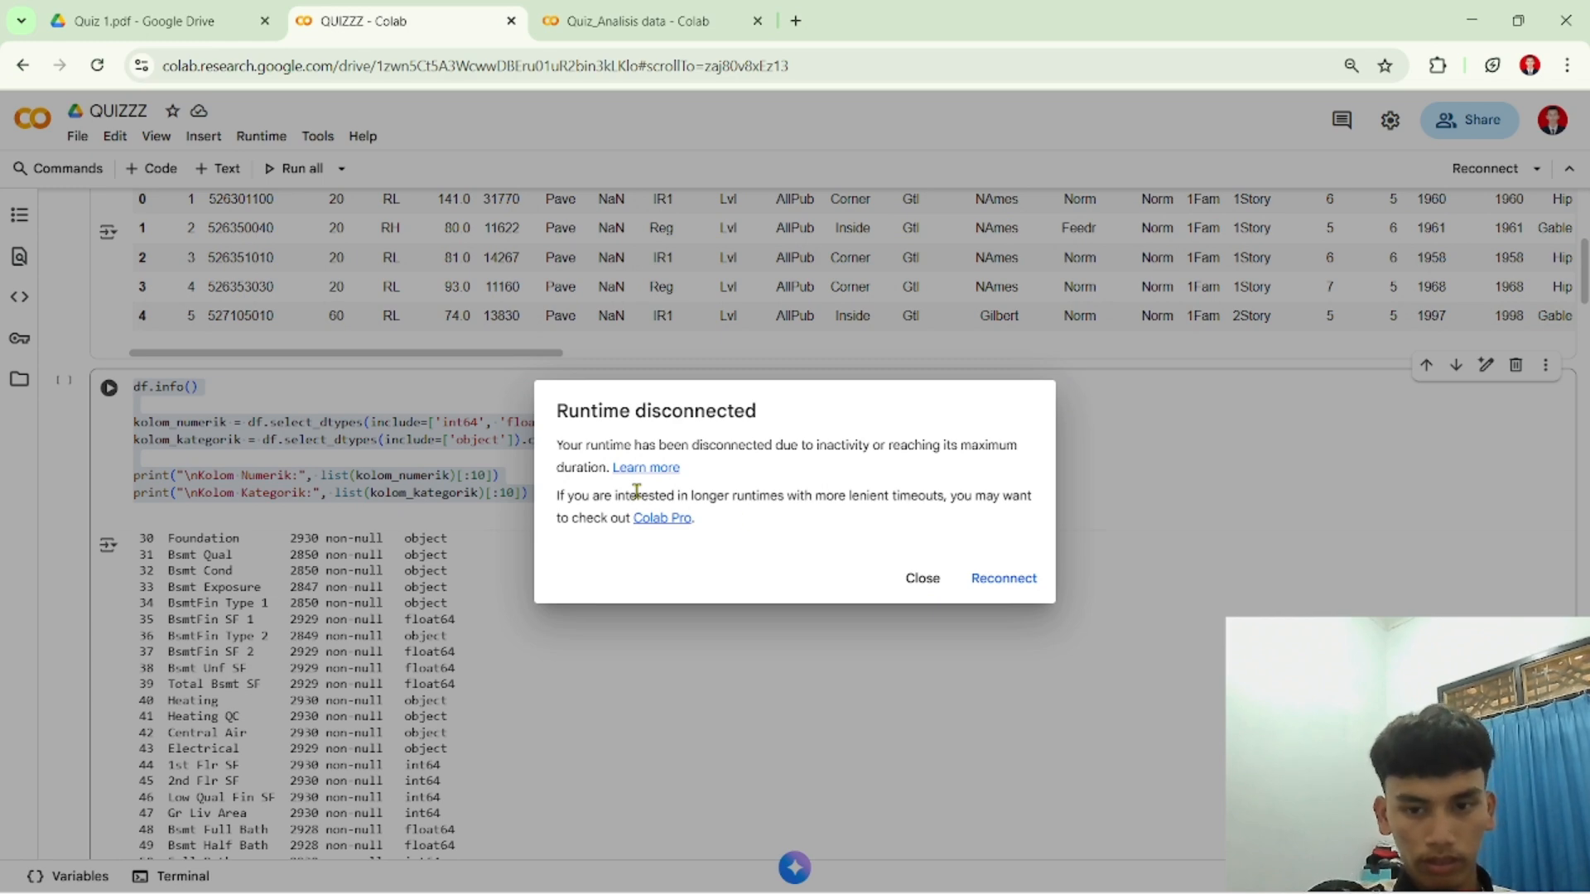
{"action": "left_click", "coordinate": [927, 584]}
{"action": "left_click", "coordinate": [537, 464]}
{"action": "scroll", "coordinate": [537, 465], "scroll_direction": "down", "scroll_amount": 3}
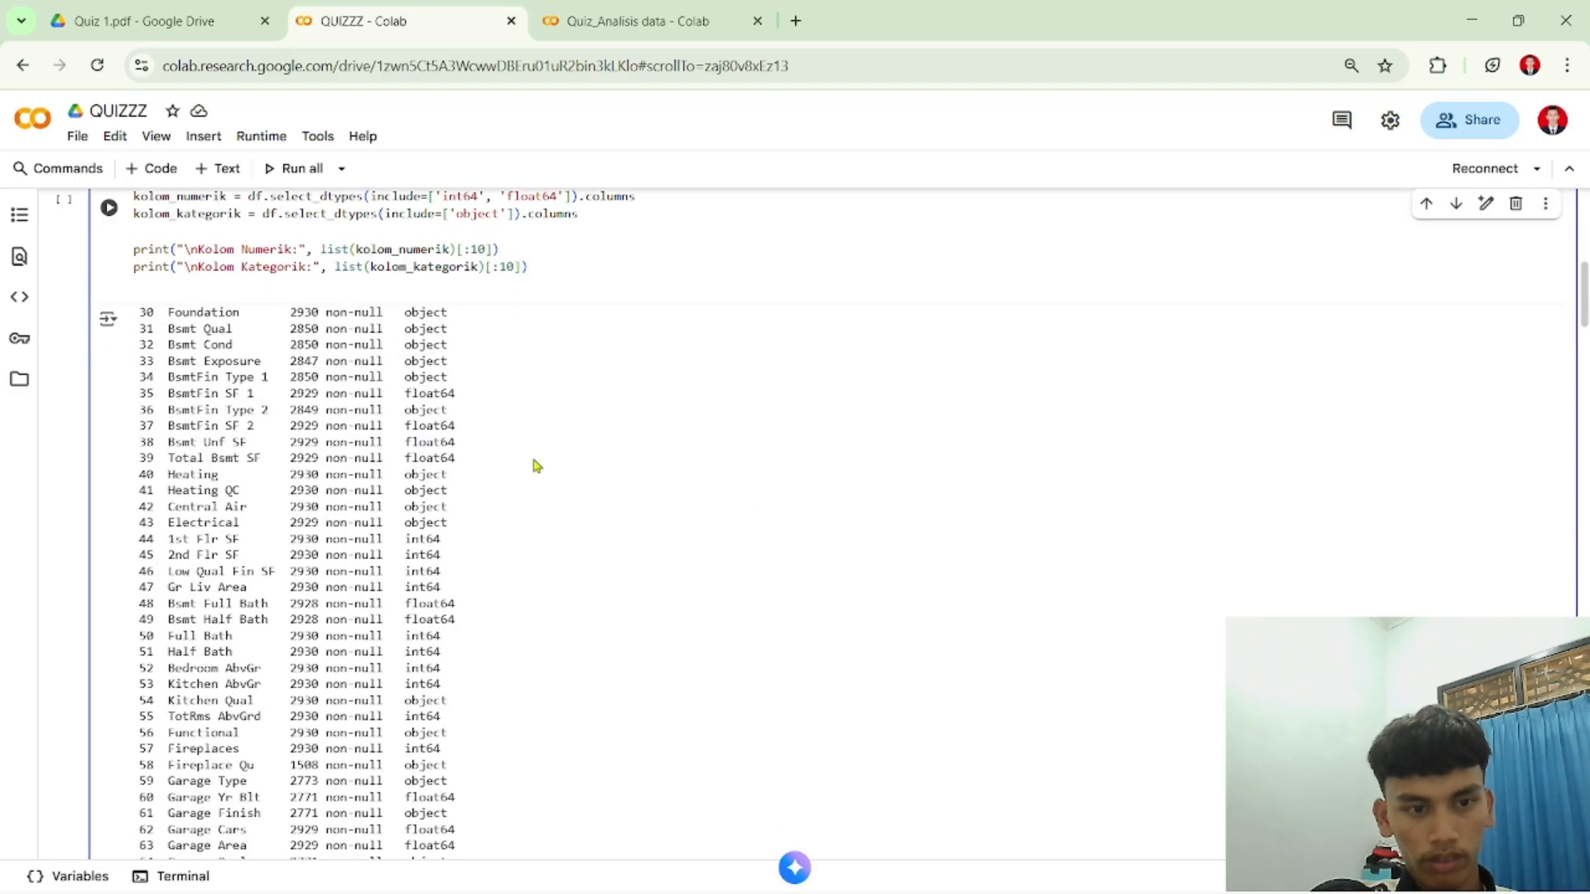
{"action": "scroll", "coordinate": [537, 466], "scroll_direction": "down", "scroll_amount": 9}
{"action": "left_click", "coordinate": [329, 636]}
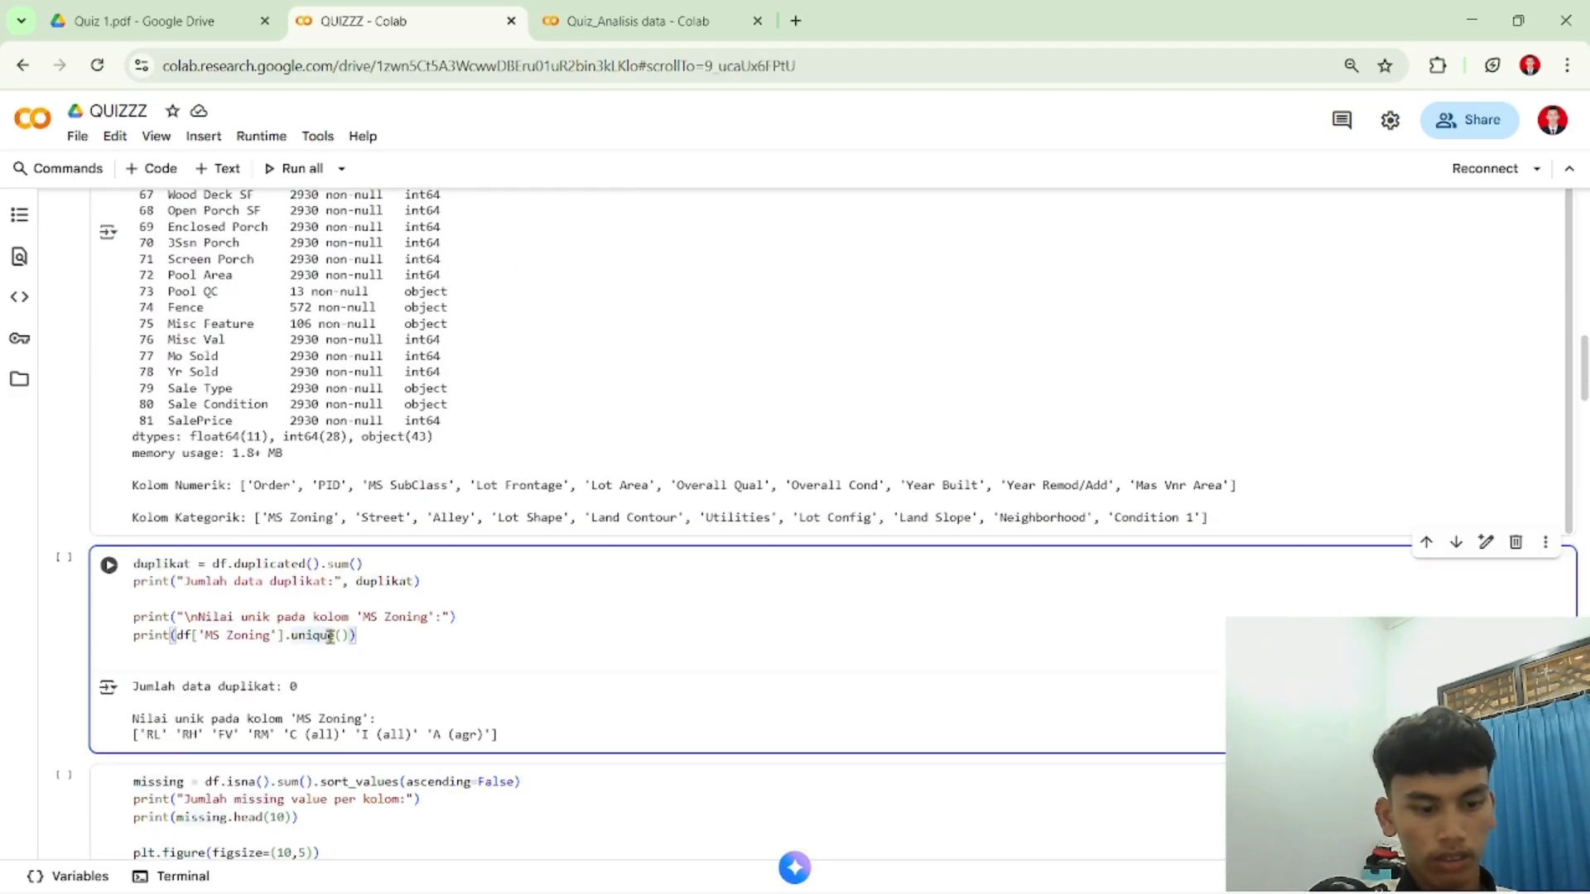
{"action": "key", "text": "ctrl+a"}
{"action": "key", "text": "ctrl+c"}
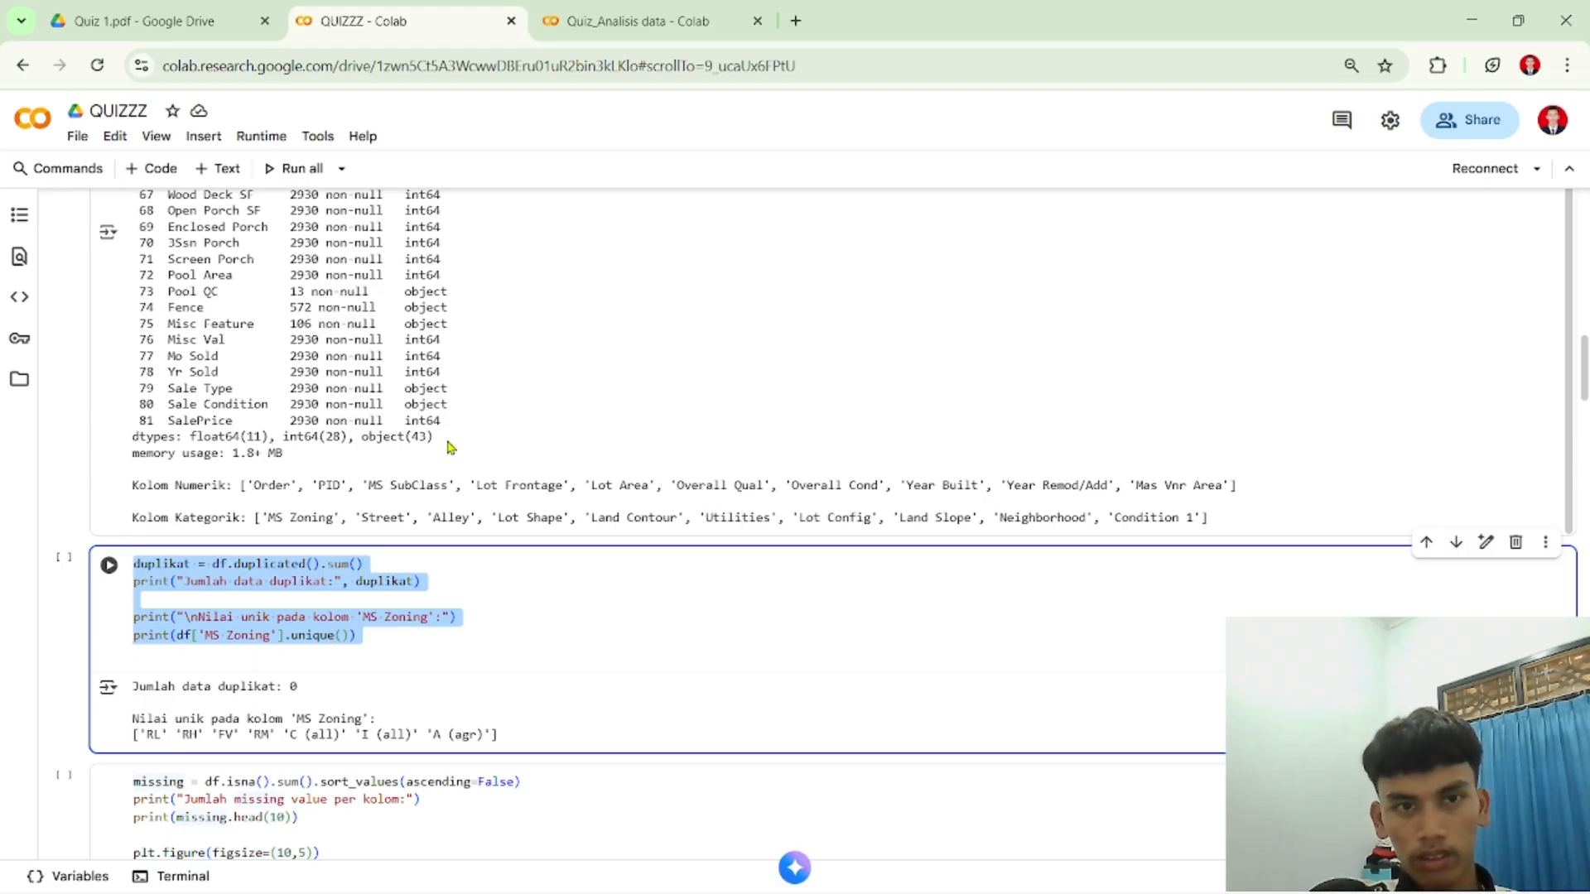
Step: Paste the duplicate count and 'MS Zoning' unique values code into the new Quiz_Analisis data cell and run it
{"action": "left_click", "coordinate": [629, 18]}
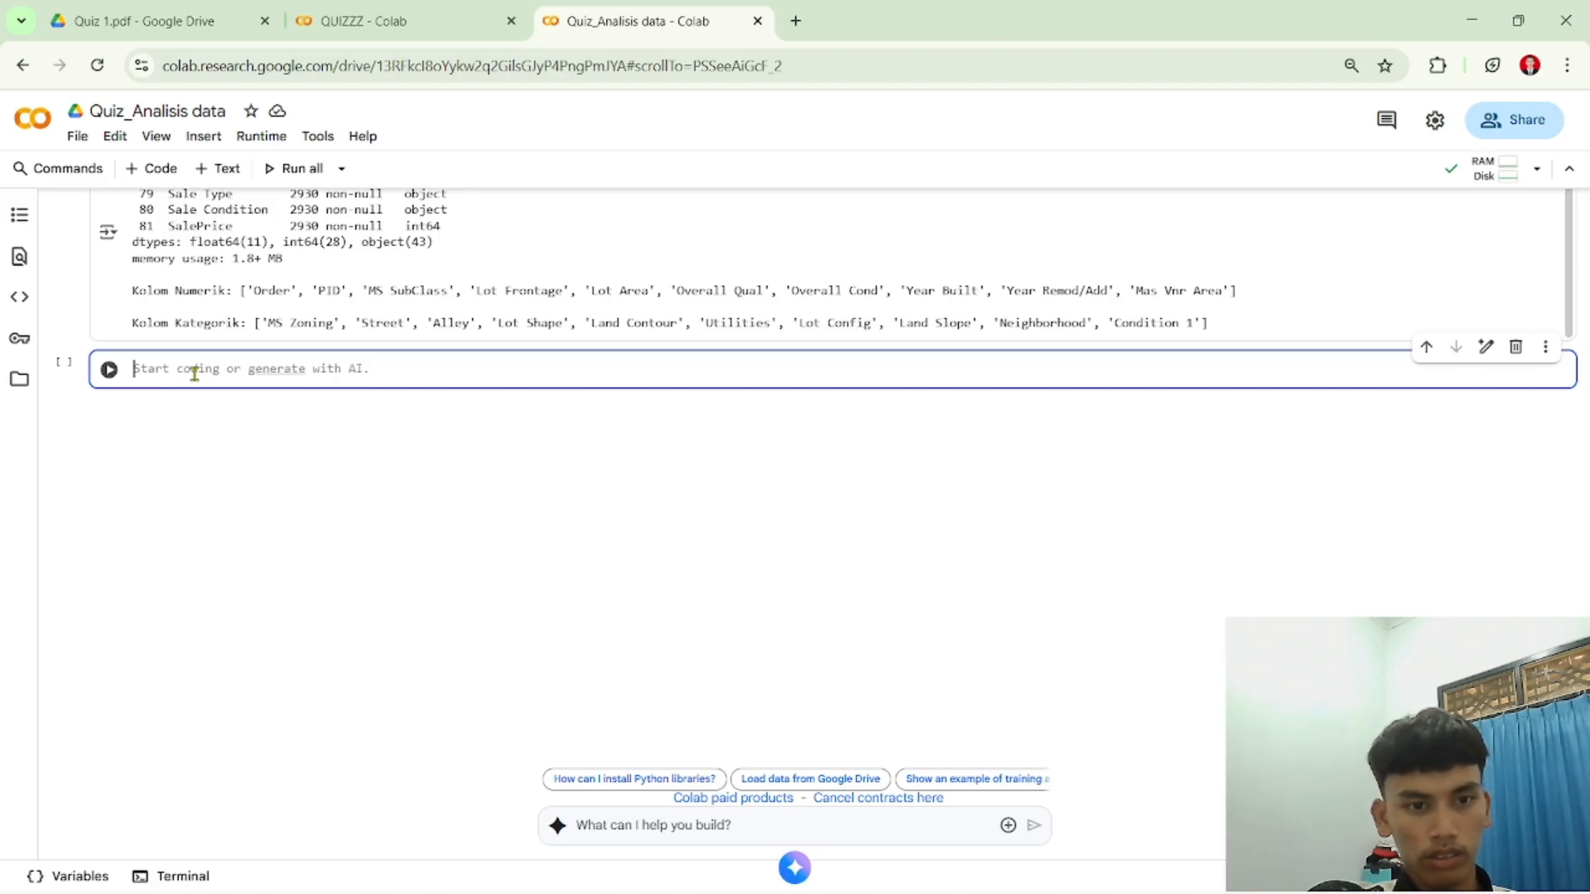
{"action": "key", "text": "ctrl+v"}
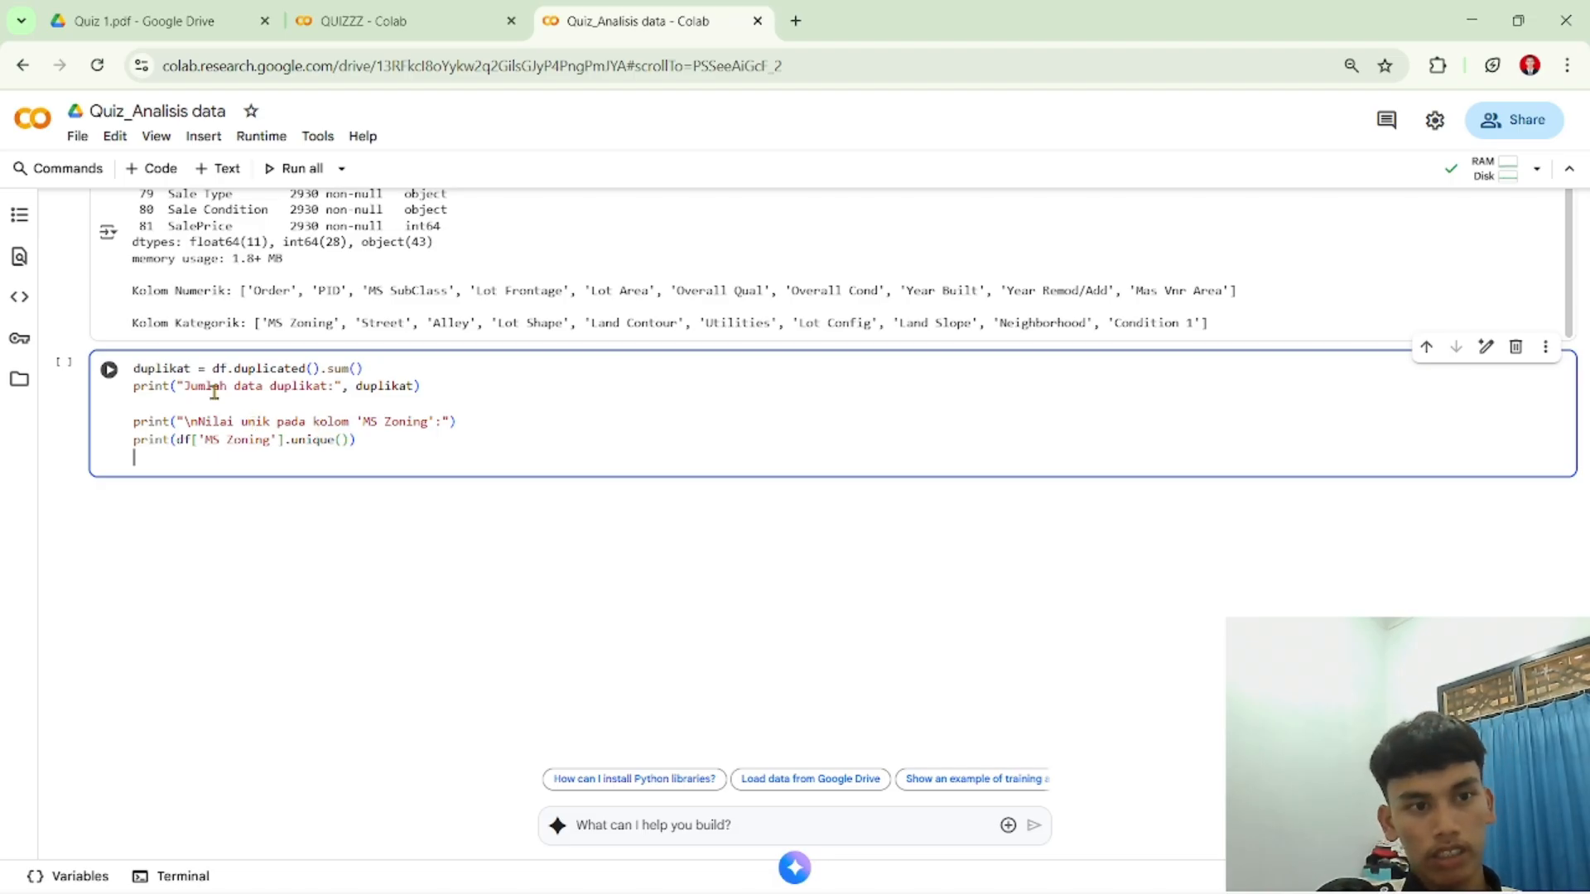
{"action": "left_click", "coordinate": [110, 370]}
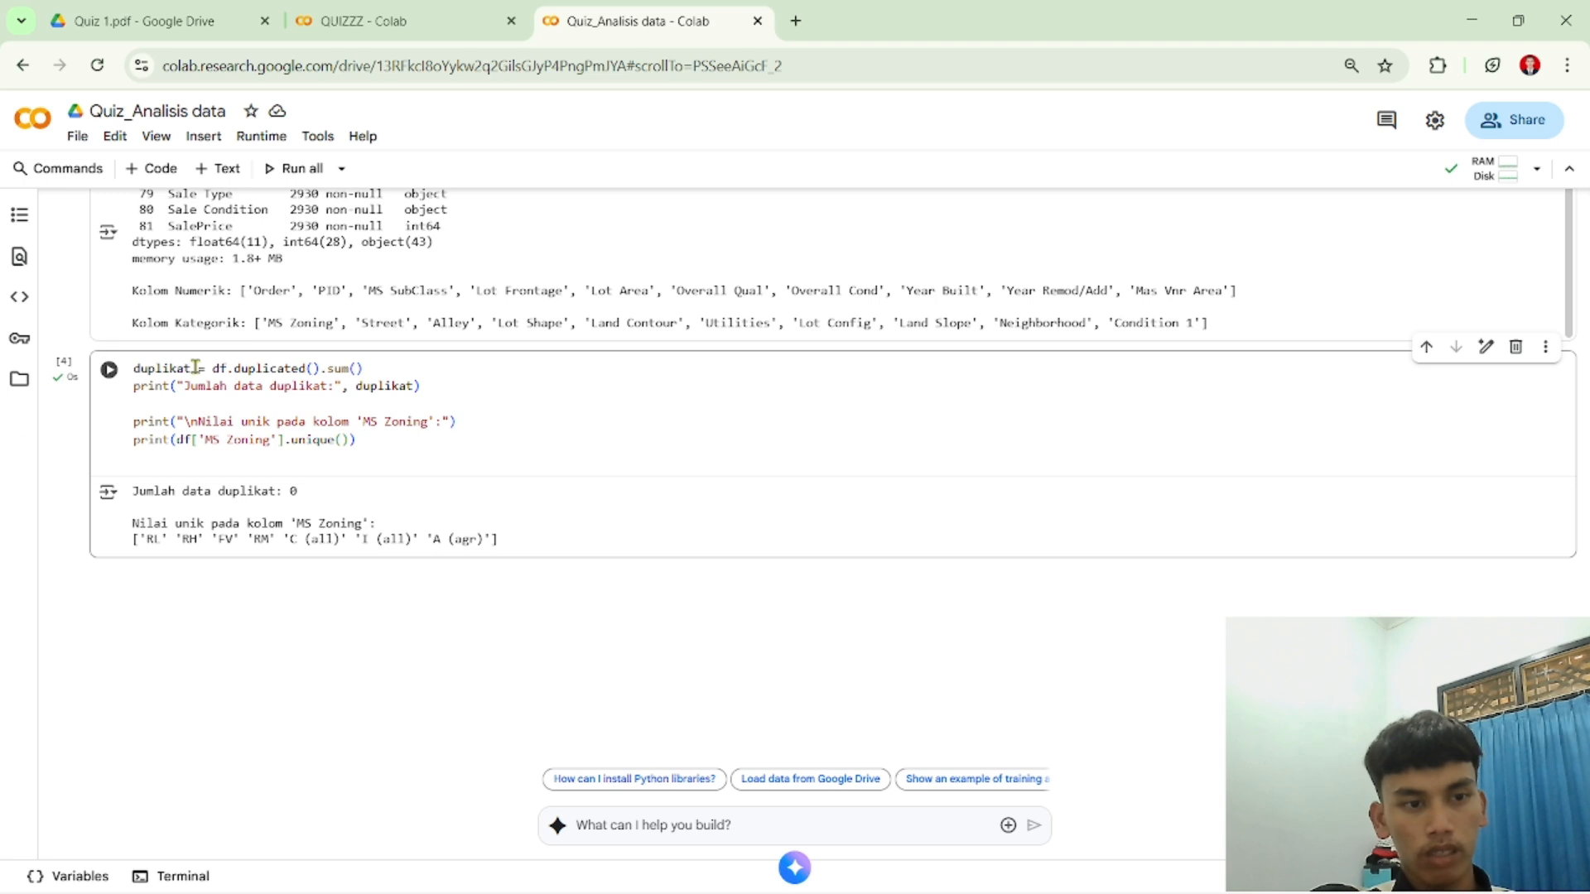
Step: Examine the df.duplicated().sum() expression and the printed duplicate count in the cell output
{"action": "left_click_drag", "start_coordinate": [214, 369], "coordinate": [370, 373]}
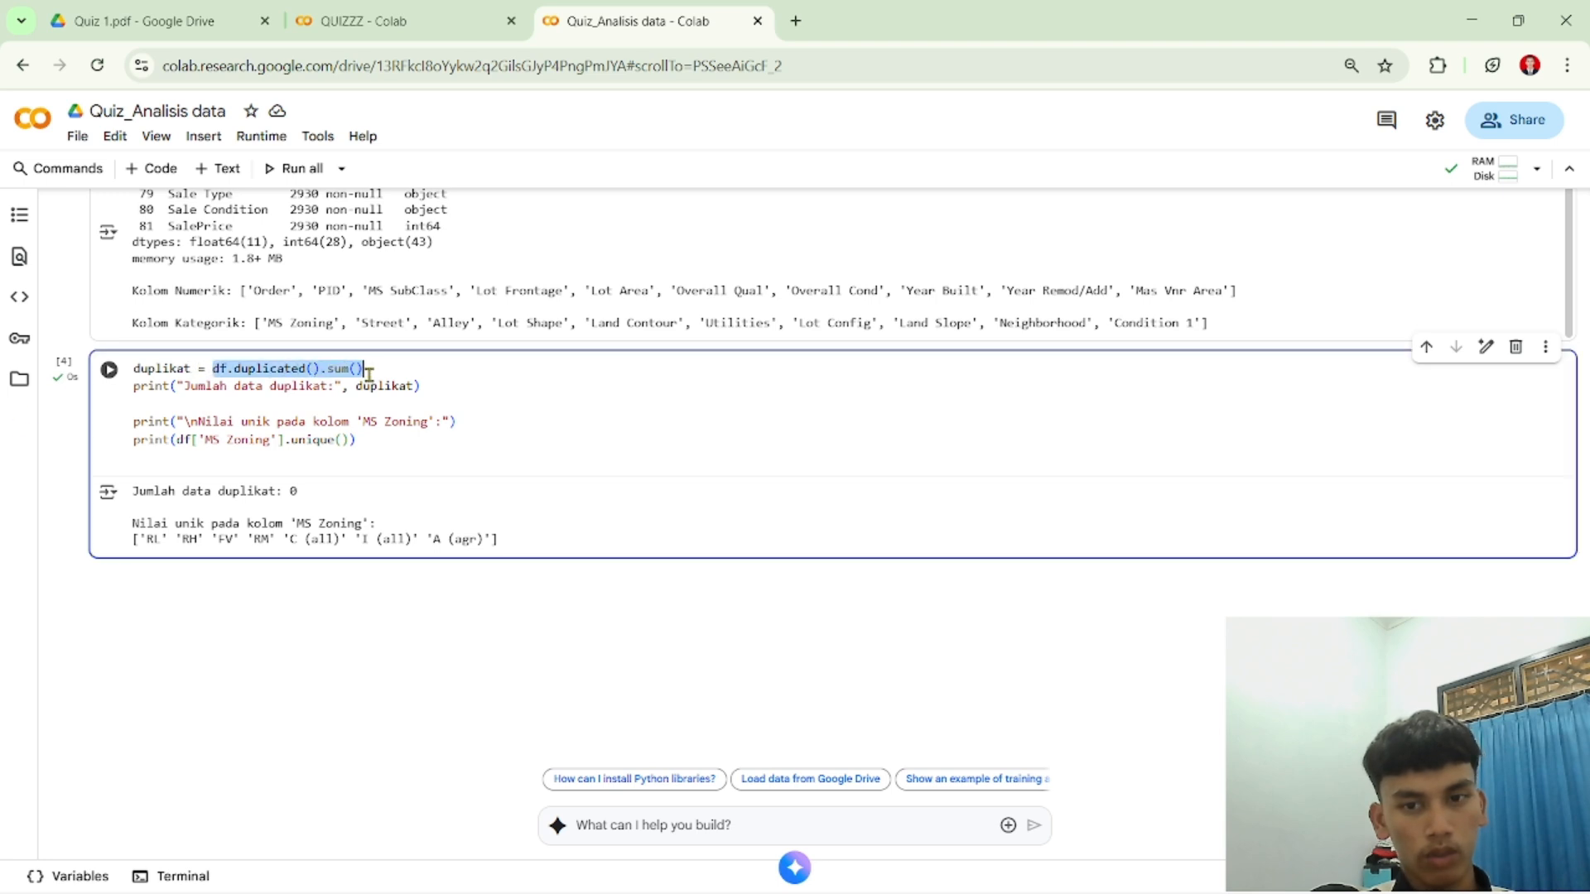
{"action": "left_click", "coordinate": [370, 374]}
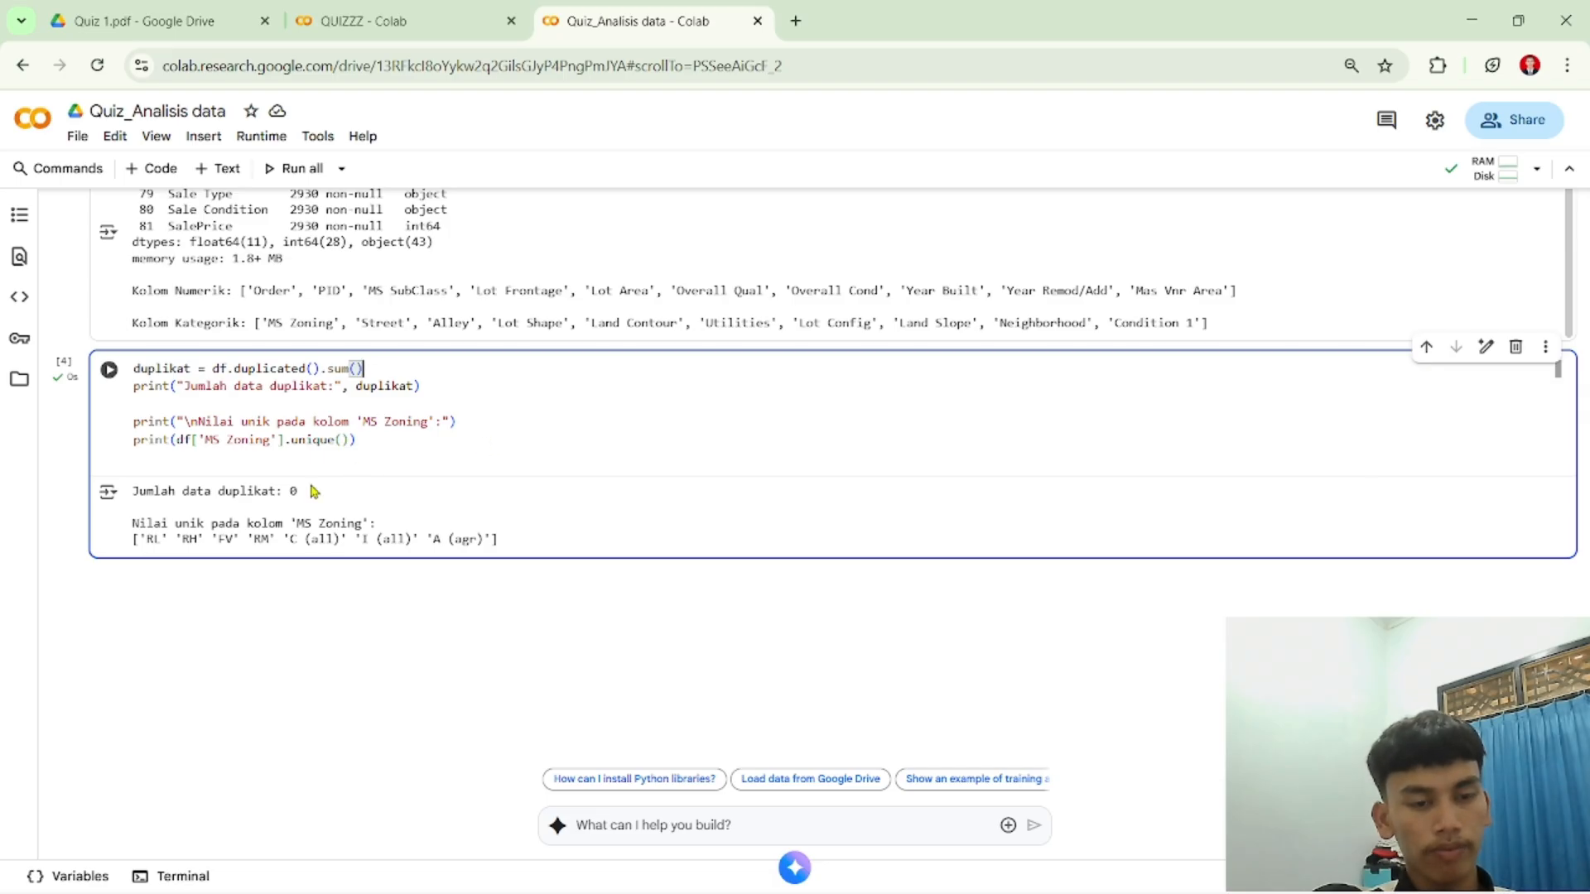
{"action": "left_click_drag", "start_coordinate": [298, 492], "coordinate": [210, 492]}
{"action": "left_click", "coordinate": [261, 491]}
{"action": "scroll", "coordinate": [261, 491], "scroll_direction": "up", "scroll_amount": 5}
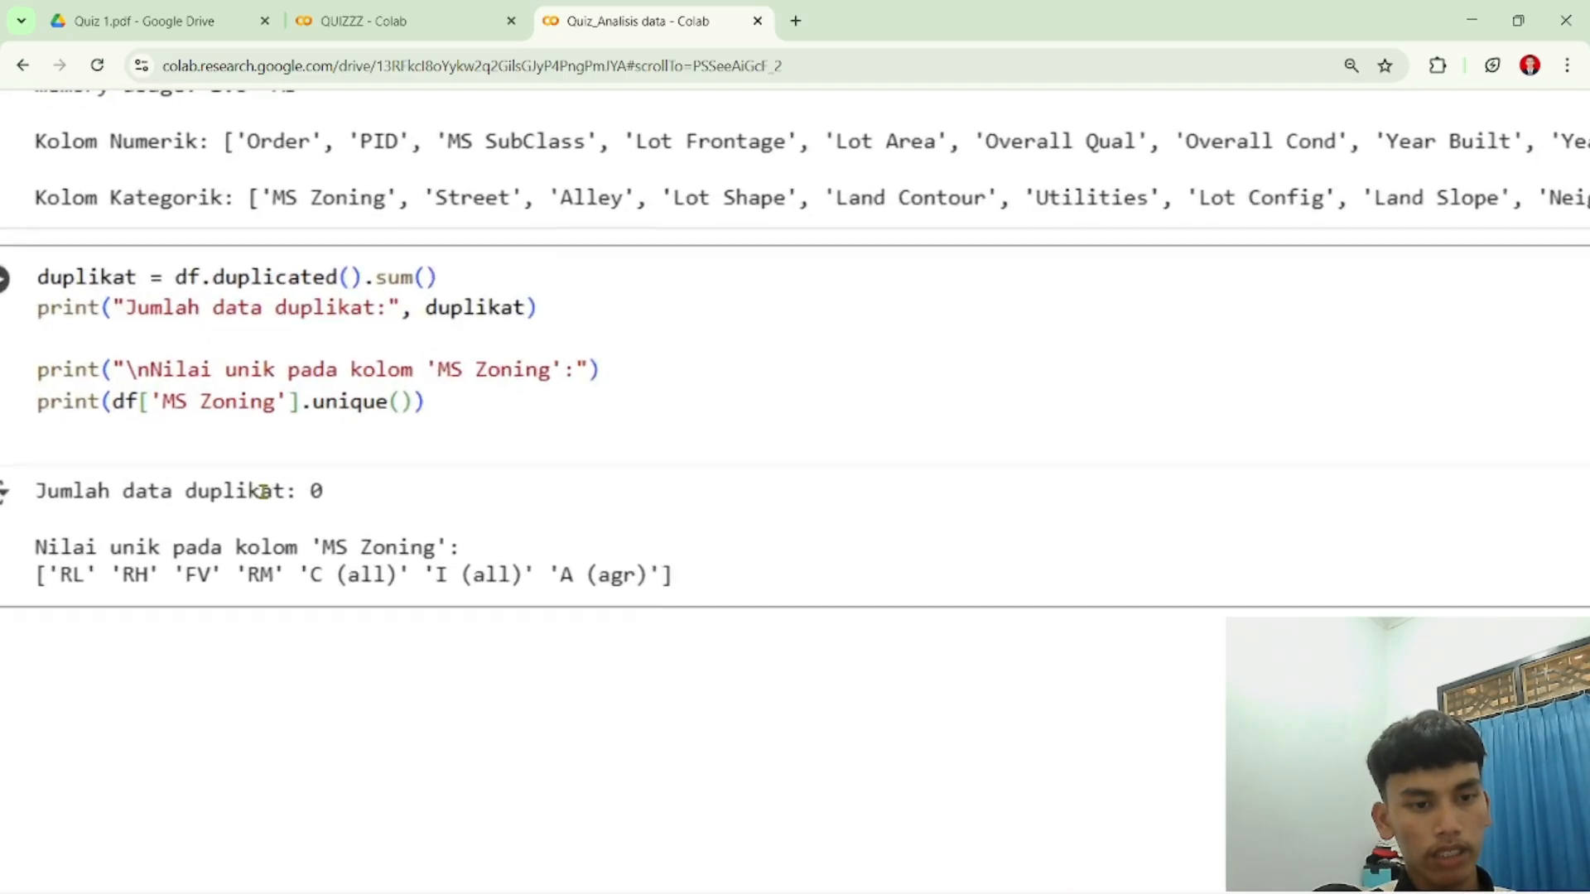
{"action": "scroll", "coordinate": [260, 491], "scroll_direction": "left", "scroll_amount": 2}
{"action": "scroll", "coordinate": [259, 489], "scroll_direction": "down", "scroll_amount": 1}
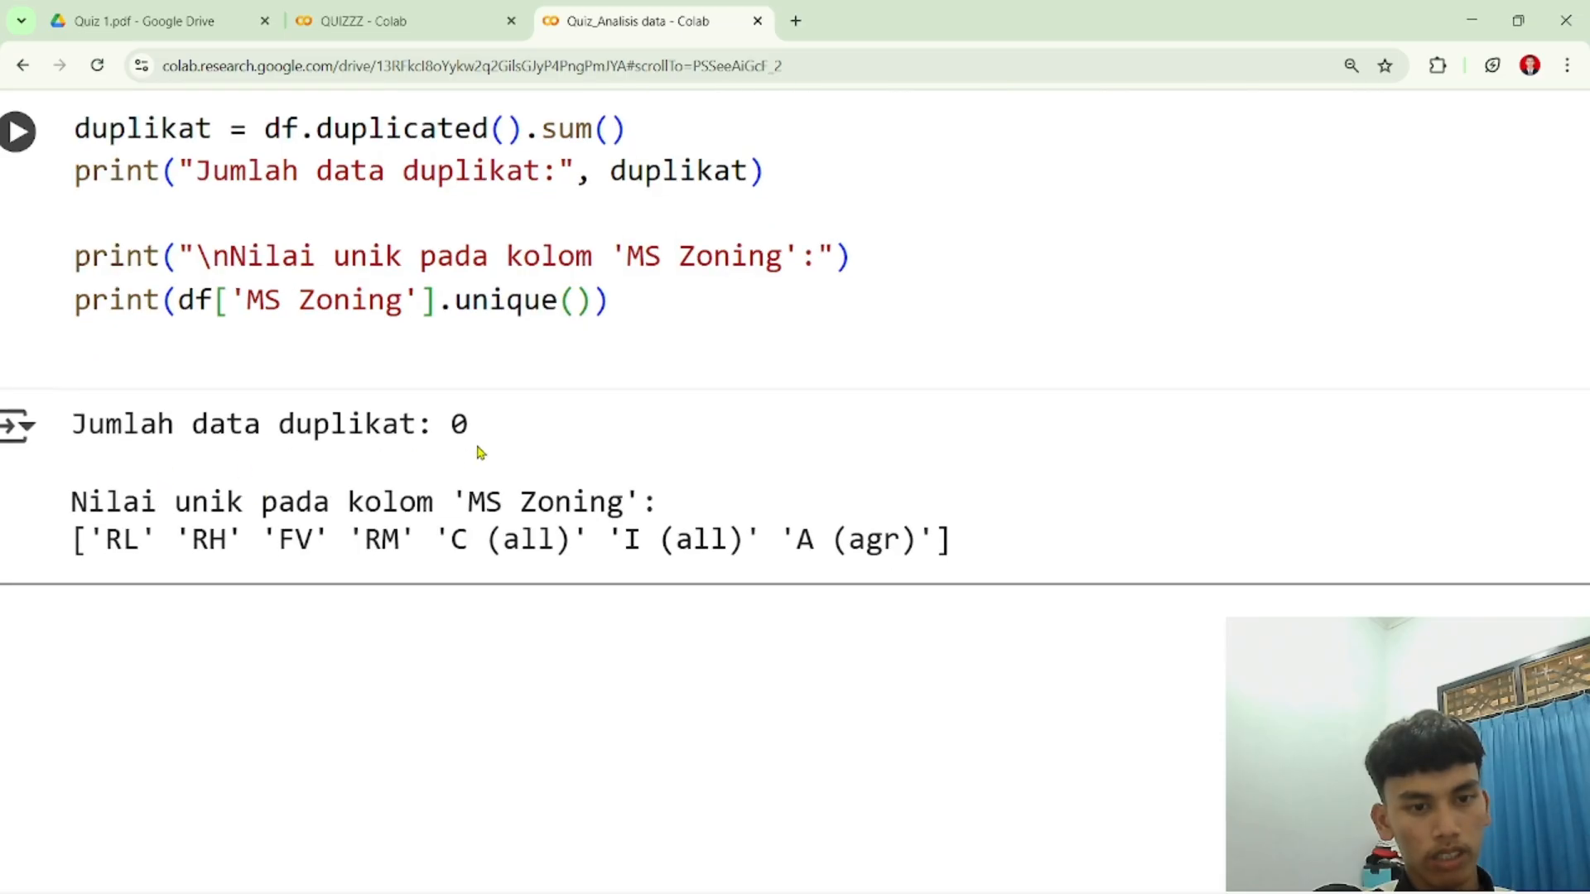
Step: Examine the duplicate count and the unique values of the 'MS Zoning' column in the cell output
{"action": "scroll", "coordinate": [480, 451], "scroll_direction": "right", "scroll_amount": 1}
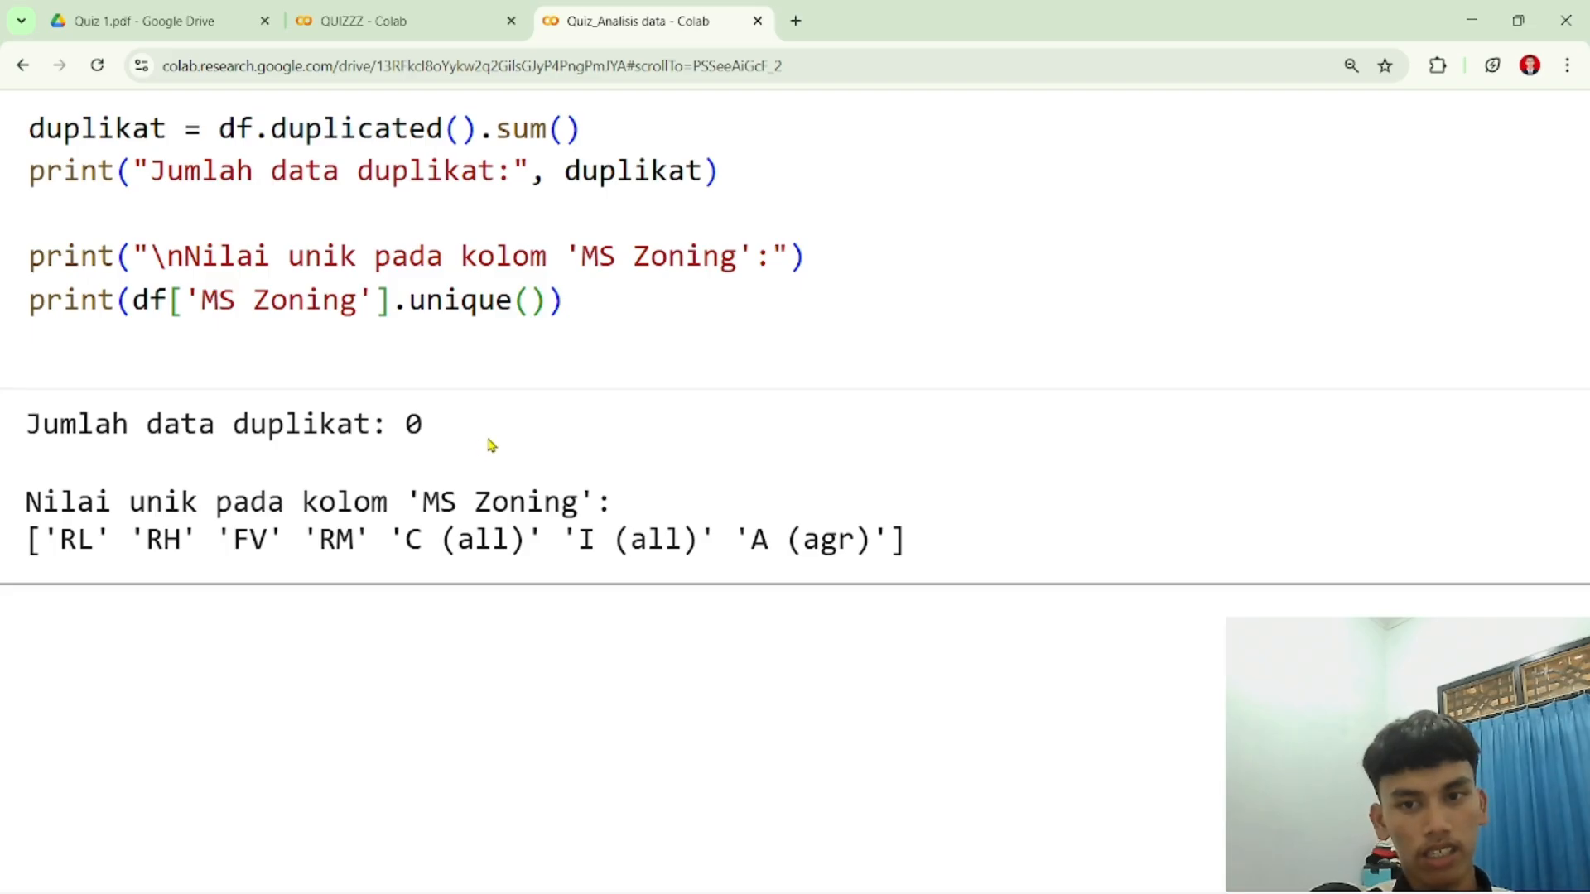
{"action": "scroll", "coordinate": [495, 442], "scroll_direction": "down", "scroll_amount": 1}
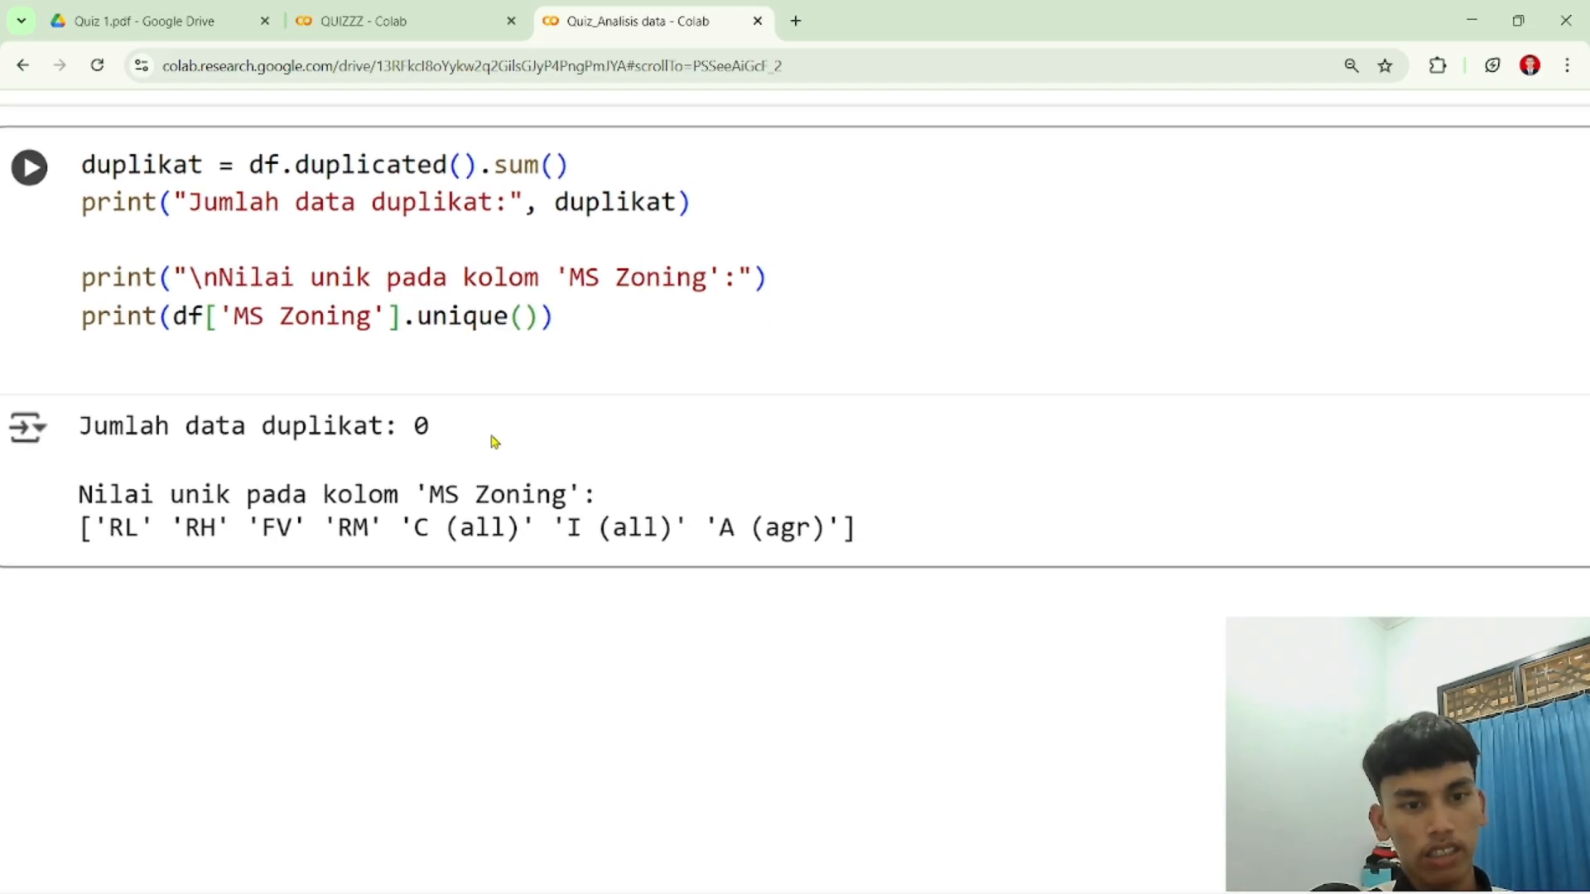
{"action": "scroll", "coordinate": [494, 441], "scroll_direction": "down", "scroll_amount": 1}
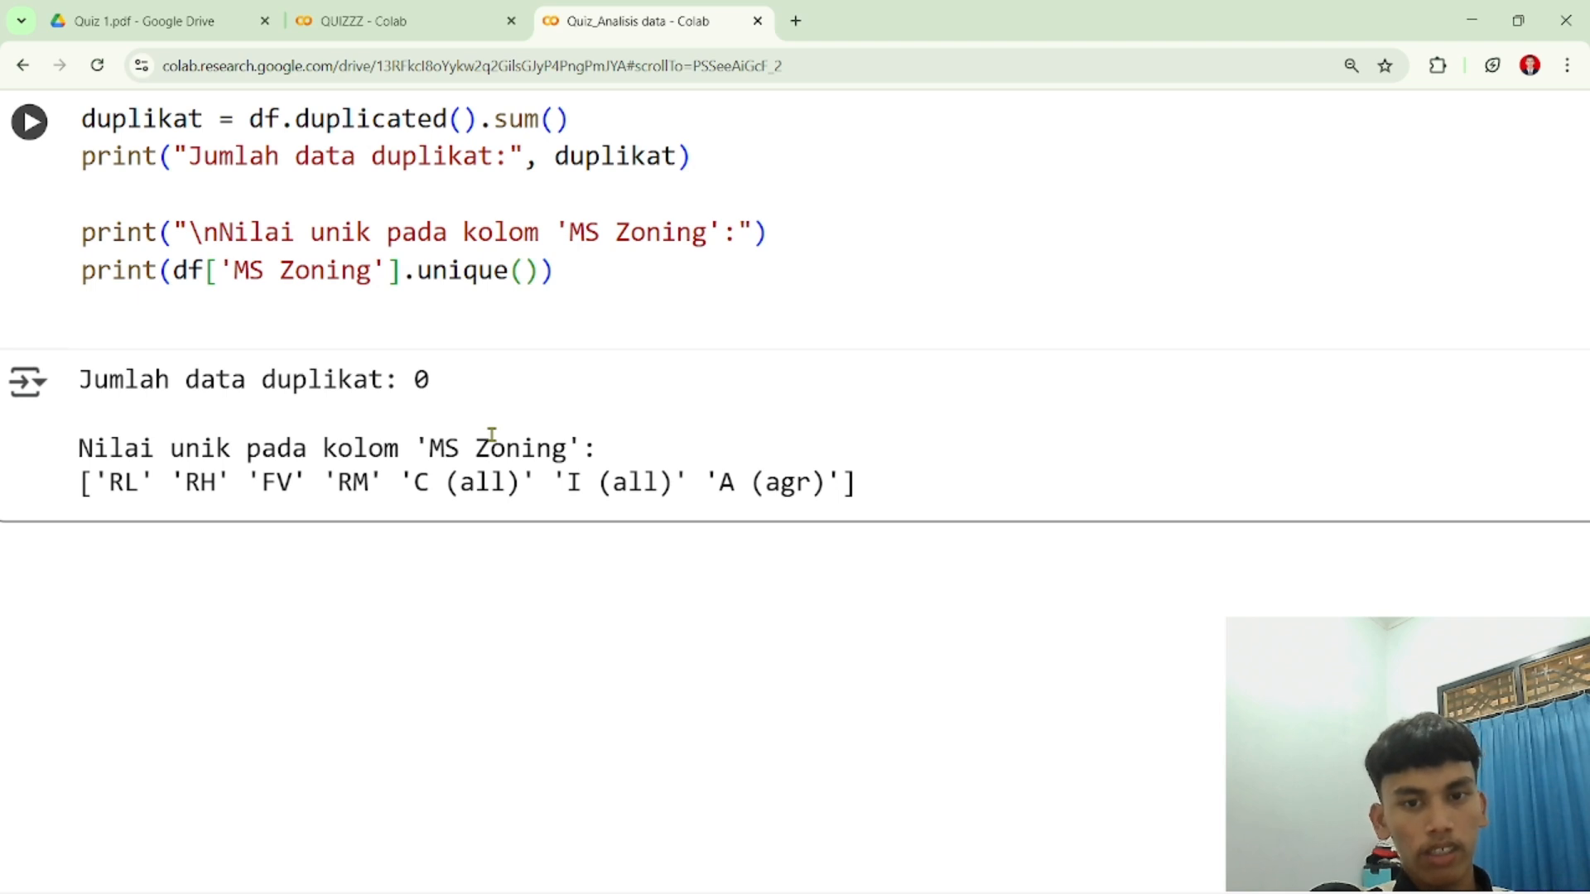
{"action": "scroll", "coordinate": [492, 434], "scroll_direction": "up", "scroll_amount": 1}
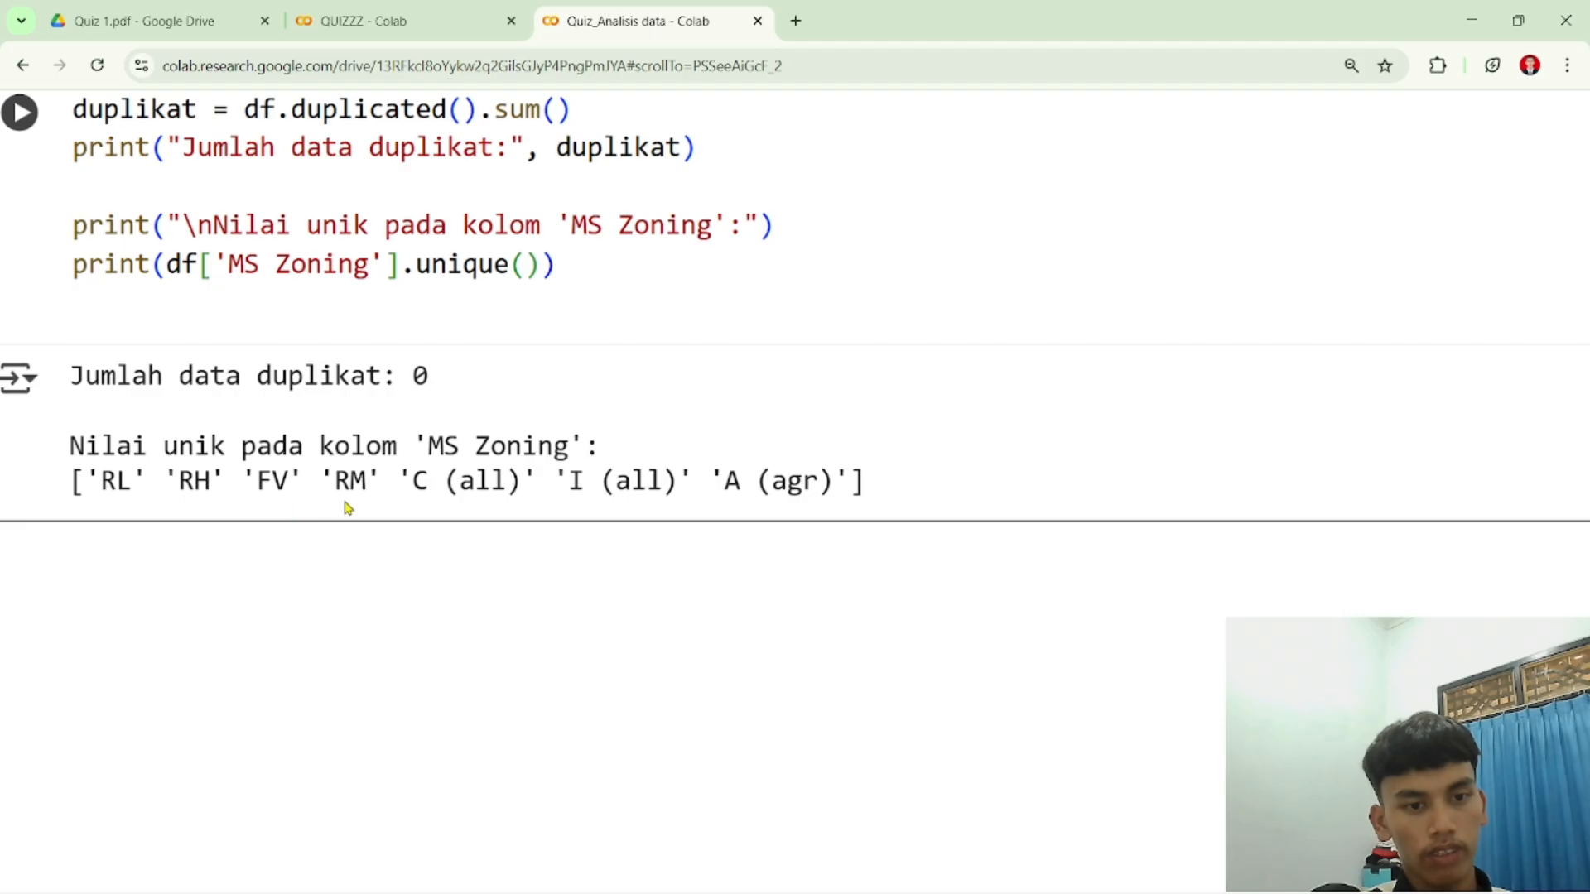
{"action": "scroll", "coordinate": [600, 515], "scroll_direction": "right", "scroll_amount": 1}
{"action": "scroll", "coordinate": [600, 514], "scroll_direction": "right", "scroll_amount": 5}
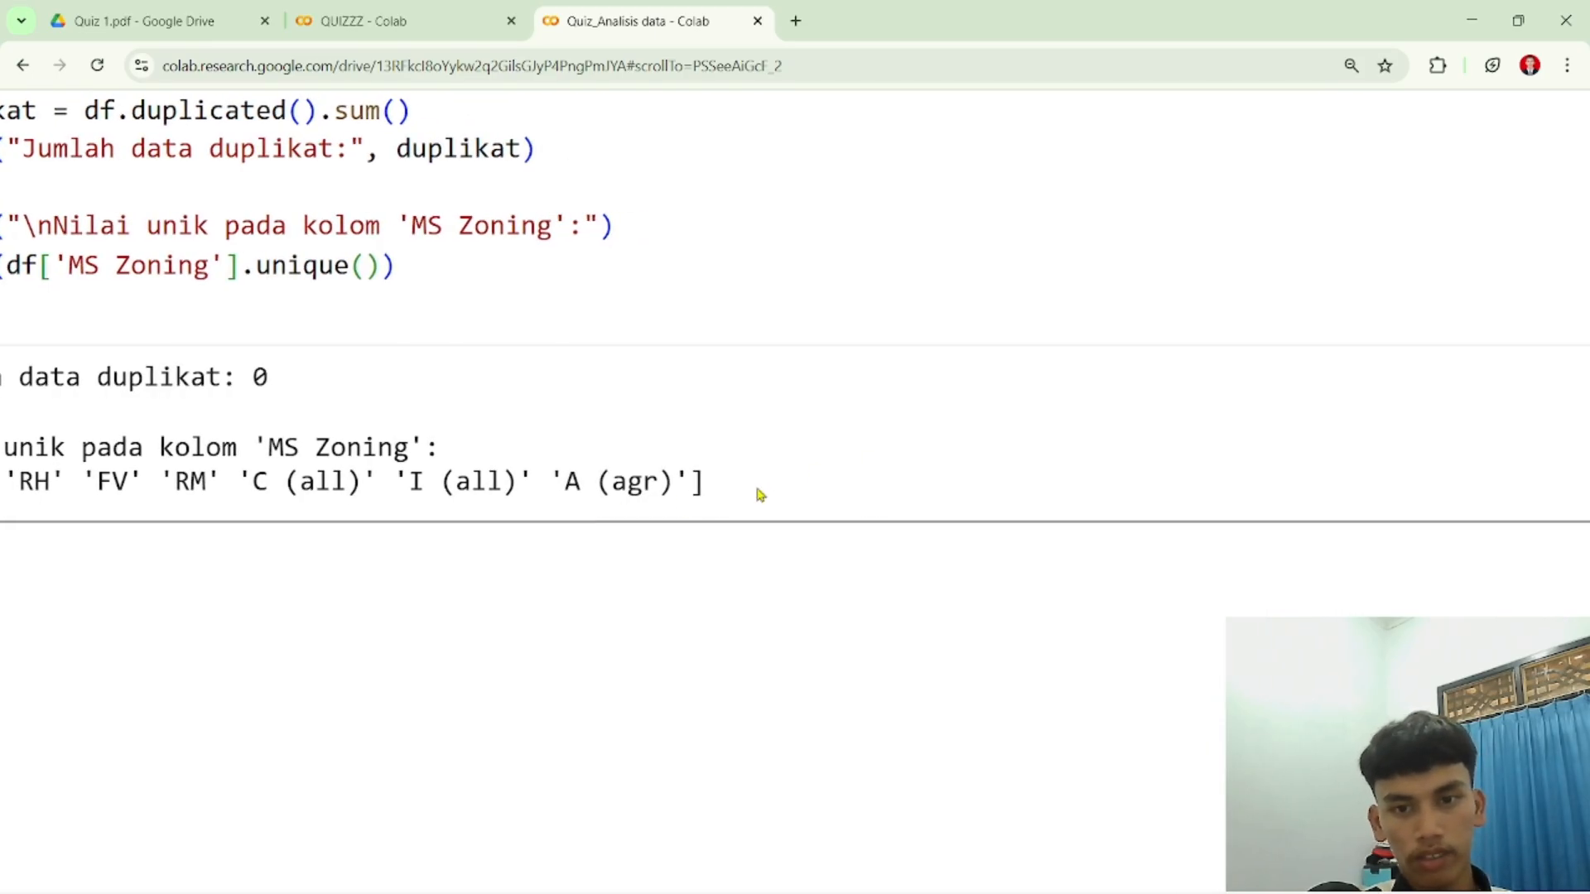
{"action": "scroll", "coordinate": [587, 579], "scroll_direction": "down", "scroll_amount": 3}
{"action": "scroll", "coordinate": [589, 579], "scroll_direction": "down", "scroll_amount": 1}
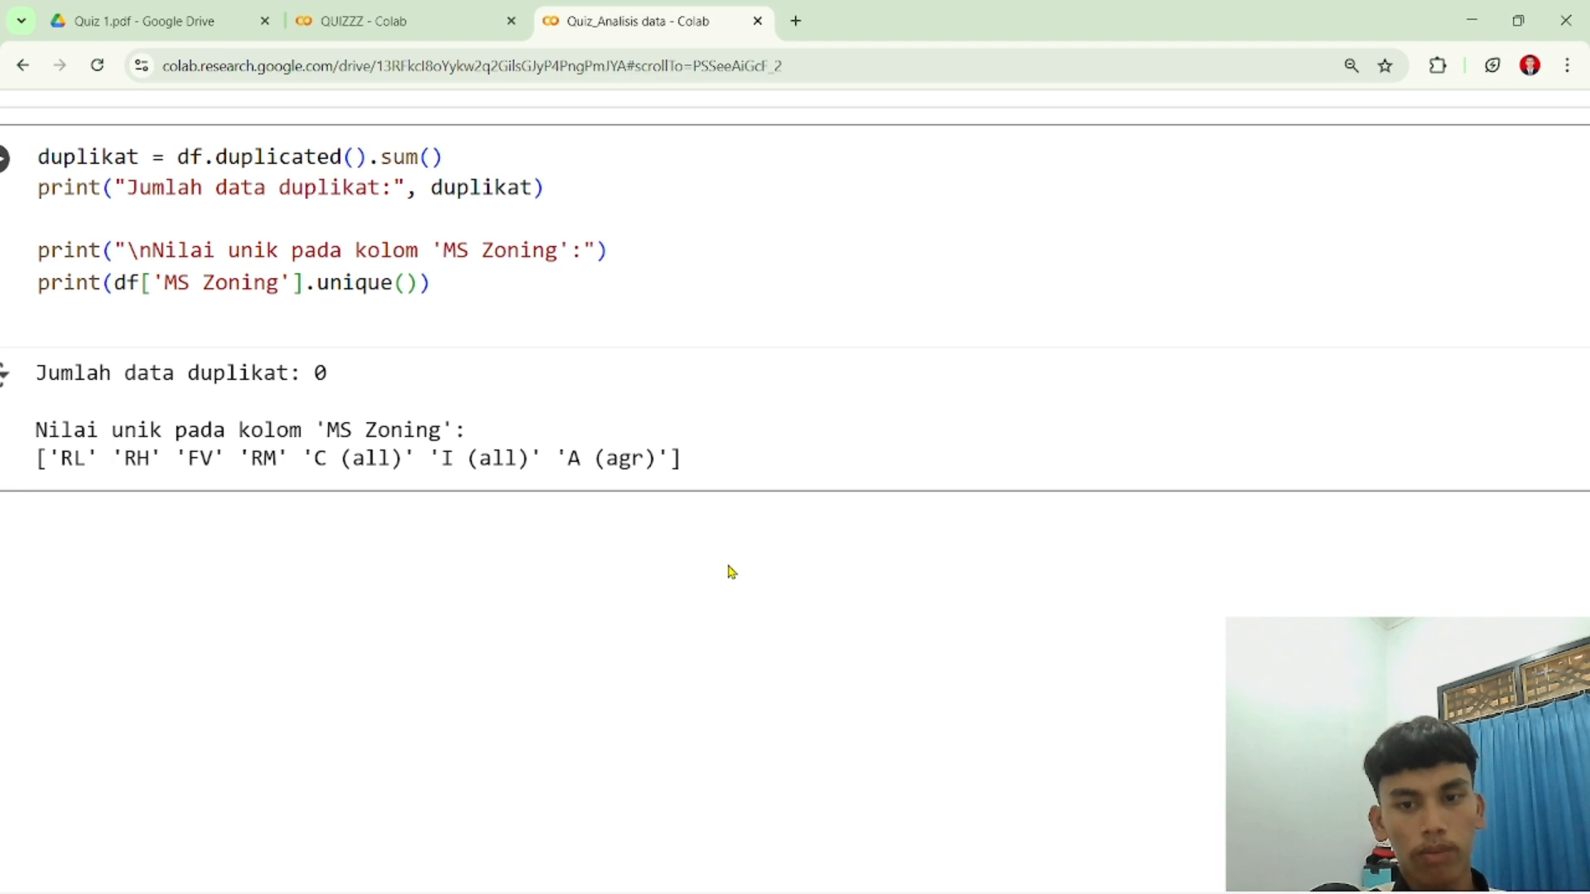
Step: Add an empty code cell below the duplicate count and 'MS Zoning' output
{"action": "key", "text": "ctrl+minus"}
{"action": "key", "text": "ctrl+minus"}
{"action": "key", "text": "ctrl+minus"}
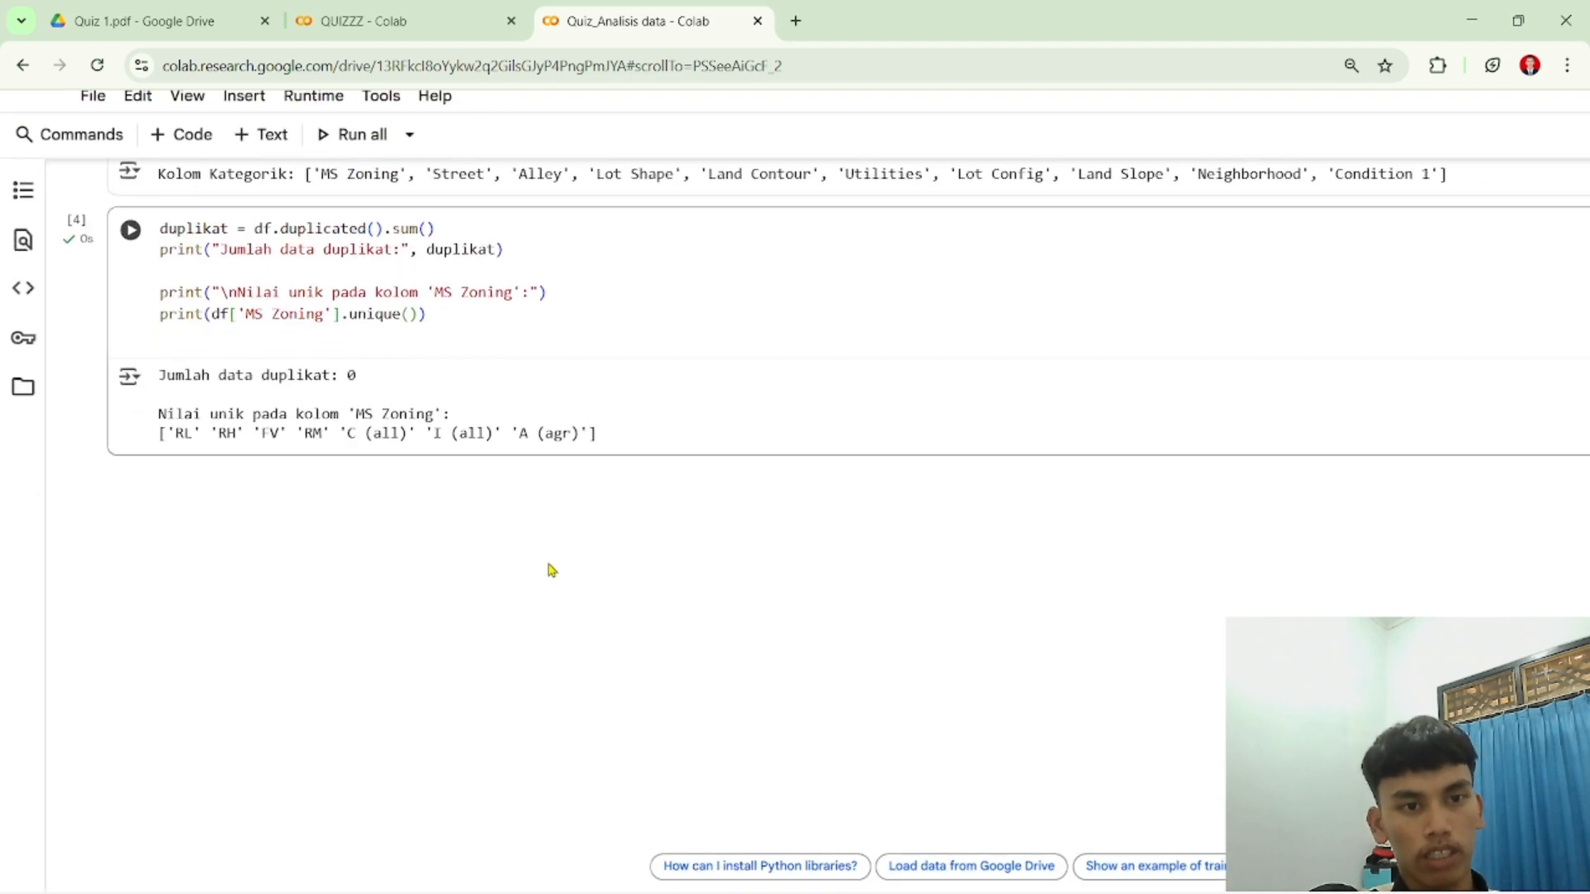
{"action": "scroll", "coordinate": [553, 569], "scroll_direction": "down", "scroll_amount": 1}
{"action": "mouse_move", "coordinate": [781, 411]}
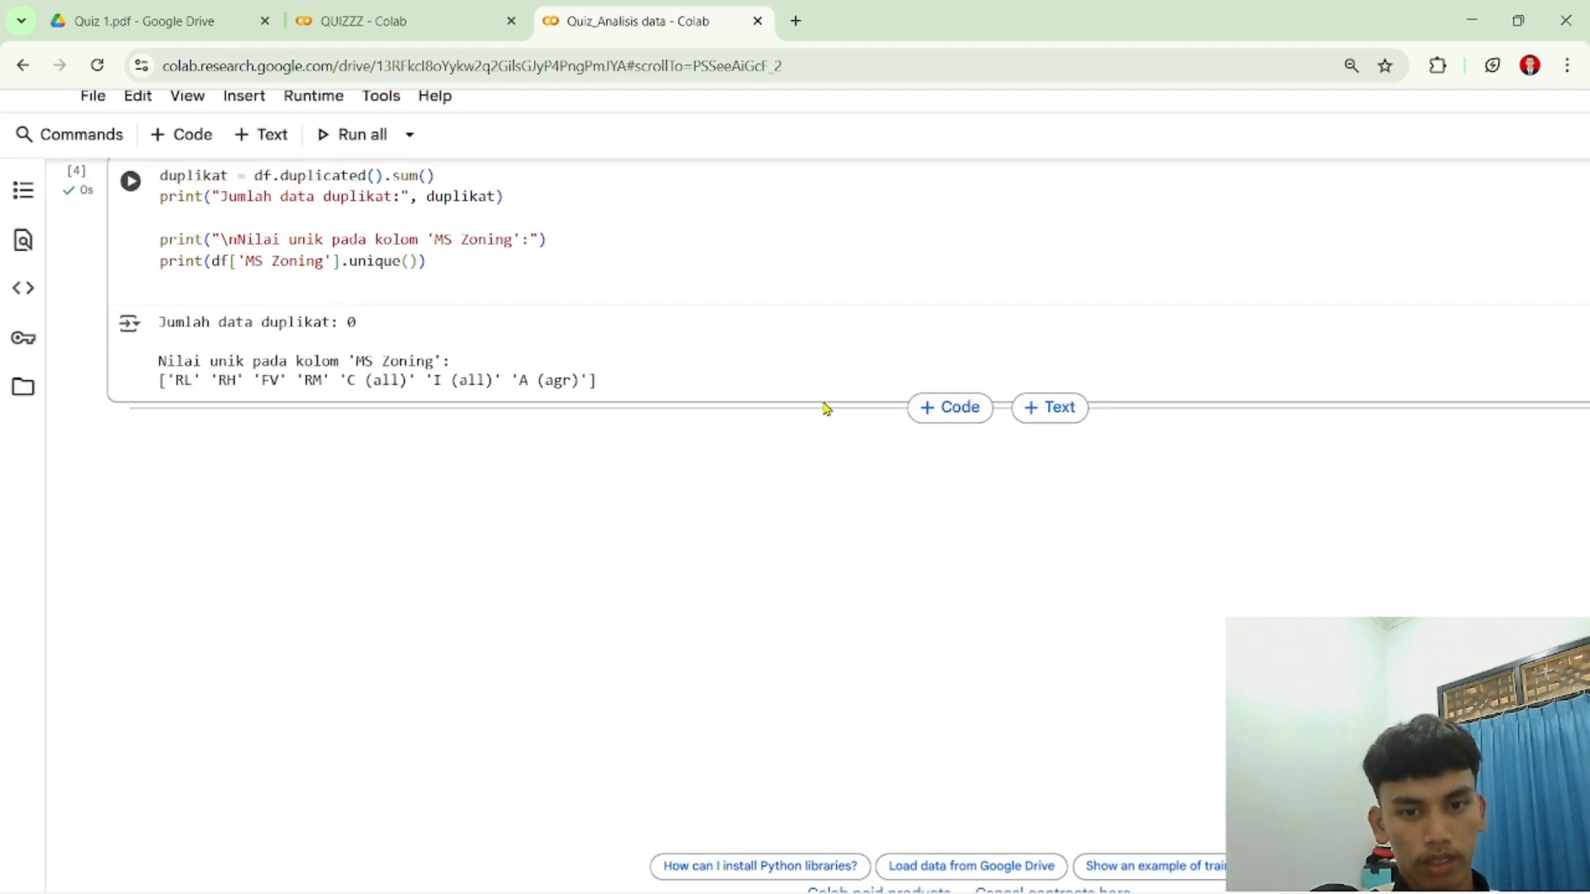
{"action": "key", "text": "ctrl+minus"}
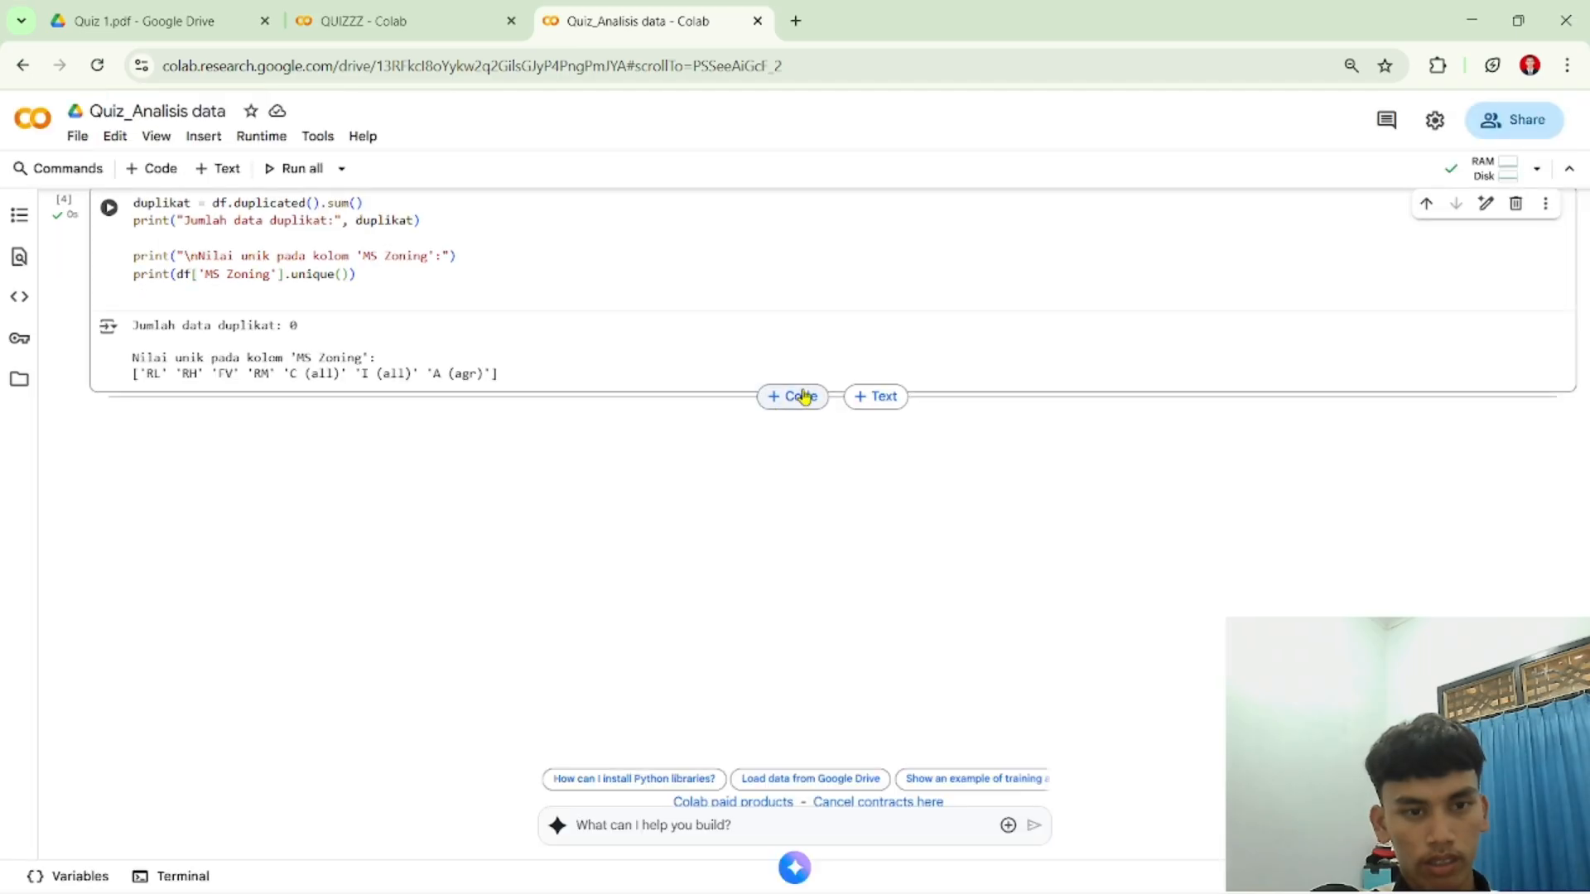
{"action": "left_click", "coordinate": [801, 396]}
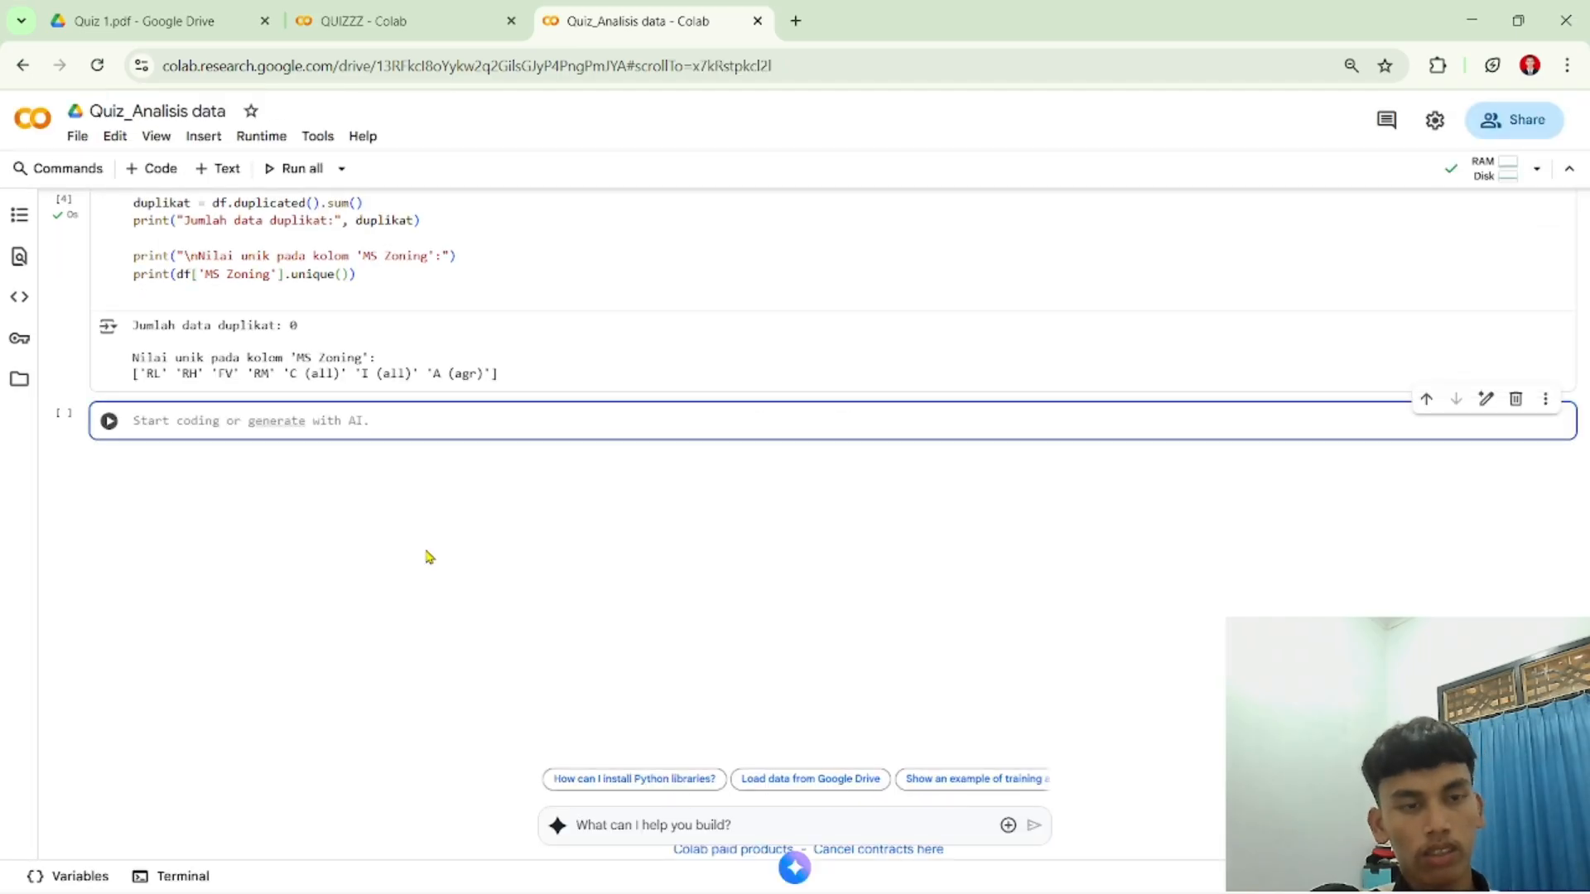
{"action": "scroll", "coordinate": [417, 358], "scroll_direction": "up", "scroll_amount": 3}
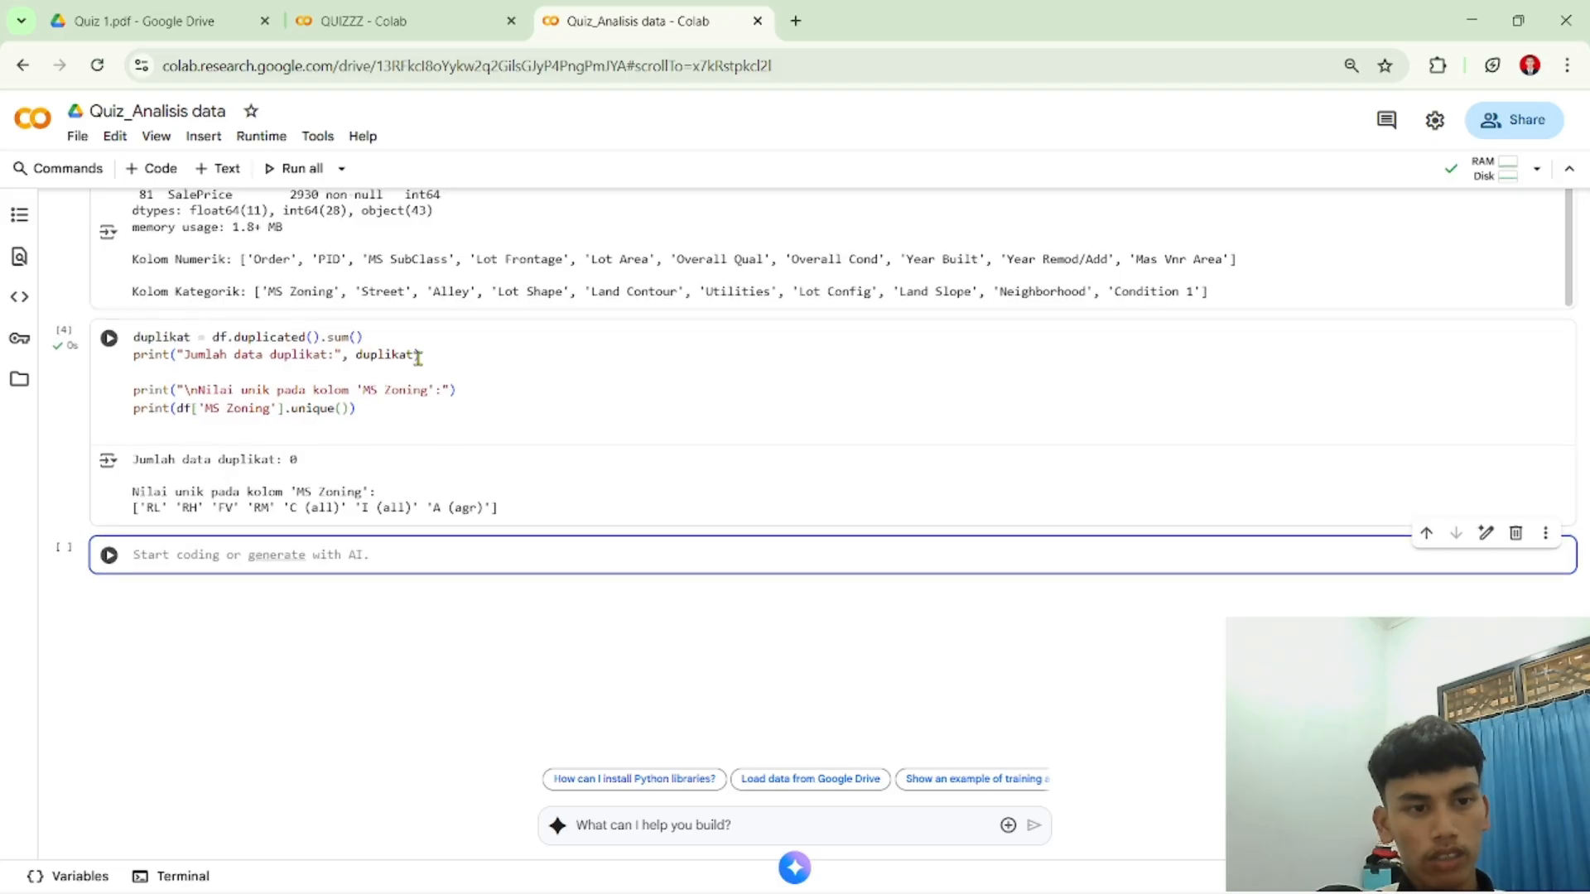
{"action": "scroll", "coordinate": [417, 358], "scroll_direction": "down", "scroll_amount": 3}
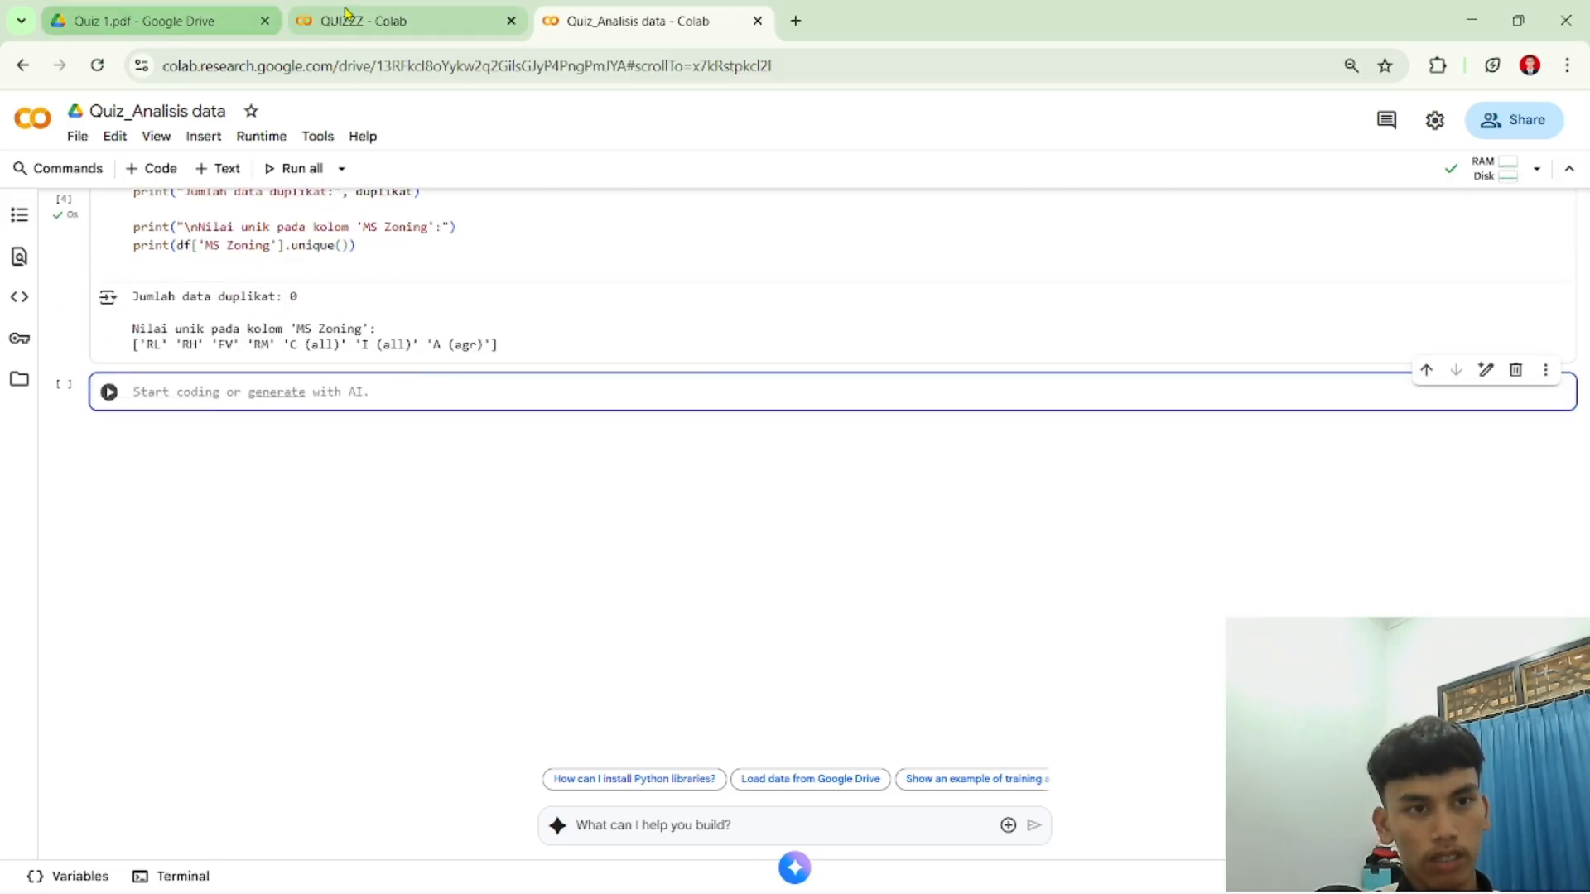
Step: Copy the whole missing value code cell, with the heatmap and the median and mode fillna loops, from the QUIZZZ notebook
{"action": "left_click", "coordinate": [368, 18]}
{"action": "left_click", "coordinate": [351, 588]}
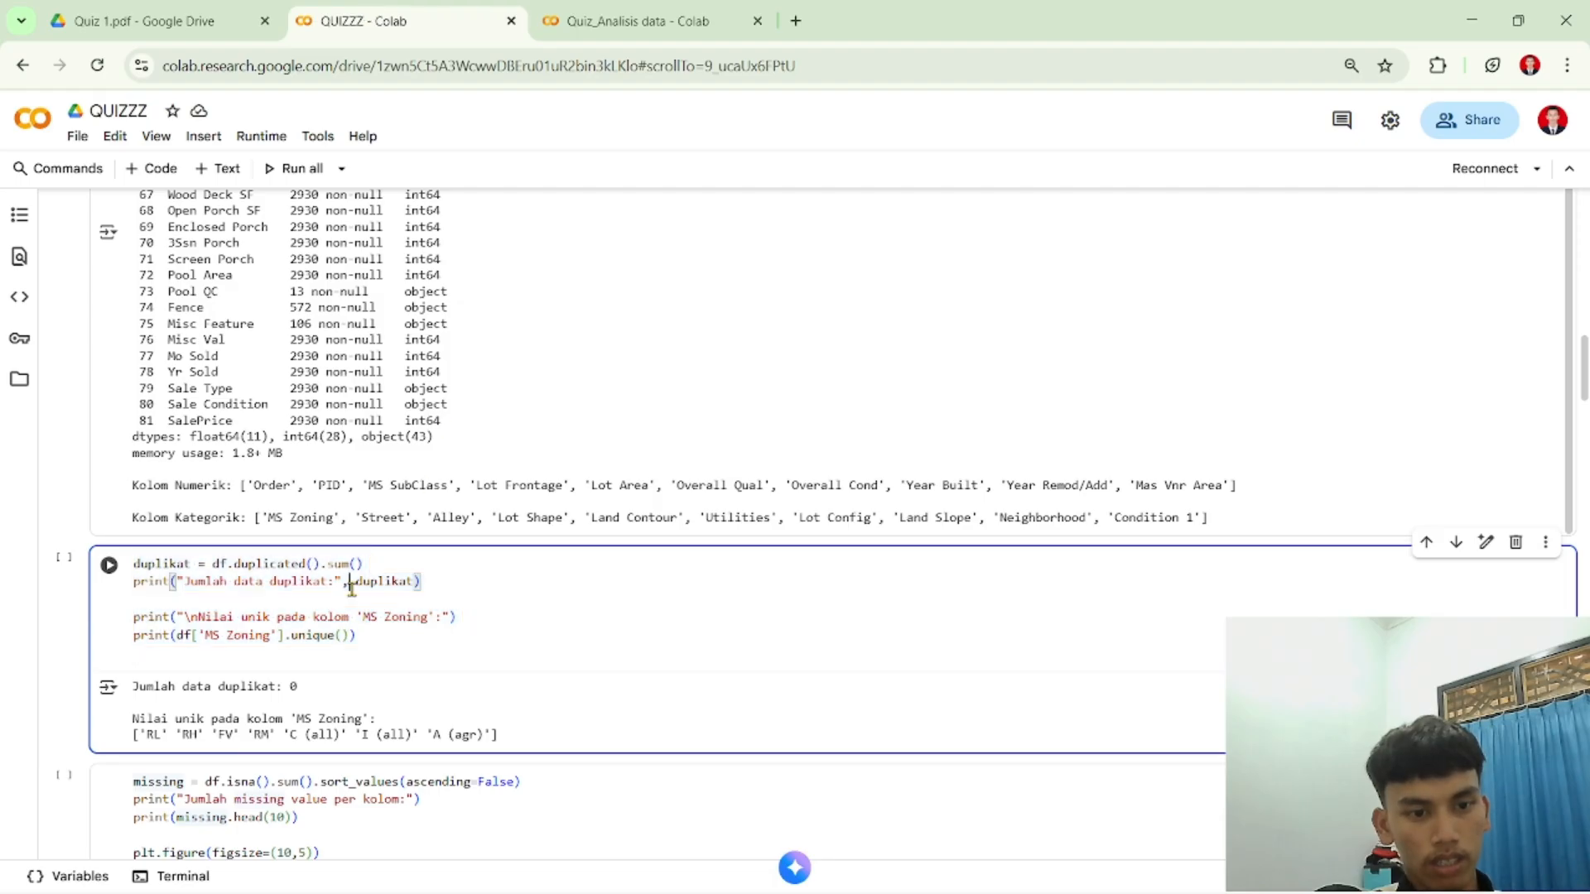
{"action": "scroll", "coordinate": [351, 588], "scroll_direction": "down", "scroll_amount": 3}
{"action": "left_click", "coordinate": [351, 587]}
{"action": "key", "text": "ctrl+a"}
{"action": "key", "text": "ctrl+c"}
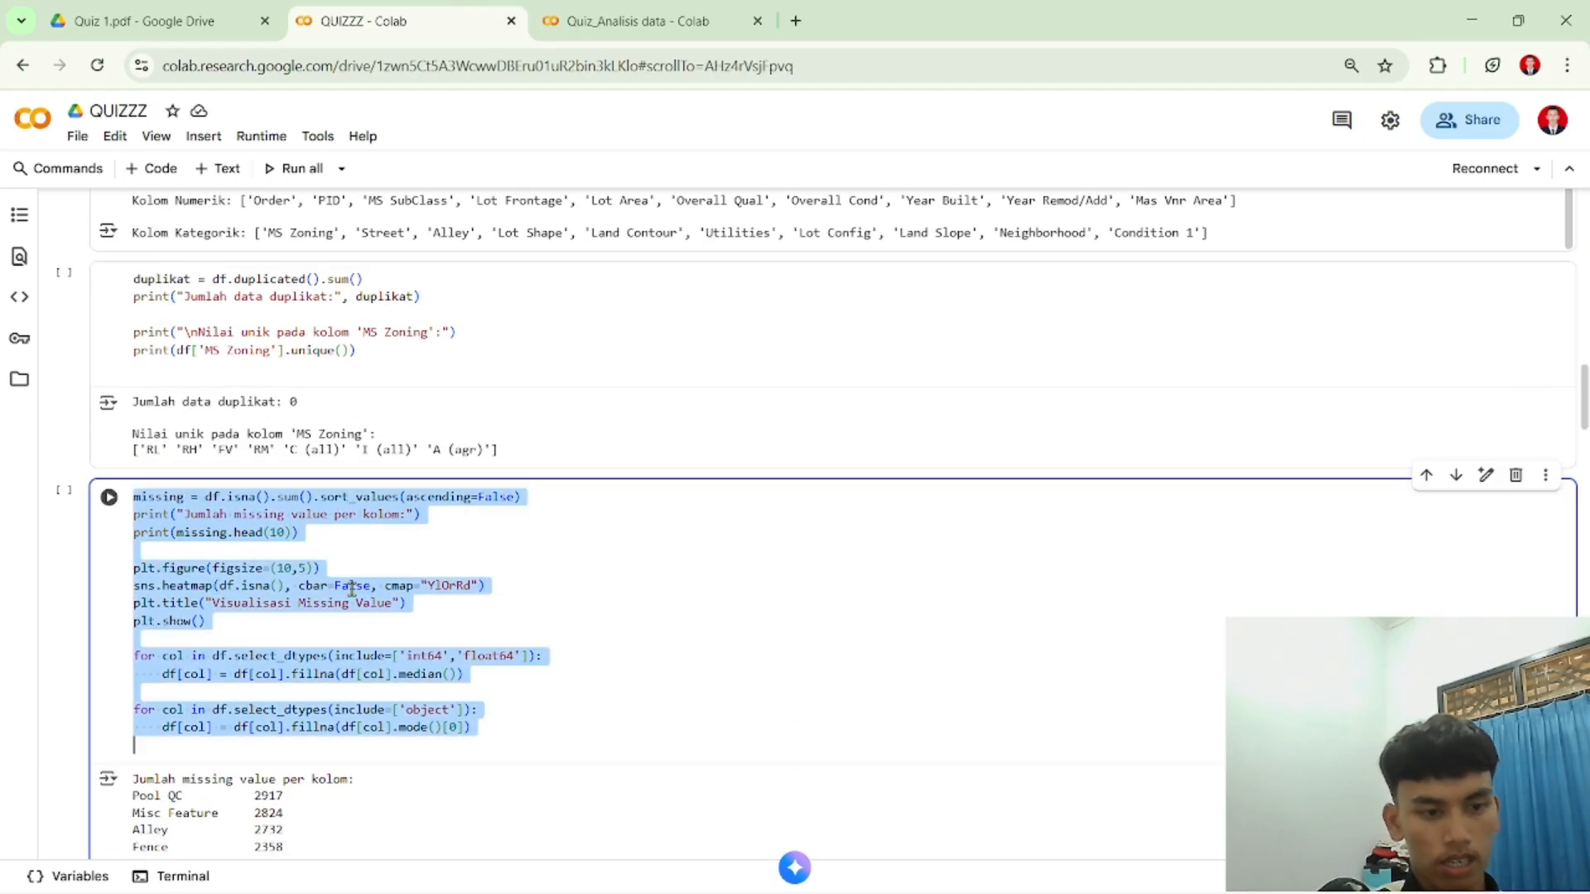
Step: Paste the missing value code into the new Quiz_Analisis data cell and run it
{"action": "left_click", "coordinate": [639, 23]}
{"action": "left_click", "coordinate": [171, 388]}
{"action": "key", "text": "ctrl+v"}
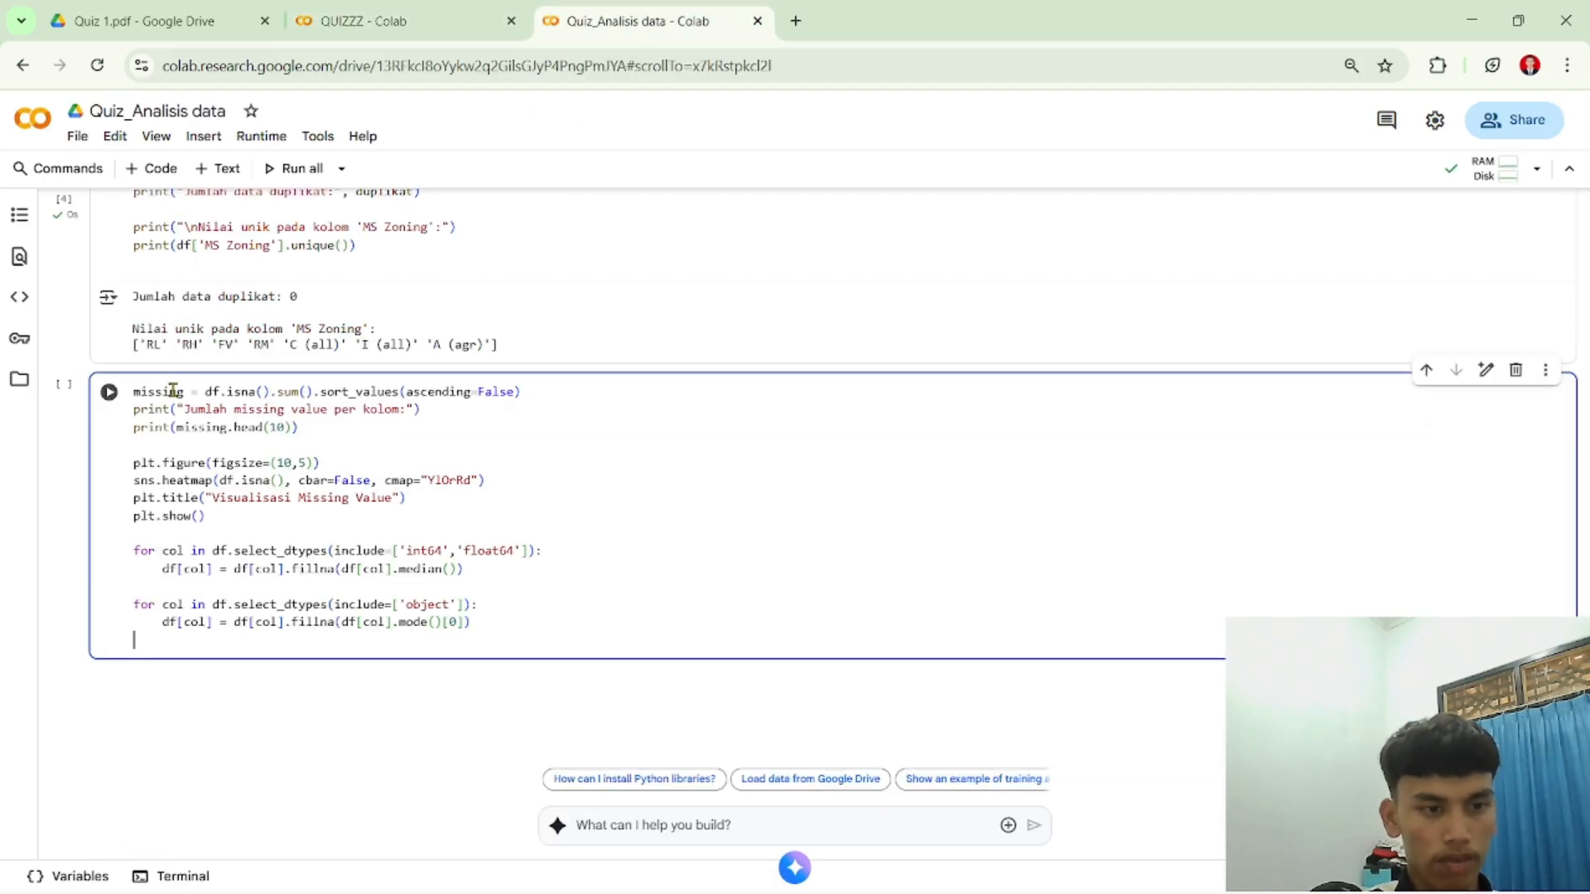
{"action": "left_click", "coordinate": [108, 391]}
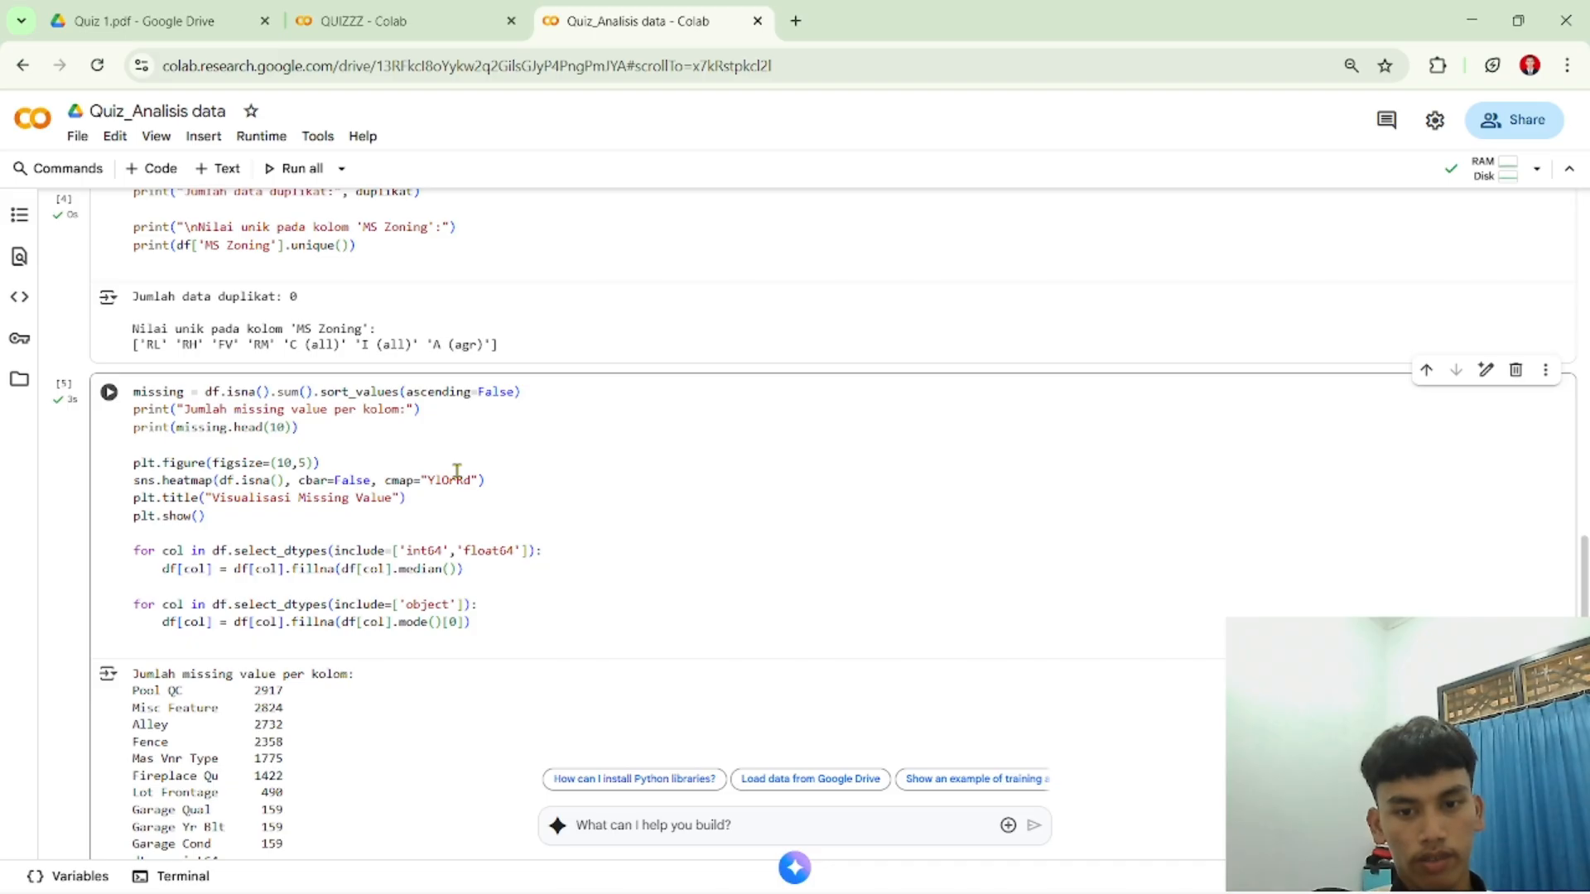
Step: Examine the df.isna().sum() expression, the median and mode fill loops, and the printed missing value counts per column
{"action": "left_click", "coordinate": [204, 390]}
{"action": "left_click_drag", "start_coordinate": [204, 391], "coordinate": [320, 392]}
{"action": "left_click", "coordinate": [313, 391]}
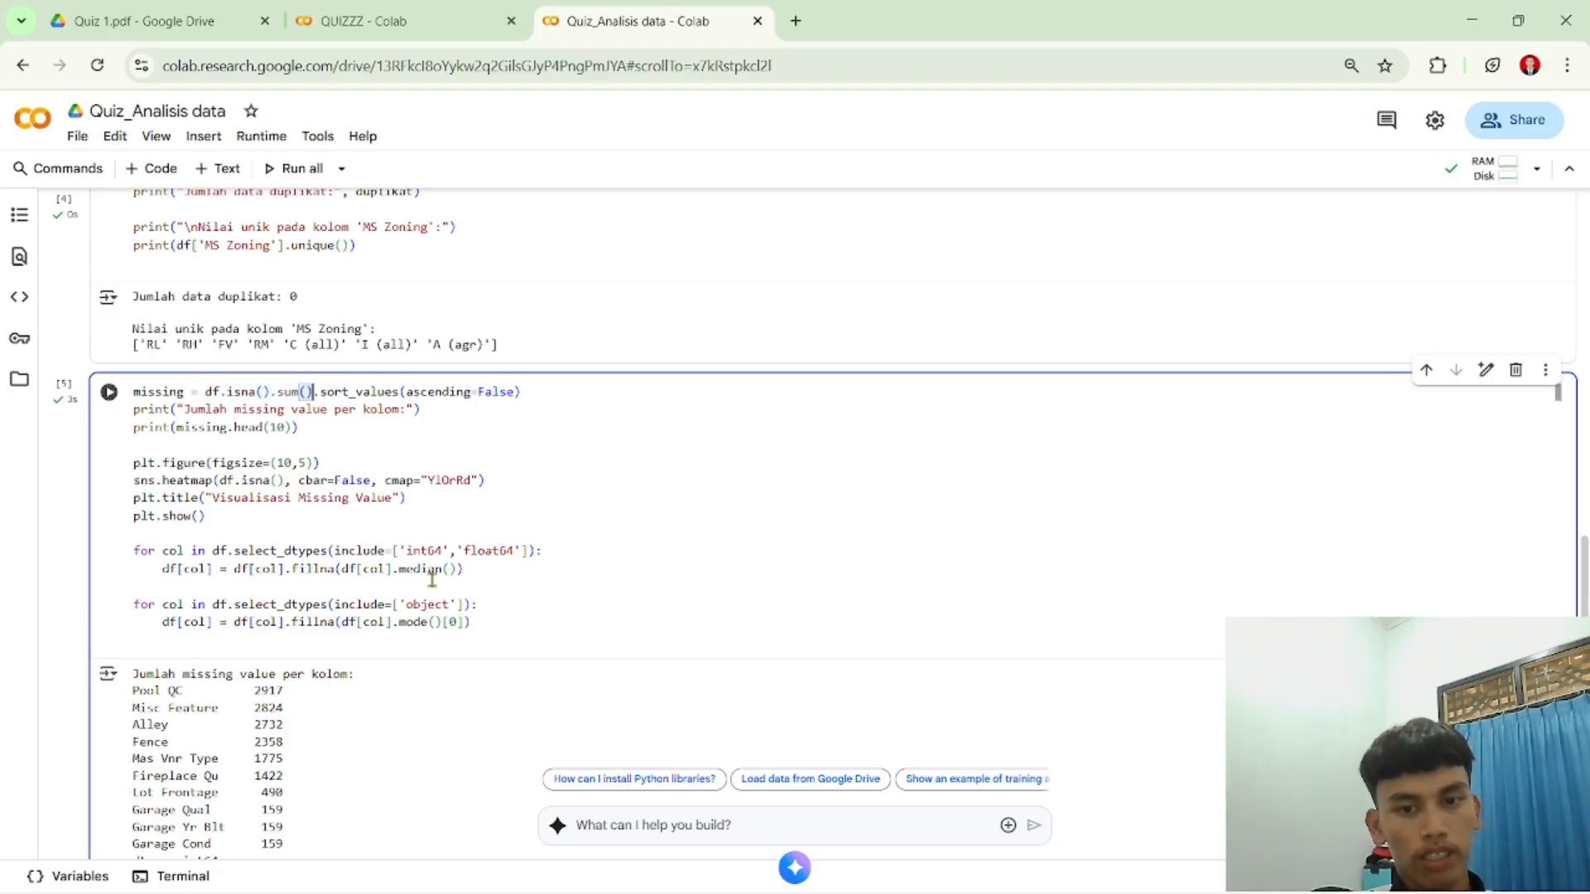
{"action": "scroll", "coordinate": [475, 787], "scroll_direction": "down", "scroll_amount": 3}
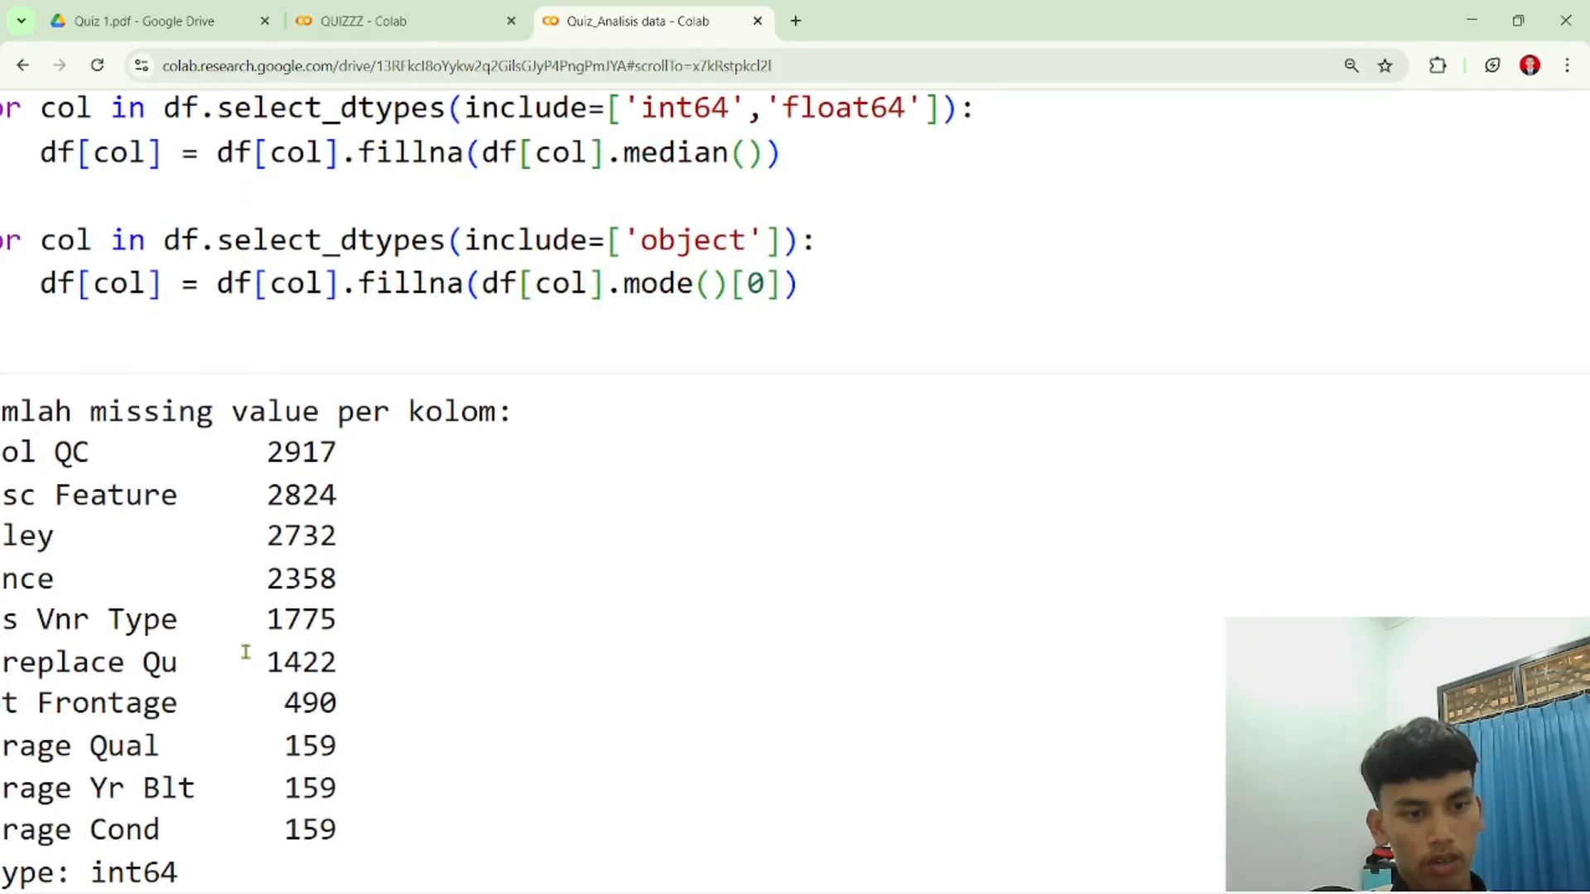
{"action": "scroll", "coordinate": [246, 653], "scroll_direction": "left", "scroll_amount": 2}
{"action": "scroll", "coordinate": [245, 653], "scroll_direction": "down", "scroll_amount": 3}
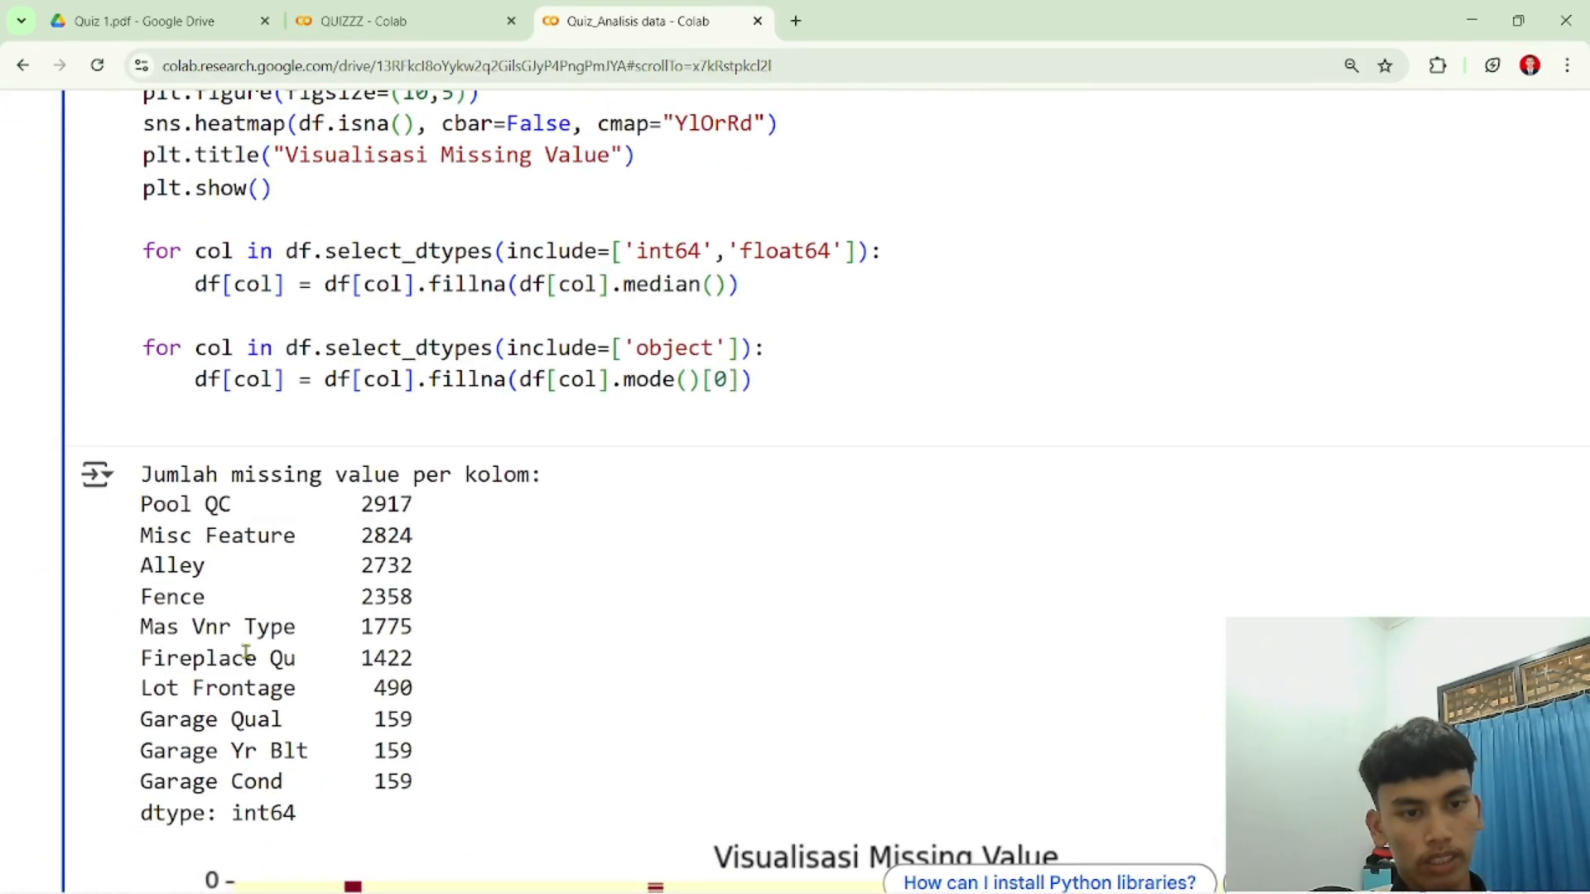
{"action": "scroll", "coordinate": [246, 652], "scroll_direction": "down", "scroll_amount": 1}
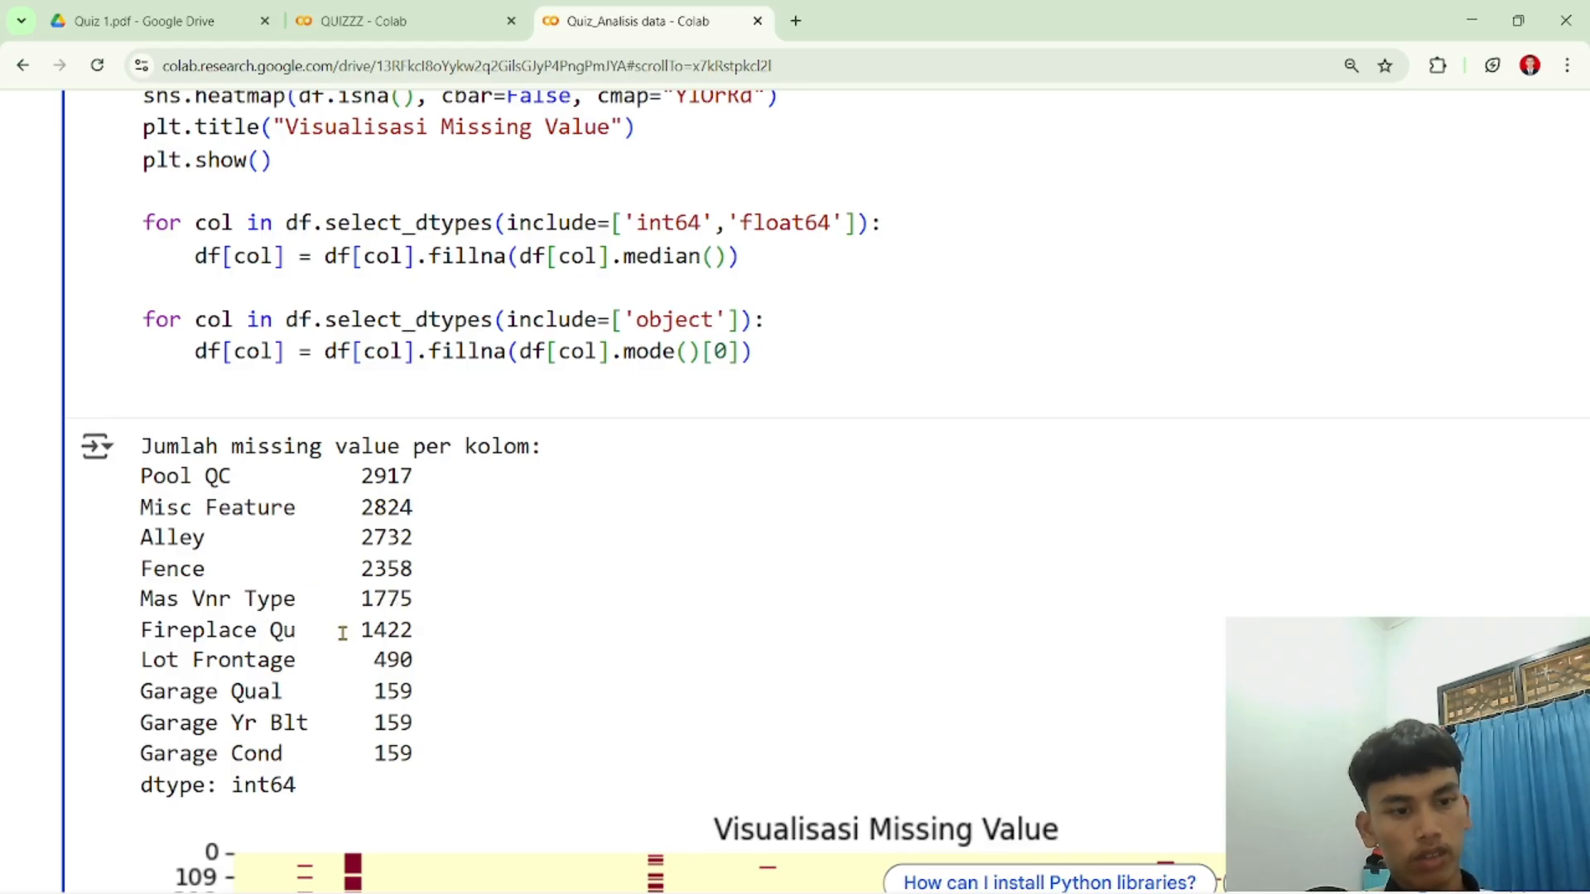
{"action": "scroll", "coordinate": [342, 632], "scroll_direction": "down", "scroll_amount": 1}
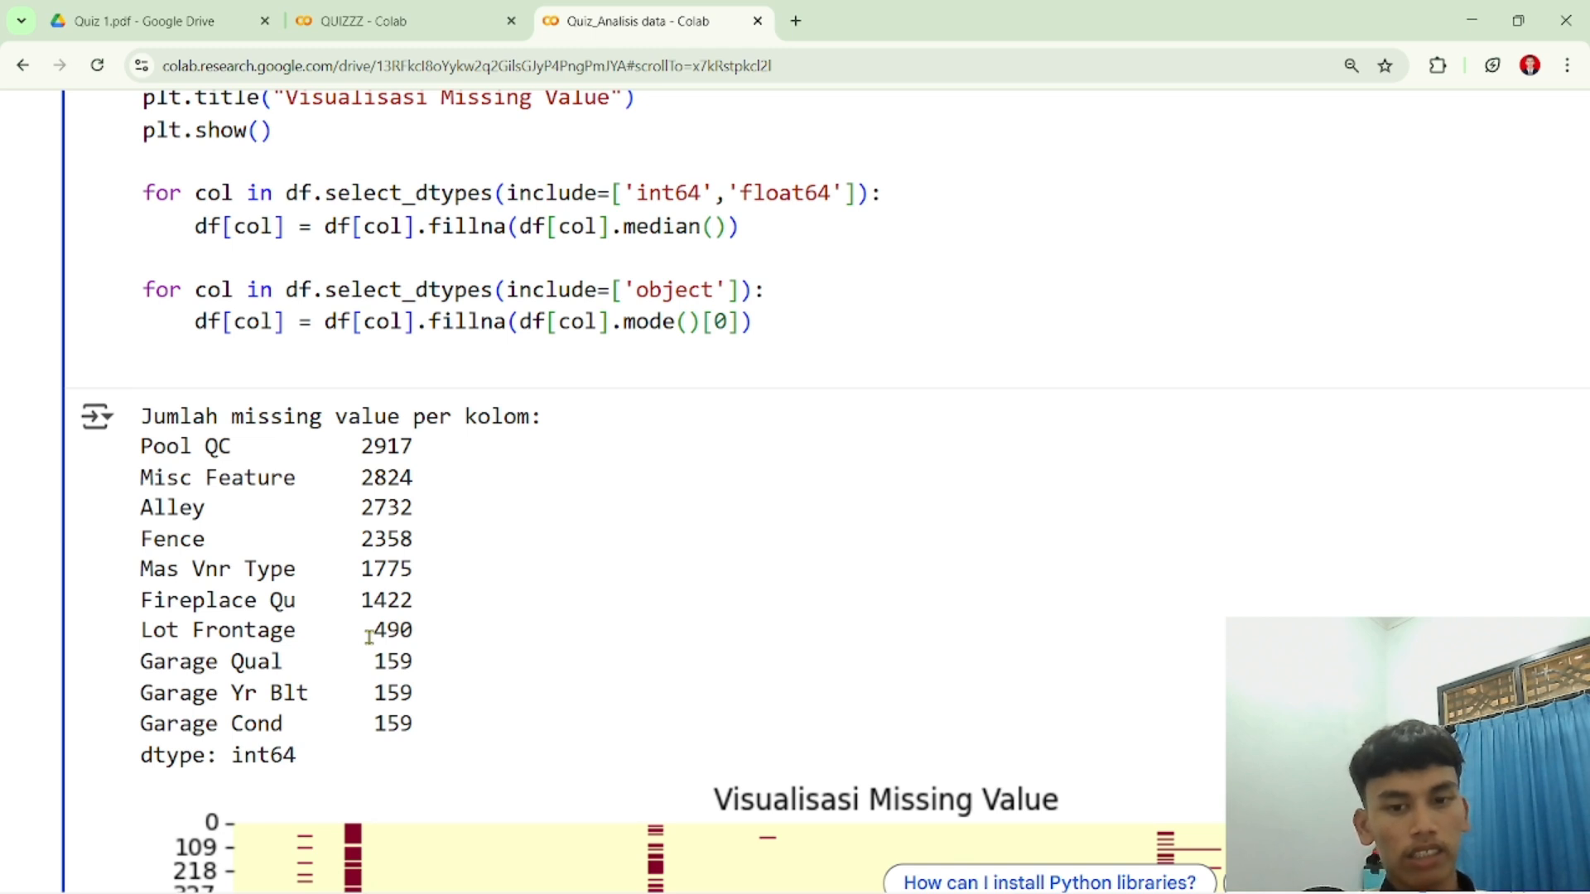
{"action": "scroll", "coordinate": [411, 638], "scroll_direction": "down", "scroll_amount": 5}
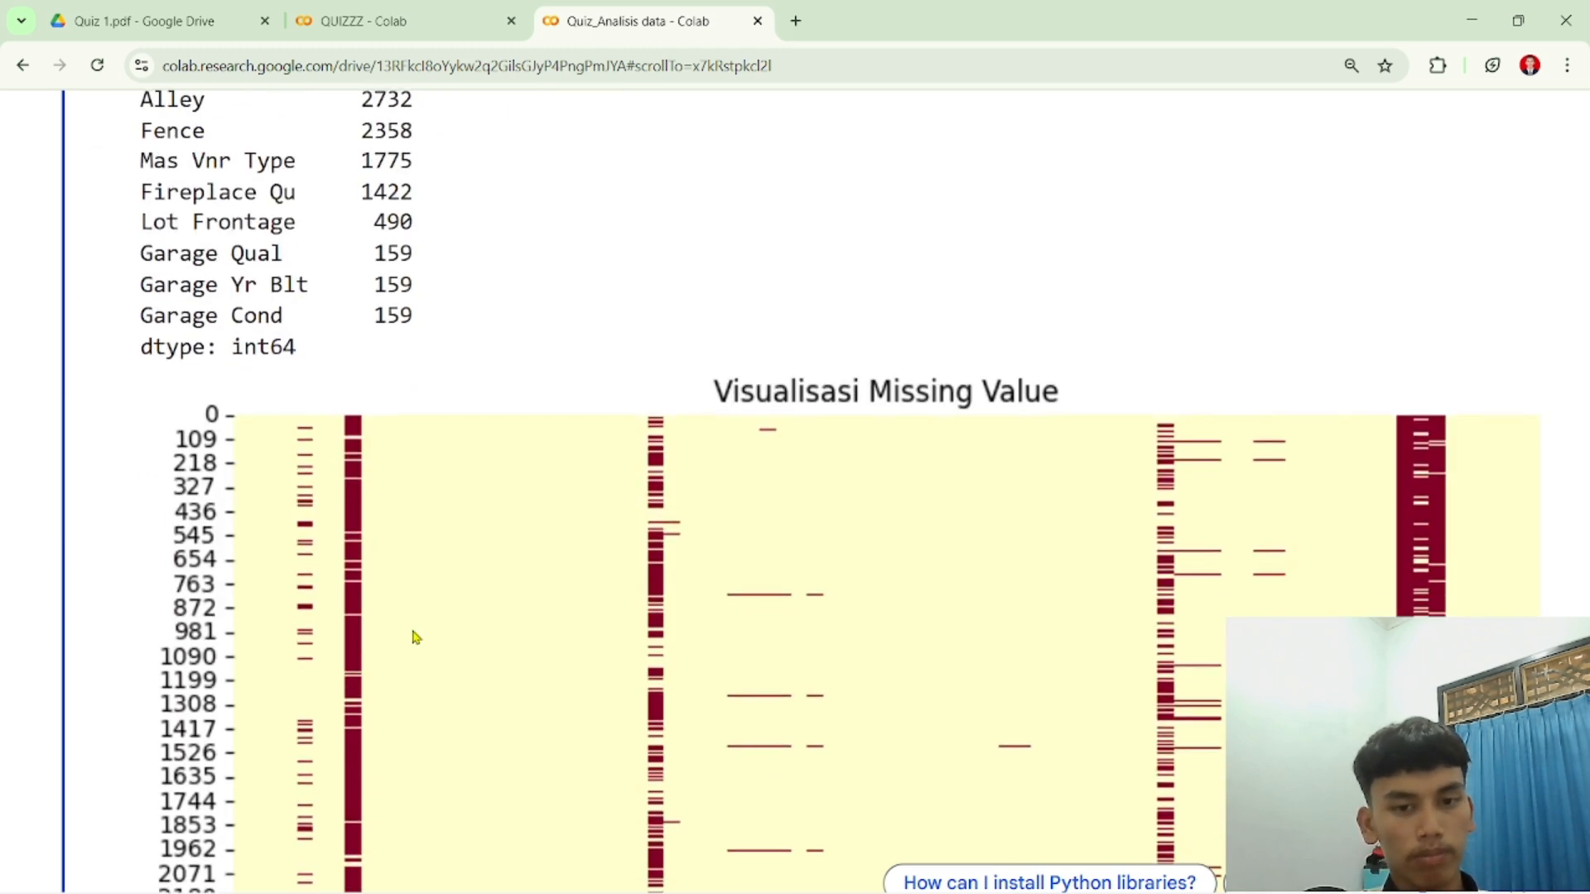
Step: Examine the 'Visualisasi Missing Value' heatmap across all its columns and compare it with the counts above it
{"action": "key", "text": "ctrl+minus"}
{"action": "key", "text": "ctrl+minus"}
{"action": "key", "text": "ctrl+minus"}
{"action": "scroll", "coordinate": [413, 637], "scroll_direction": "down", "scroll_amount": 2}
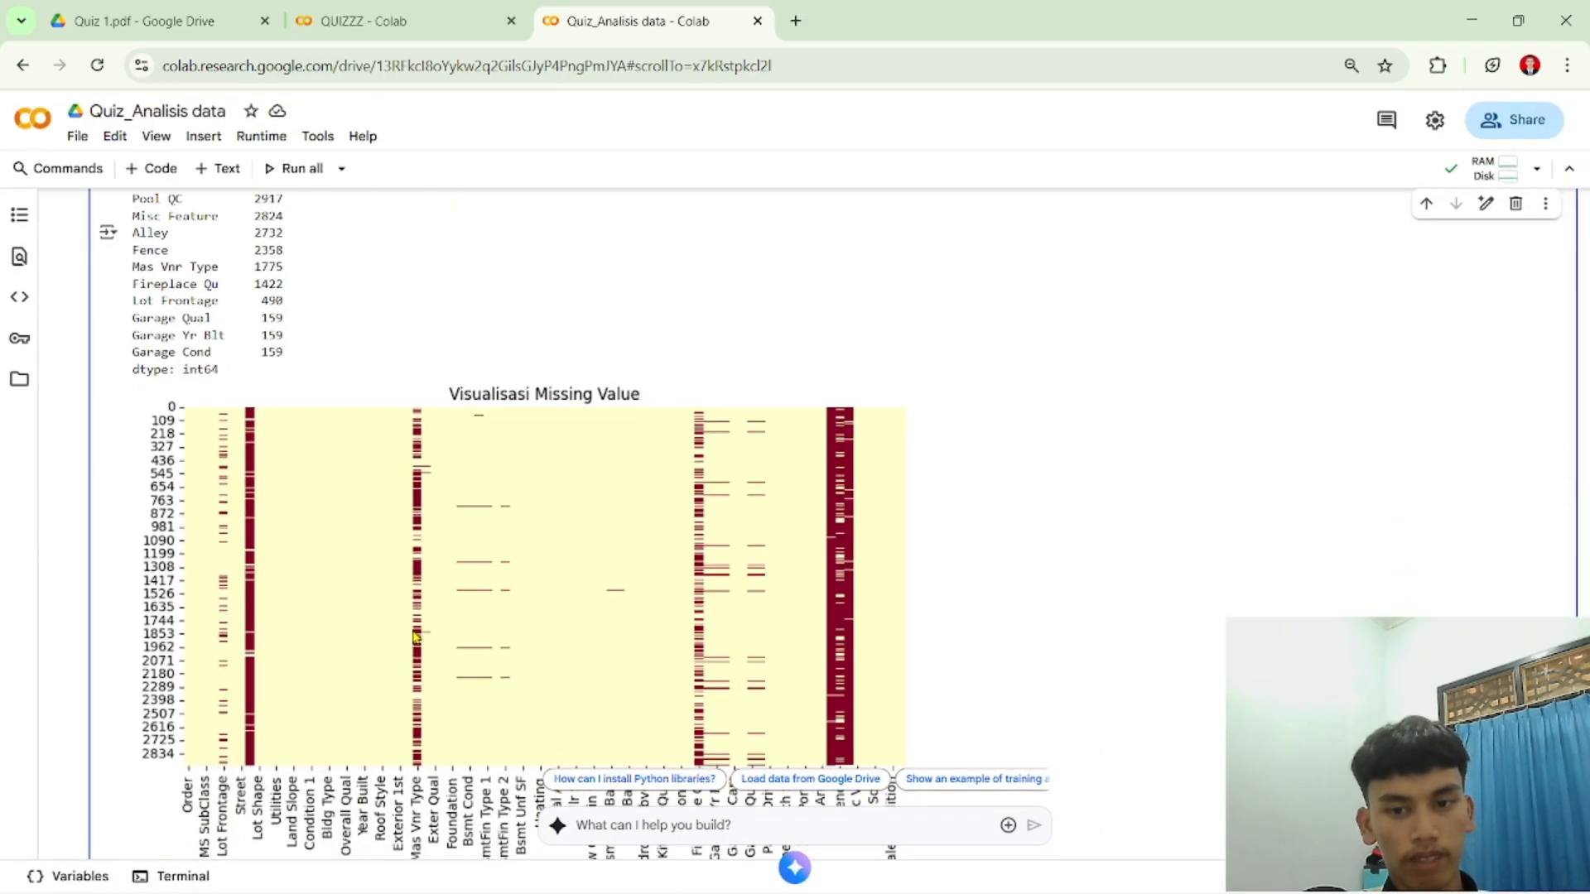
{"action": "scroll", "coordinate": [400, 650], "scroll_direction": "down", "scroll_amount": 1}
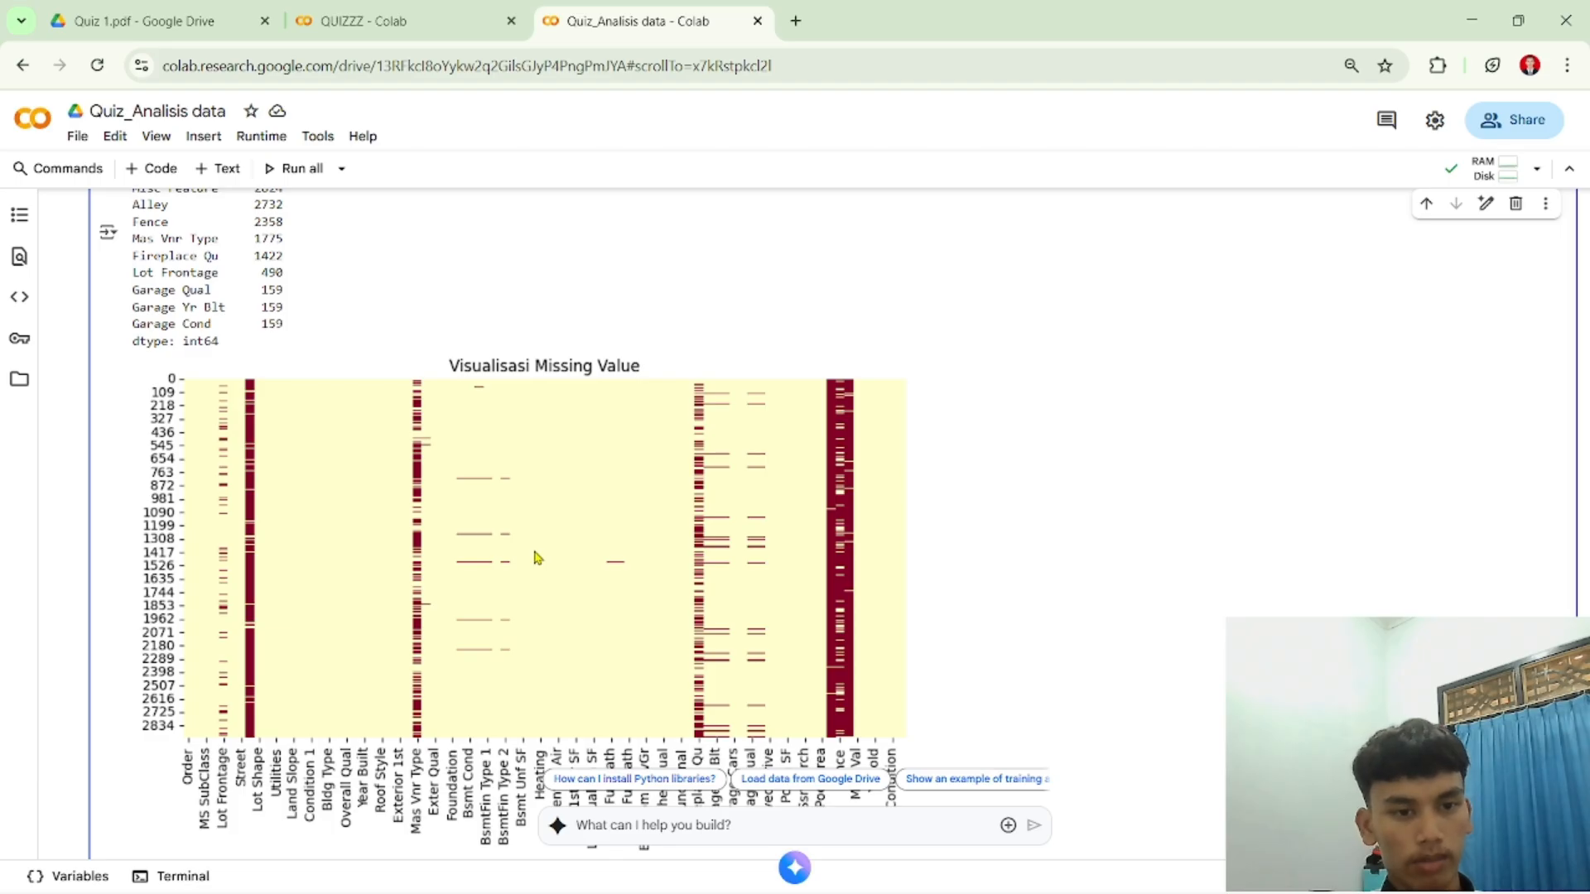
{"action": "scroll", "coordinate": [480, 732], "scroll_direction": "down", "scroll_amount": 1}
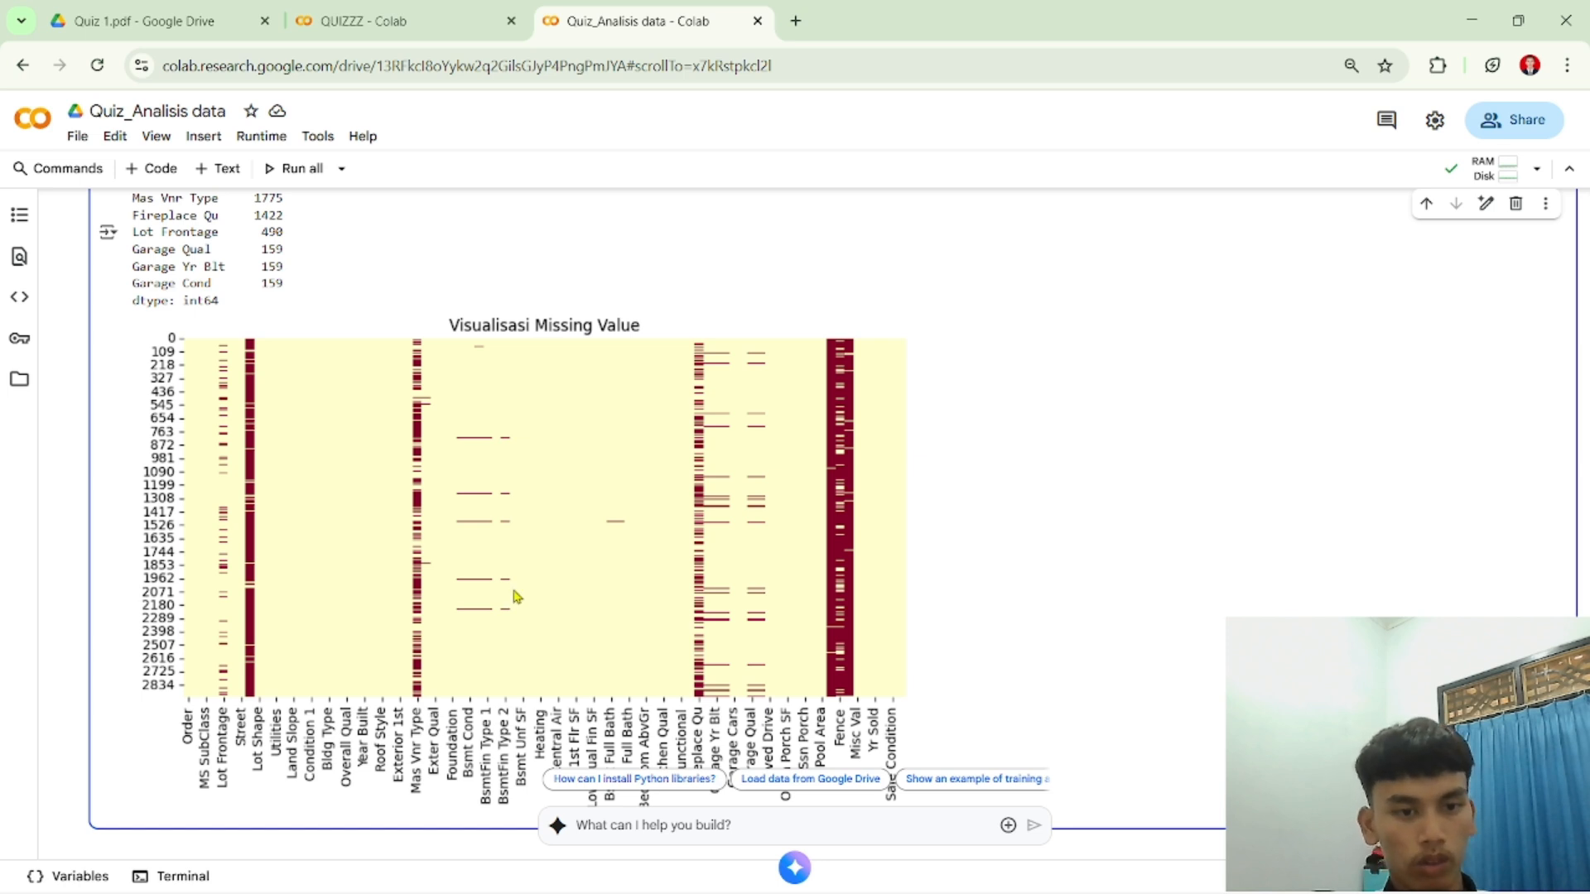
{"action": "scroll", "coordinate": [507, 598], "scroll_direction": "down", "scroll_amount": 1}
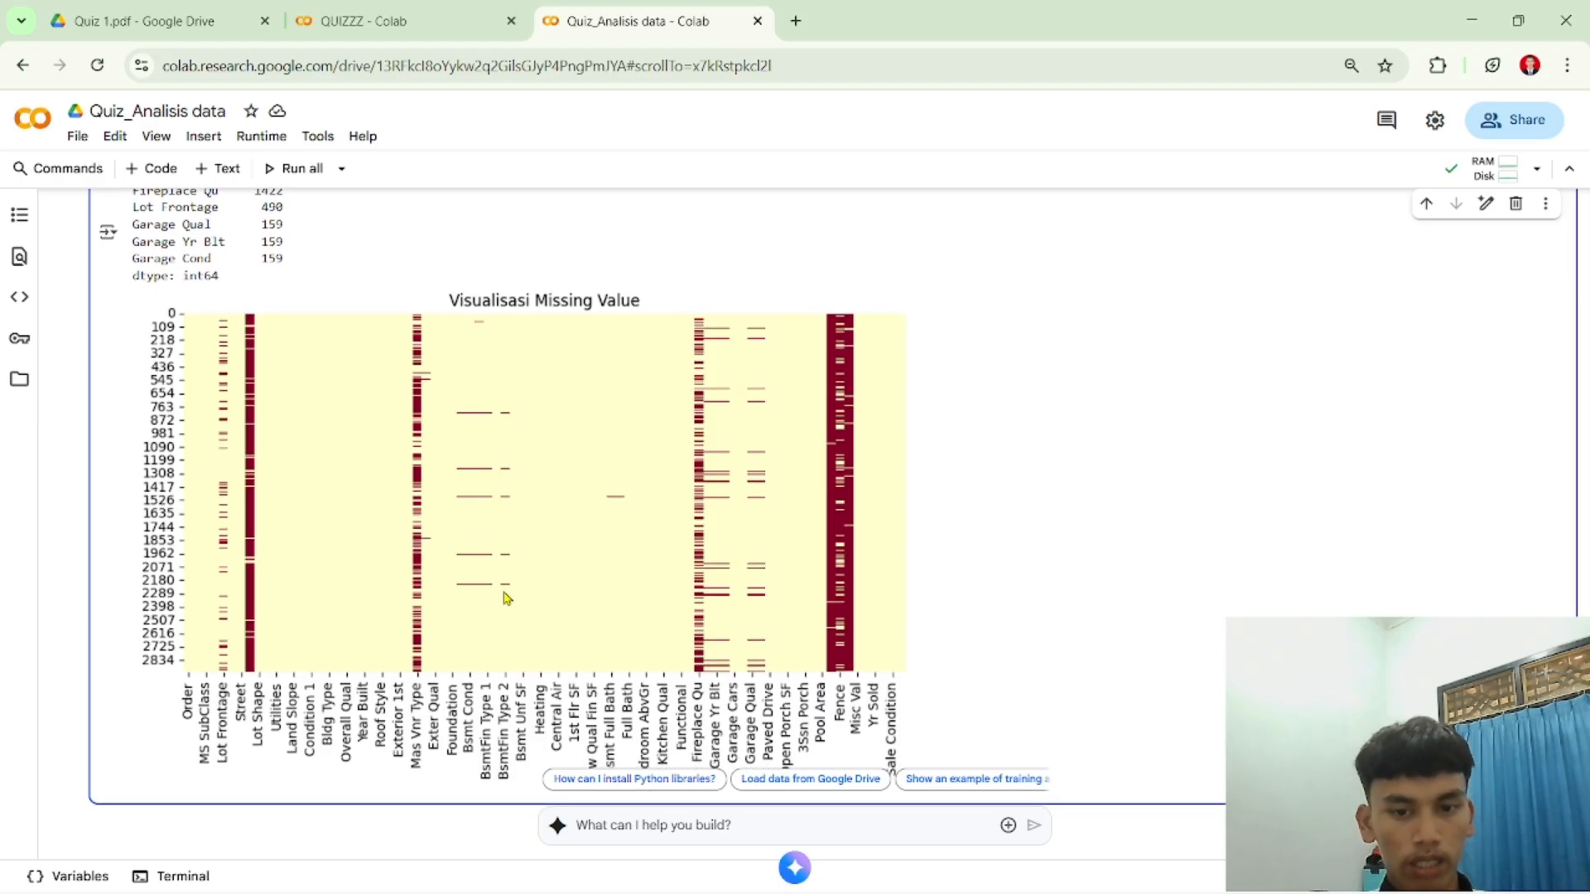
{"action": "scroll", "coordinate": [500, 584], "scroll_direction": "down", "scroll_amount": 1}
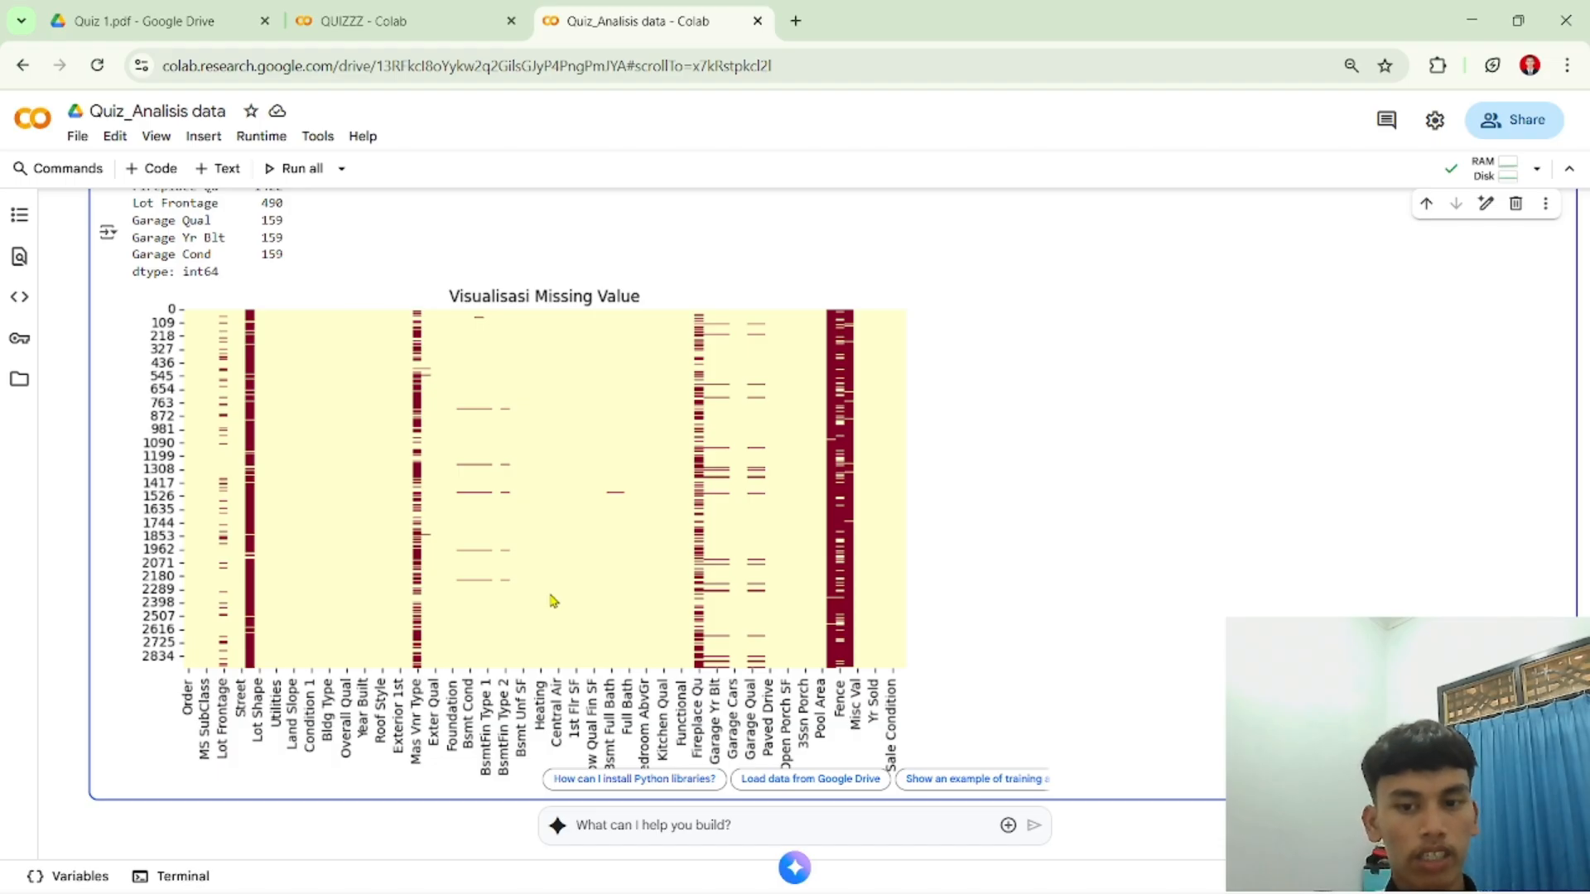
{"action": "scroll", "coordinate": [604, 593], "scroll_direction": "down", "scroll_amount": 1}
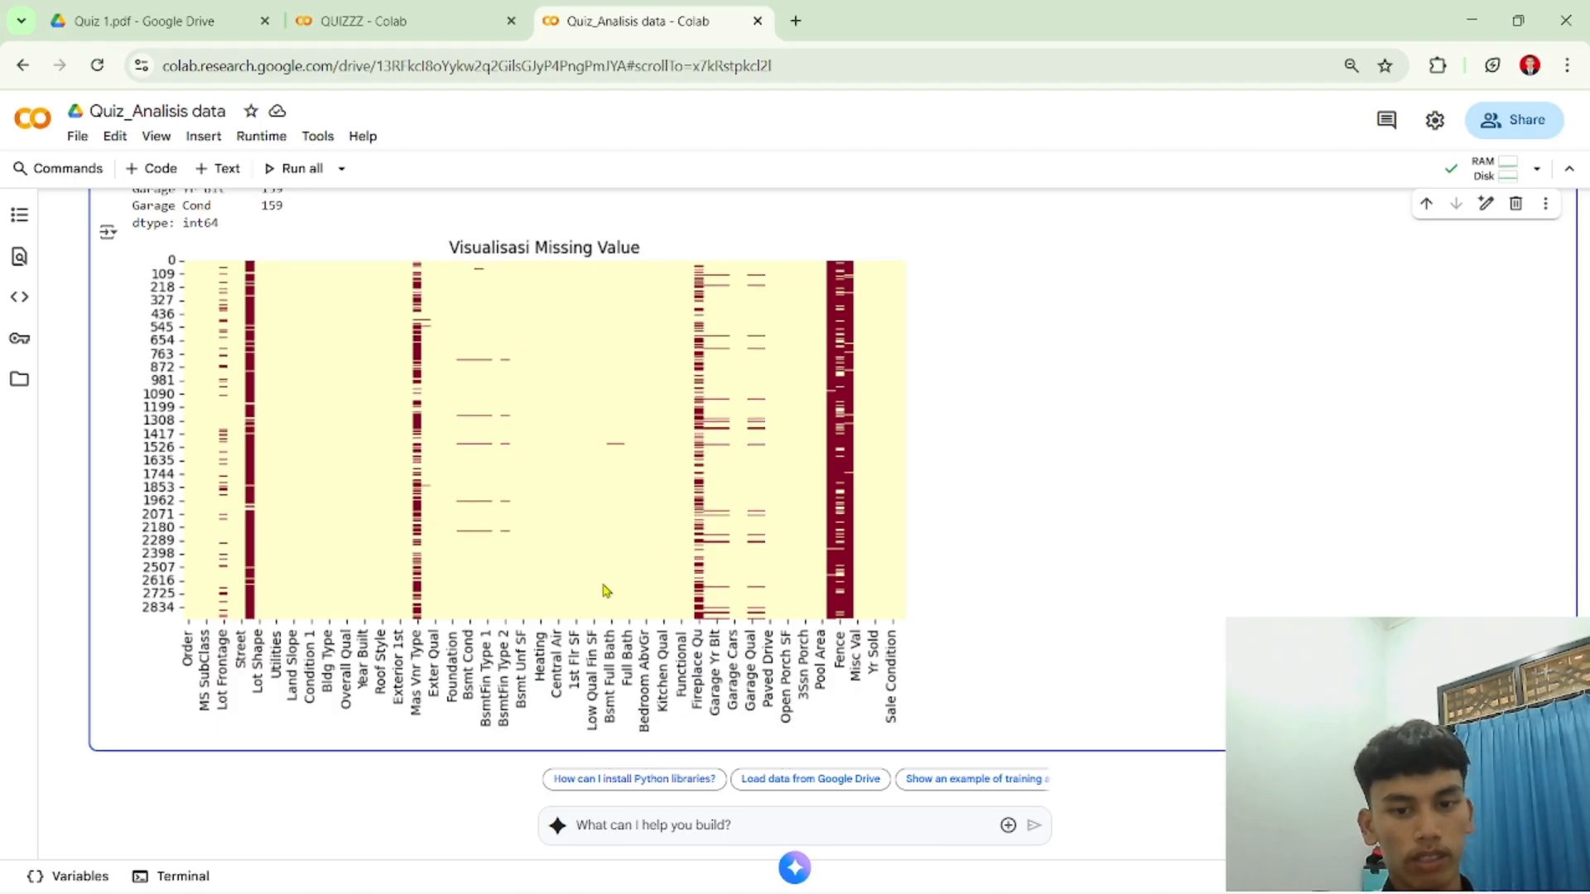
{"action": "scroll", "coordinate": [636, 643], "scroll_direction": "down", "scroll_amount": 1}
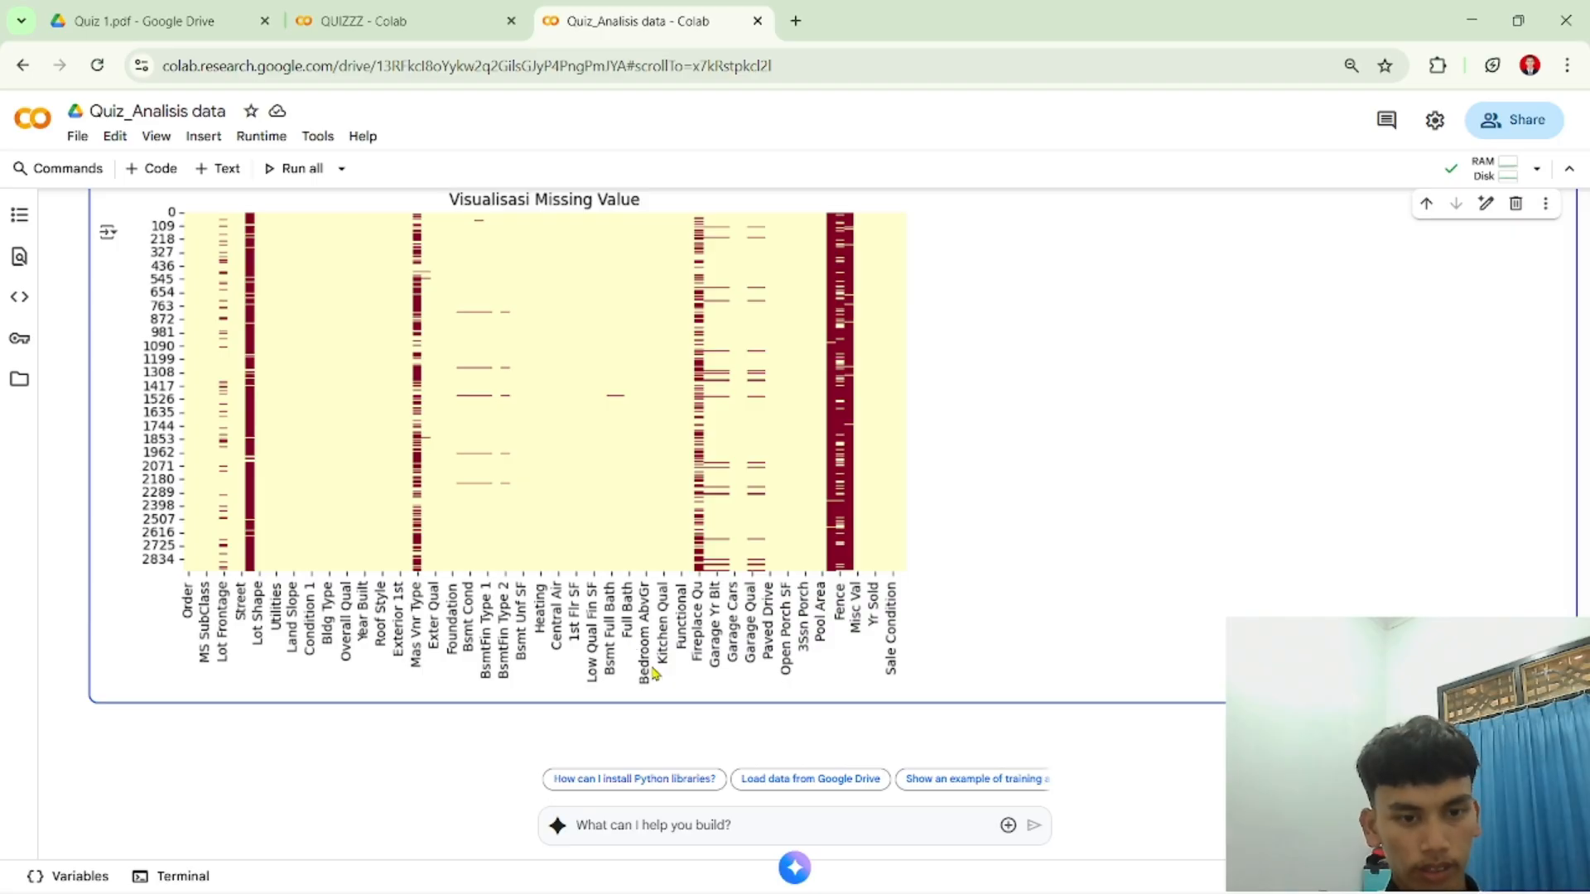
{"action": "scroll", "coordinate": [656, 674], "scroll_direction": "down", "scroll_amount": 2}
{"action": "scroll", "coordinate": [630, 514], "scroll_direction": "up", "scroll_amount": 2}
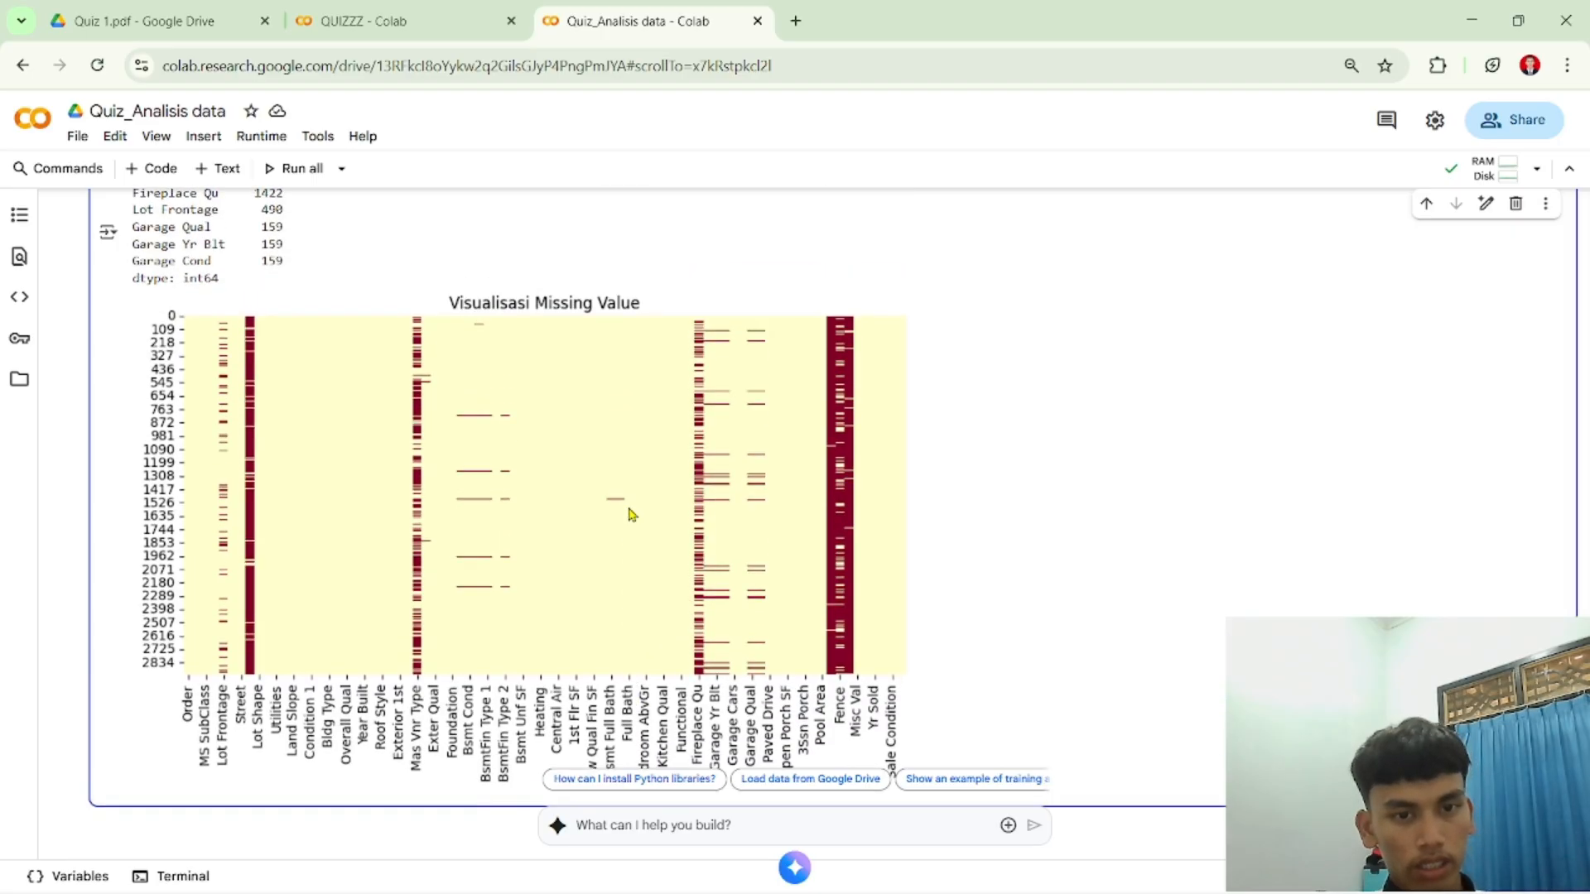
{"action": "scroll", "coordinate": [631, 514], "scroll_direction": "down", "scroll_amount": 2}
{"action": "scroll", "coordinate": [631, 515], "scroll_direction": "up", "scroll_amount": 4}
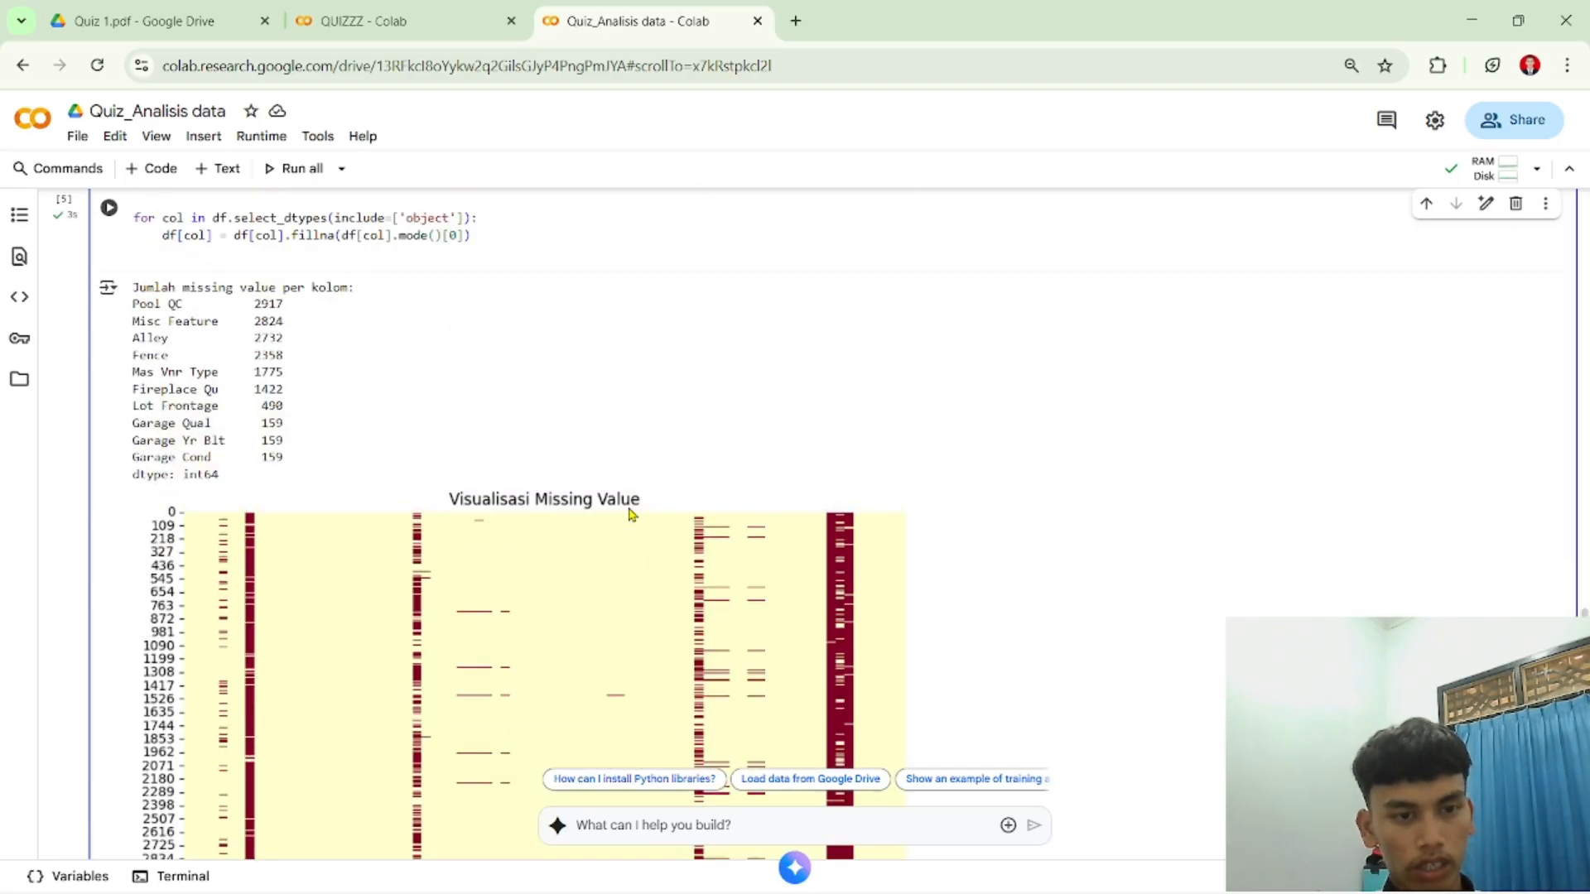
Step: Add an empty code cell below the missing value heatmap
{"action": "scroll", "coordinate": [630, 514], "scroll_direction": "down", "scroll_amount": 6}
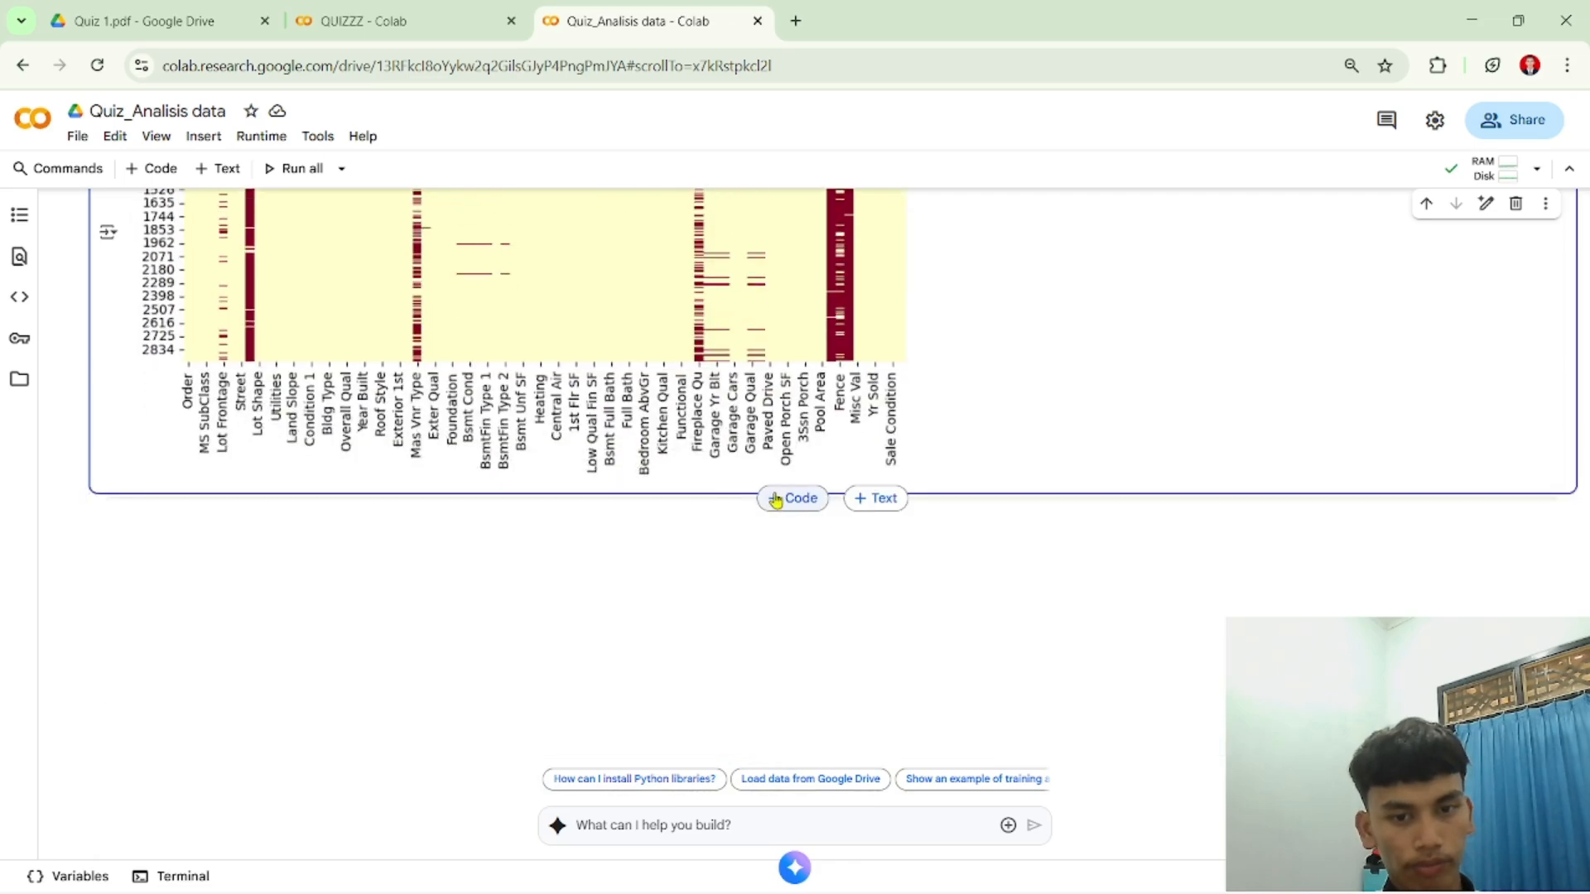
{"action": "left_click", "coordinate": [777, 497]}
{"action": "scroll", "coordinate": [772, 654], "scroll_direction": "down", "scroll_amount": 2}
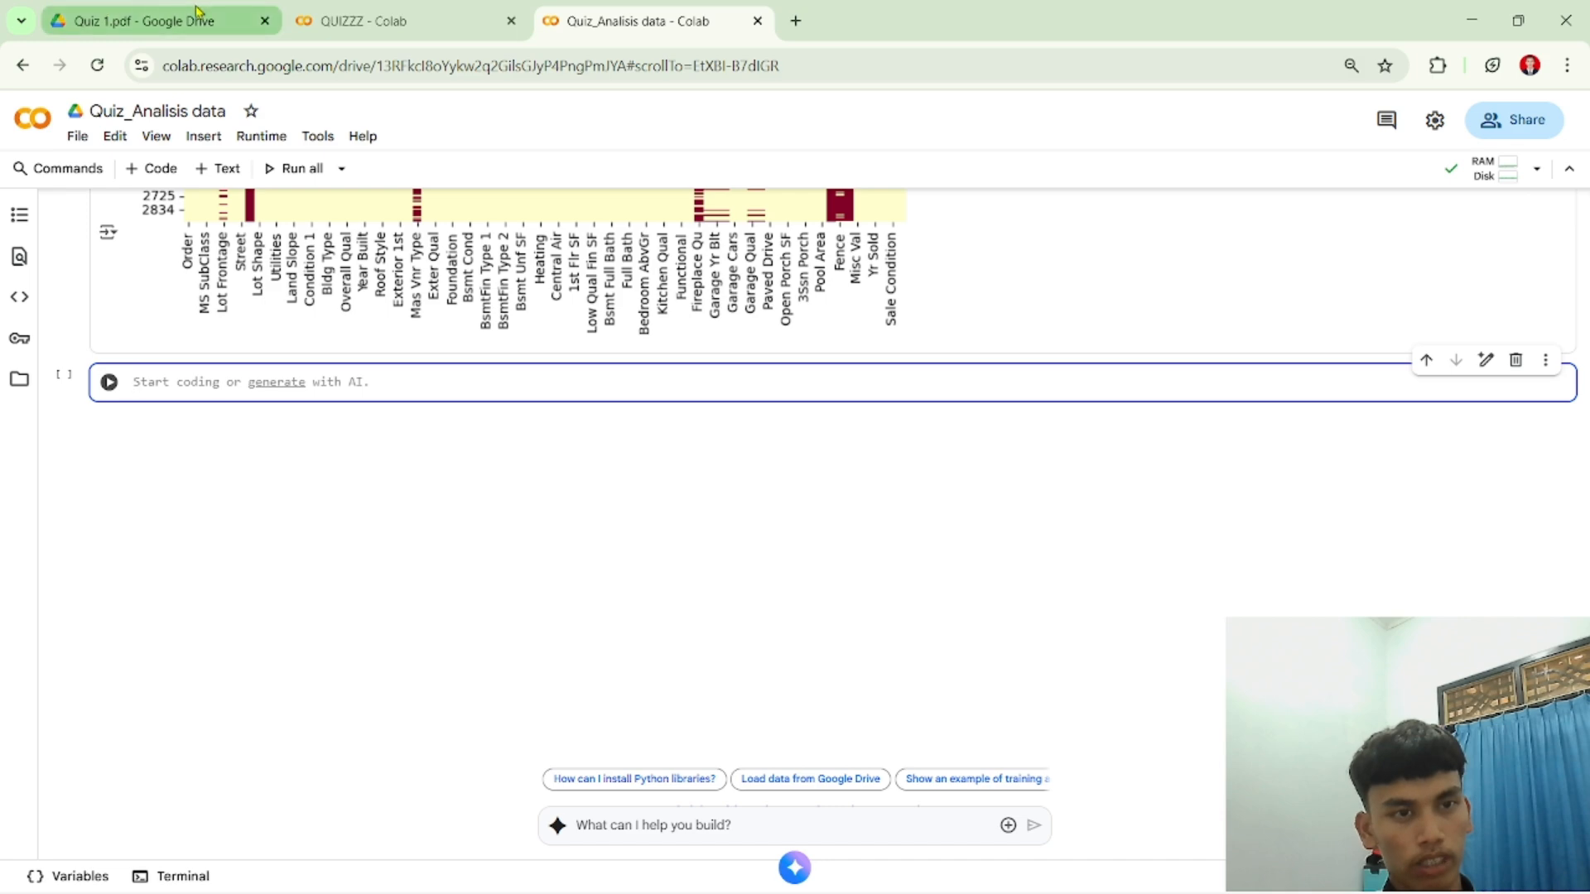
Step: Copy the whole df.describe() code cell with the CV and IQR calculations from the QUIZZZ notebook
{"action": "left_click", "coordinate": [364, 21]}
{"action": "left_click", "coordinate": [327, 698]}
{"action": "scroll", "coordinate": [327, 698], "scroll_direction": "down", "scroll_amount": 10}
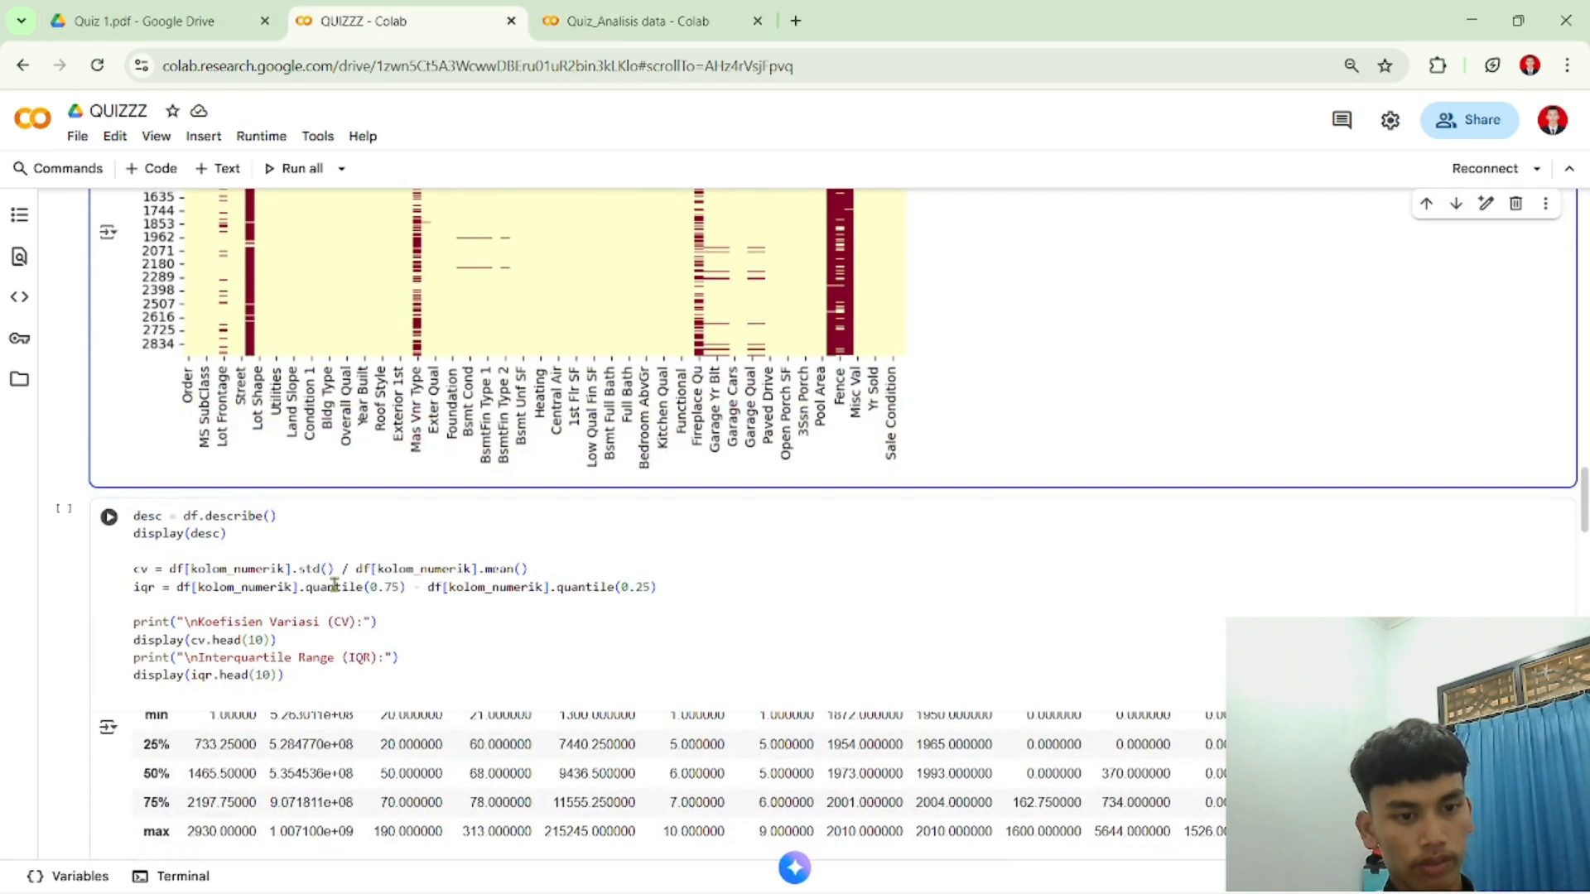
{"action": "left_click", "coordinate": [336, 587]}
{"action": "key", "text": "ctrl+a"}
{"action": "key", "text": "ctrl+c"}
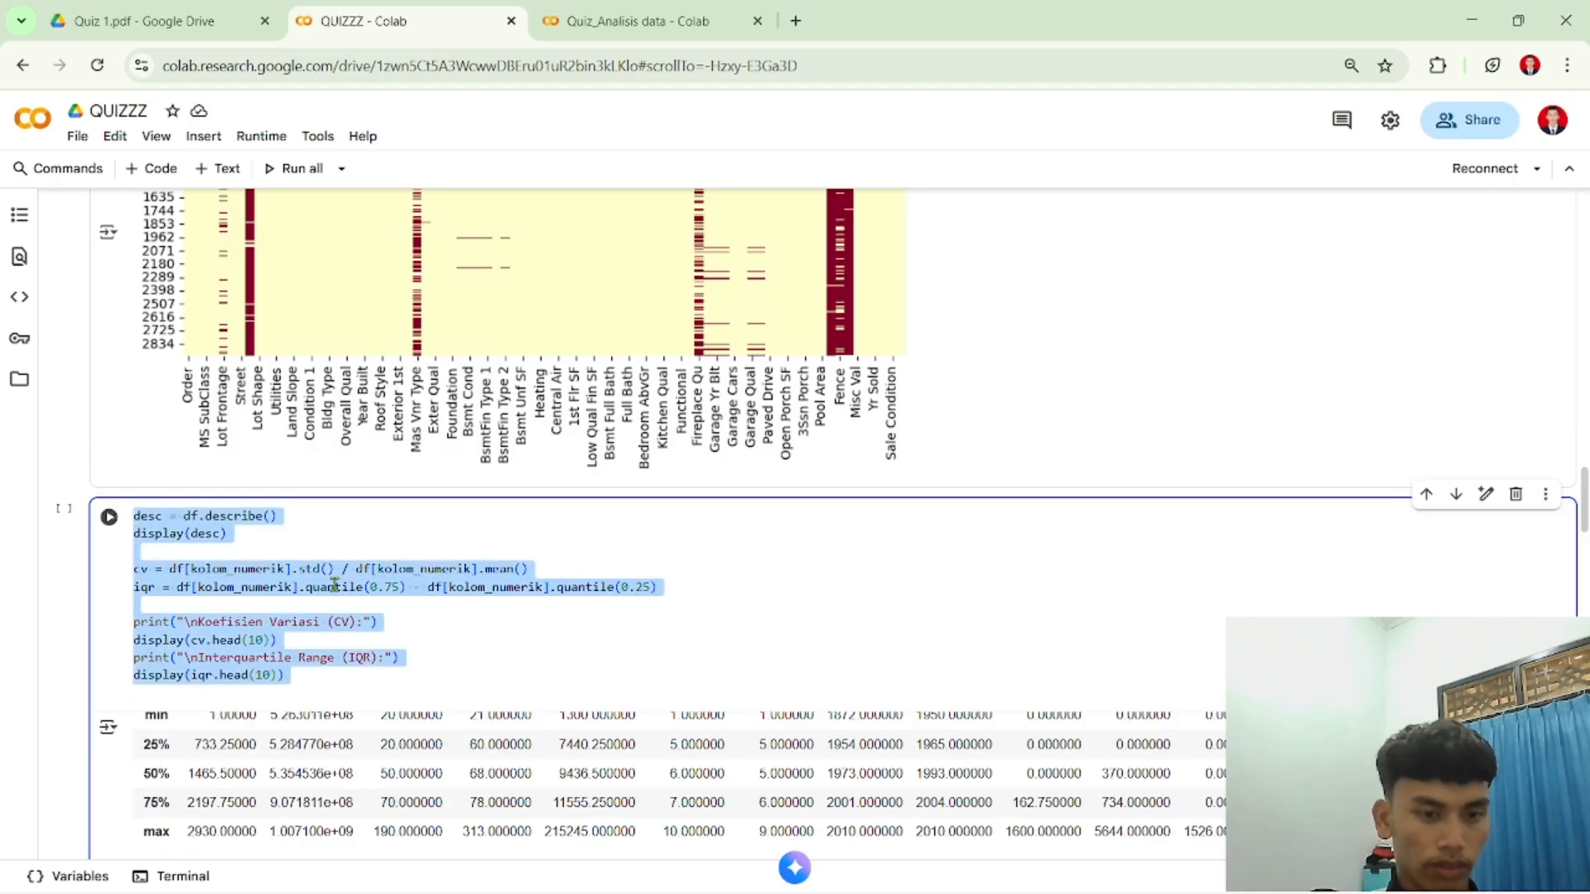
Step: Paste the copied df.describe() code with the CV and IQR calculations into the Quiz_Analisis data notebook's empty cell and run it
{"action": "left_click", "coordinate": [650, 21]}
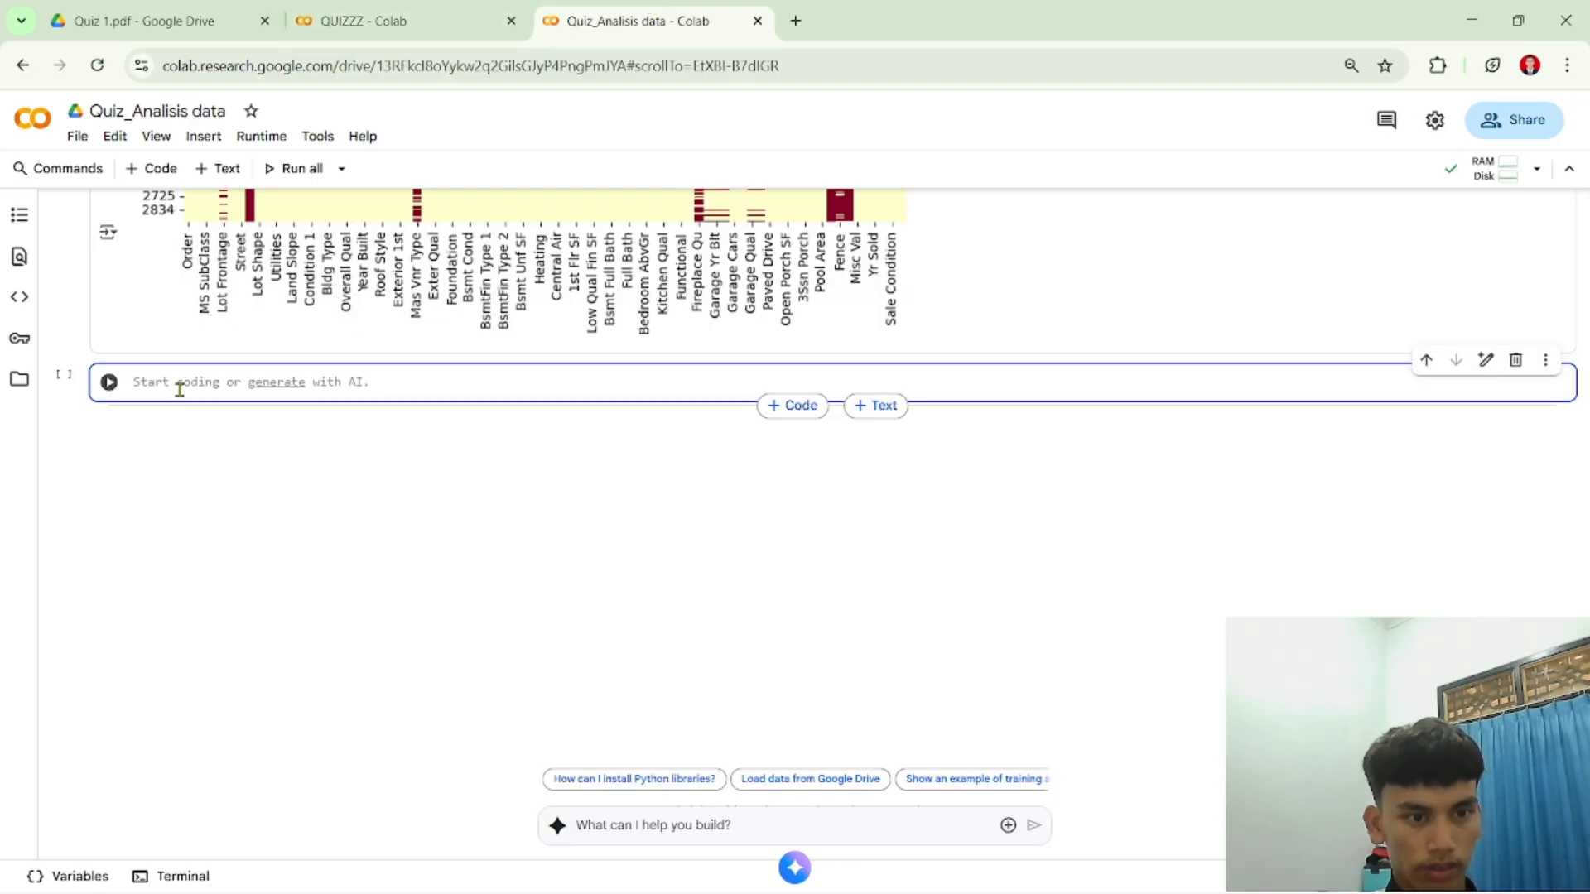
{"action": "key", "text": "ctrl+v"}
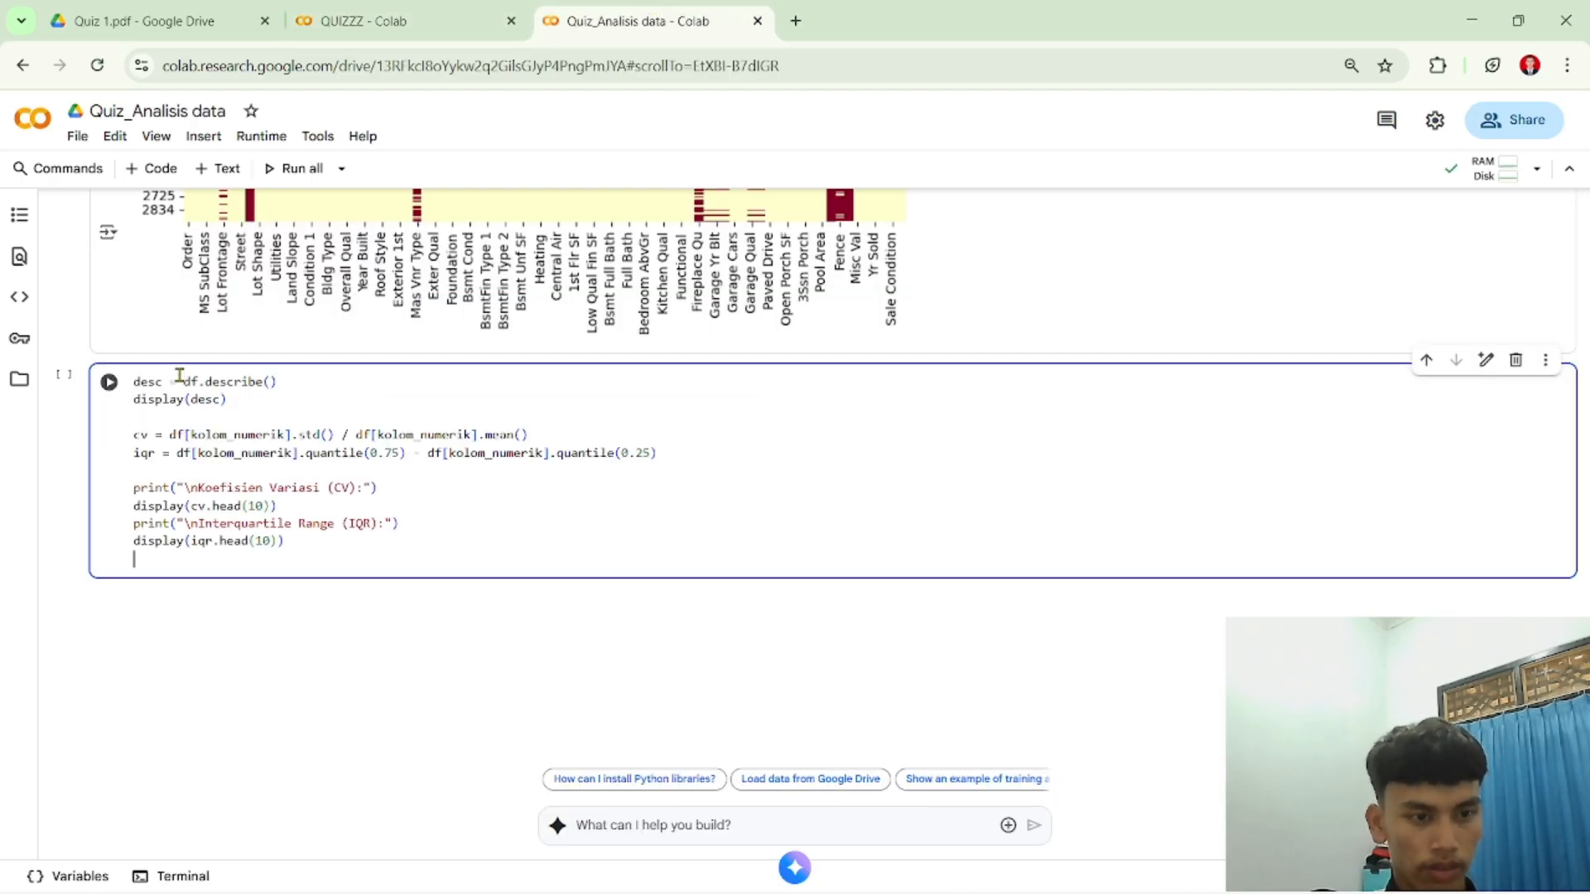
{"action": "left_click", "coordinate": [109, 384]}
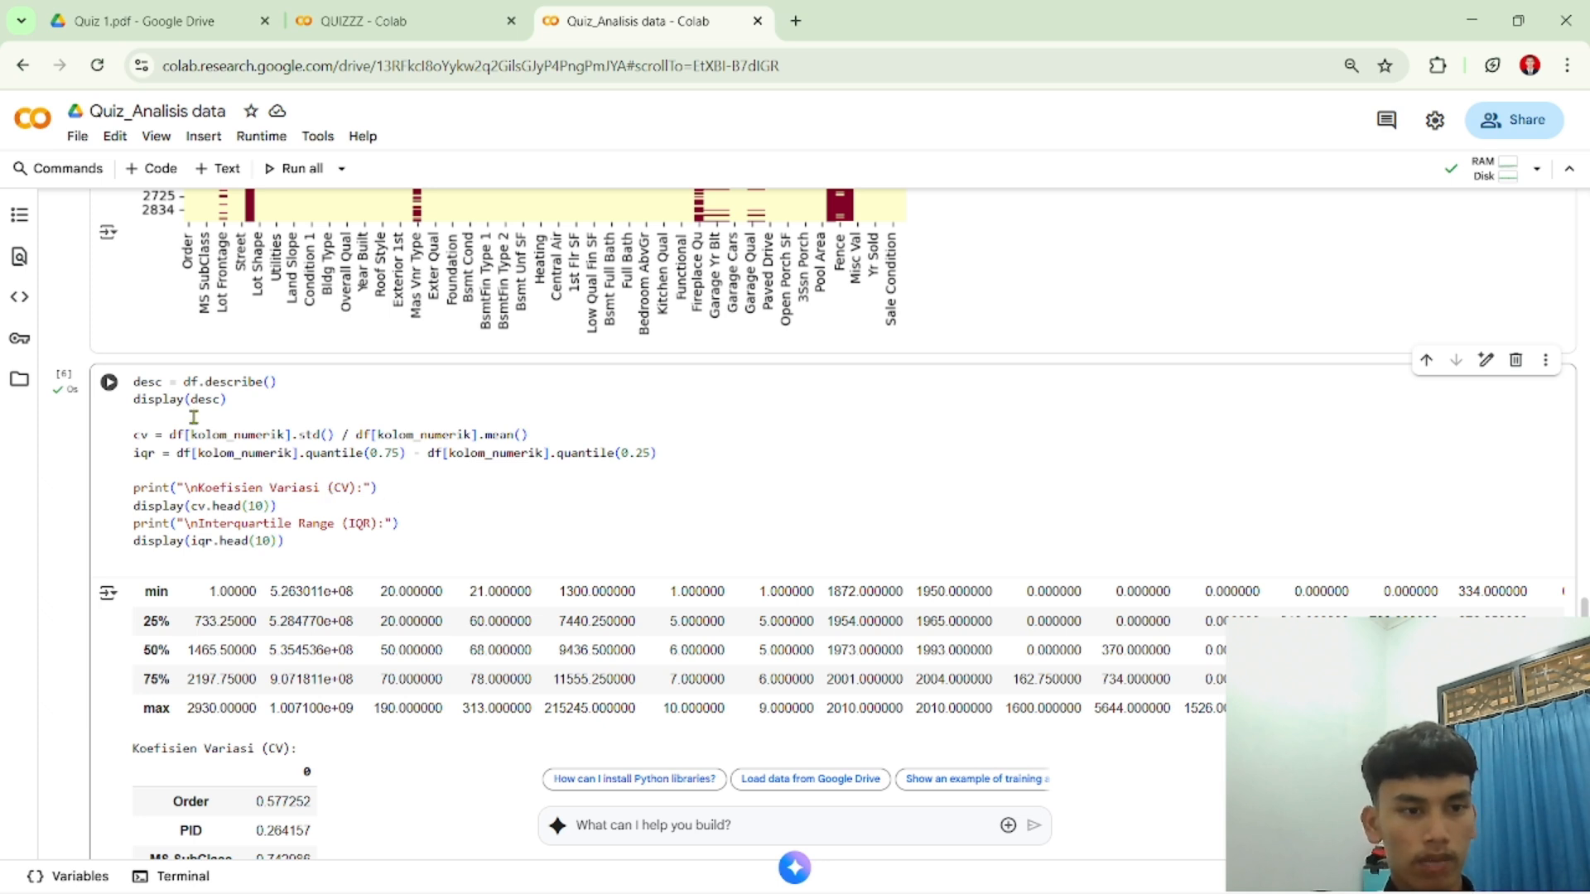
Step: Examine the df.describe() expression and the descriptive statistics table across its columns through SalePrice
{"action": "left_click_drag", "start_coordinate": [178, 383], "coordinate": [280, 383]}
{"action": "left_click", "coordinate": [278, 383]}
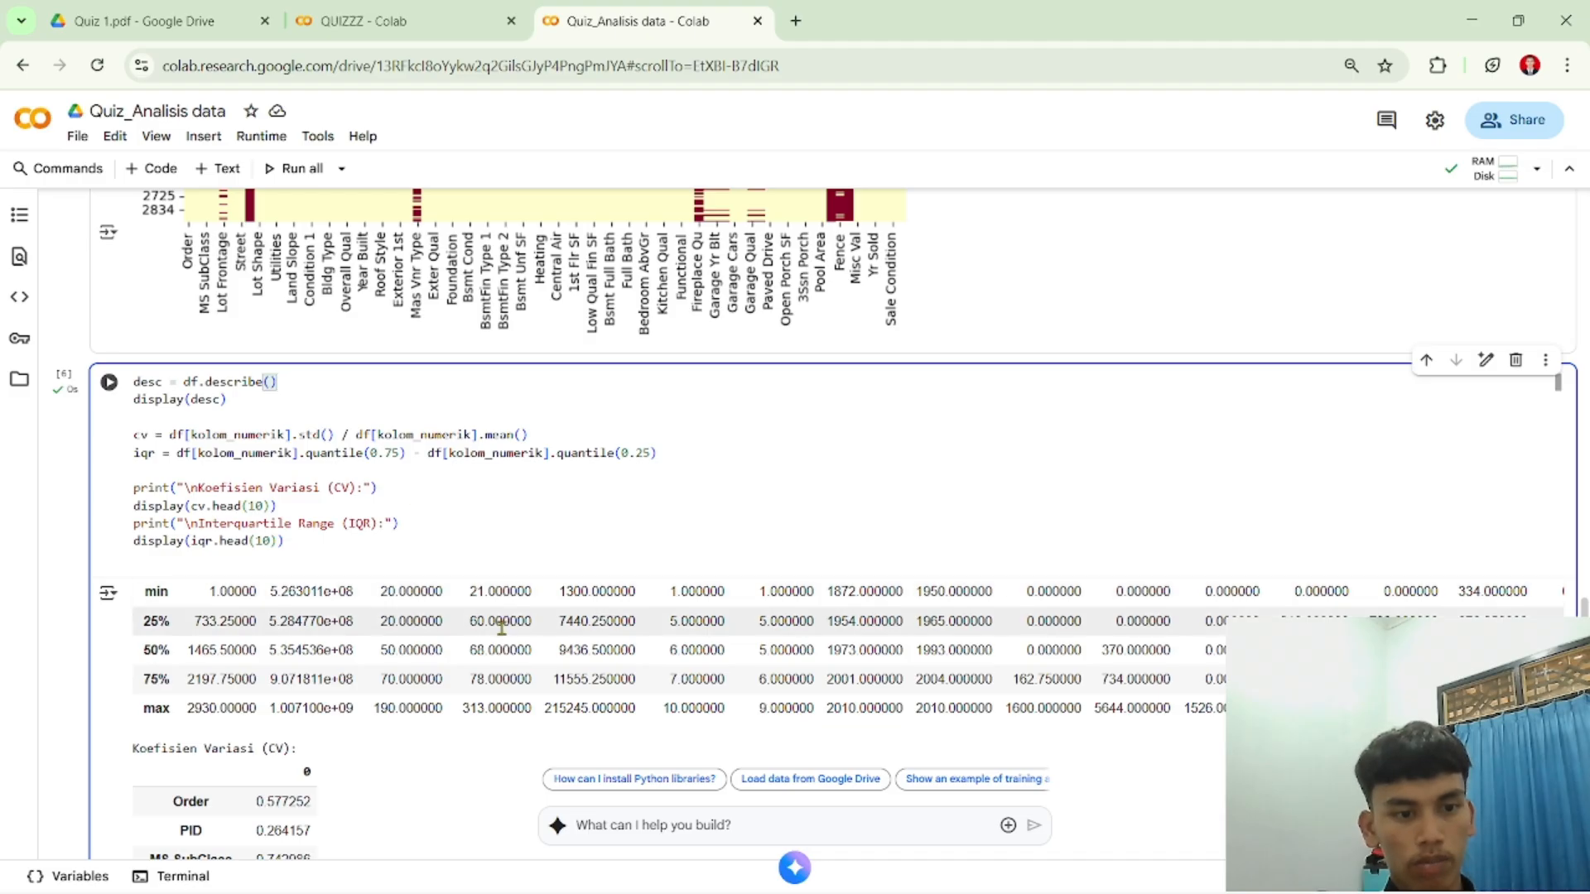
{"action": "scroll", "coordinate": [504, 629], "scroll_direction": "right", "scroll_amount": 10}
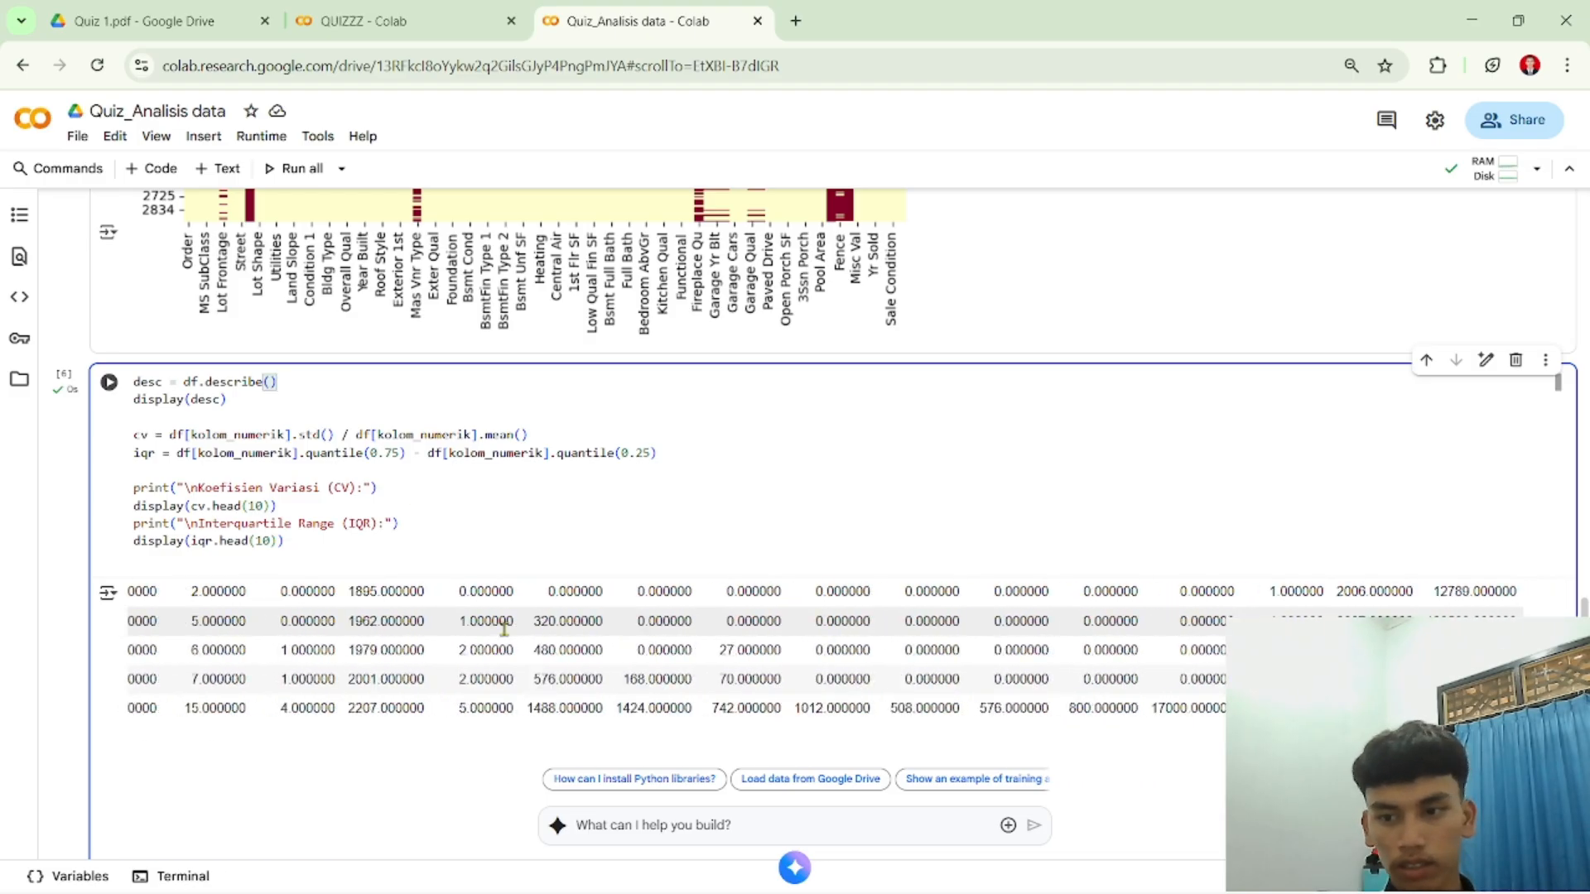
{"action": "scroll", "coordinate": [1407, 662], "scroll_direction": "up", "scroll_amount": 2}
{"action": "scroll", "coordinate": [1407, 695], "scroll_direction": "down", "scroll_amount": 1}
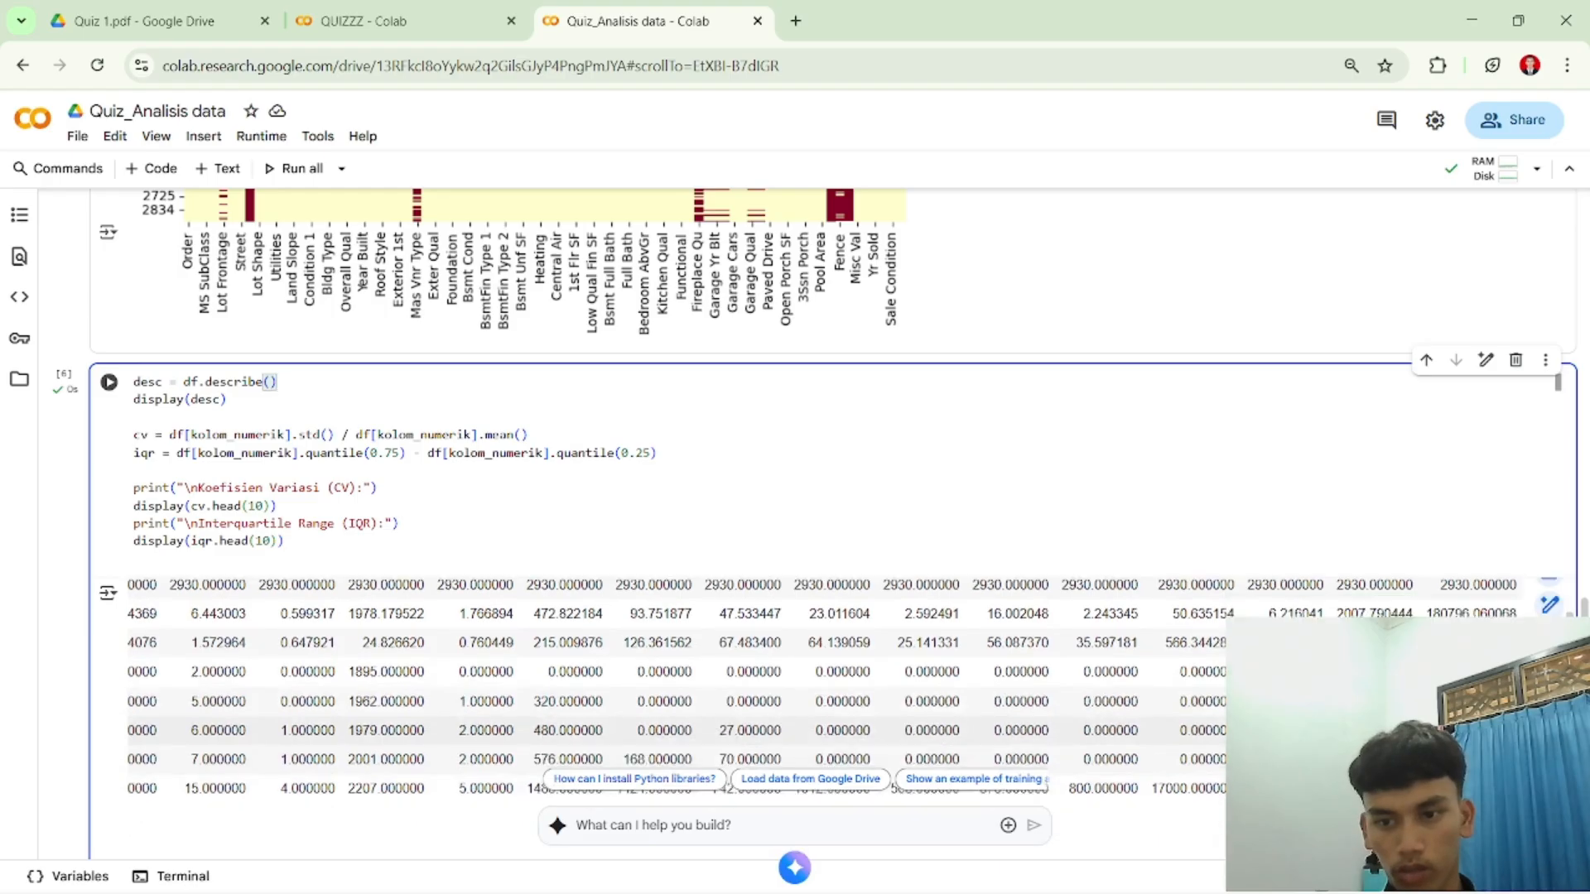
{"action": "scroll", "coordinate": [1408, 695], "scroll_direction": "up", "scroll_amount": 1}
{"action": "scroll", "coordinate": [924, 669], "scroll_direction": "down", "scroll_amount": 5}
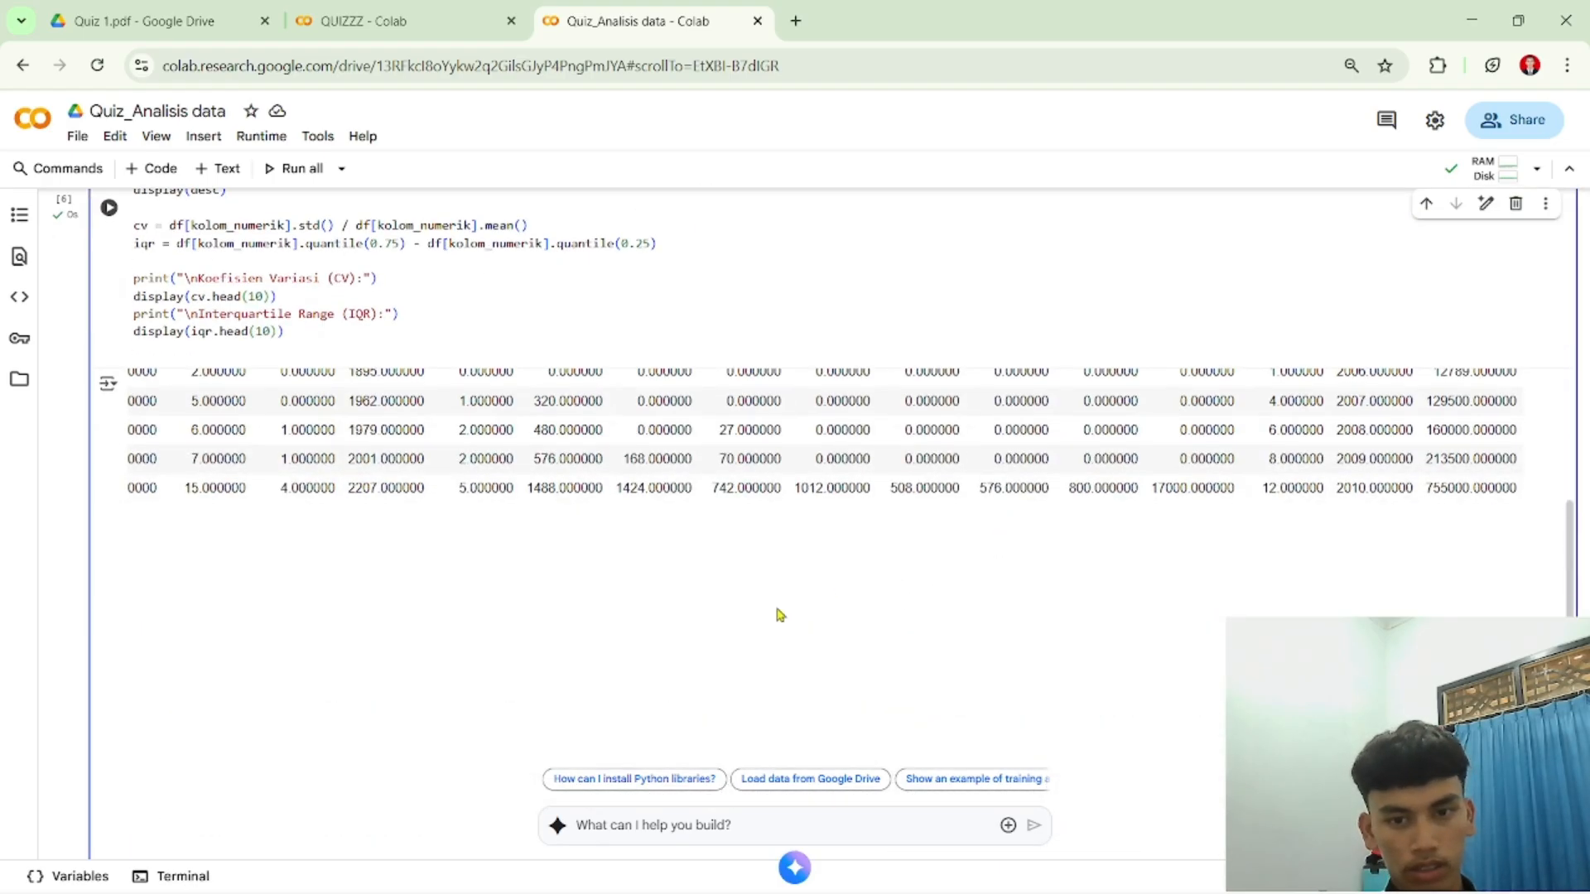
{"action": "scroll", "coordinate": [599, 585], "scroll_direction": "up", "scroll_amount": 2}
{"action": "scroll", "coordinate": [599, 585], "scroll_direction": "up", "scroll_amount": 2}
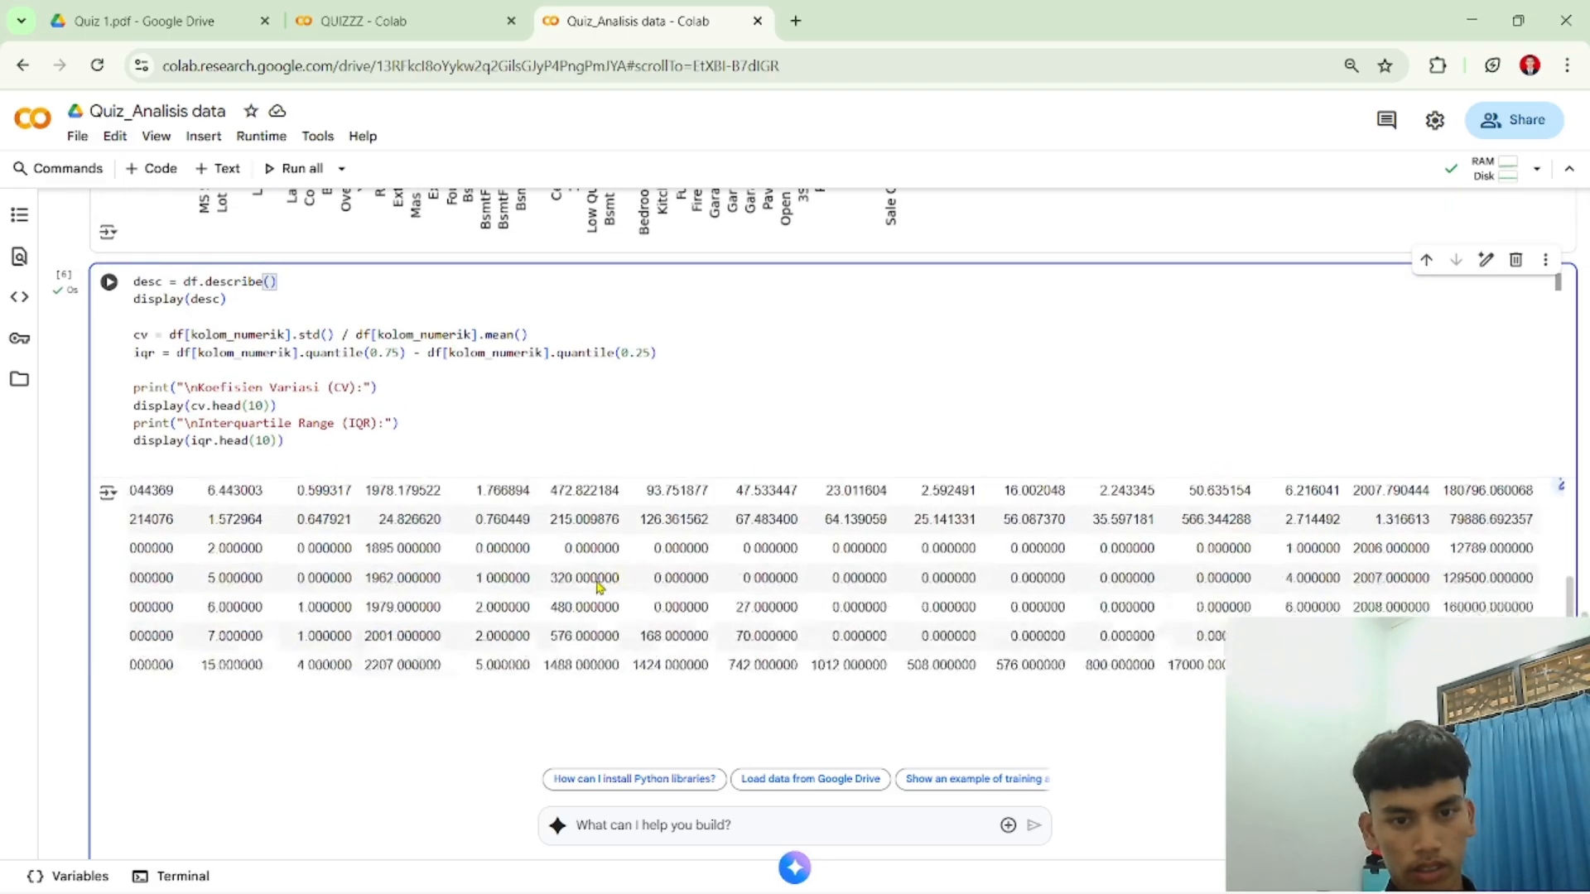
{"action": "scroll", "coordinate": [1473, 589], "scroll_direction": "up", "scroll_amount": 1}
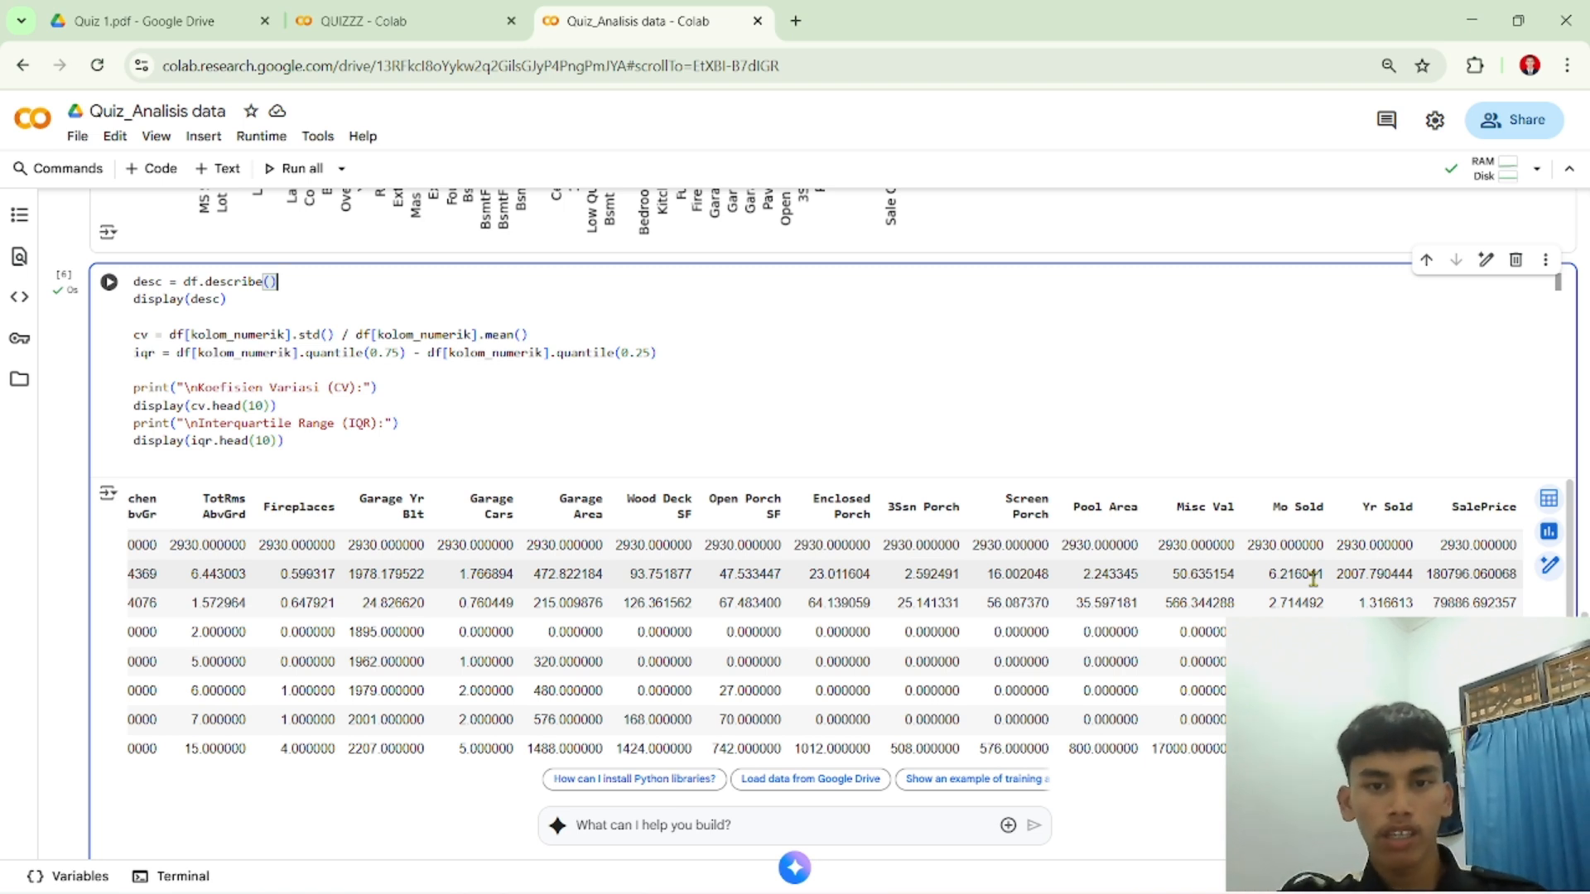
{"action": "scroll", "coordinate": [499, 408], "scroll_direction": "up", "scroll_amount": 1}
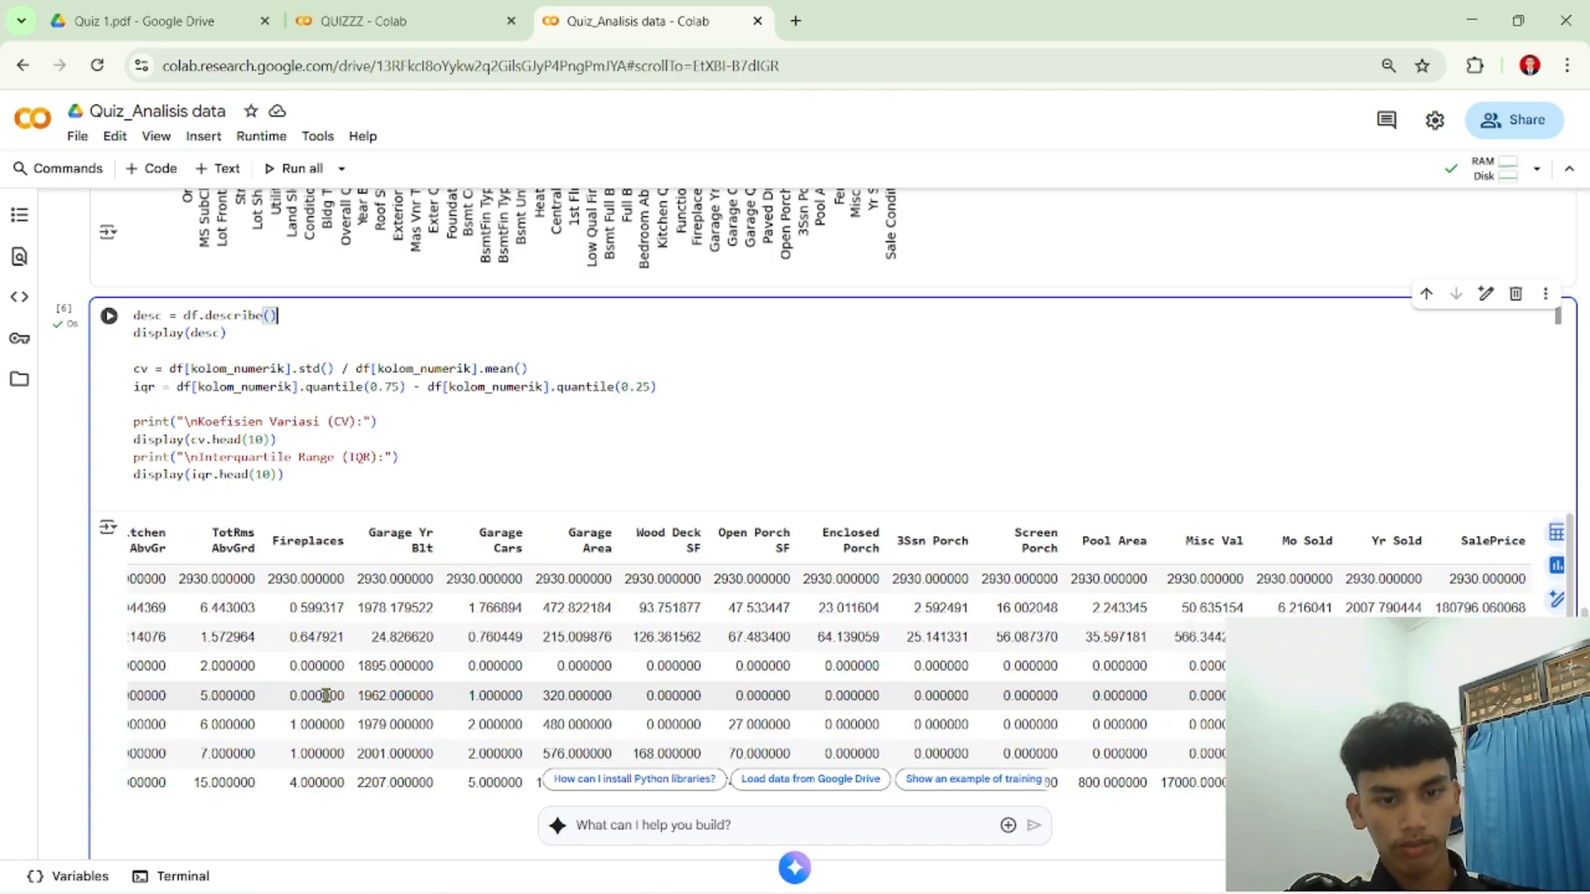
{"action": "scroll", "coordinate": [626, 668], "scroll_direction": "left", "scroll_amount": 20}
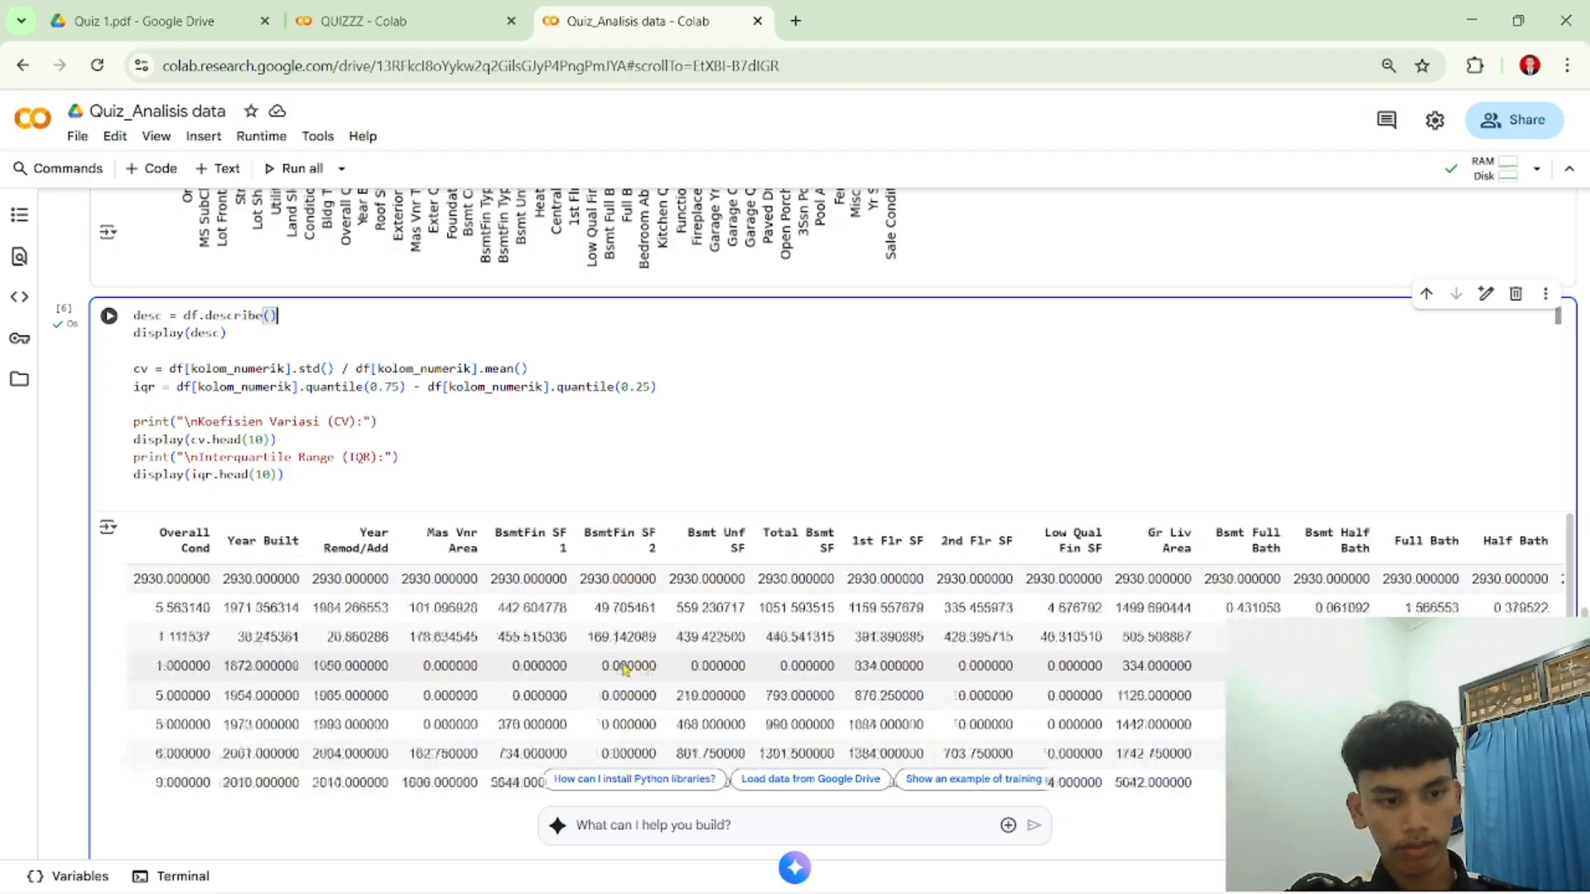
Step: Examine the Koefisien Variasi (CV) and Interquartile Range (IQR) outputs for the first ten numeric columns
{"action": "scroll", "coordinate": [489, 675], "scroll_direction": "down", "scroll_amount": 12}
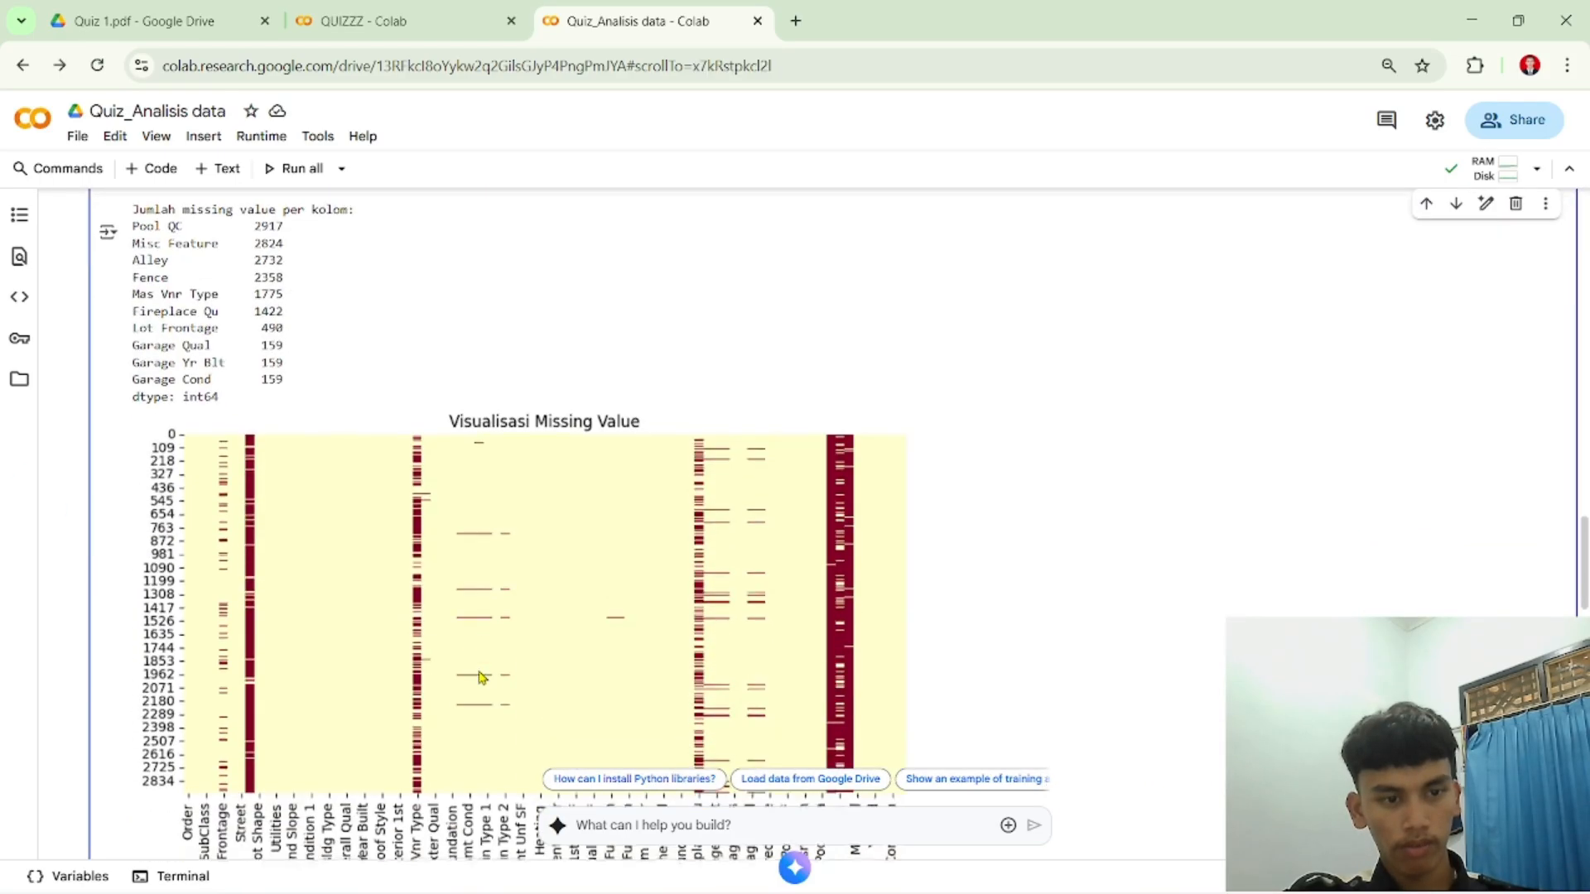
{"action": "scroll", "coordinate": [480, 677], "scroll_direction": "down", "scroll_amount": 5}
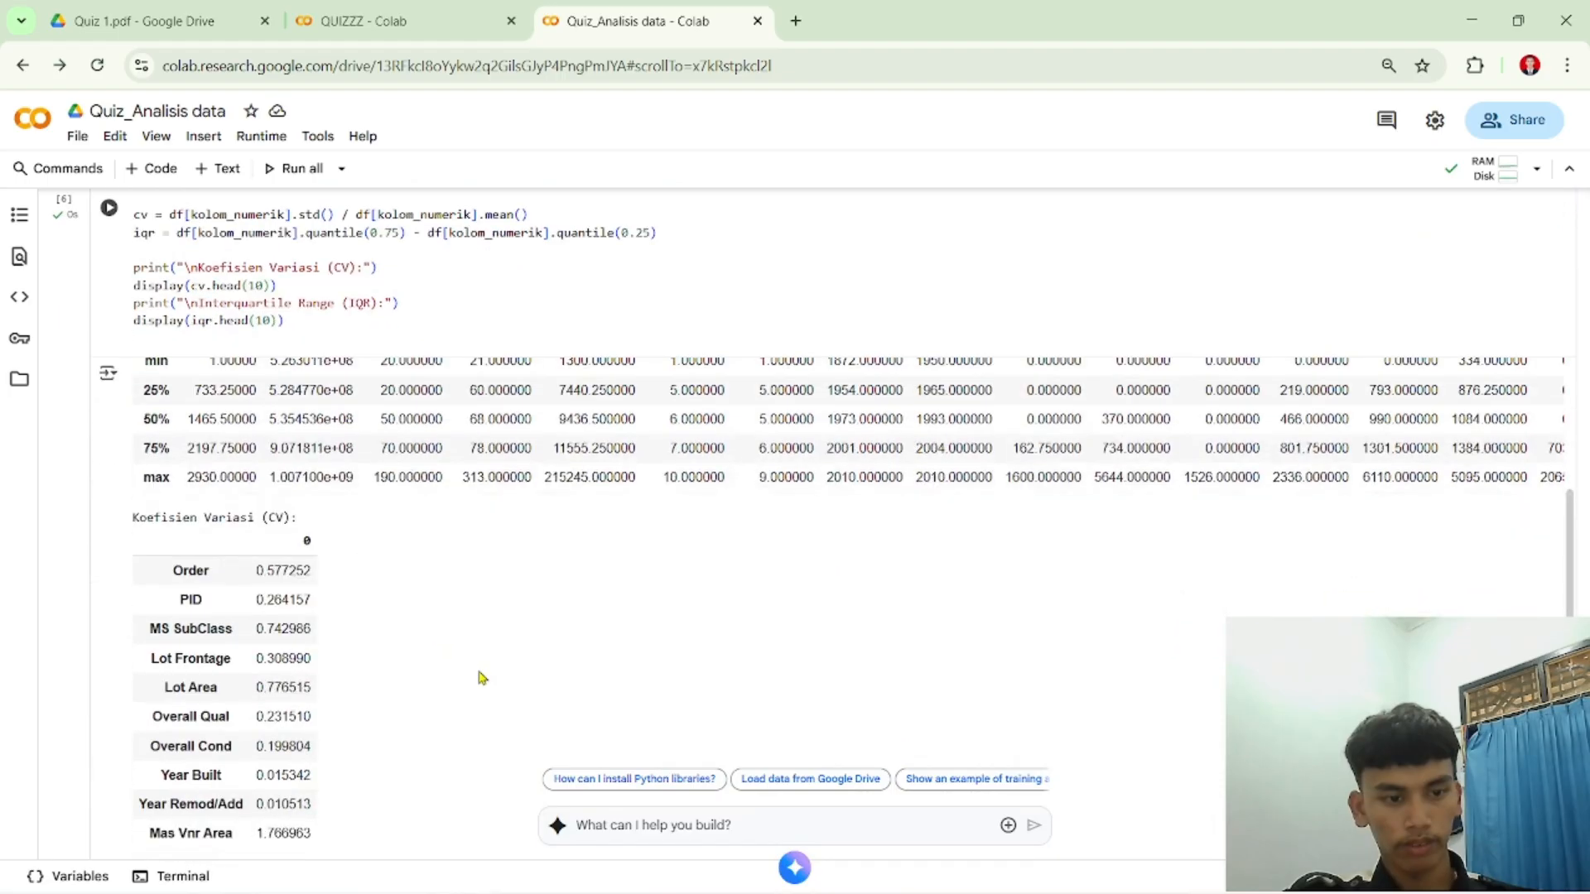
{"action": "scroll", "coordinate": [480, 677], "scroll_direction": "down", "scroll_amount": 2}
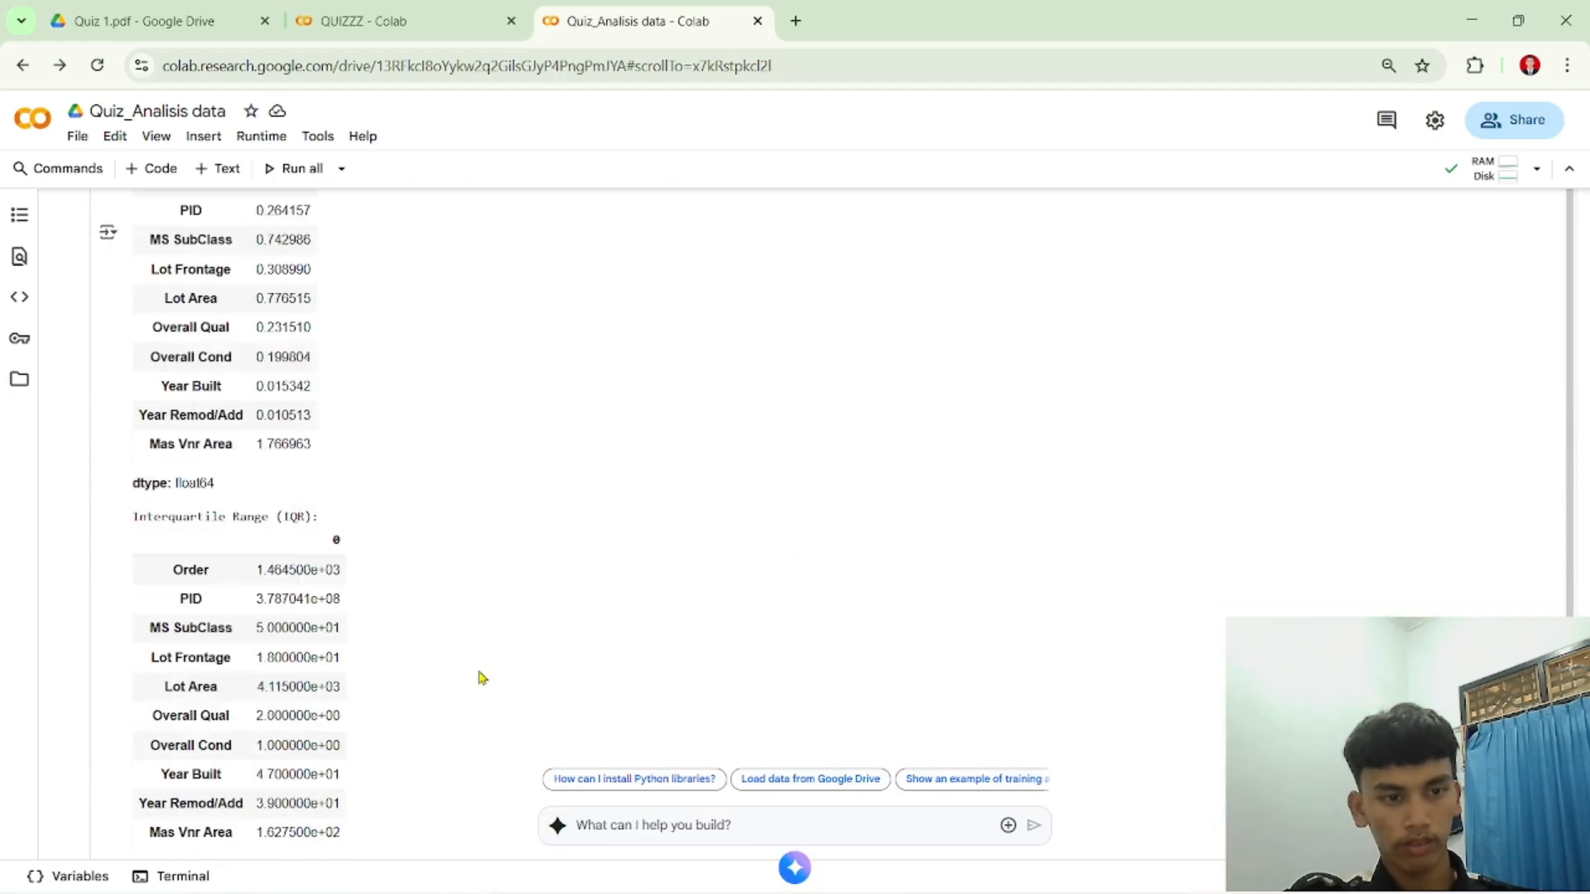
{"action": "scroll", "coordinate": [480, 677], "scroll_direction": "down", "scroll_amount": 1}
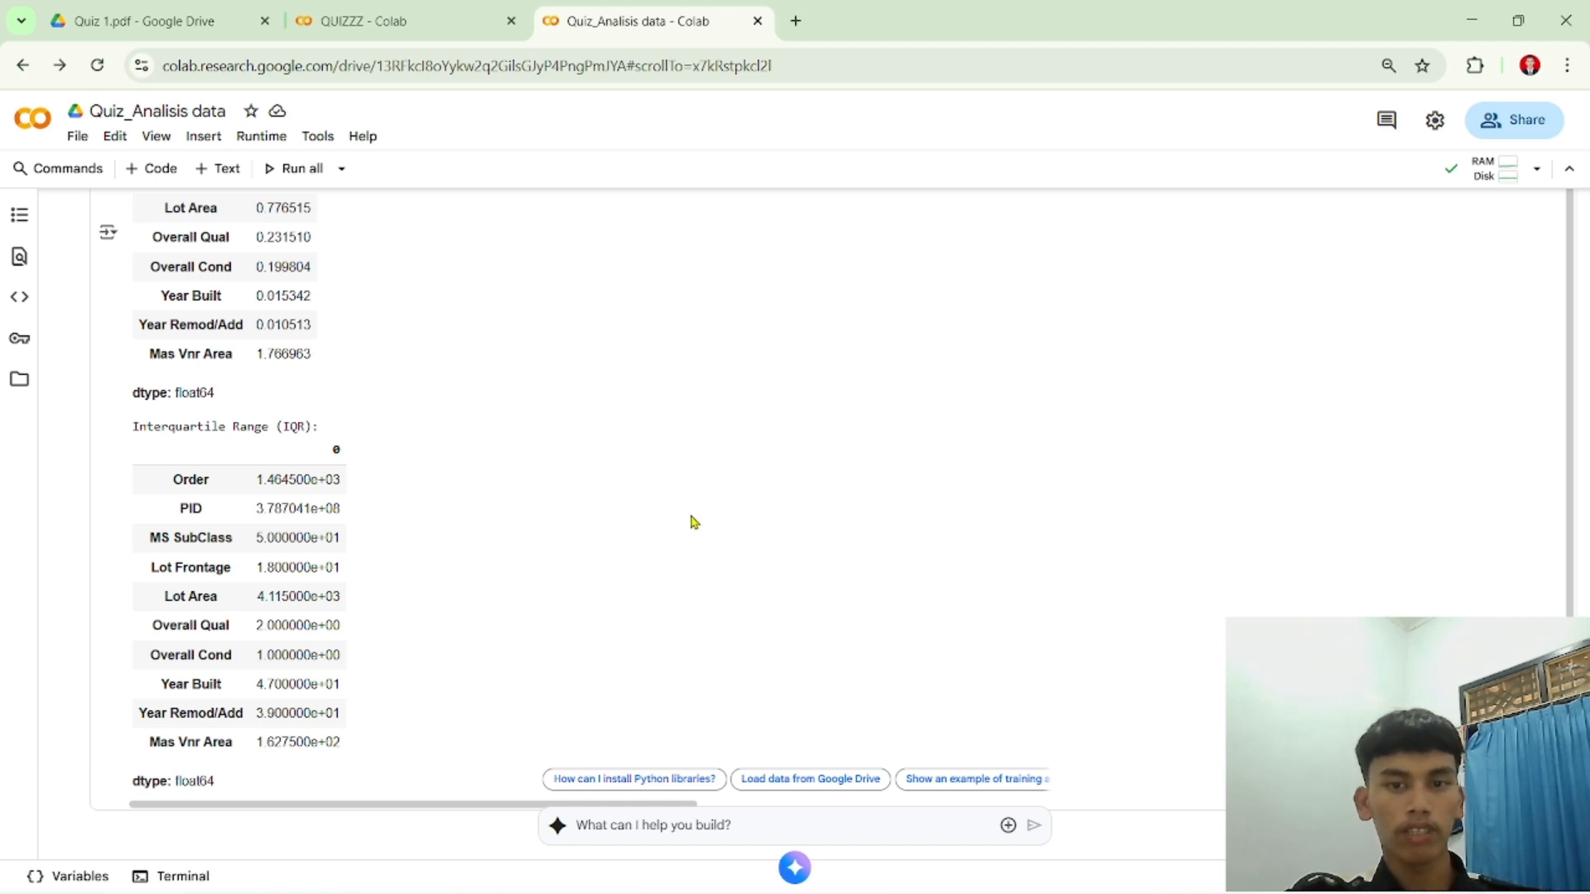
Step: Add an empty code cell below the Interquartile Range output
{"action": "scroll", "coordinate": [654, 566], "scroll_direction": "down", "scroll_amount": 2}
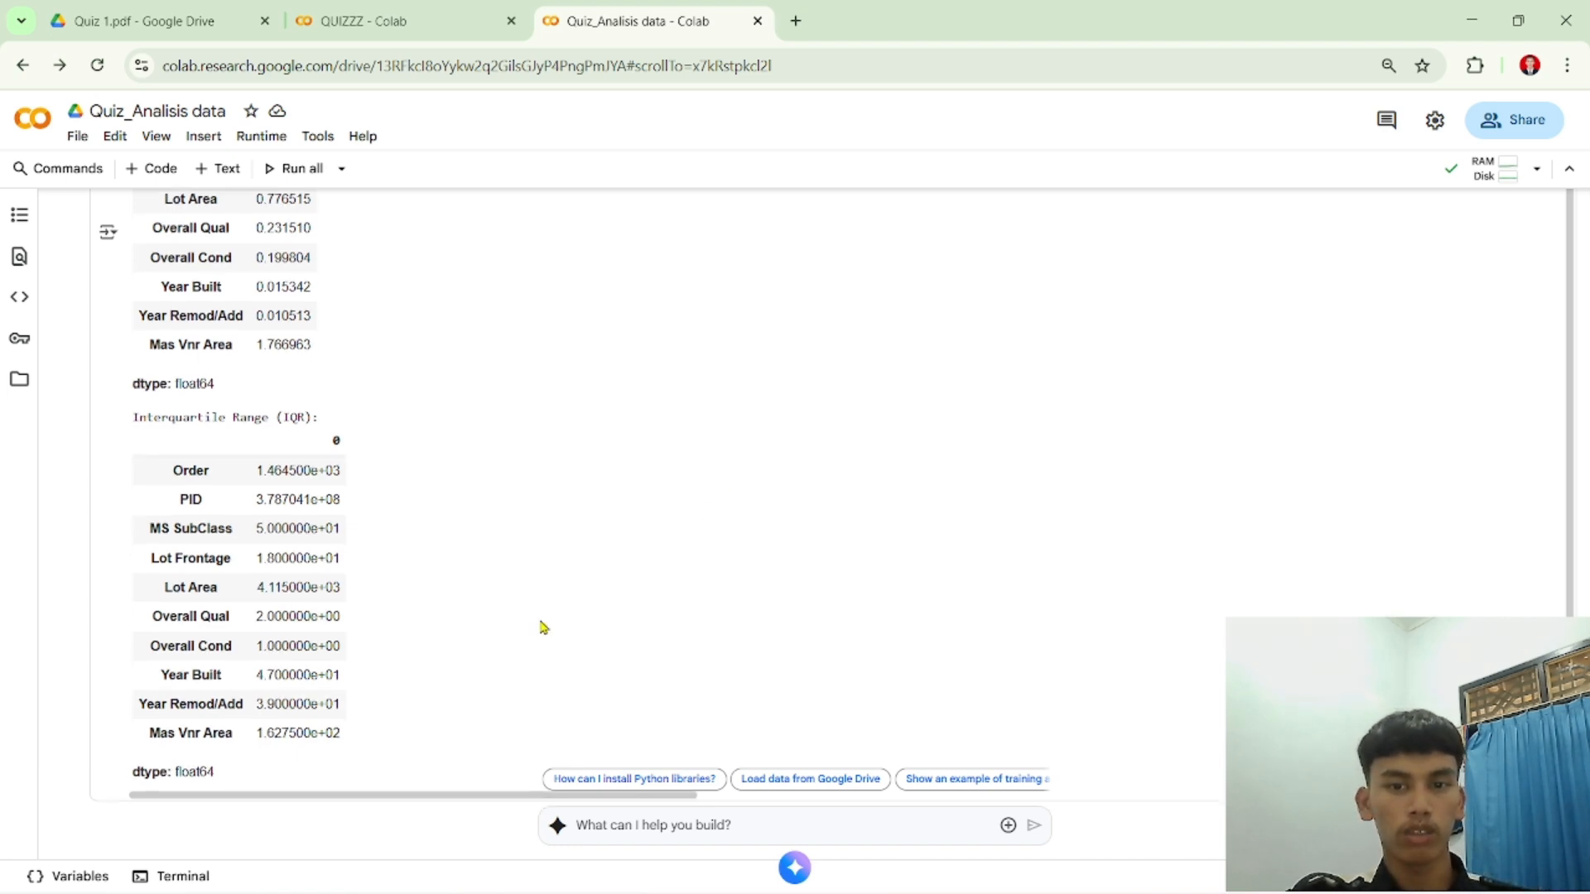
{"action": "scroll", "coordinate": [543, 626], "scroll_direction": "down", "scroll_amount": 3}
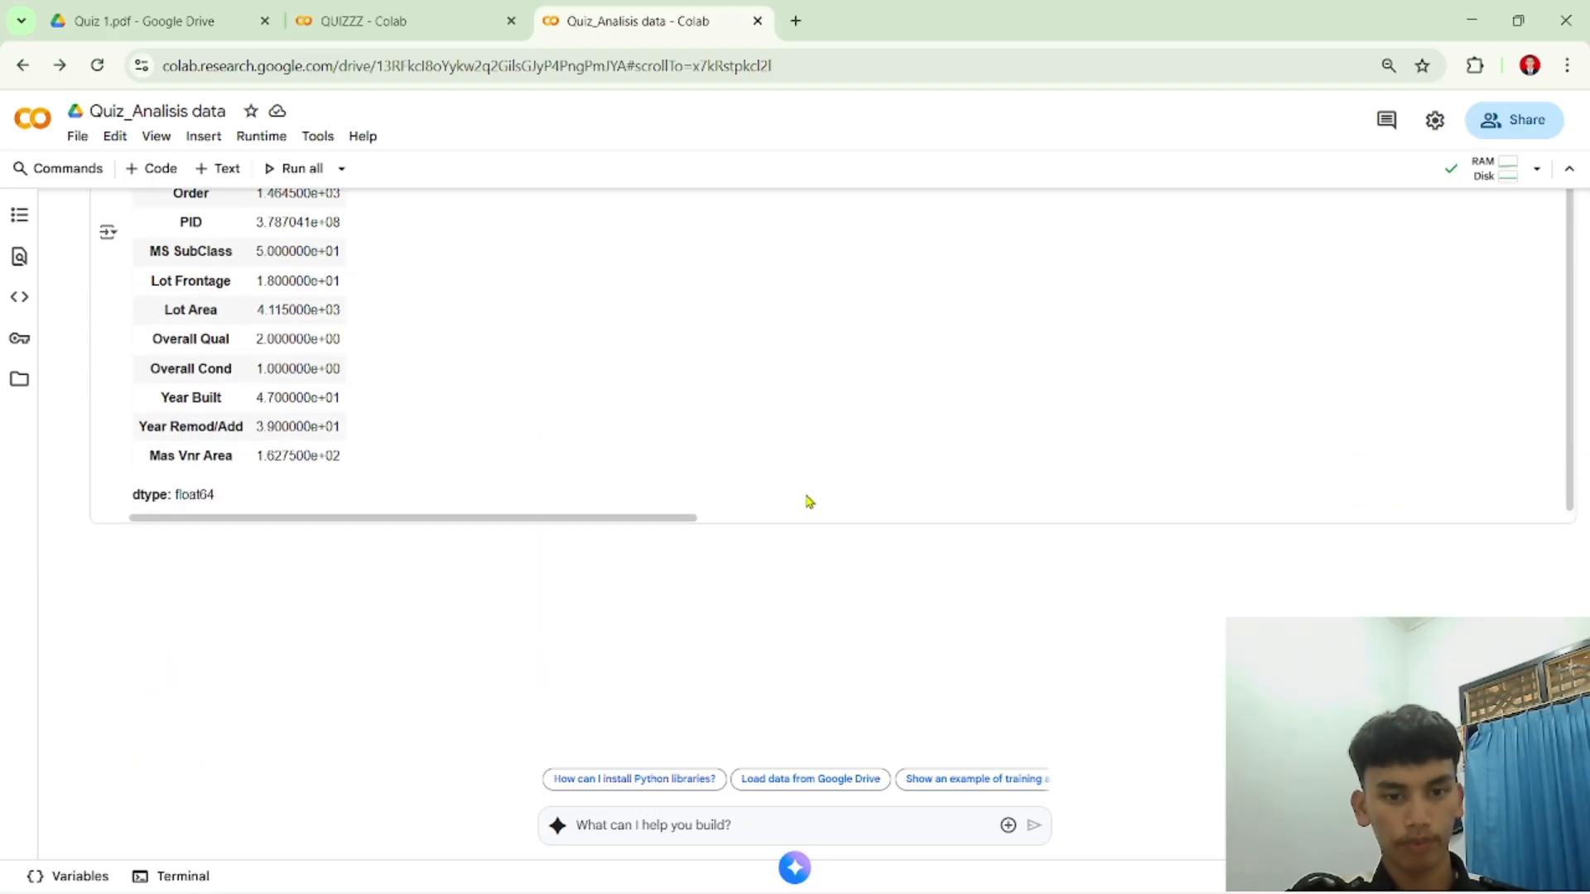
{"action": "left_click", "coordinate": [808, 533]}
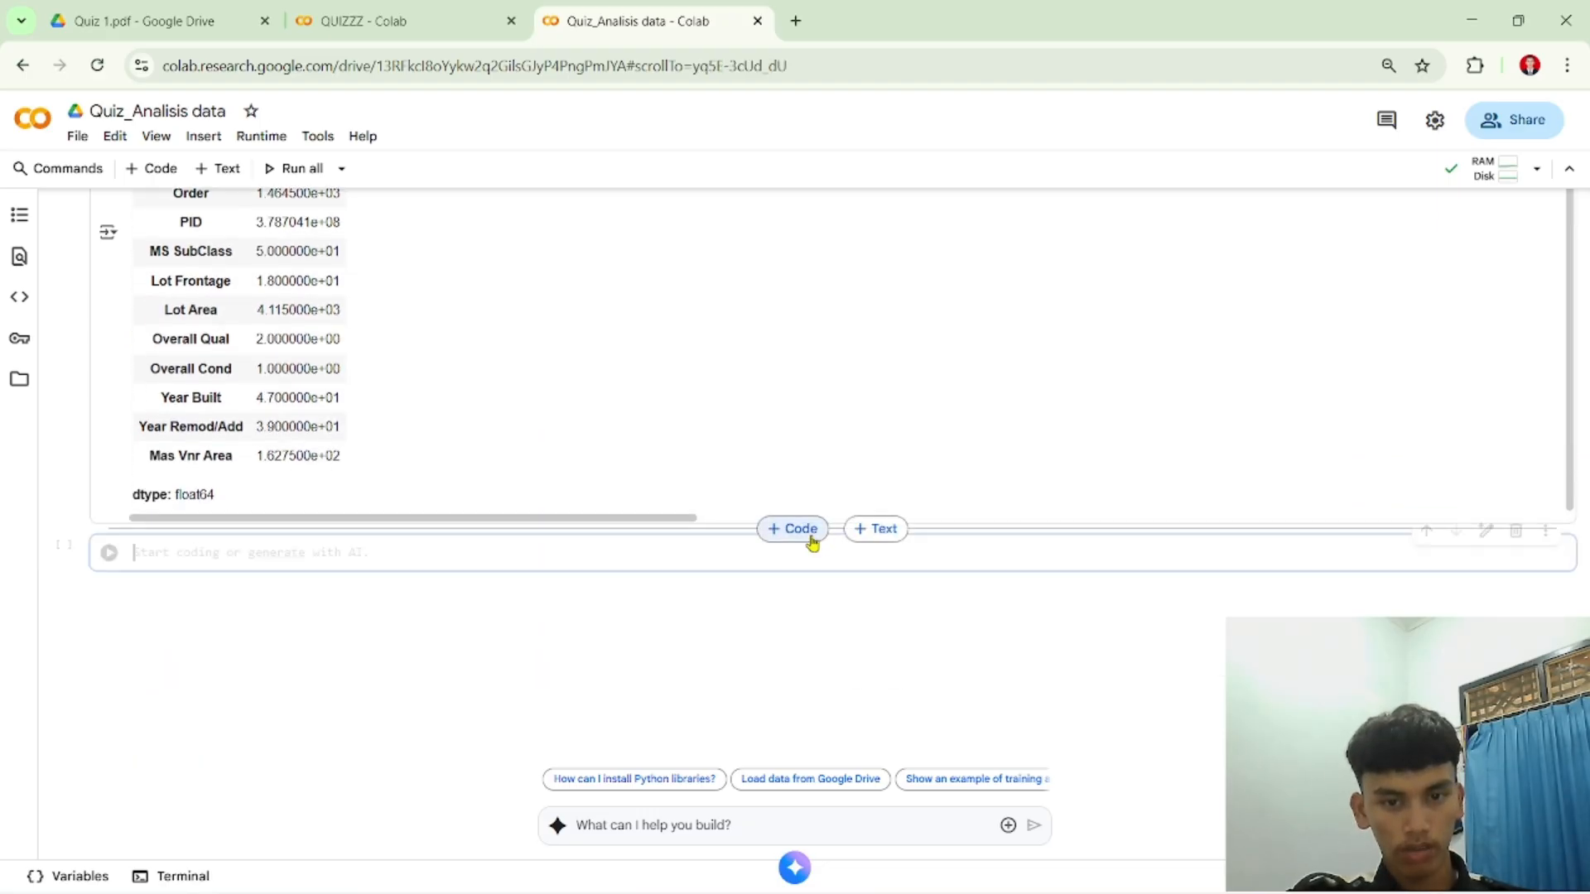
Step: Copy the whole code cell that loops over kolom_kategorik[:5] to print category distributions from the QUIZZZ notebook
{"action": "left_click", "coordinate": [372, 21]}
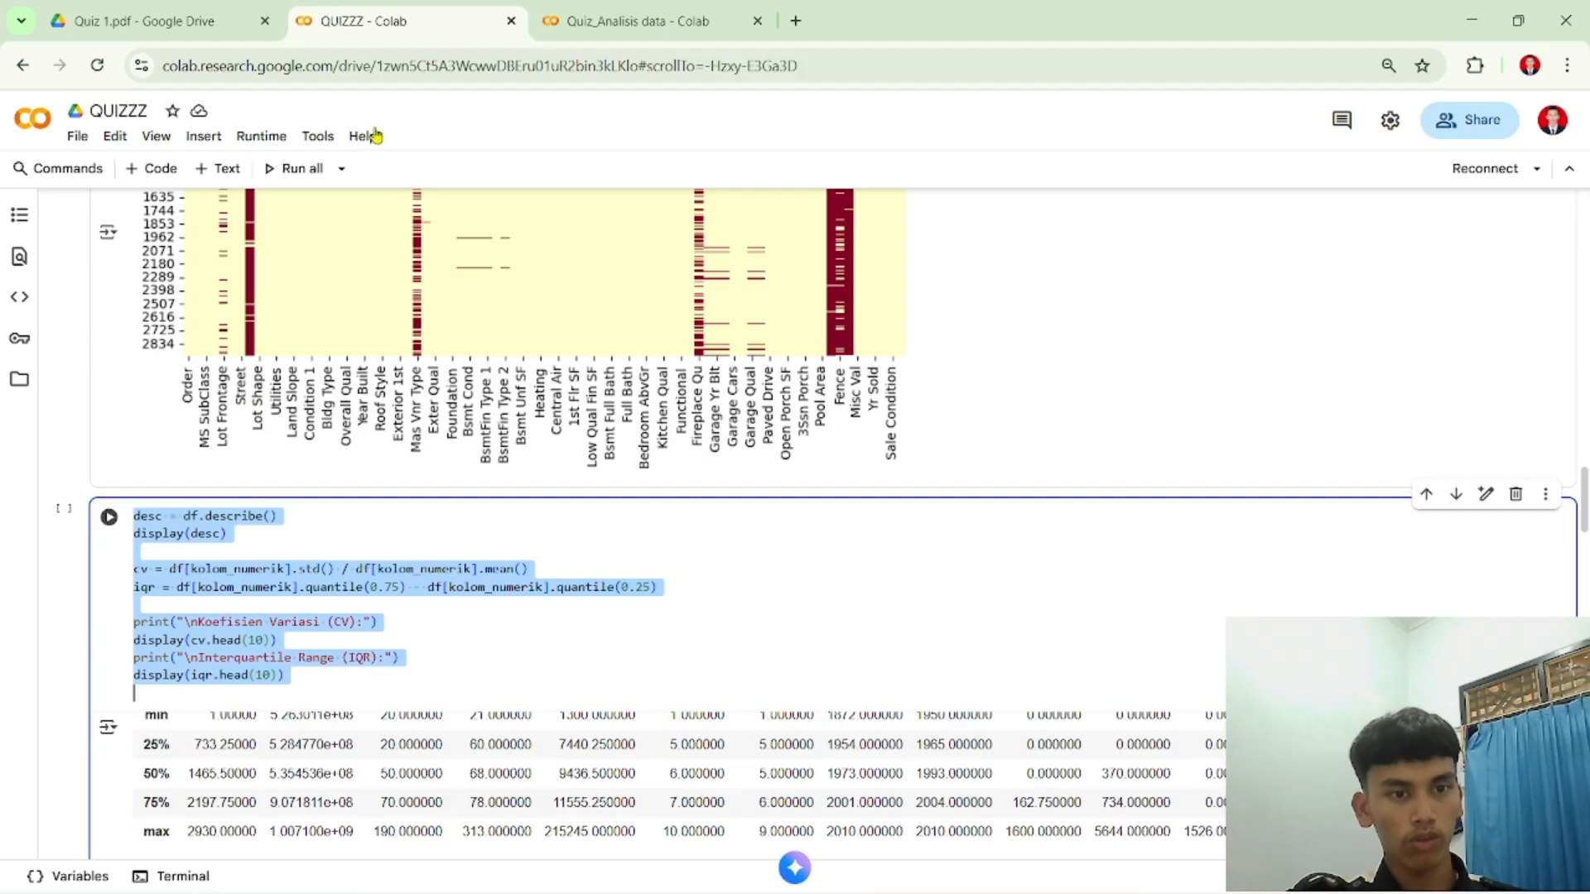
{"action": "left_click", "coordinate": [283, 553]}
{"action": "scroll", "coordinate": [282, 553], "scroll_direction": "down", "scroll_amount": 15}
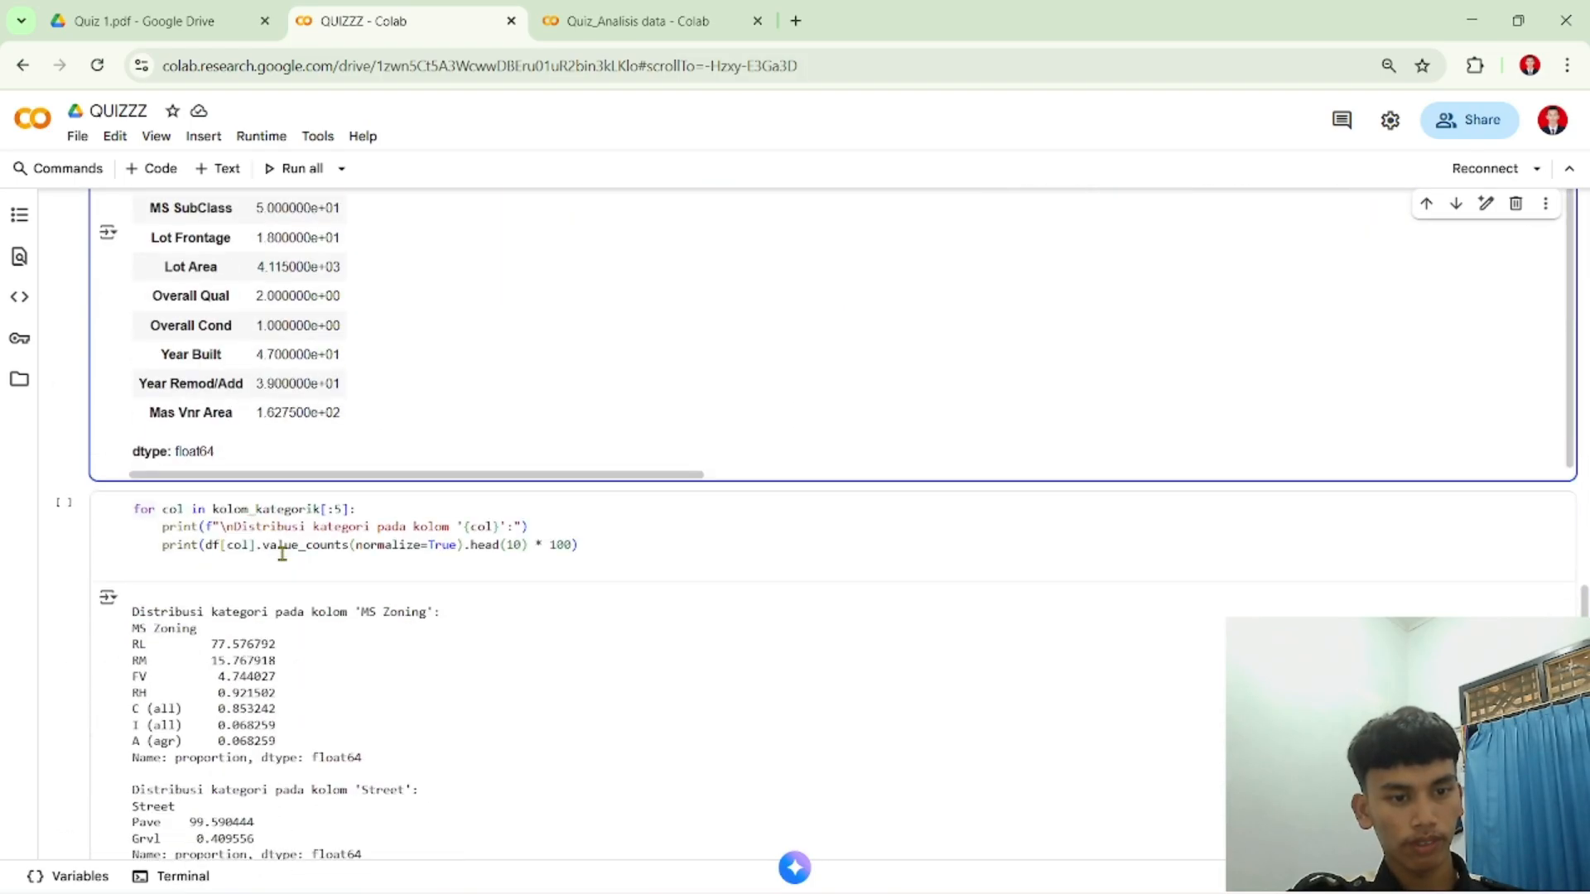
{"action": "left_click", "coordinate": [327, 517]}
{"action": "key", "text": "ctrl+a"}
{"action": "key", "text": "ctrl+c"}
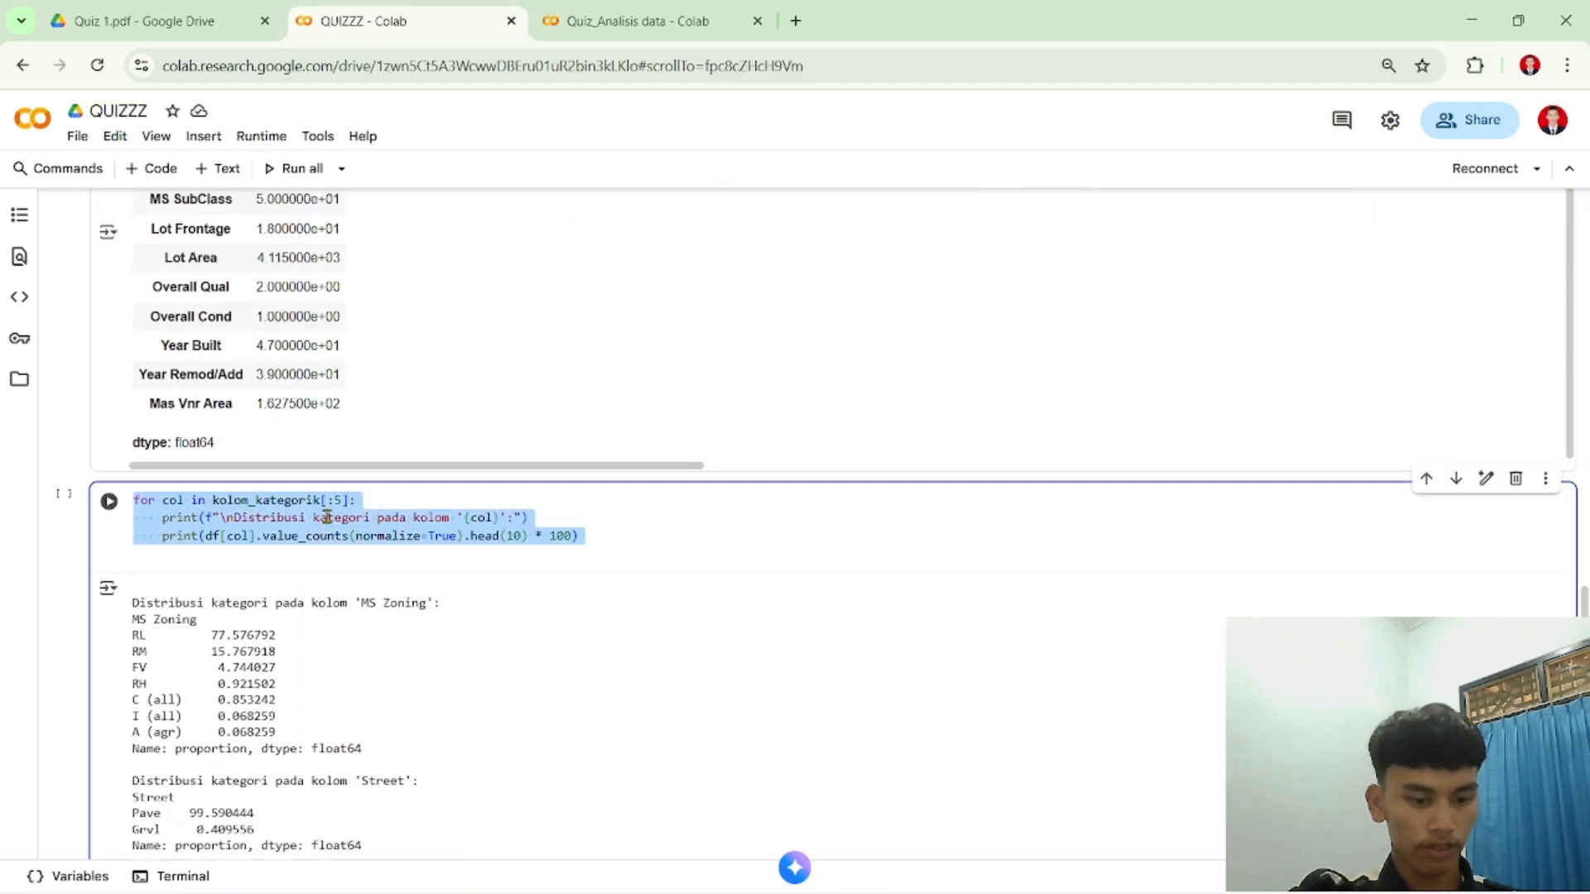
Step: Paste the copied kolom_kategorik distribution loop into the Quiz_Analisis data notebook's empty cell and run it
{"action": "left_click", "coordinate": [633, 21]}
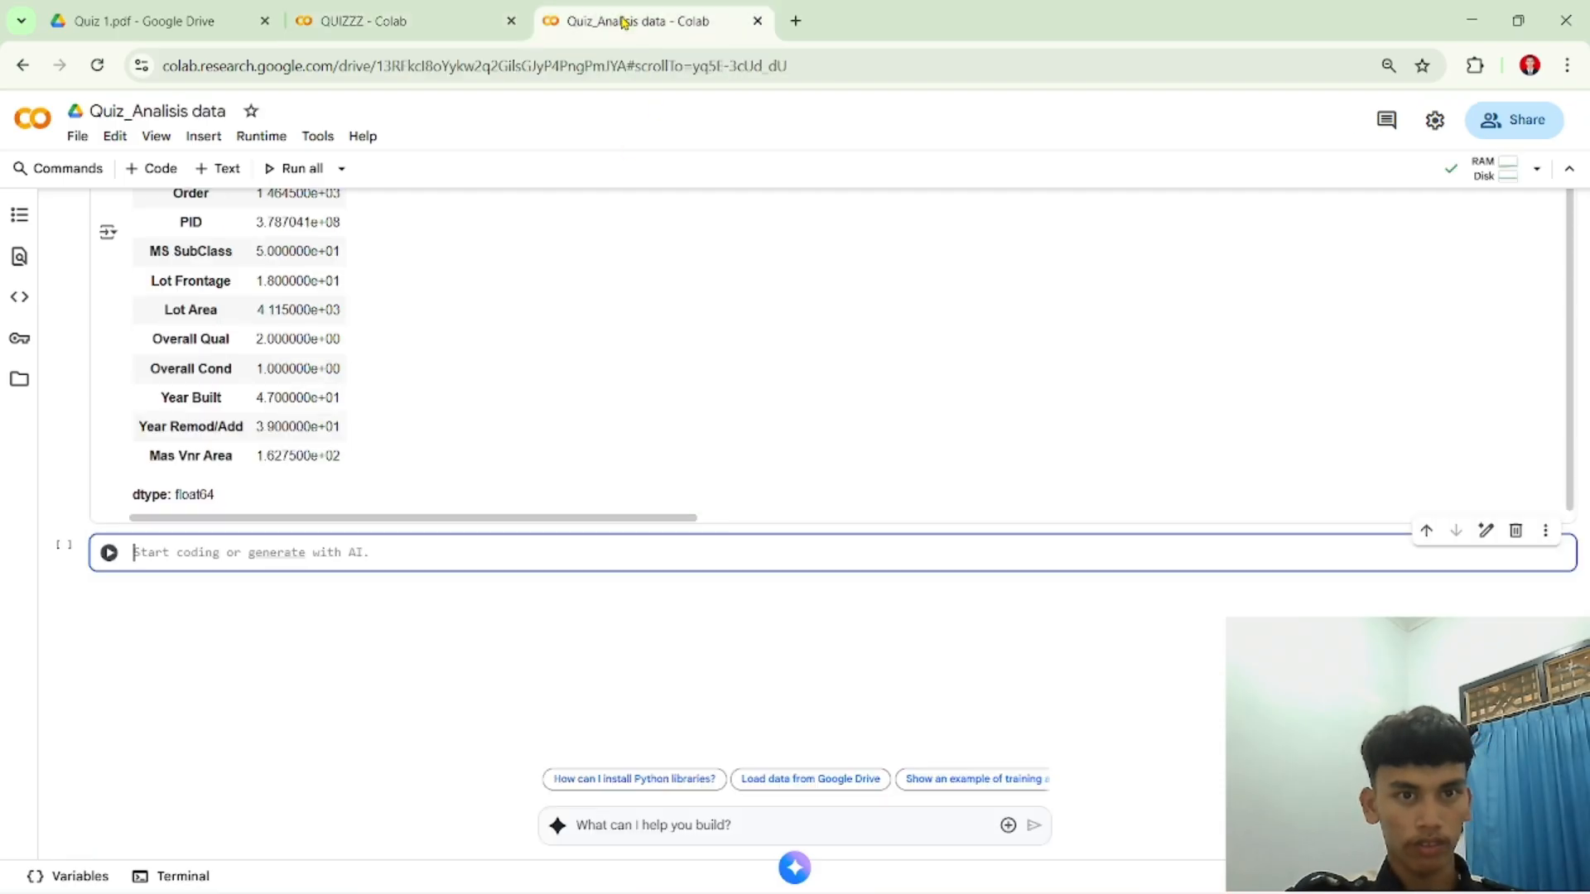
{"action": "left_click", "coordinate": [147, 549]}
{"action": "key", "text": "ctrl+v"}
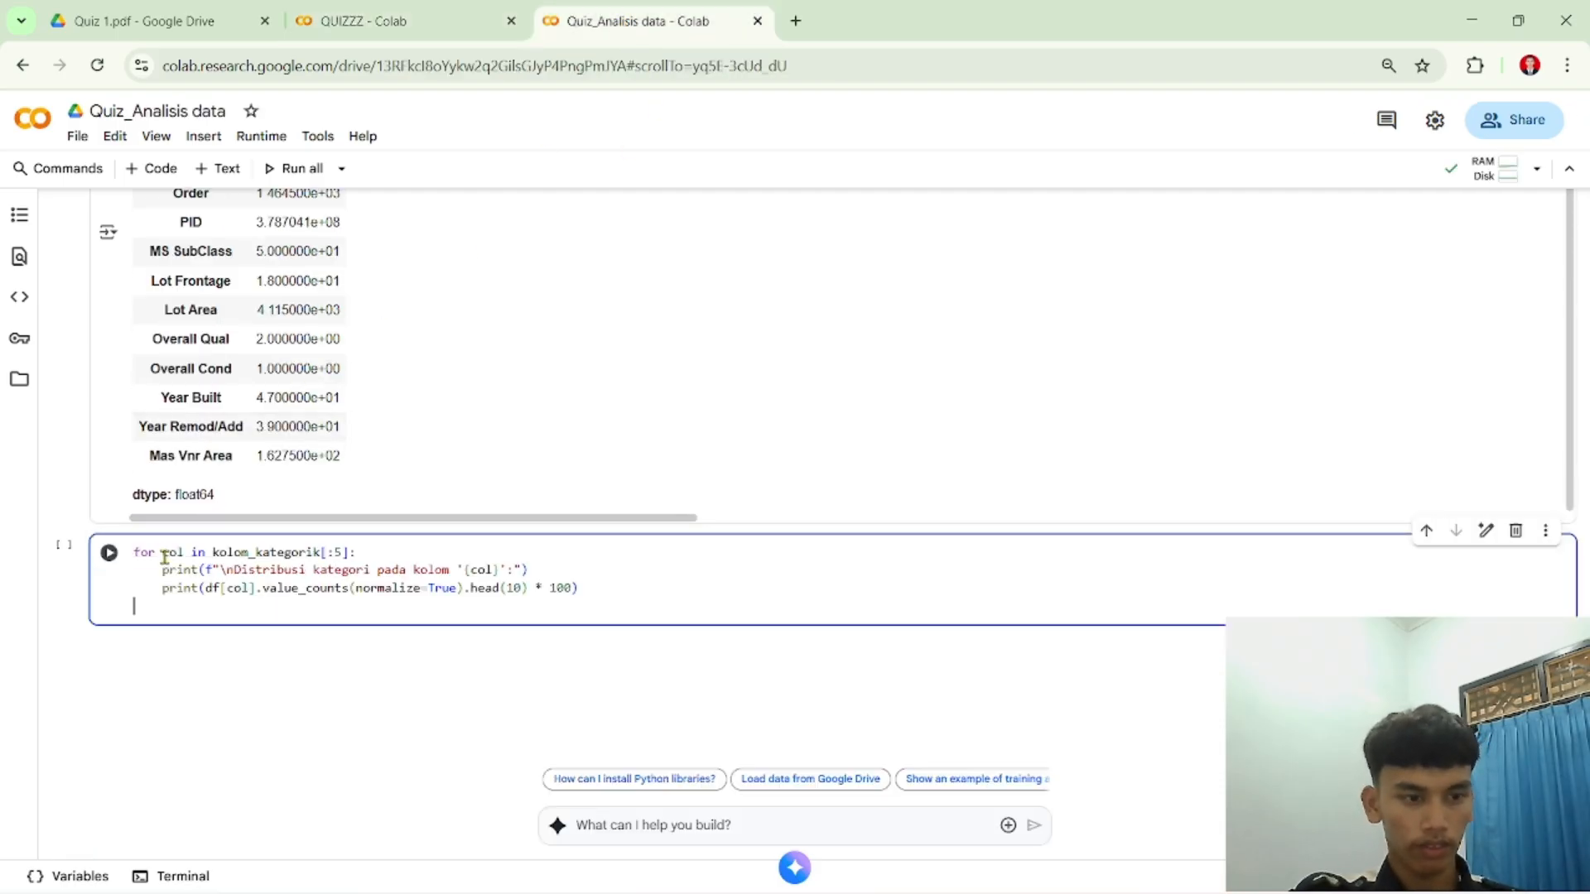
{"action": "left_click", "coordinate": [109, 553]}
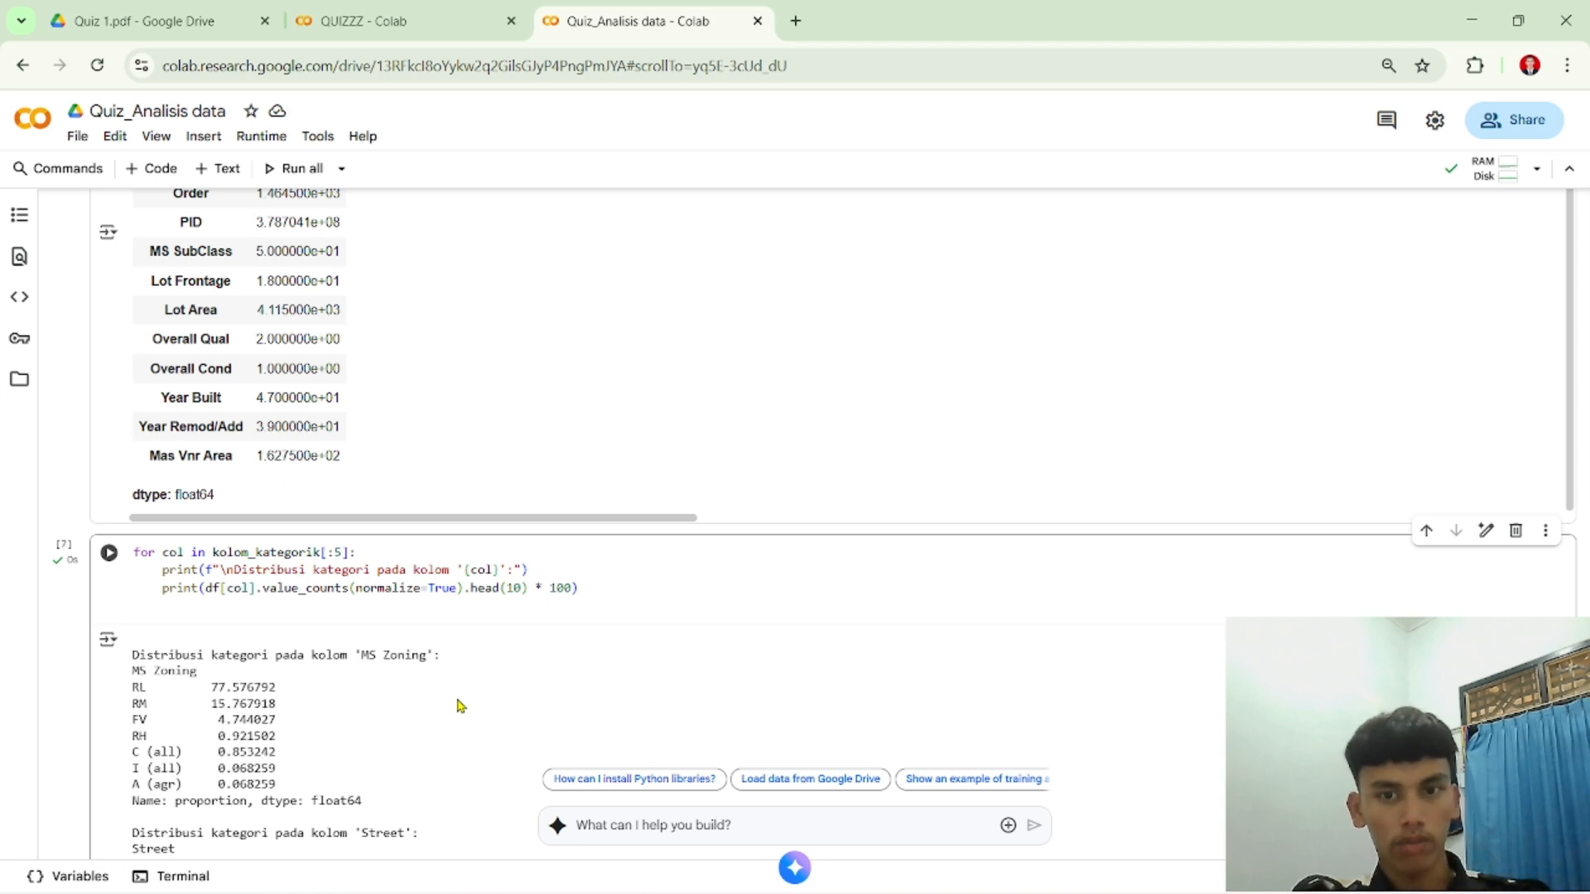
Step: Examine the value_counts(normalize=True) expression and the printed category distributions from MS Zoning through Land Contour
{"action": "scroll", "coordinate": [490, 639], "scroll_direction": "down", "scroll_amount": 3}
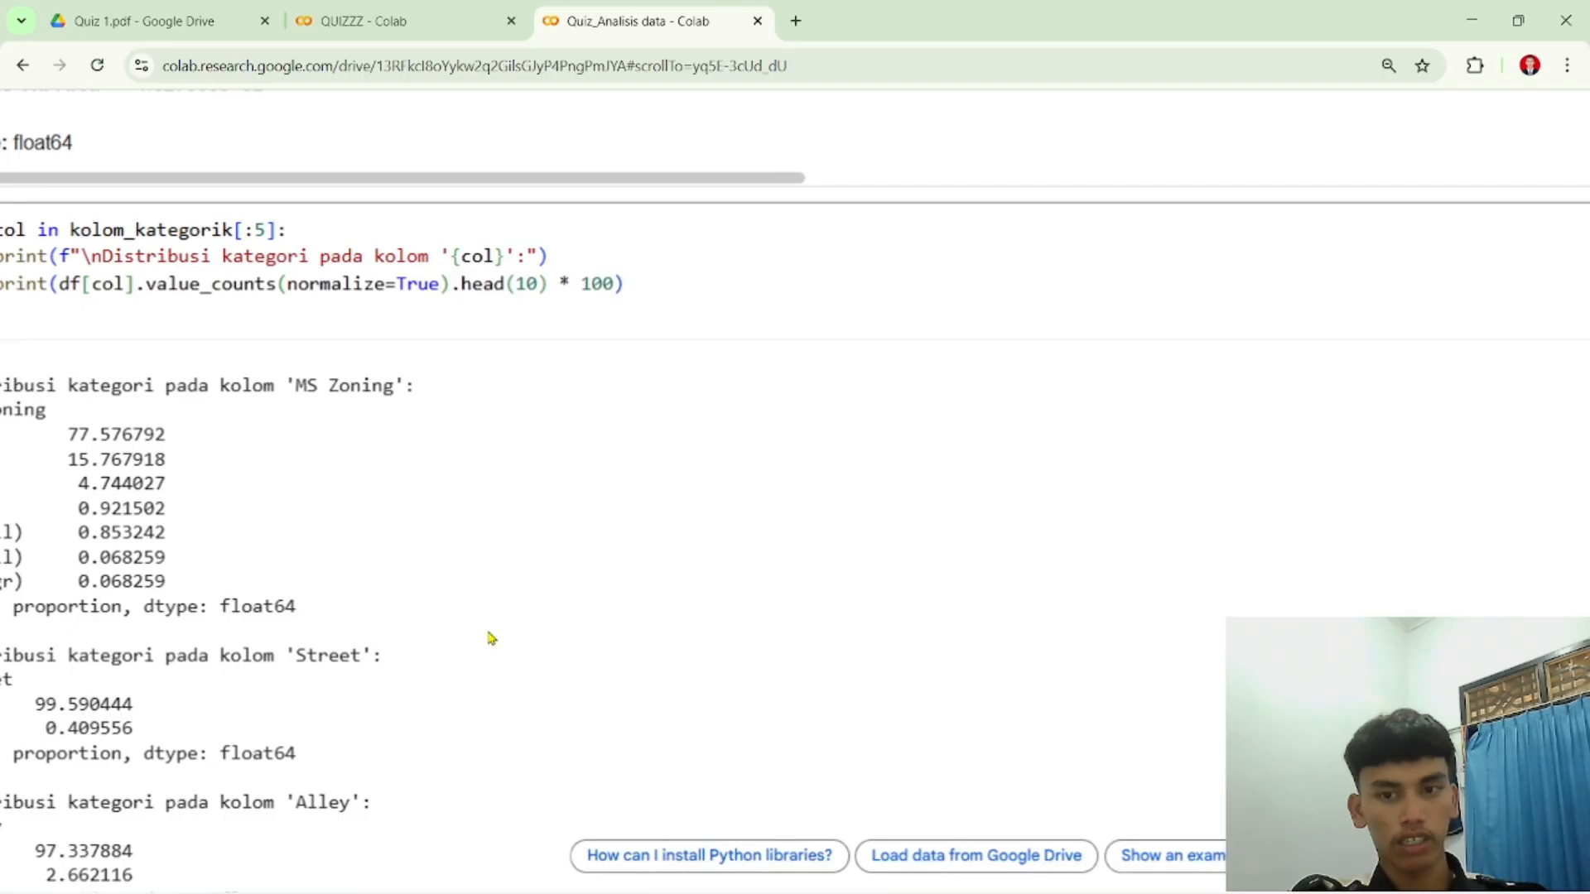
{"action": "scroll", "coordinate": [492, 639], "scroll_direction": "up", "scroll_amount": 1}
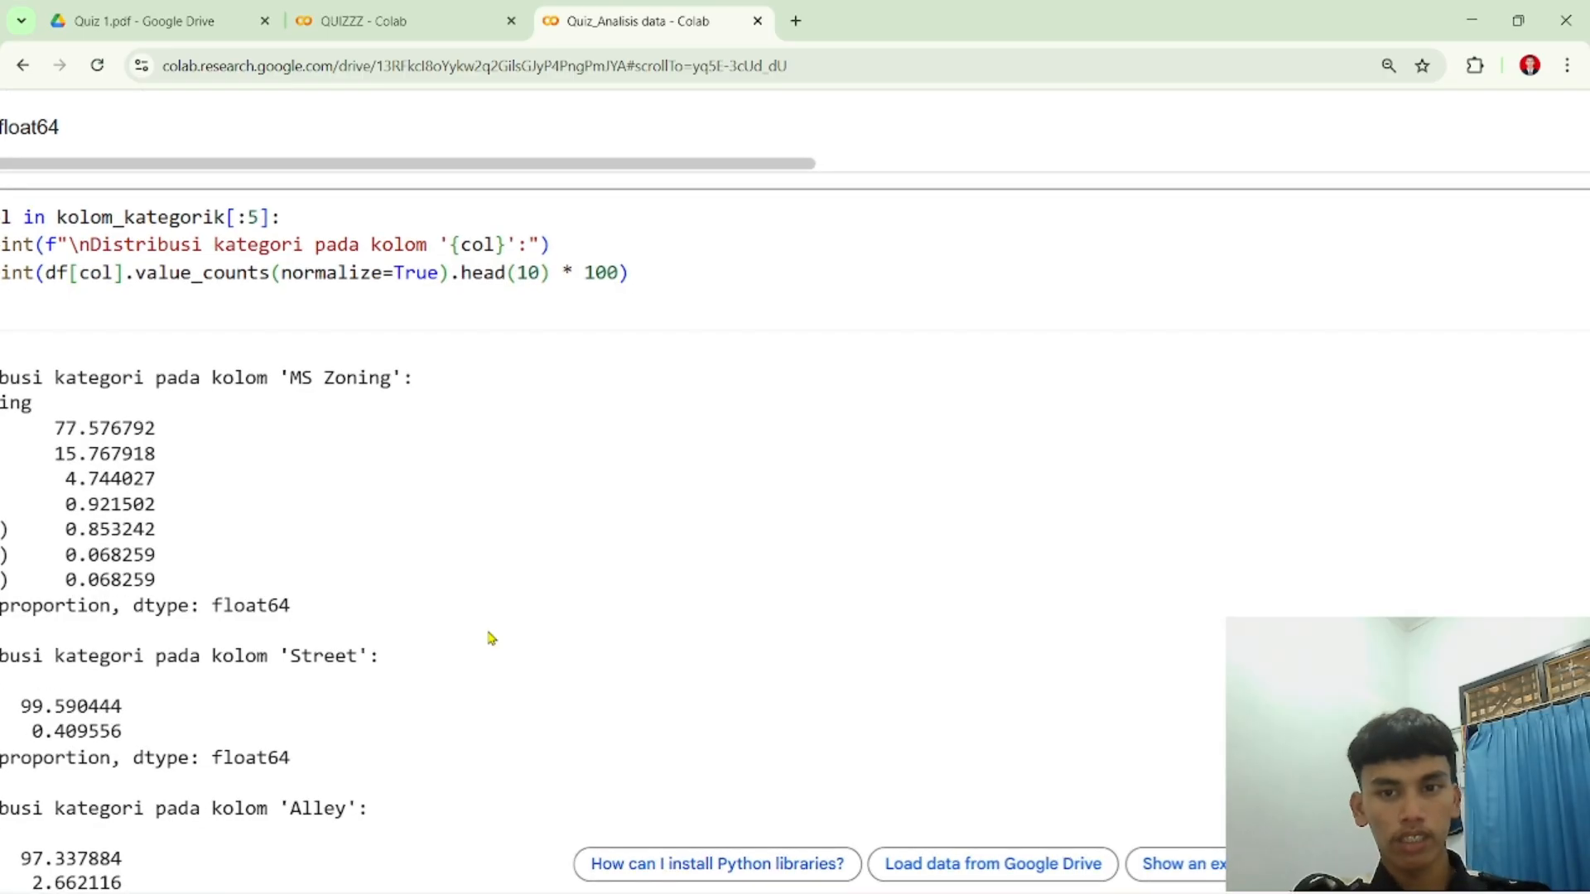
{"action": "scroll", "coordinate": [491, 638], "scroll_direction": "down", "scroll_amount": 5}
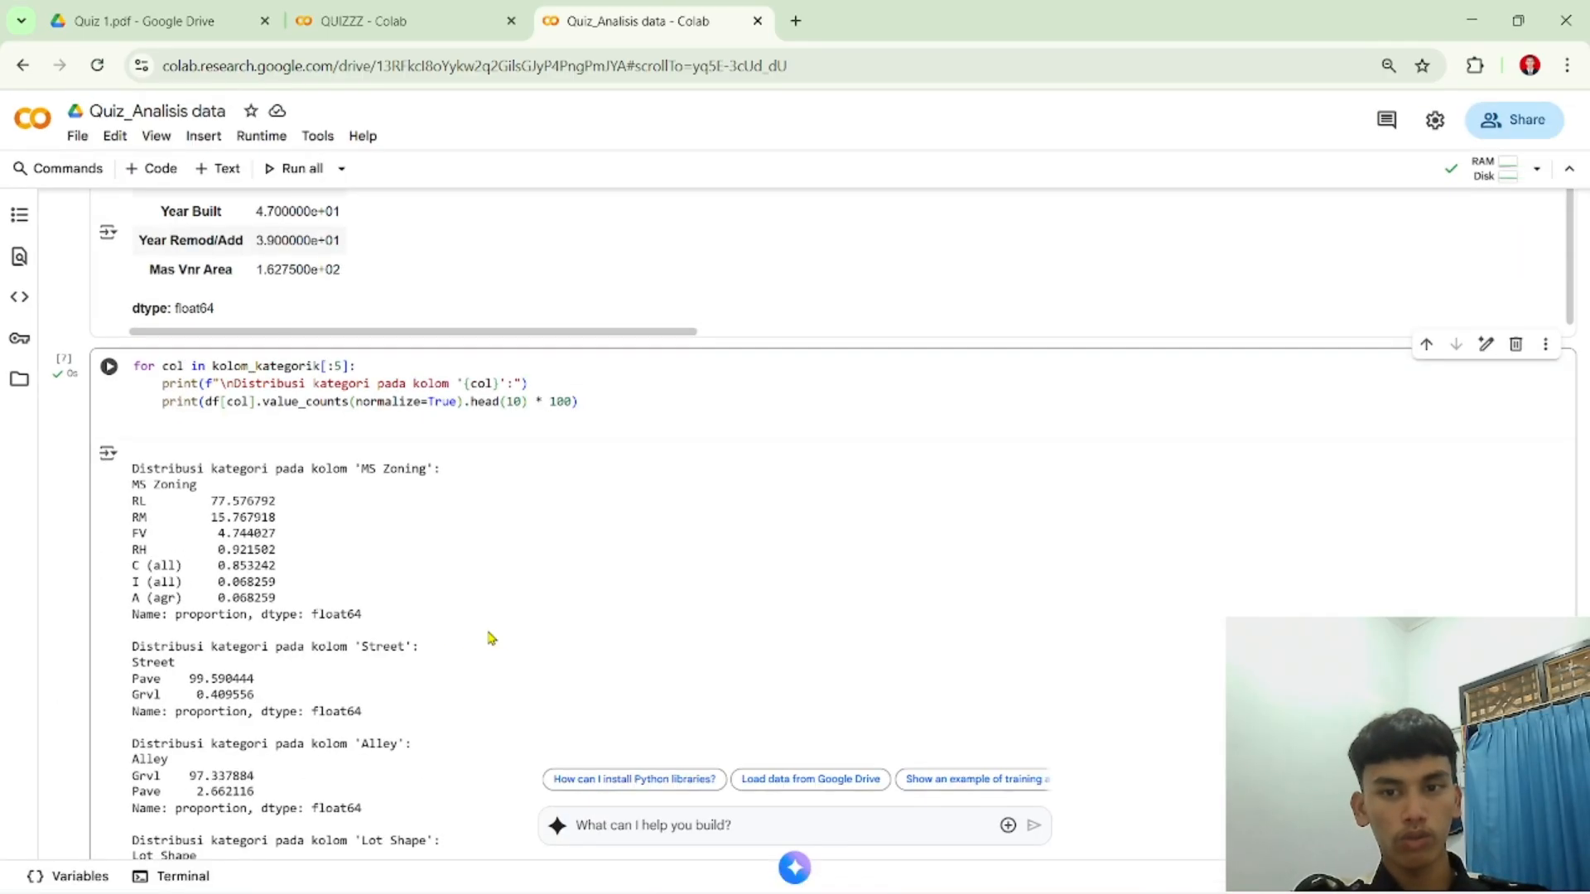
{"action": "scroll", "coordinate": [193, 576], "scroll_direction": "up", "scroll_amount": 1}
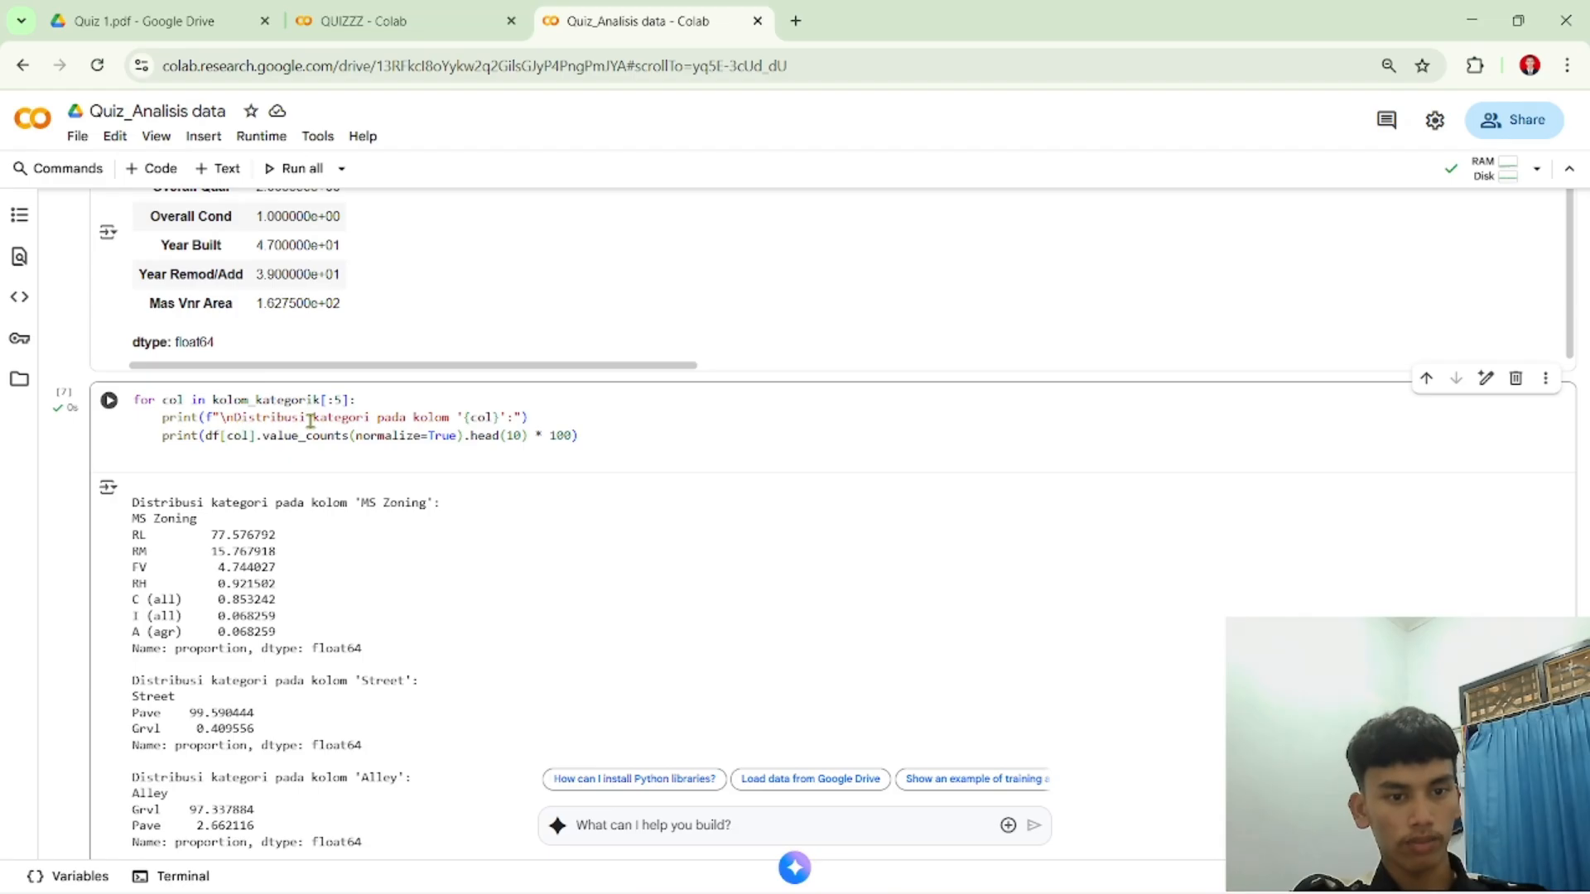
{"action": "double_click", "coordinate": [261, 436]}
{"action": "left_click", "coordinate": [351, 436]}
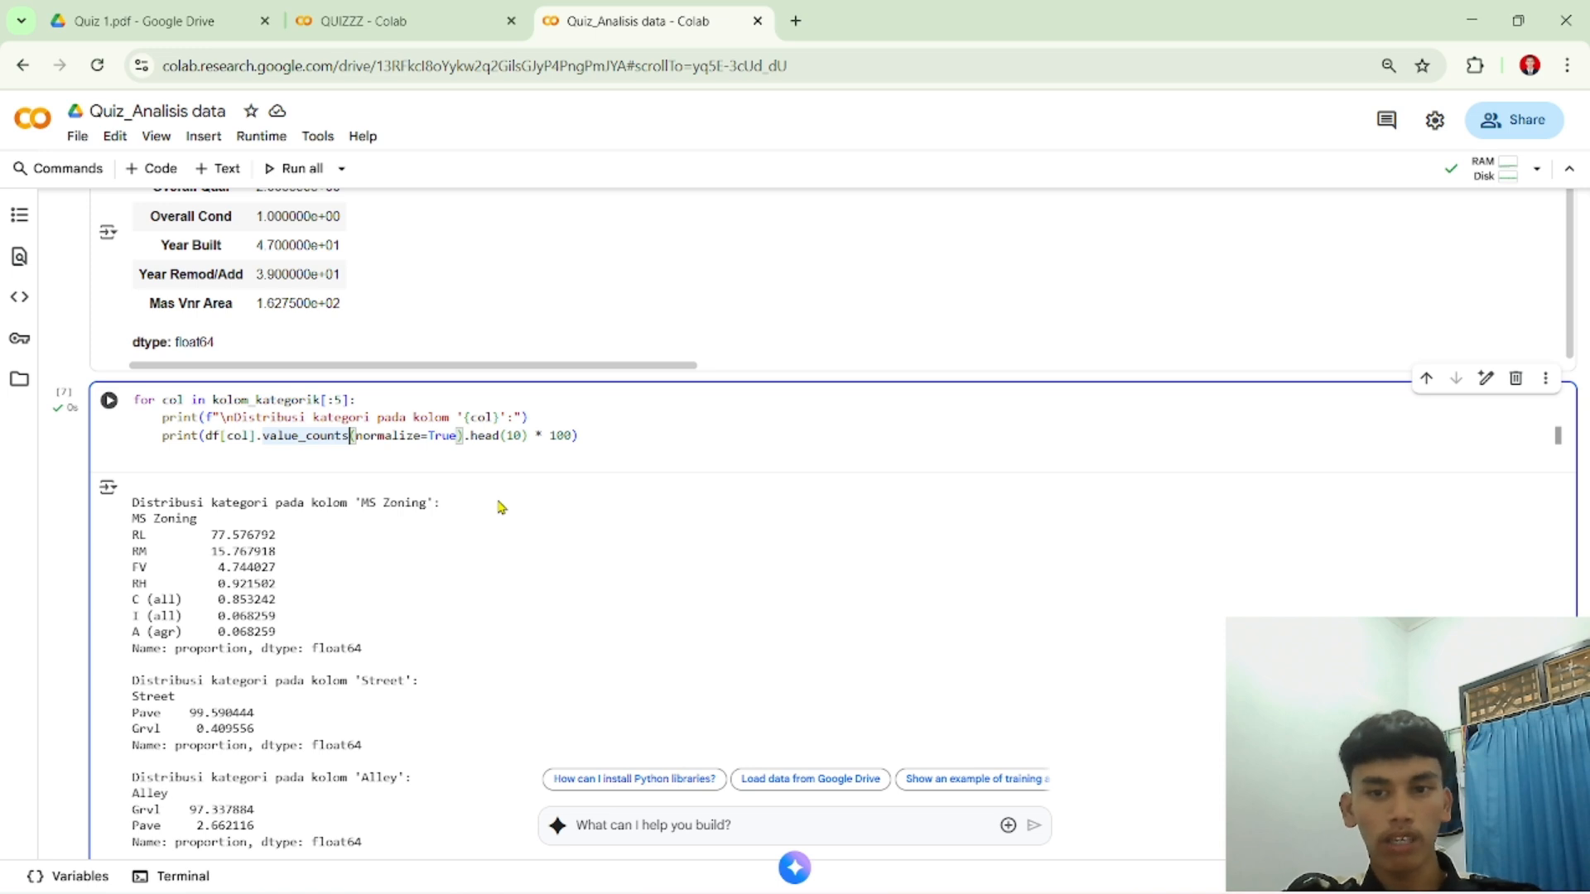
{"action": "scroll", "coordinate": [526, 568], "scroll_direction": "down", "scroll_amount": 1}
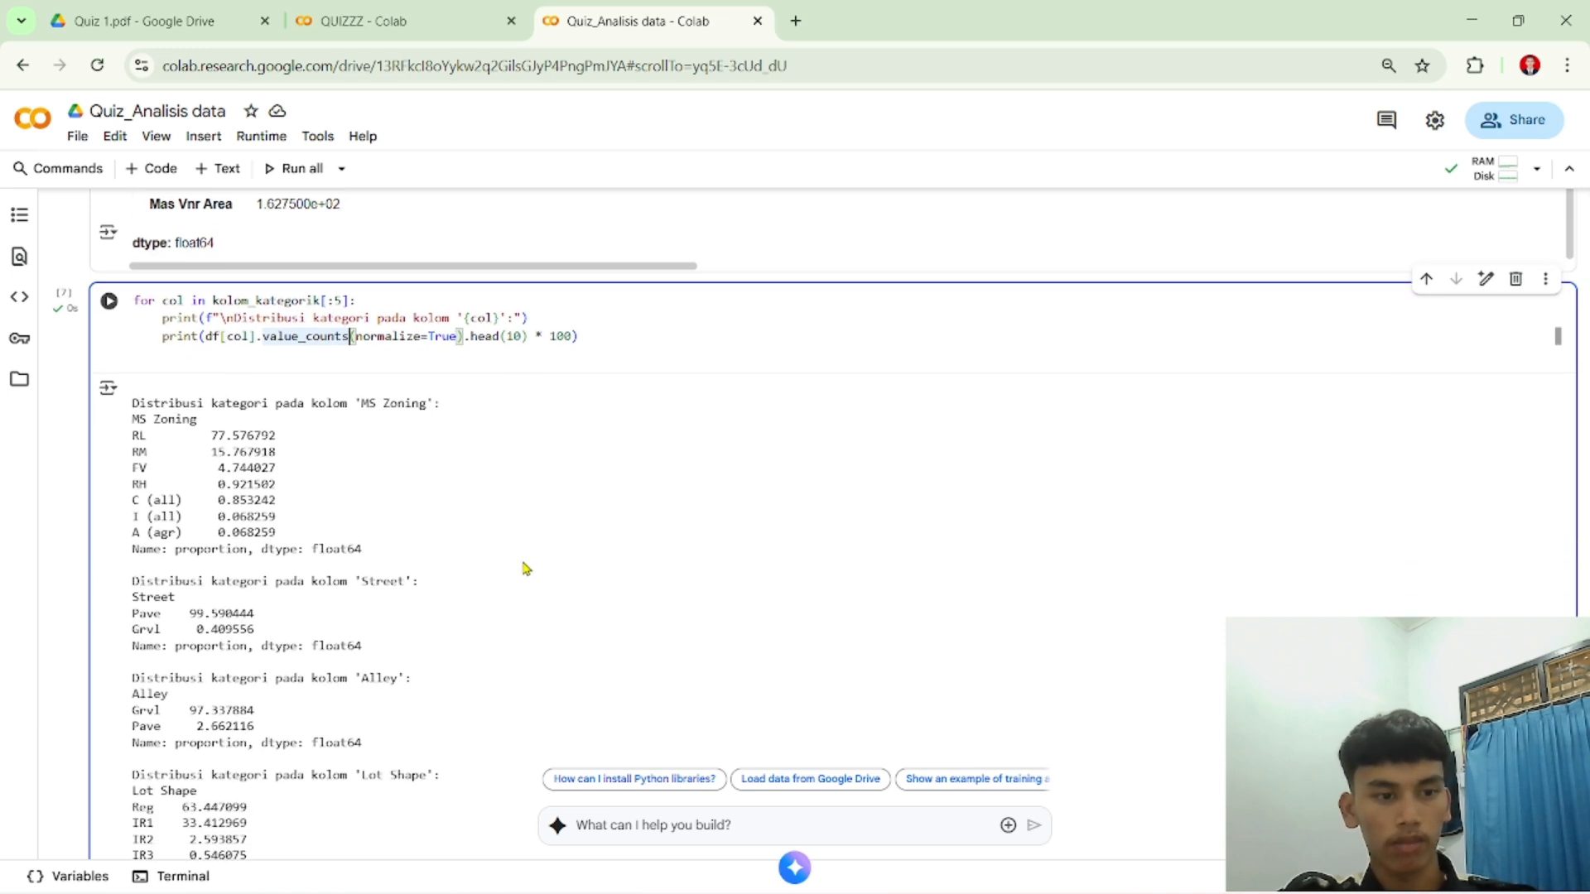
{"action": "scroll", "coordinate": [526, 568], "scroll_direction": "down", "scroll_amount": 1}
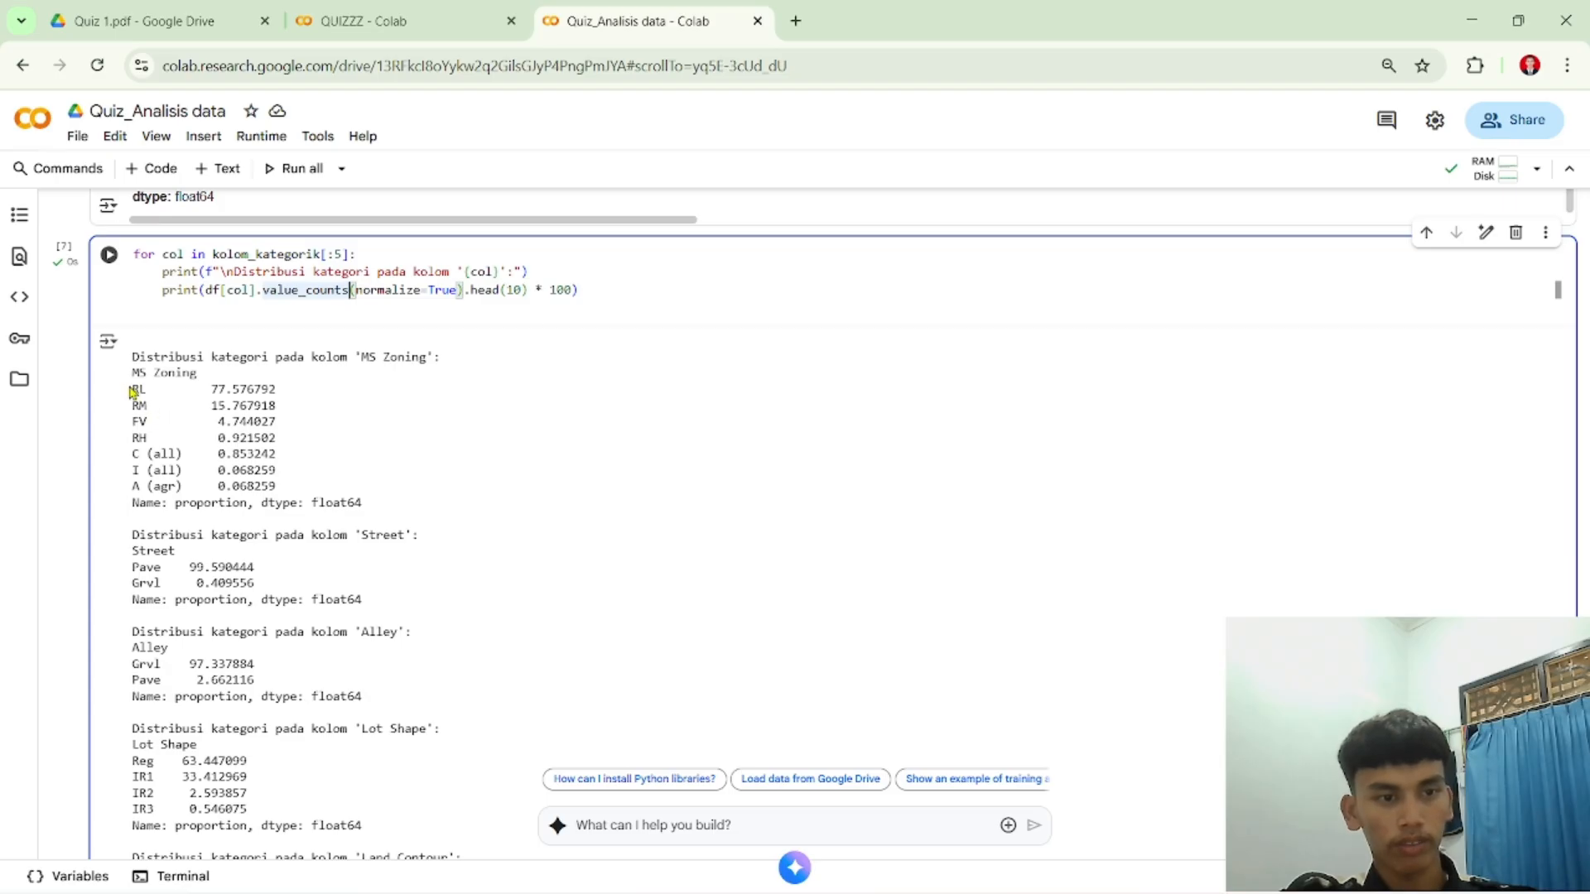
{"action": "left_click_drag", "start_coordinate": [131, 388], "coordinate": [282, 390]}
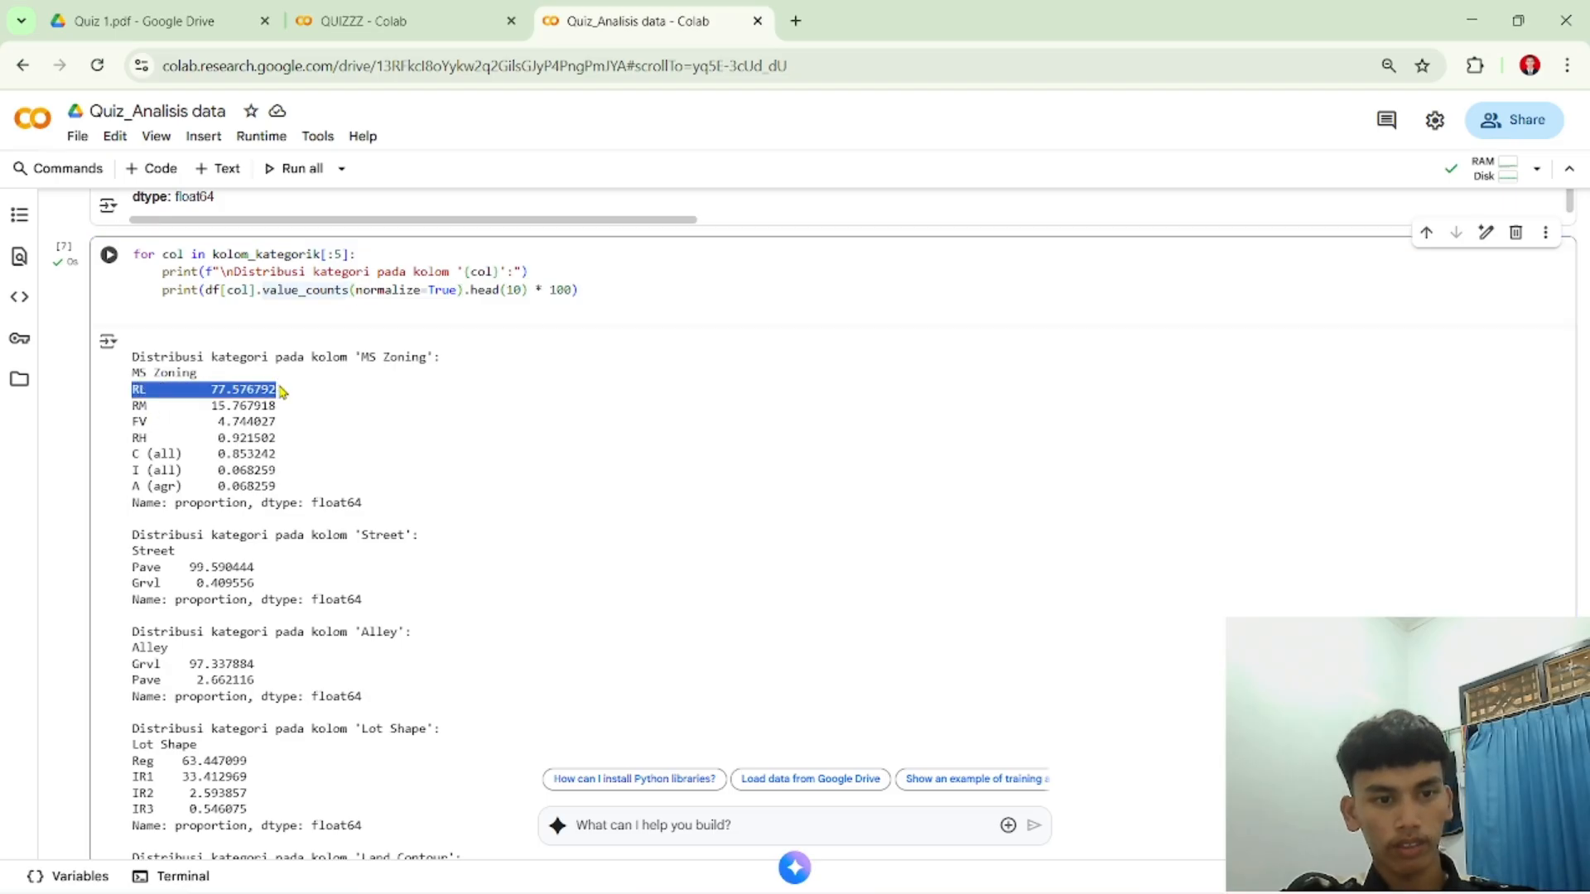
{"action": "left_click", "coordinate": [281, 392]}
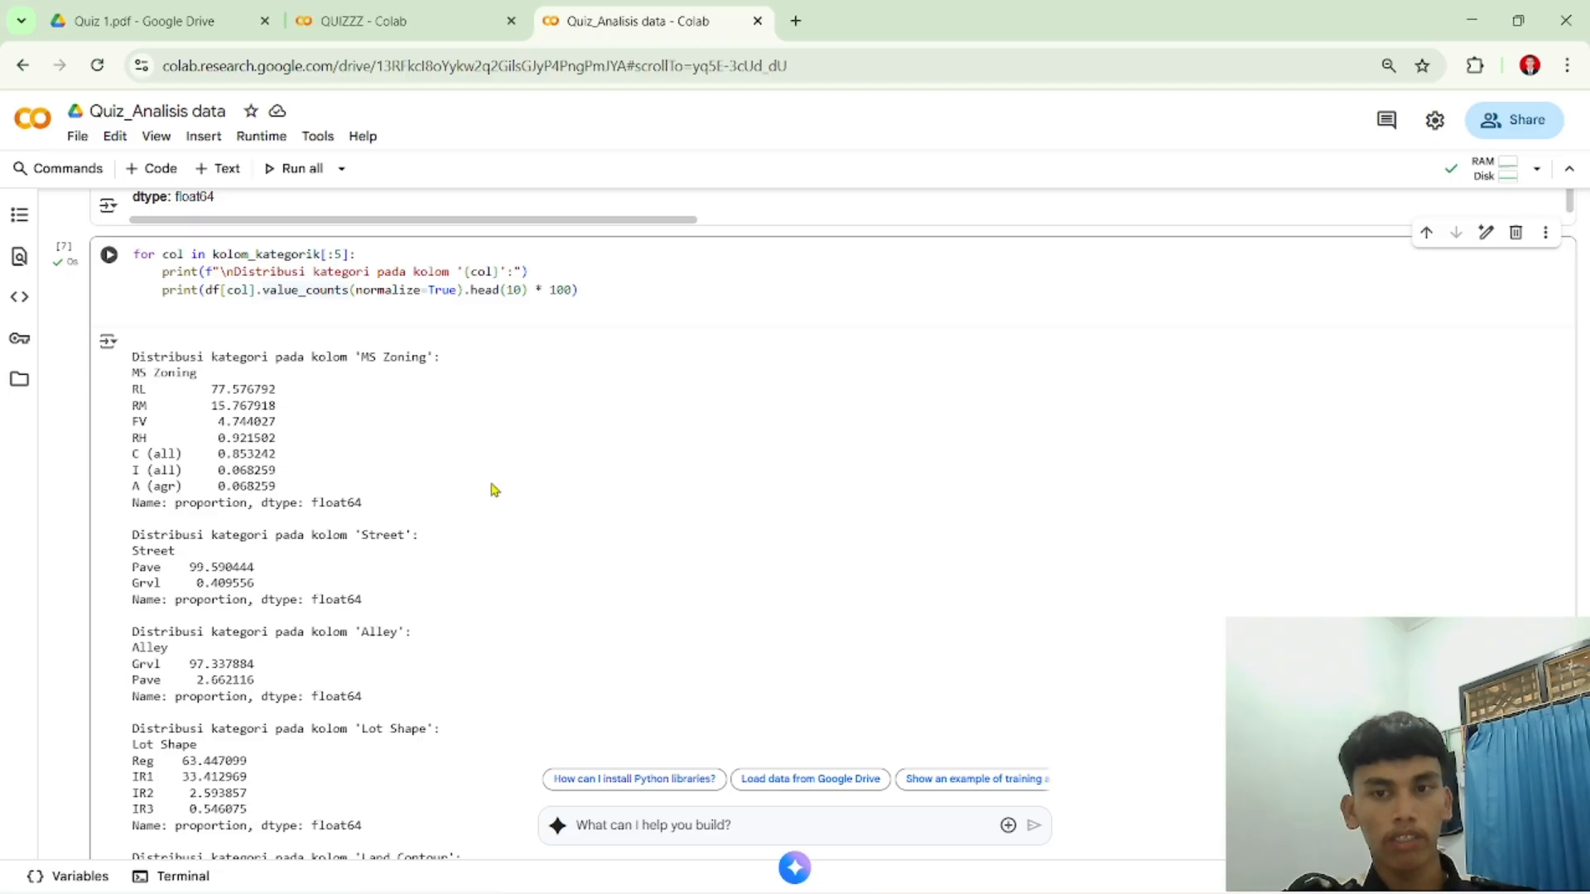
{"action": "scroll", "coordinate": [495, 490], "scroll_direction": "down", "scroll_amount": 1}
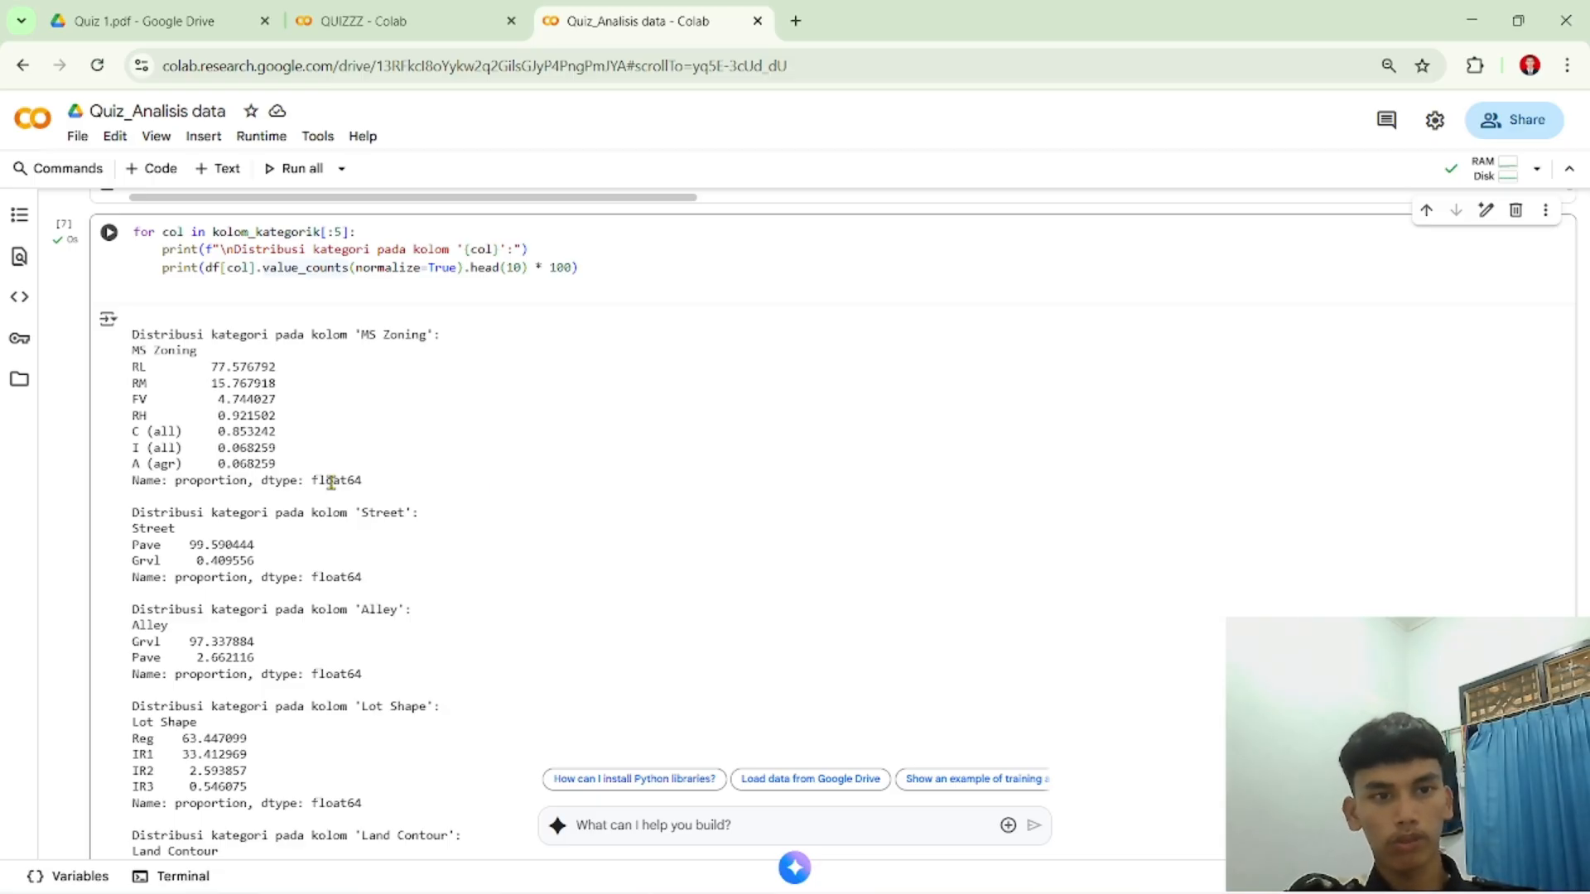
{"action": "scroll", "coordinate": [331, 482], "scroll_direction": "down", "scroll_amount": 2}
{"action": "scroll", "coordinate": [331, 489], "scroll_direction": "down", "scroll_amount": 1}
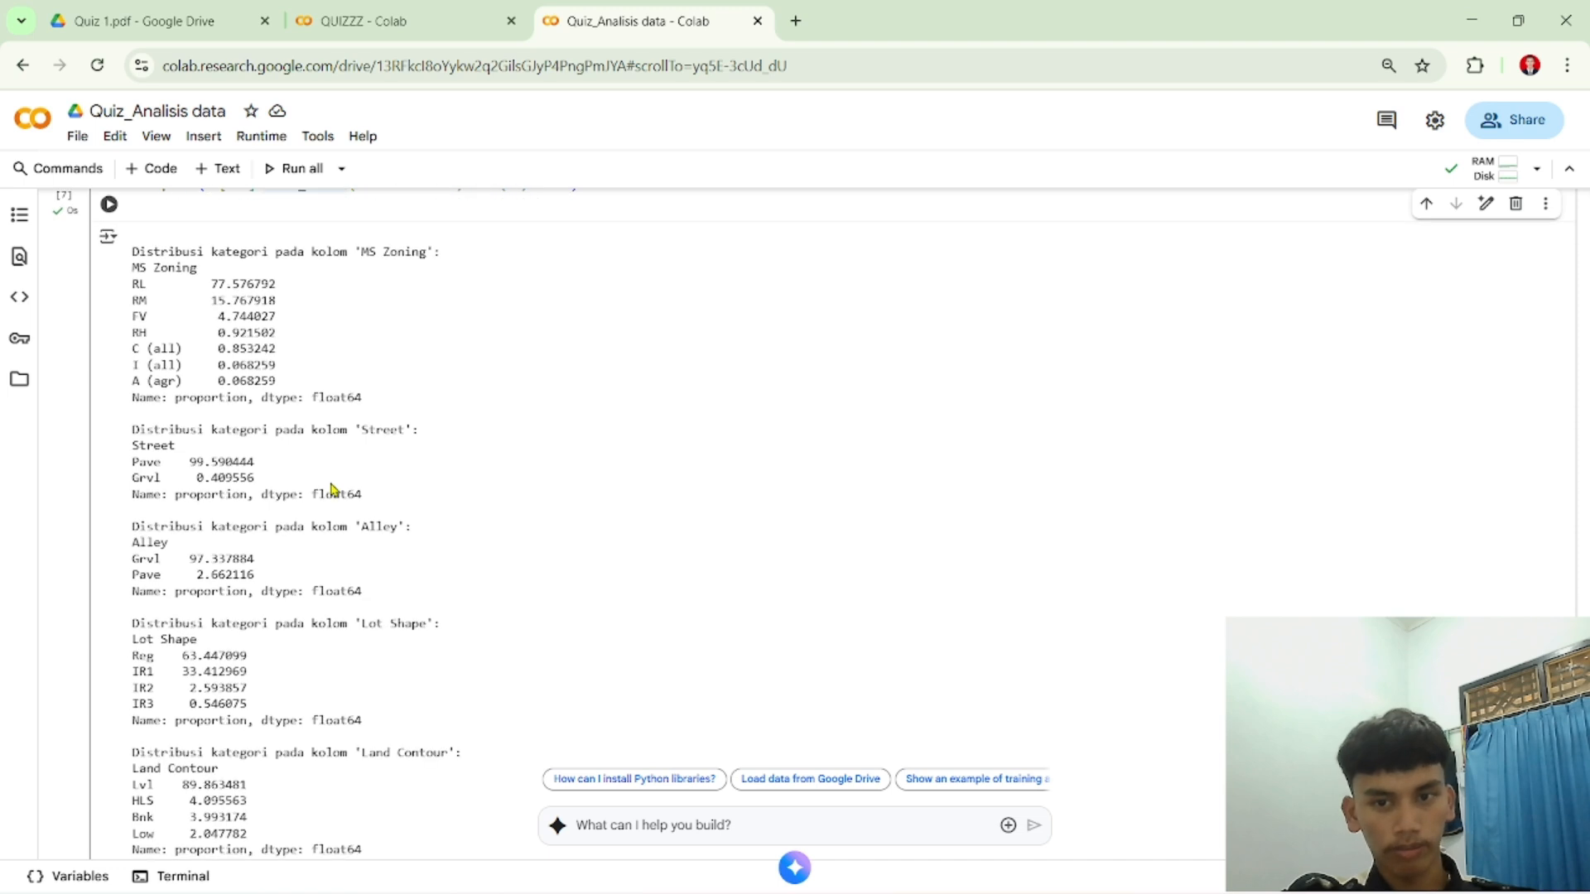
Step: Add an empty code cell below the category distribution output that ends with Land Contour
{"action": "scroll", "coordinate": [598, 508], "scroll_direction": "down", "scroll_amount": 1}
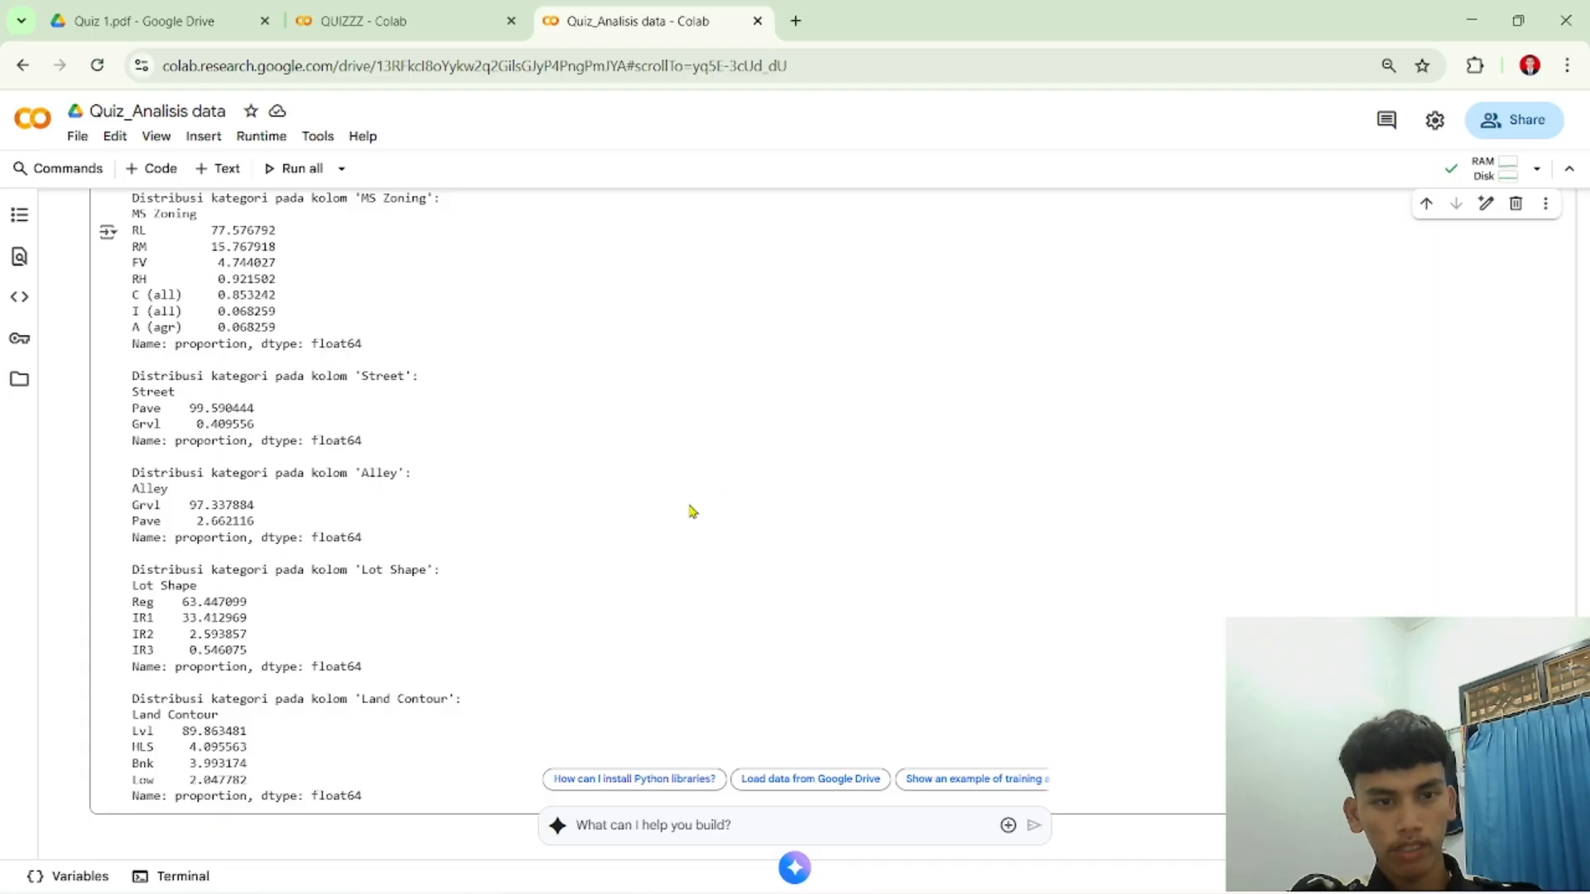
{"action": "scroll", "coordinate": [692, 511], "scroll_direction": "down", "scroll_amount": 4}
{"action": "scroll", "coordinate": [692, 512], "scroll_direction": "down", "scroll_amount": 2}
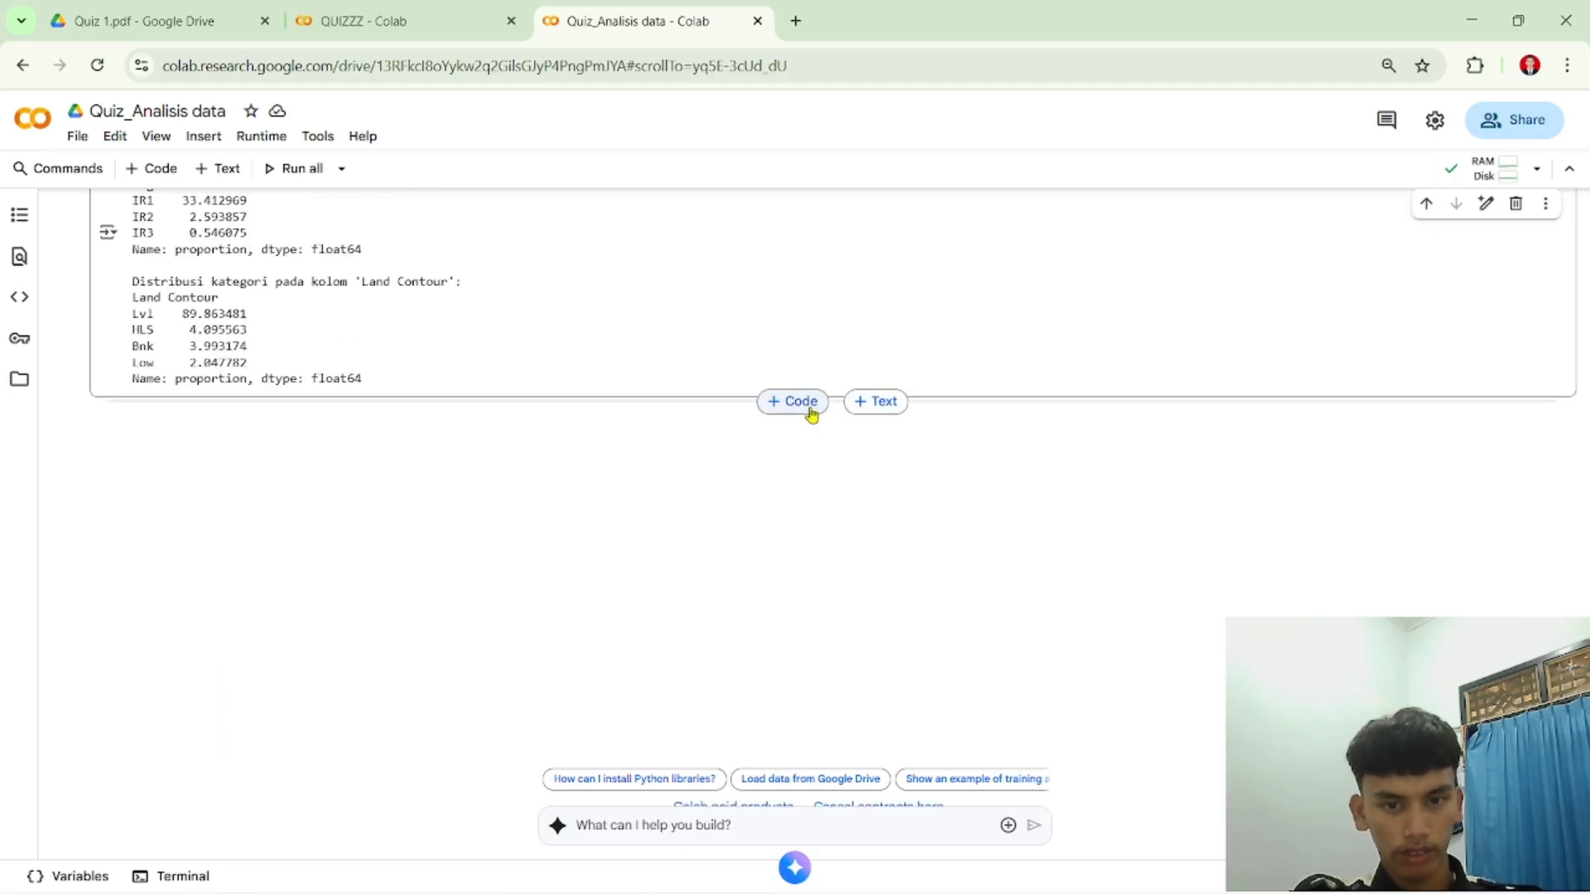
{"action": "left_click", "coordinate": [810, 412]}
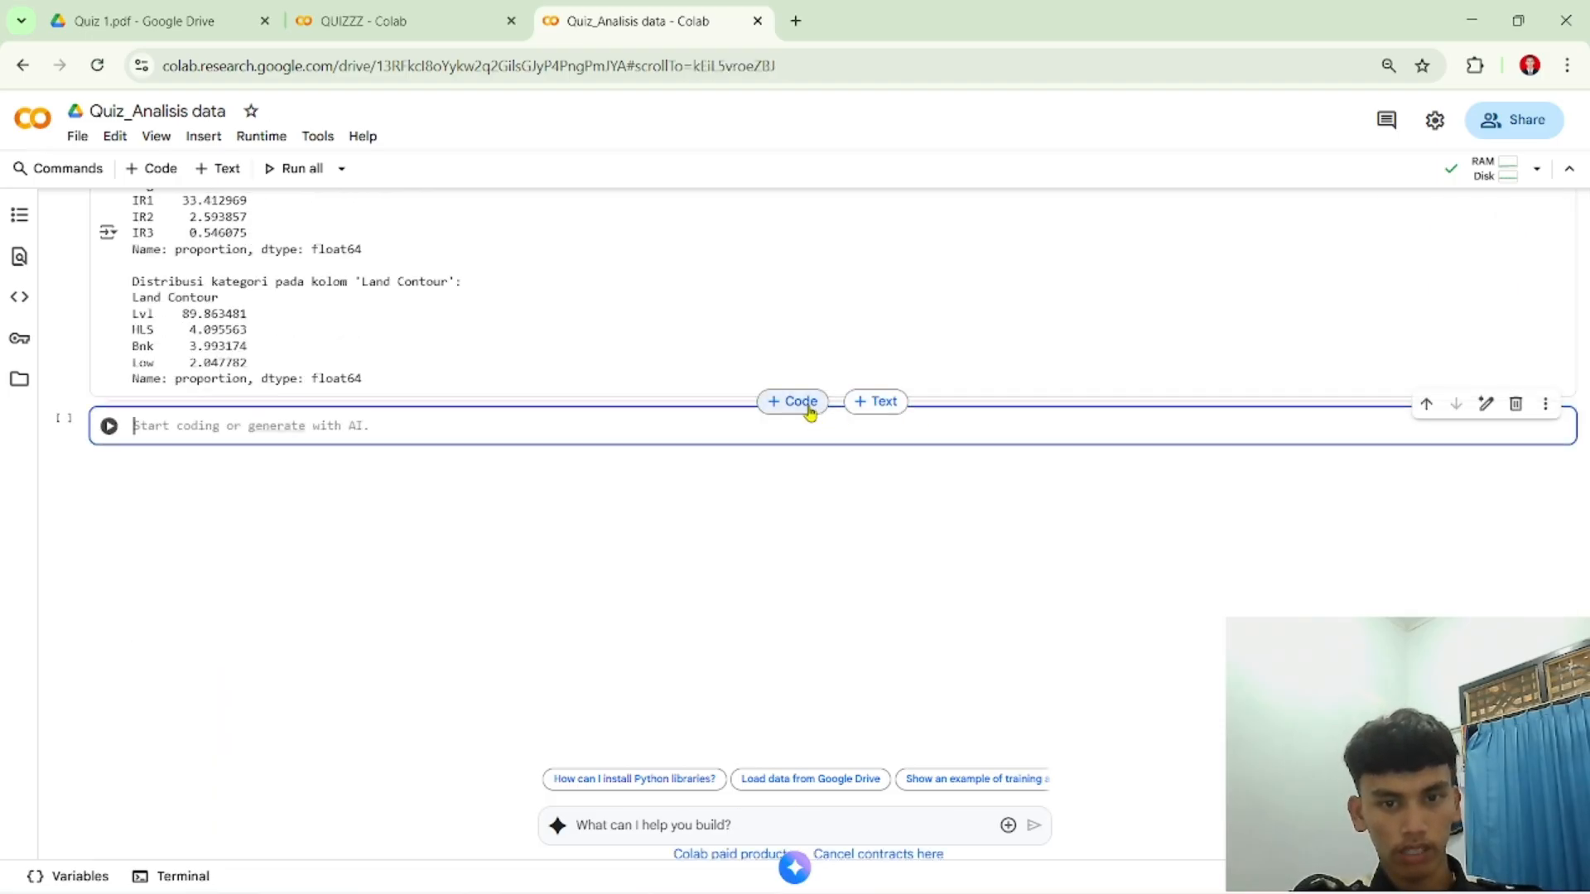
Step: Copy the whole code cell that plots the SalePrice histogram, SalePrice boxplot and MS Zoning countplot from the QUIZZZ notebook
{"action": "left_click", "coordinate": [396, 10]}
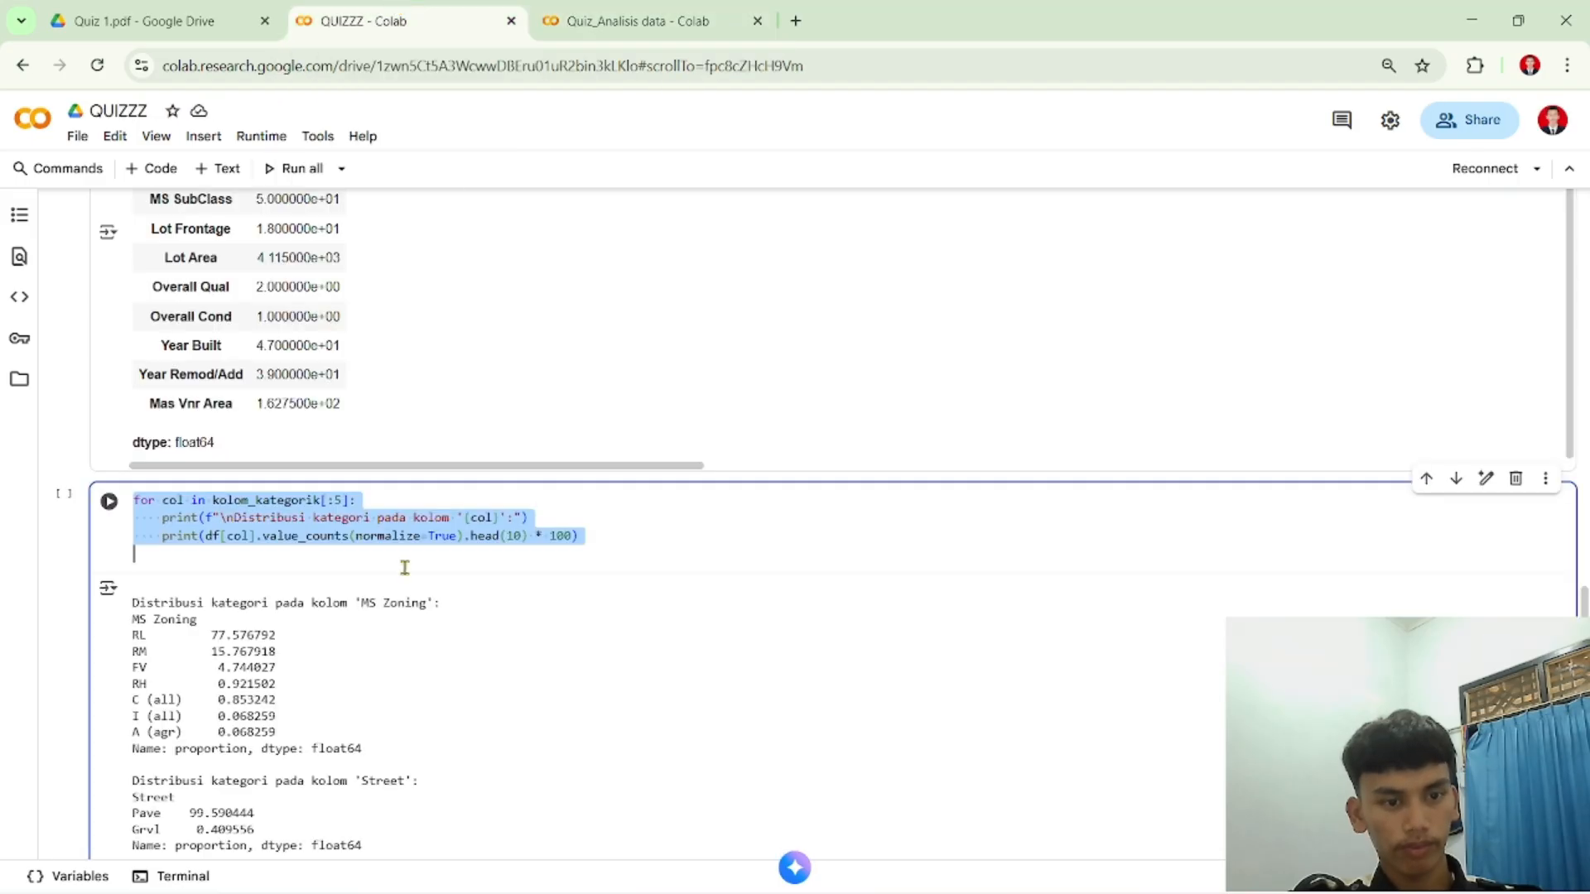
{"action": "scroll", "coordinate": [388, 523], "scroll_direction": "down", "scroll_amount": 10}
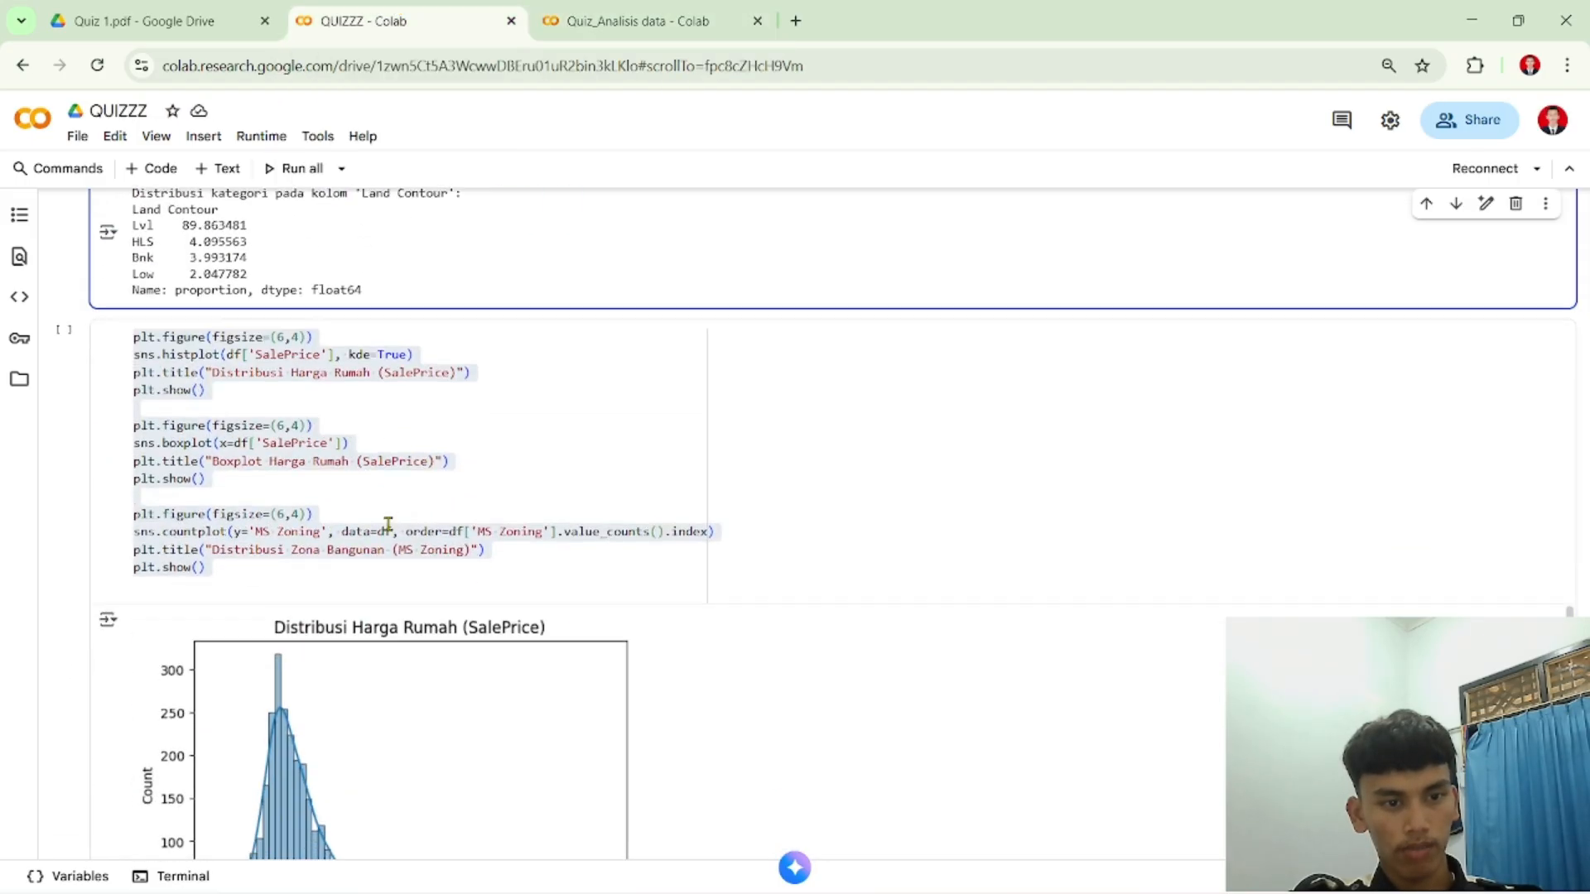
{"action": "left_click", "coordinate": [327, 499]}
{"action": "scroll", "coordinate": [321, 372], "scroll_direction": "up", "scroll_amount": 1}
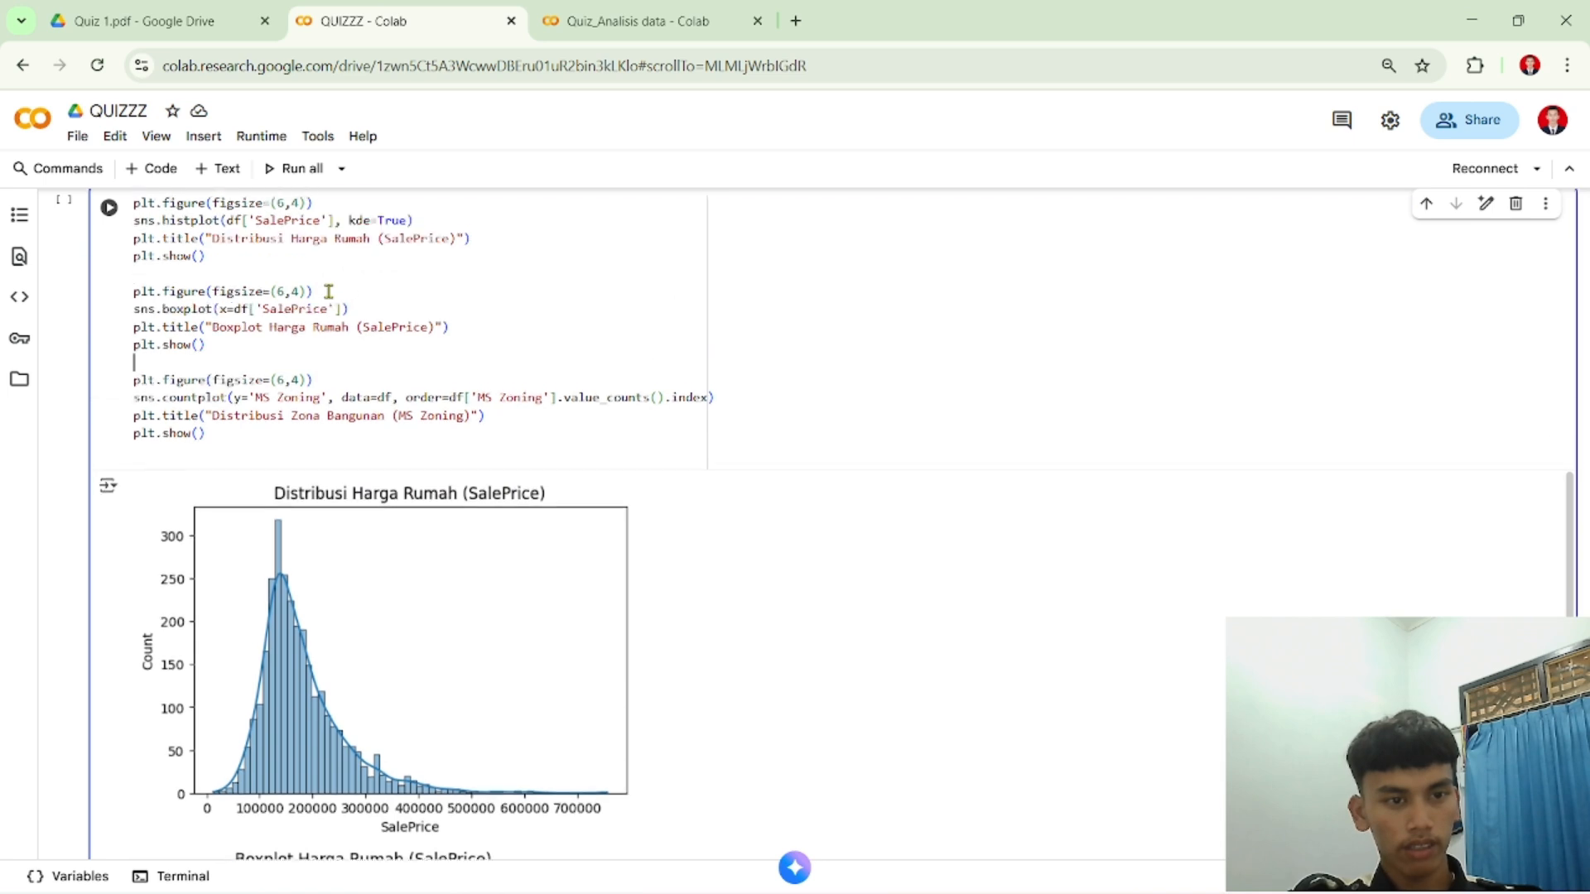
{"action": "left_click", "coordinate": [327, 293]}
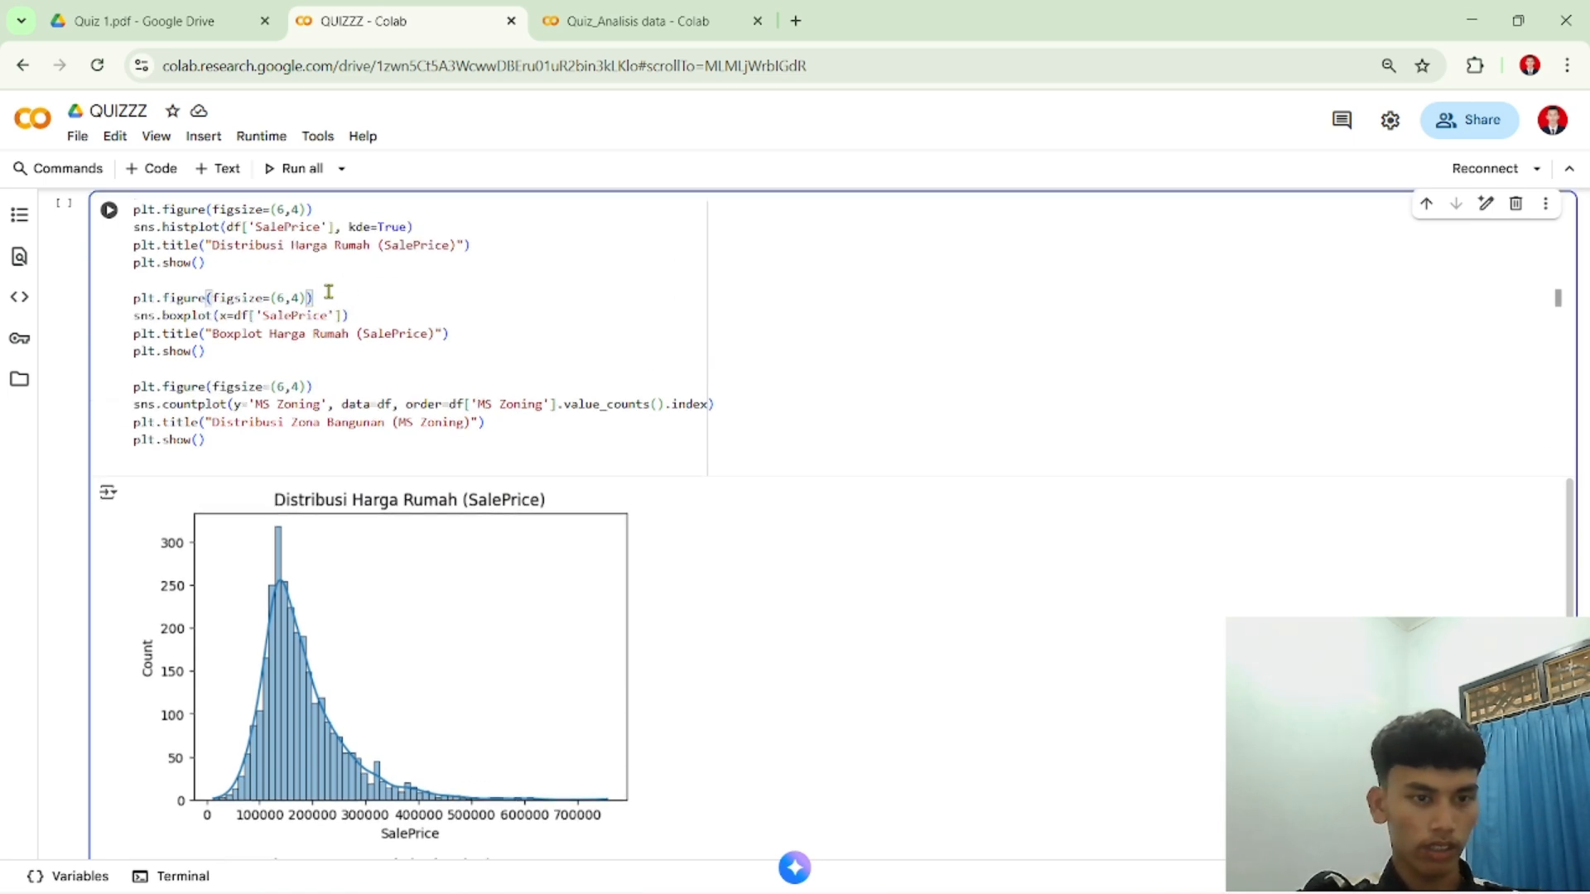
{"action": "key", "text": "ctrl+a"}
{"action": "key", "text": "ctrl+c"}
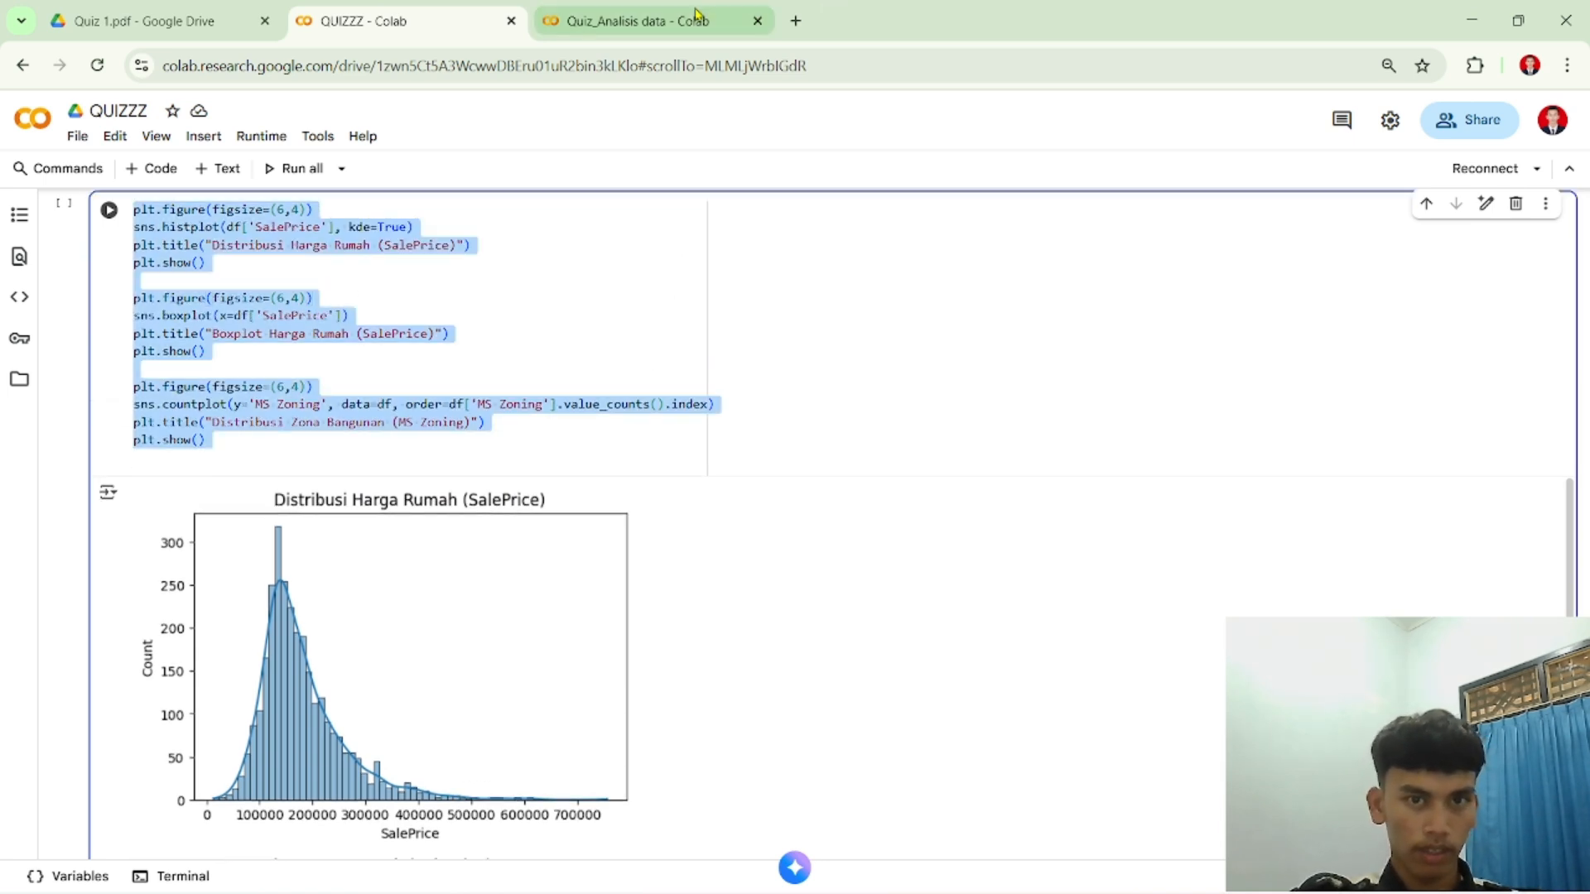
Step: Paste the copied plotting code into the Quiz_Analisis data notebook's empty cell and run it
{"action": "left_click", "coordinate": [666, 20]}
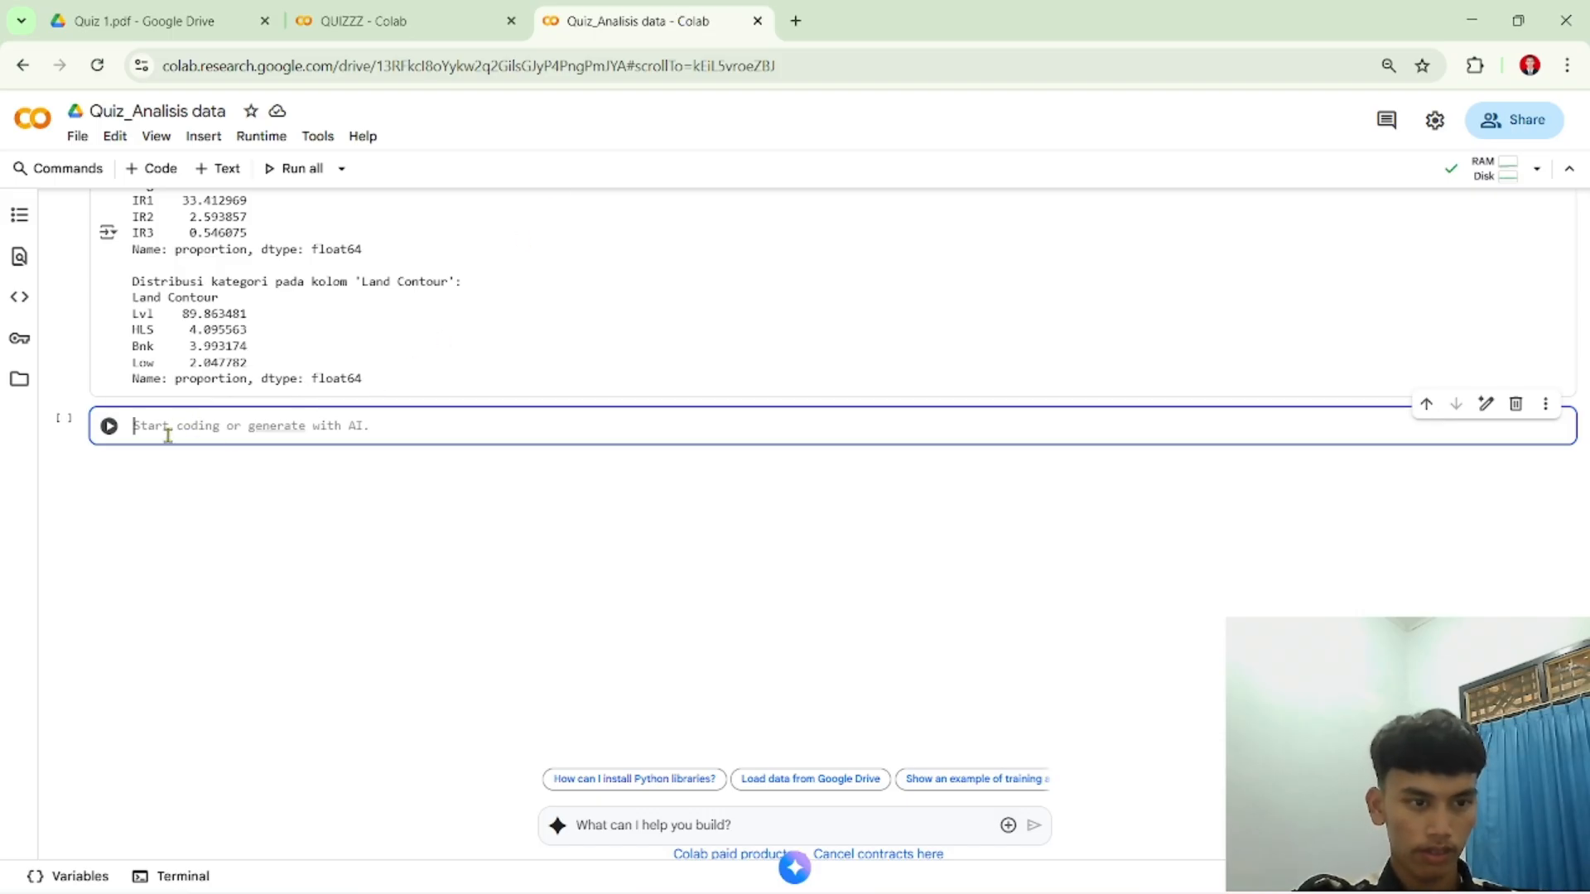
{"action": "key", "text": "ctrl+v"}
{"action": "left_click", "coordinate": [108, 426]}
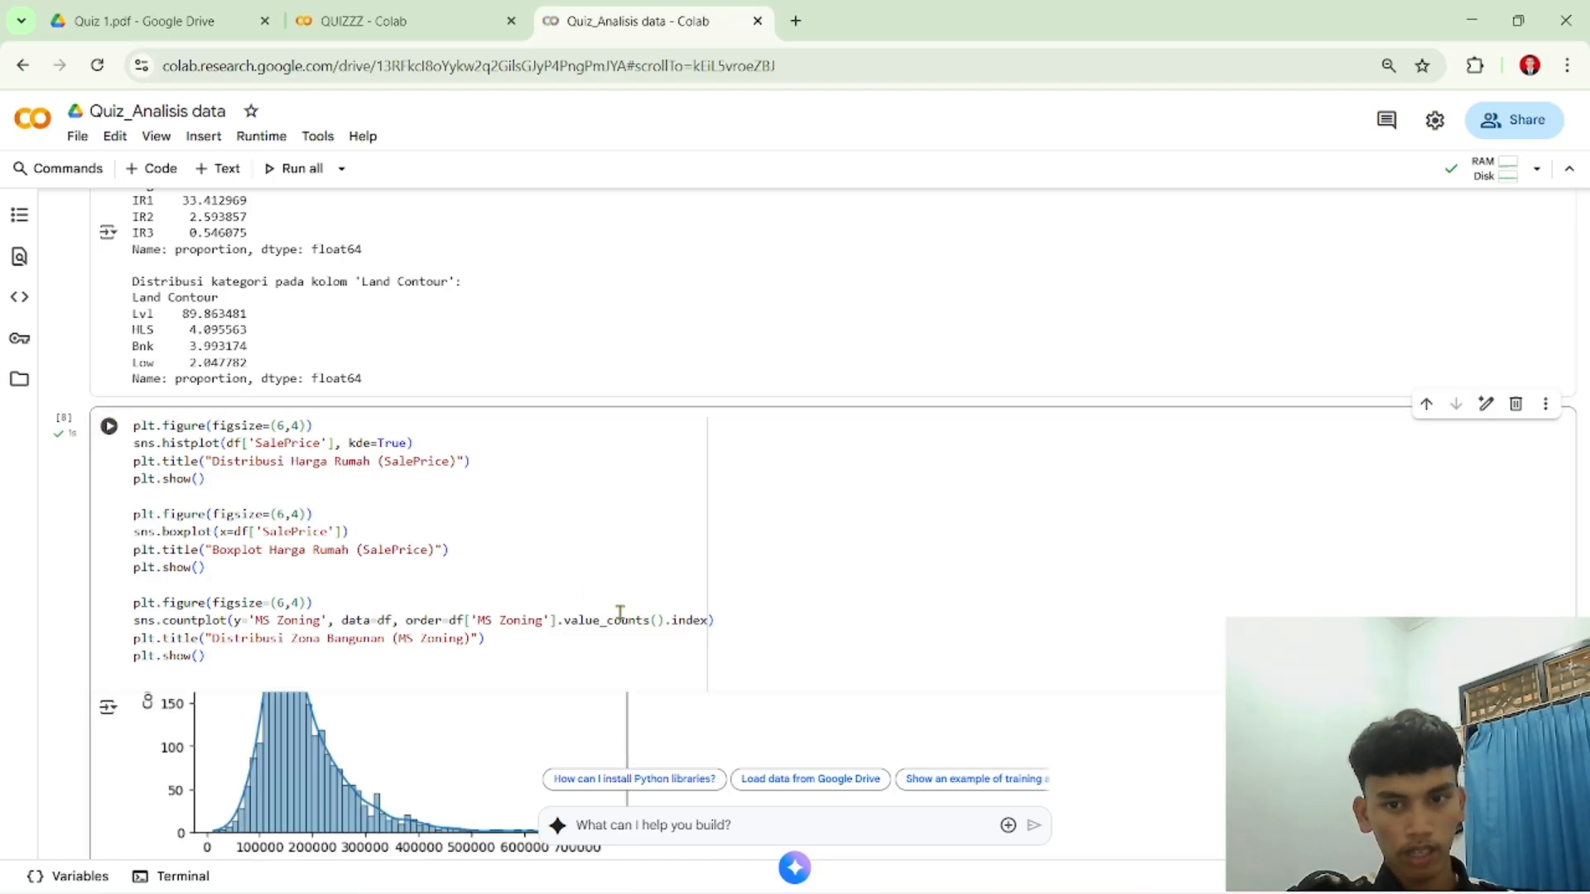
Step: Examine the SalePrice histogram and the SalePrice boxplot, including the outliers, in the plotting cell's output
{"action": "scroll", "coordinate": [639, 608], "scroll_direction": "down", "scroll_amount": 1}
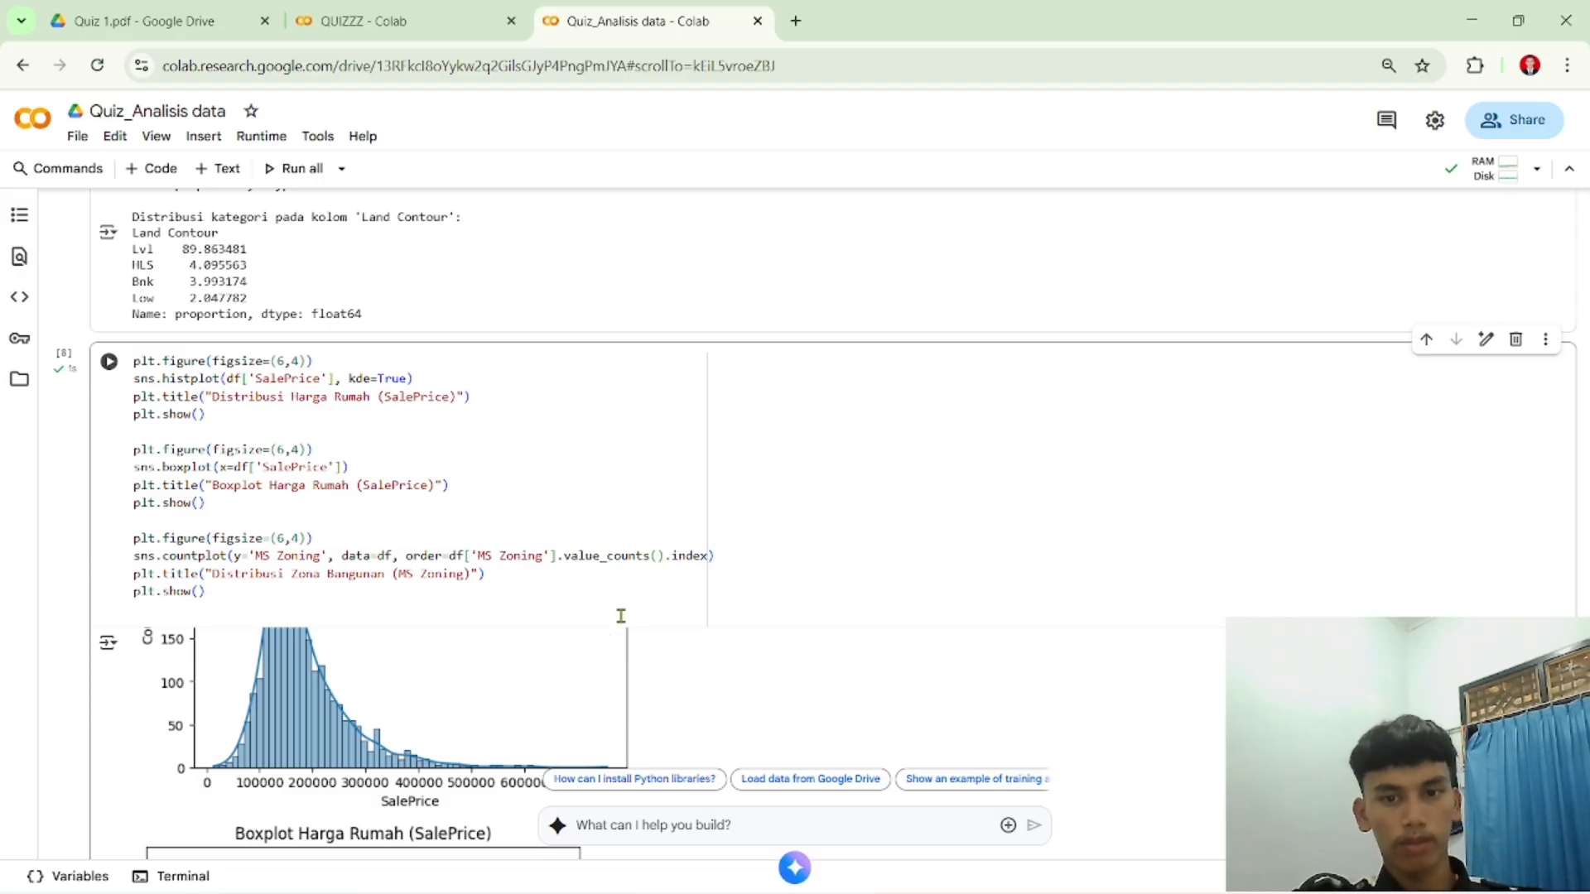
{"action": "scroll", "coordinate": [621, 616], "scroll_direction": "down", "scroll_amount": 5}
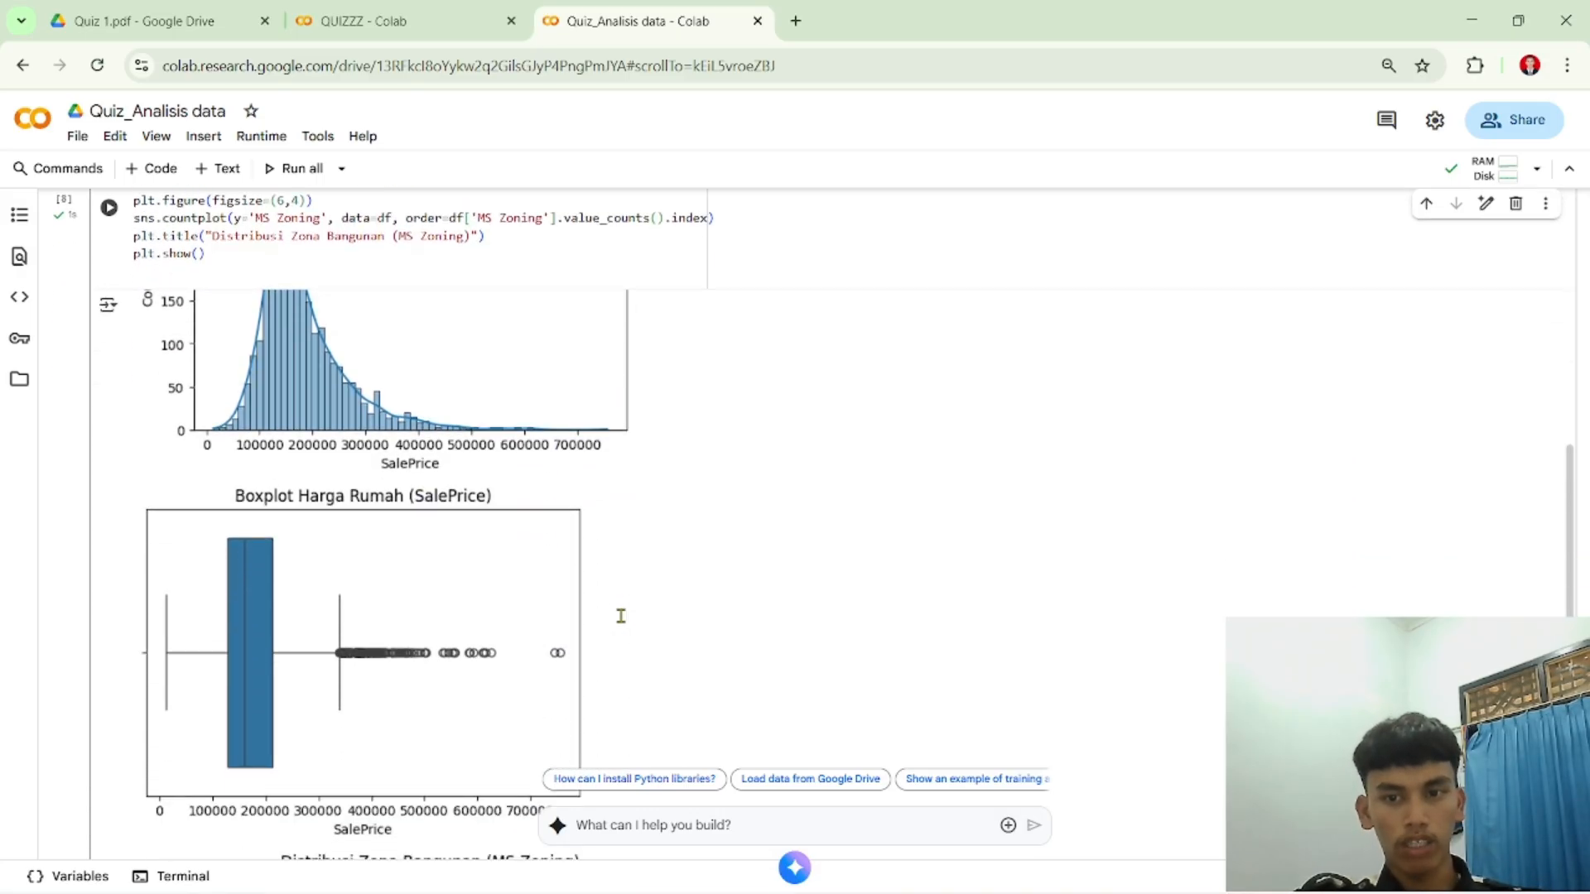
{"action": "scroll", "coordinate": [621, 616], "scroll_direction": "down", "scroll_amount": 1}
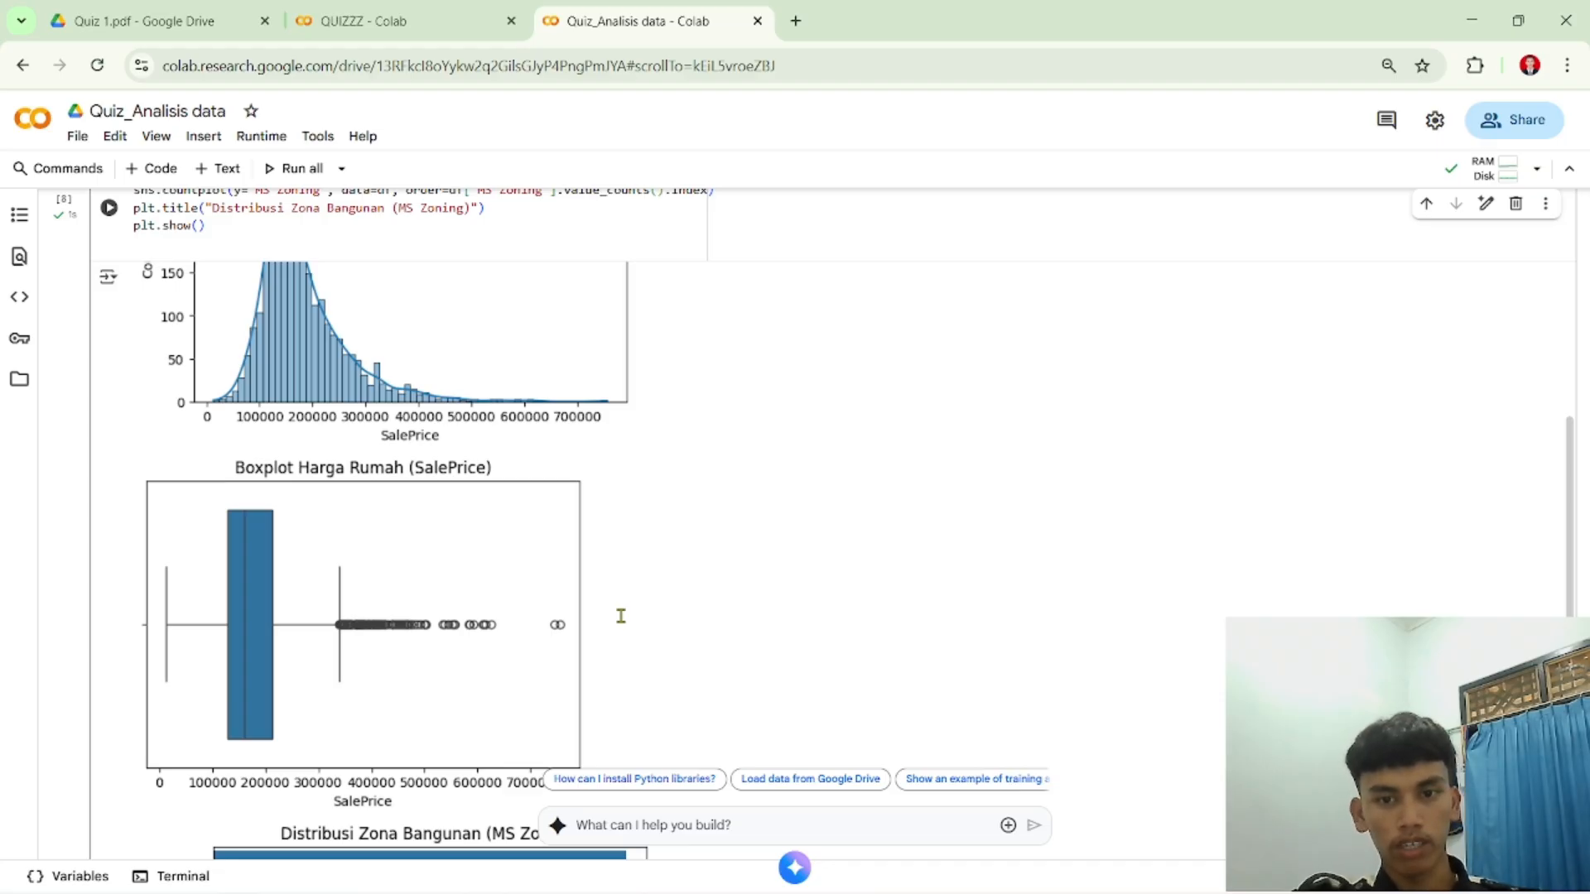
{"action": "scroll", "coordinate": [621, 616], "scroll_direction": "down", "scroll_amount": 1}
{"action": "scroll", "coordinate": [428, 411], "scroll_direction": "up", "scroll_amount": 1}
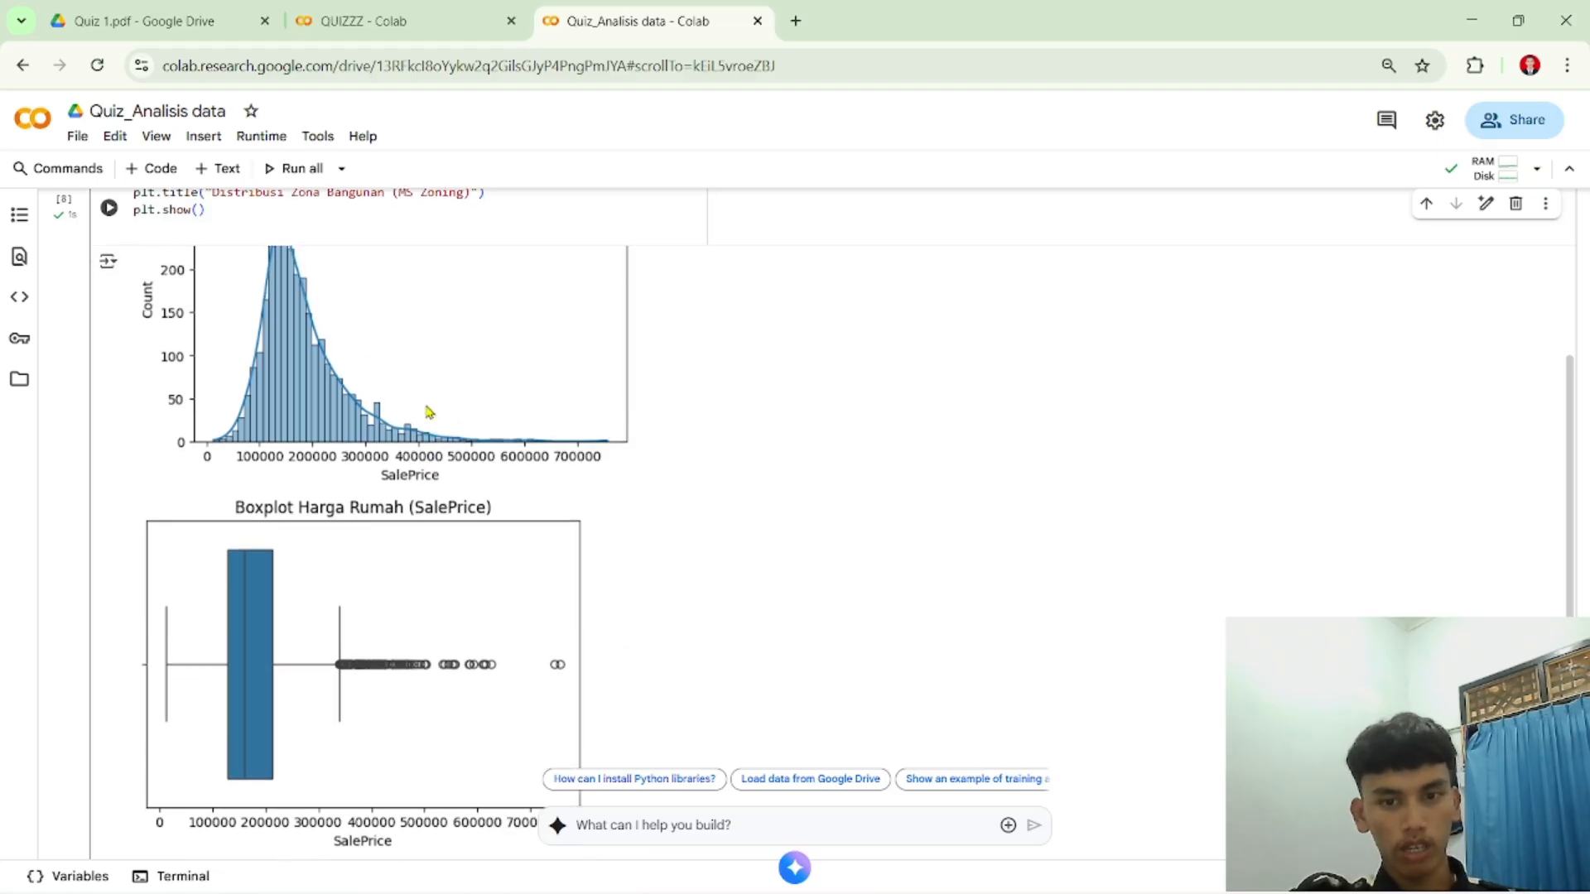
{"action": "scroll", "coordinate": [428, 412], "scroll_direction": "up", "scroll_amount": 2}
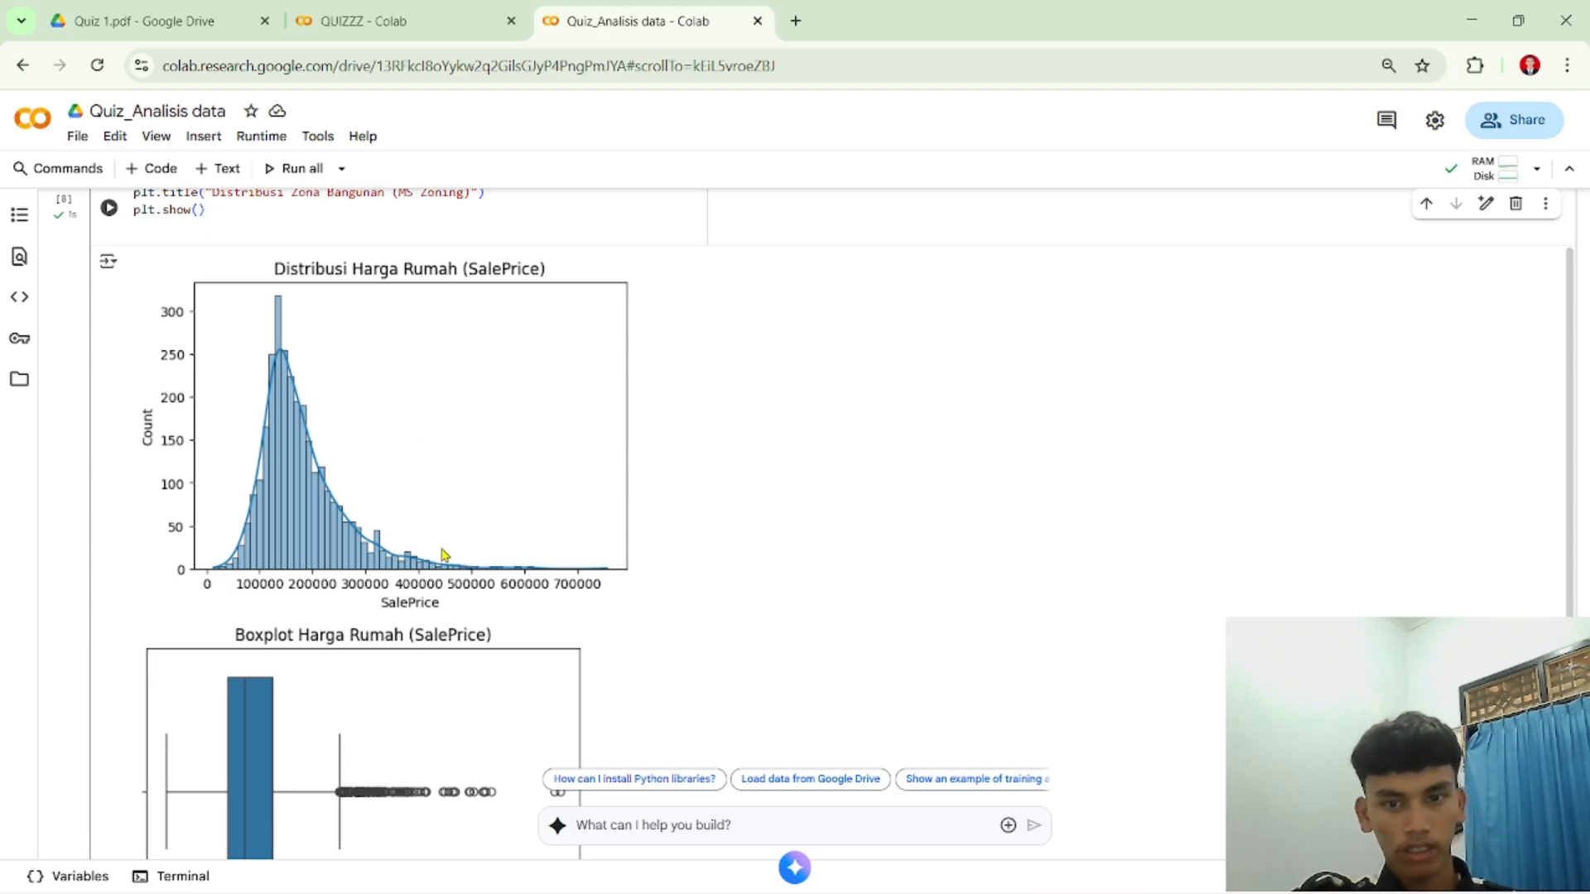
{"action": "scroll", "coordinate": [430, 555], "scroll_direction": "down", "scroll_amount": 4}
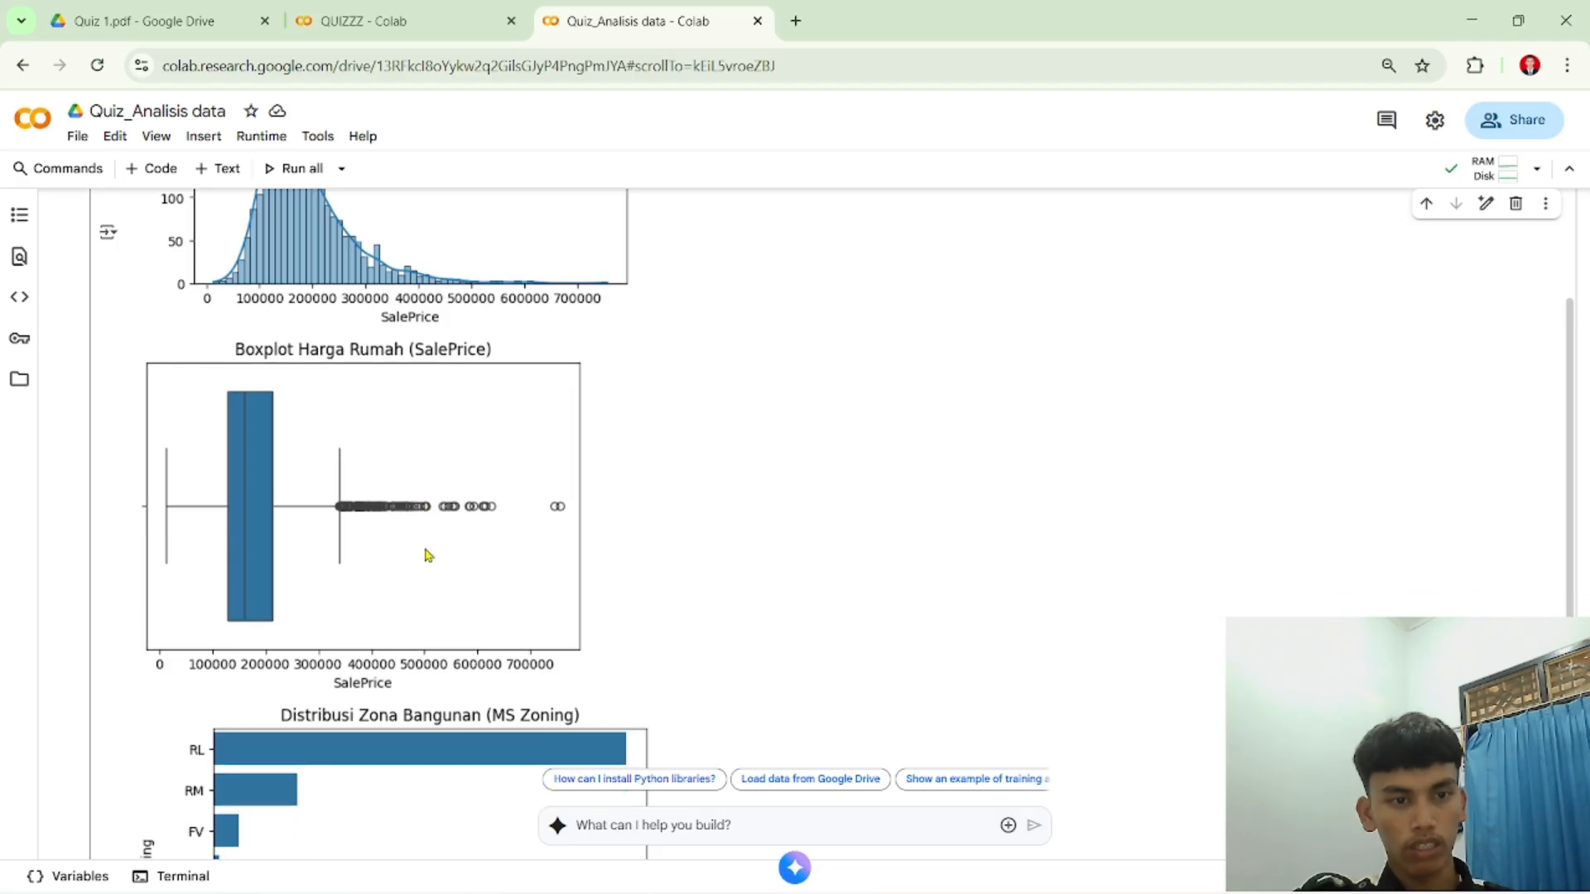
{"action": "key", "text": "ctrl+plus"}
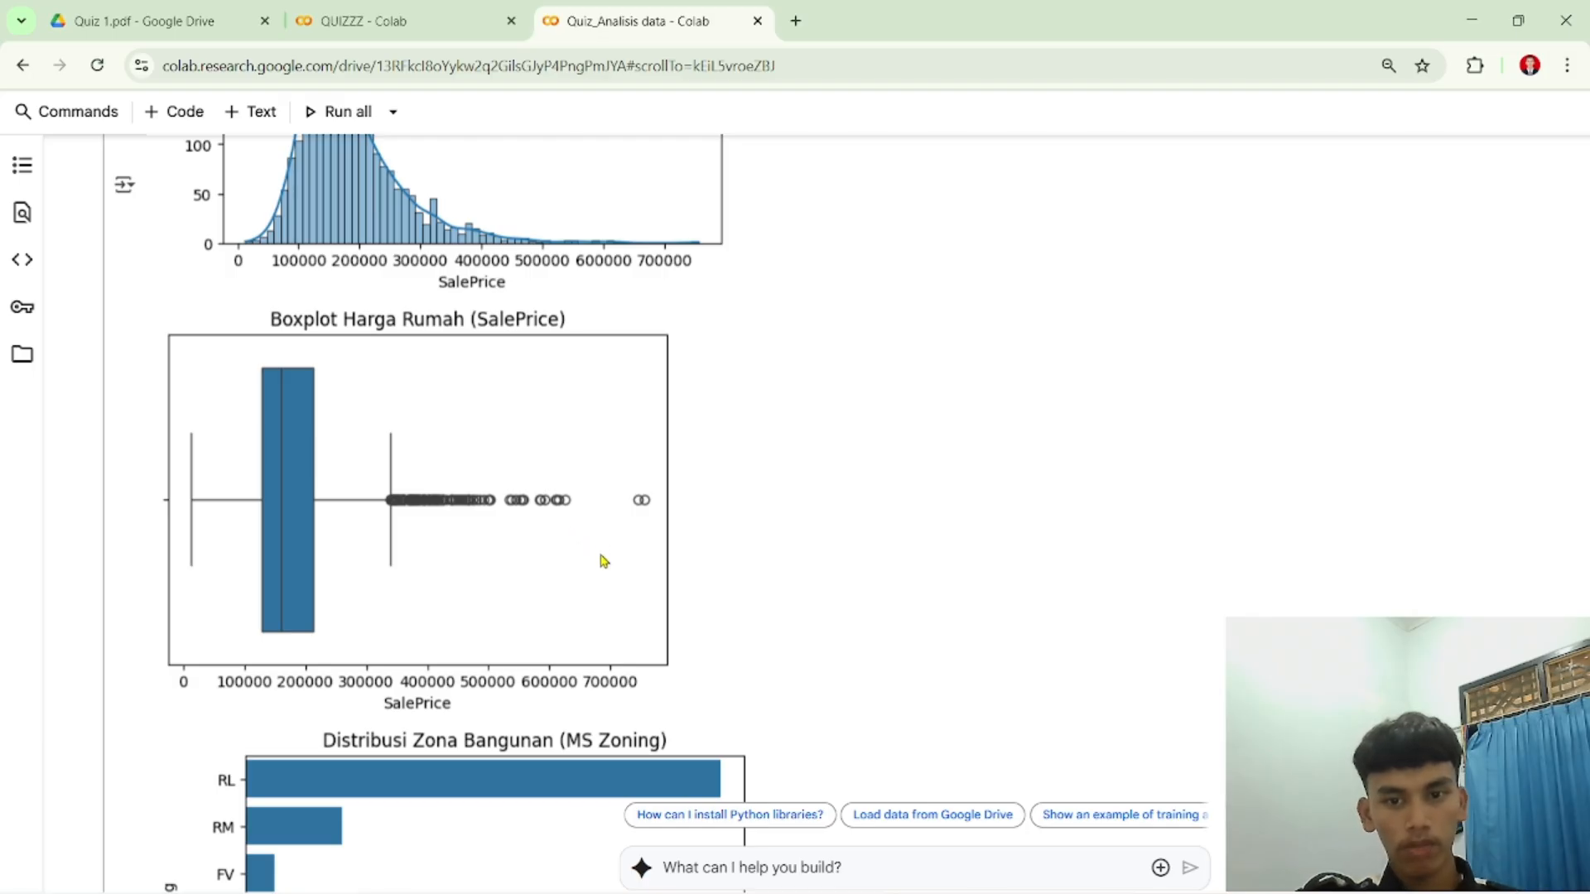
{"action": "scroll", "coordinate": [604, 560], "scroll_direction": "down", "scroll_amount": 1}
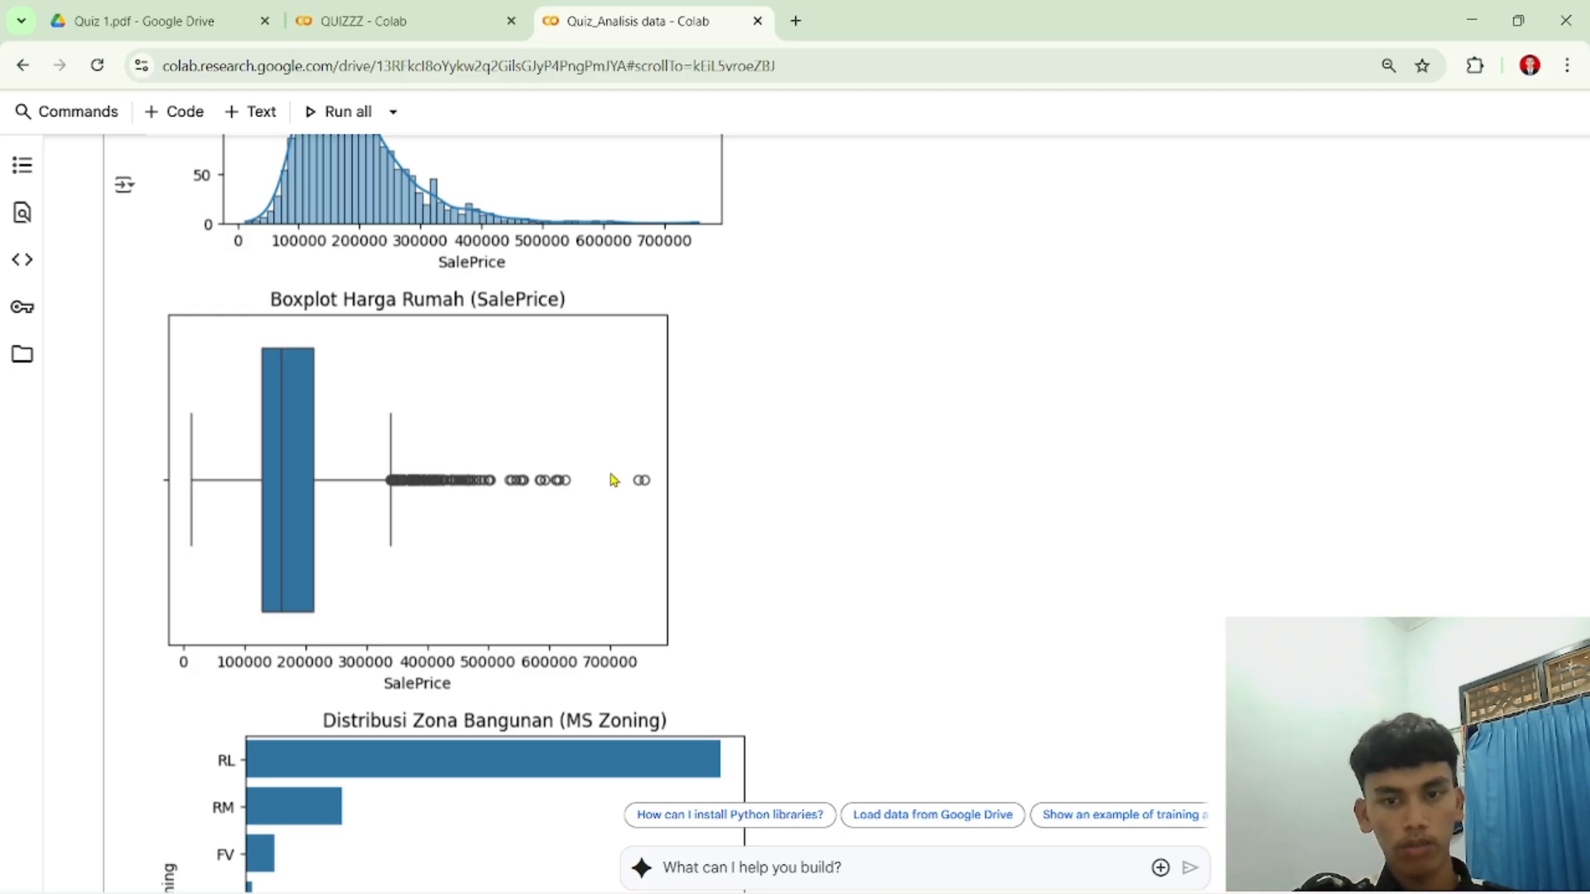
Step: Examine the Distribusi Zona Bangunan (MS Zoning) bar chart, comparing the zoning categories from RL to A (agr)
{"action": "scroll", "coordinate": [625, 533], "scroll_direction": "down", "scroll_amount": 2}
{"action": "scroll", "coordinate": [628, 532], "scroll_direction": "down", "scroll_amount": 5}
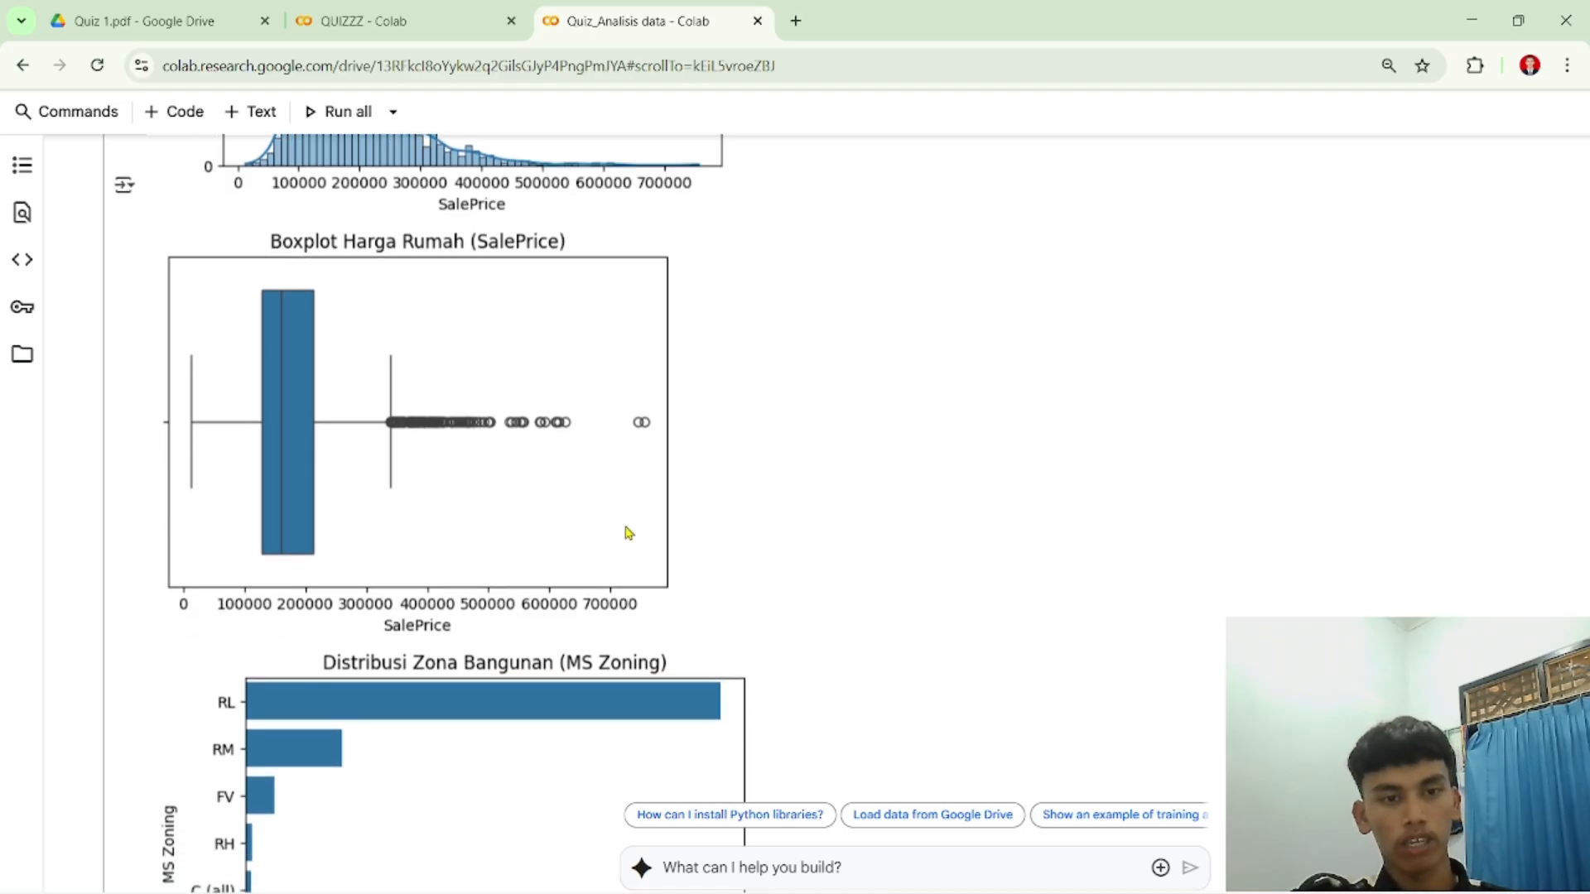
{"action": "scroll", "coordinate": [628, 533], "scroll_direction": "down", "scroll_amount": 2}
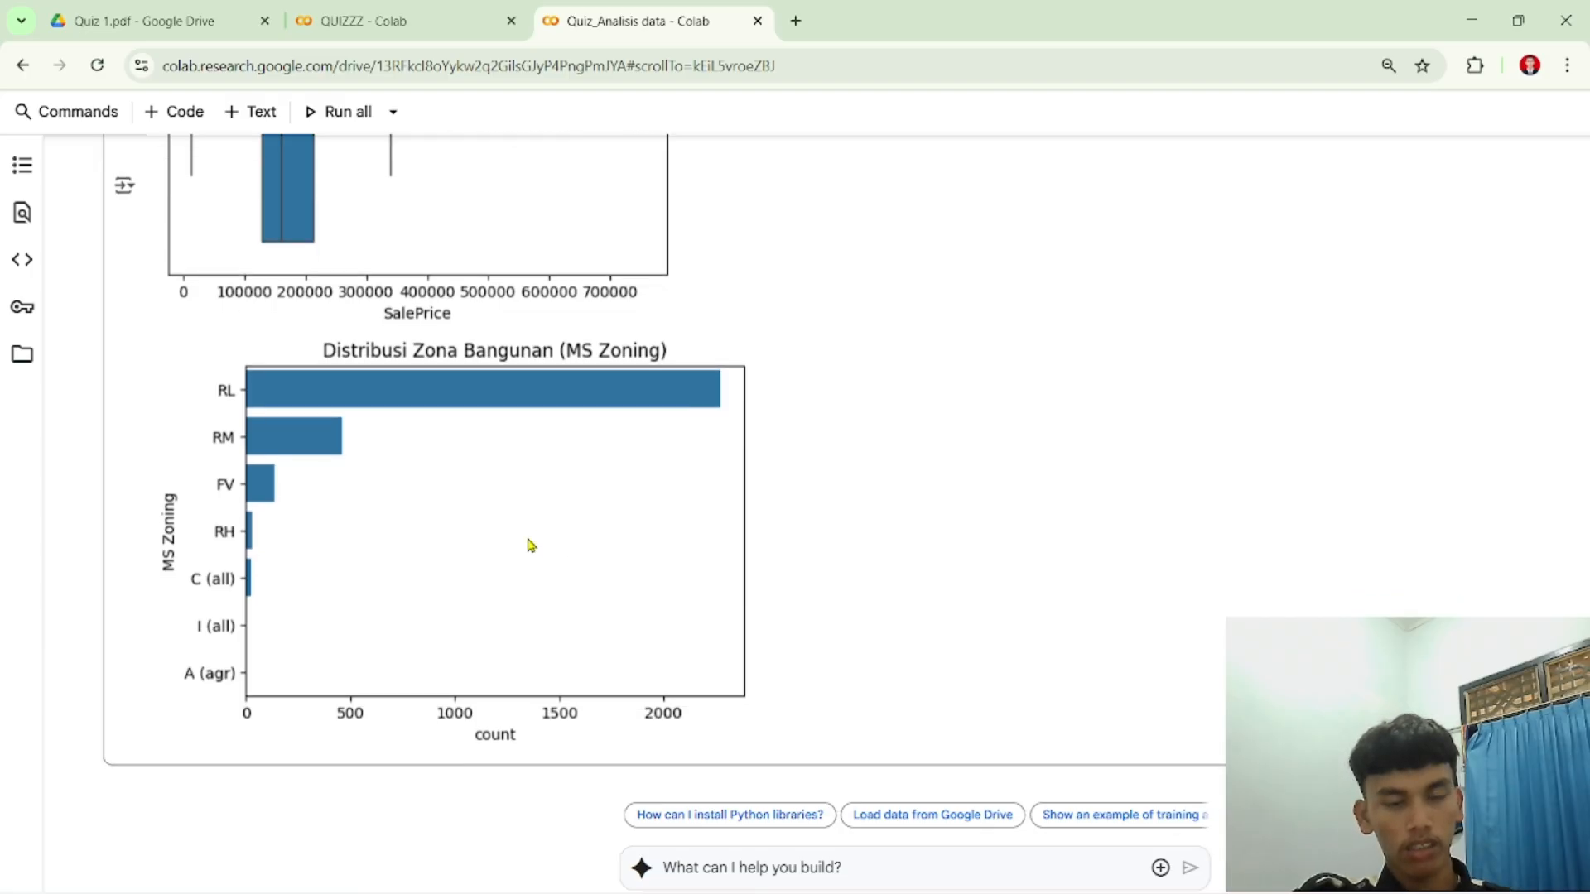
{"action": "key", "text": "ctrl+minus"}
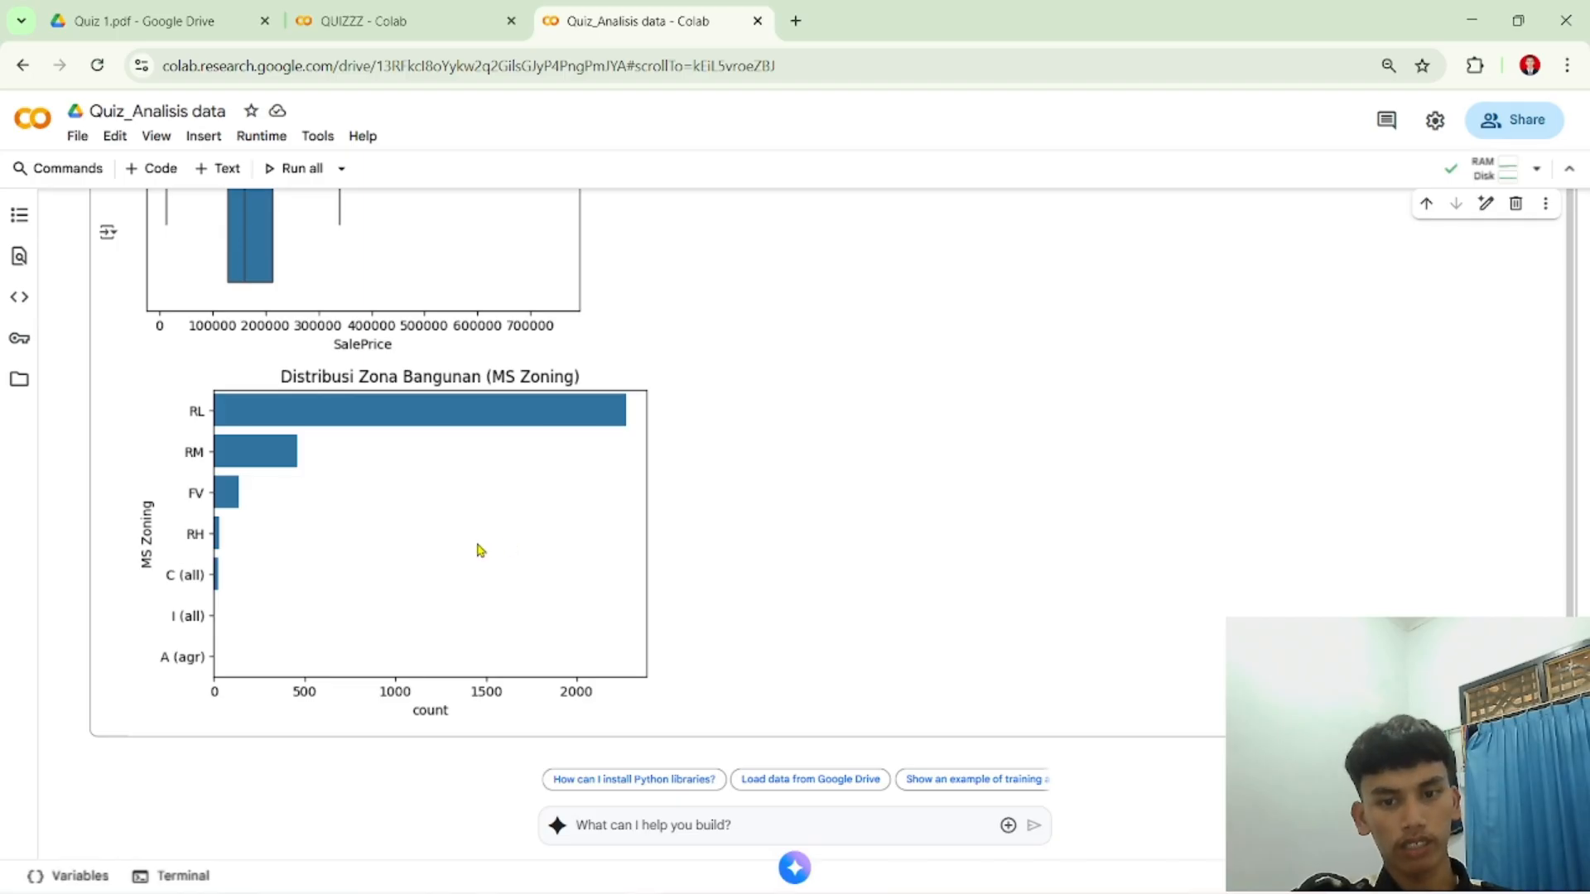
{"action": "scroll", "coordinate": [481, 550], "scroll_direction": "down", "scroll_amount": 2}
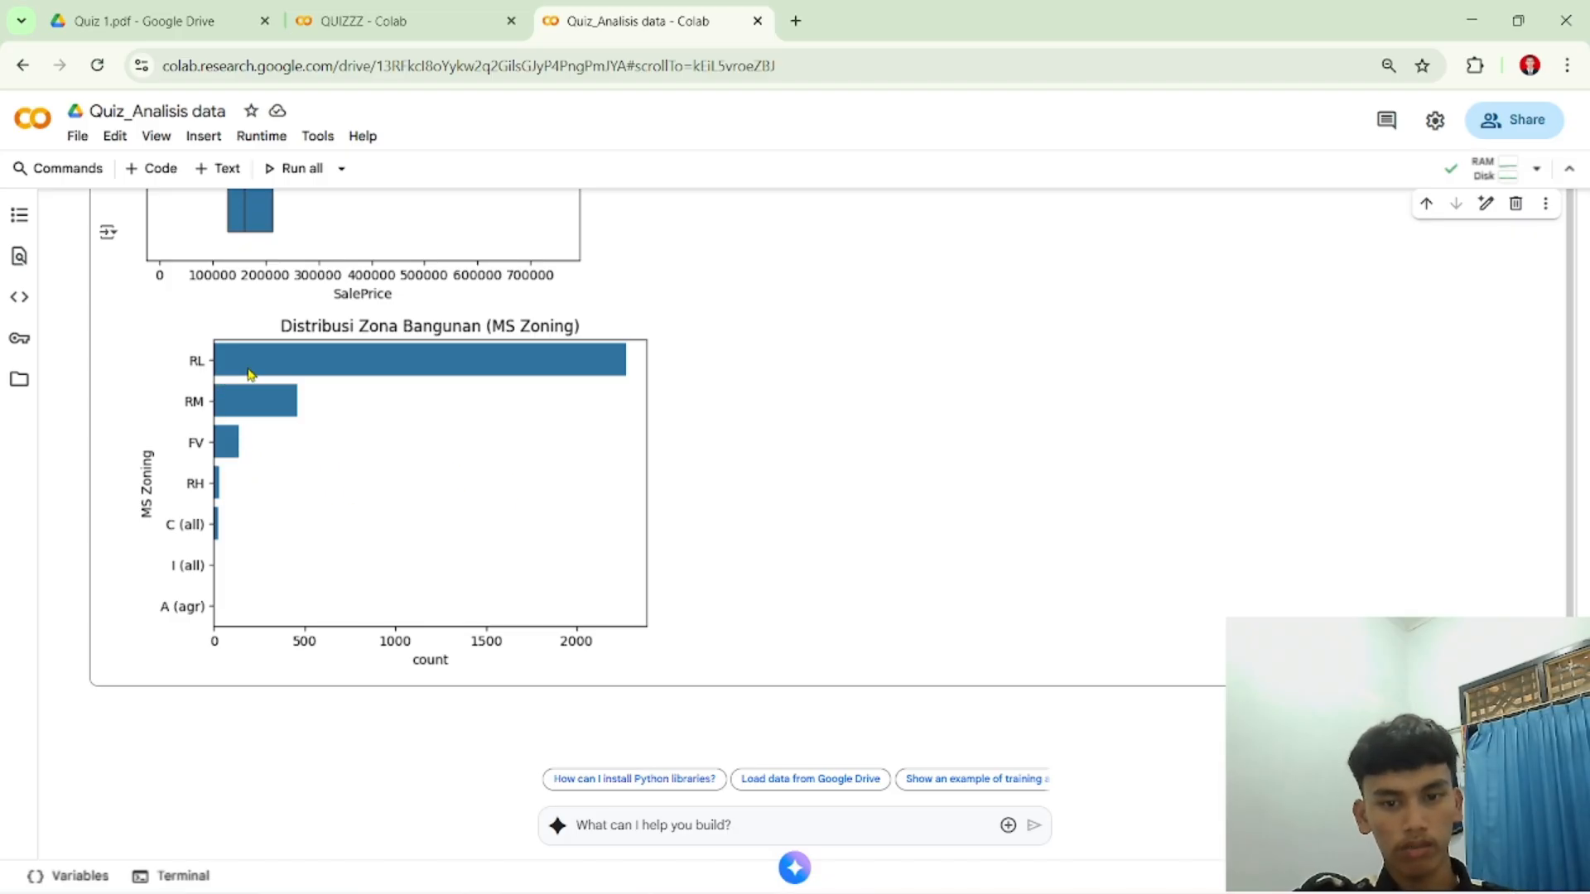
{"action": "scroll", "coordinate": [445, 550], "scroll_direction": "down", "scroll_amount": 1}
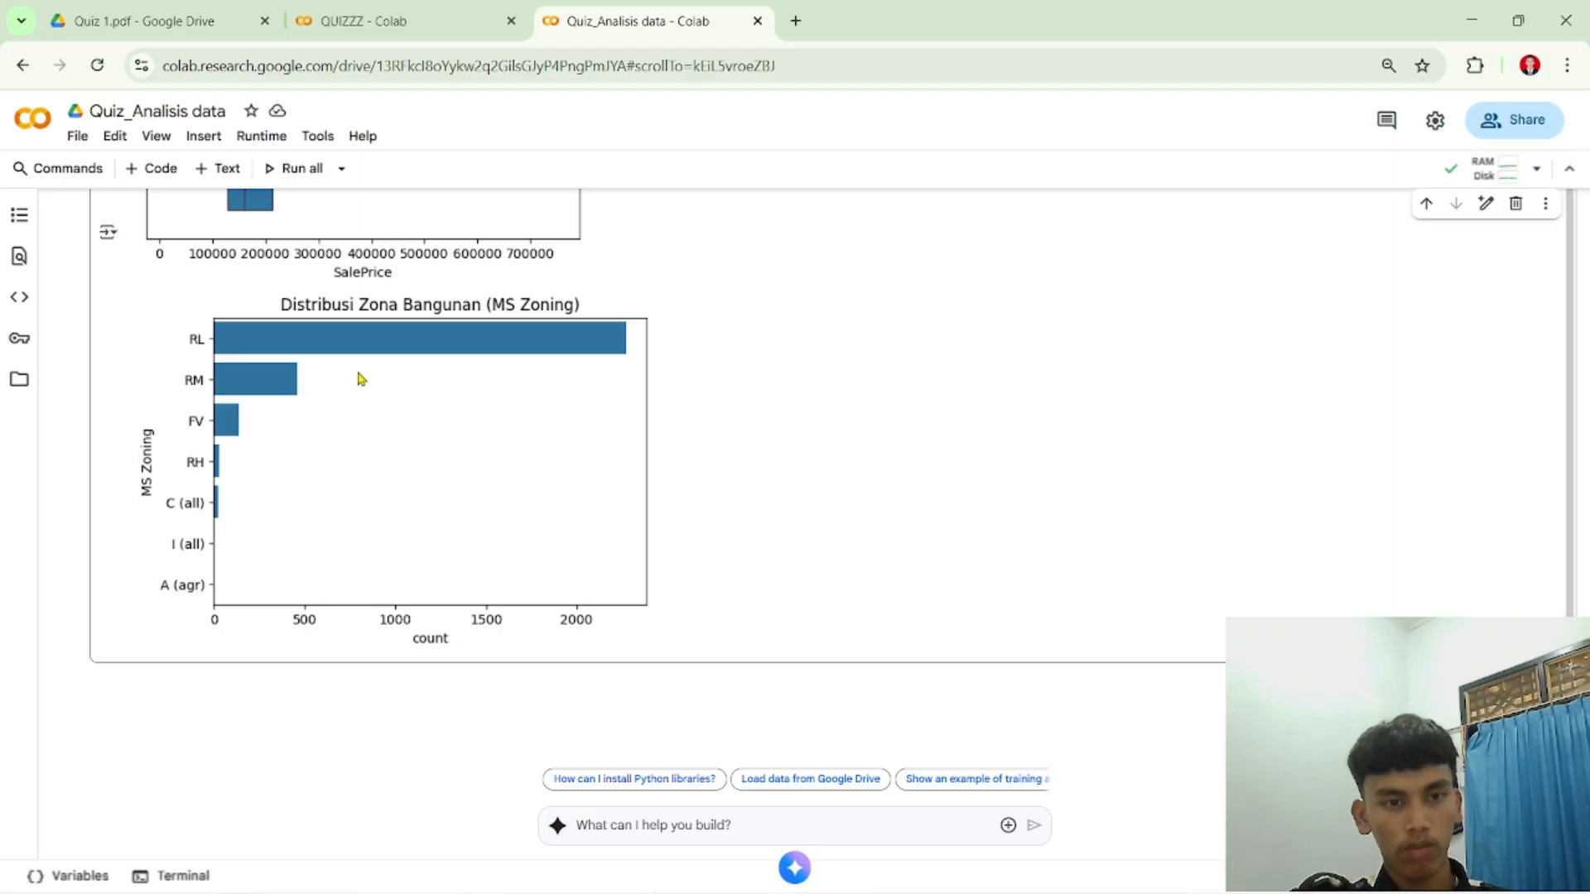
{"action": "left_click_drag", "start_coordinate": [357, 378], "coordinate": [418, 372]}
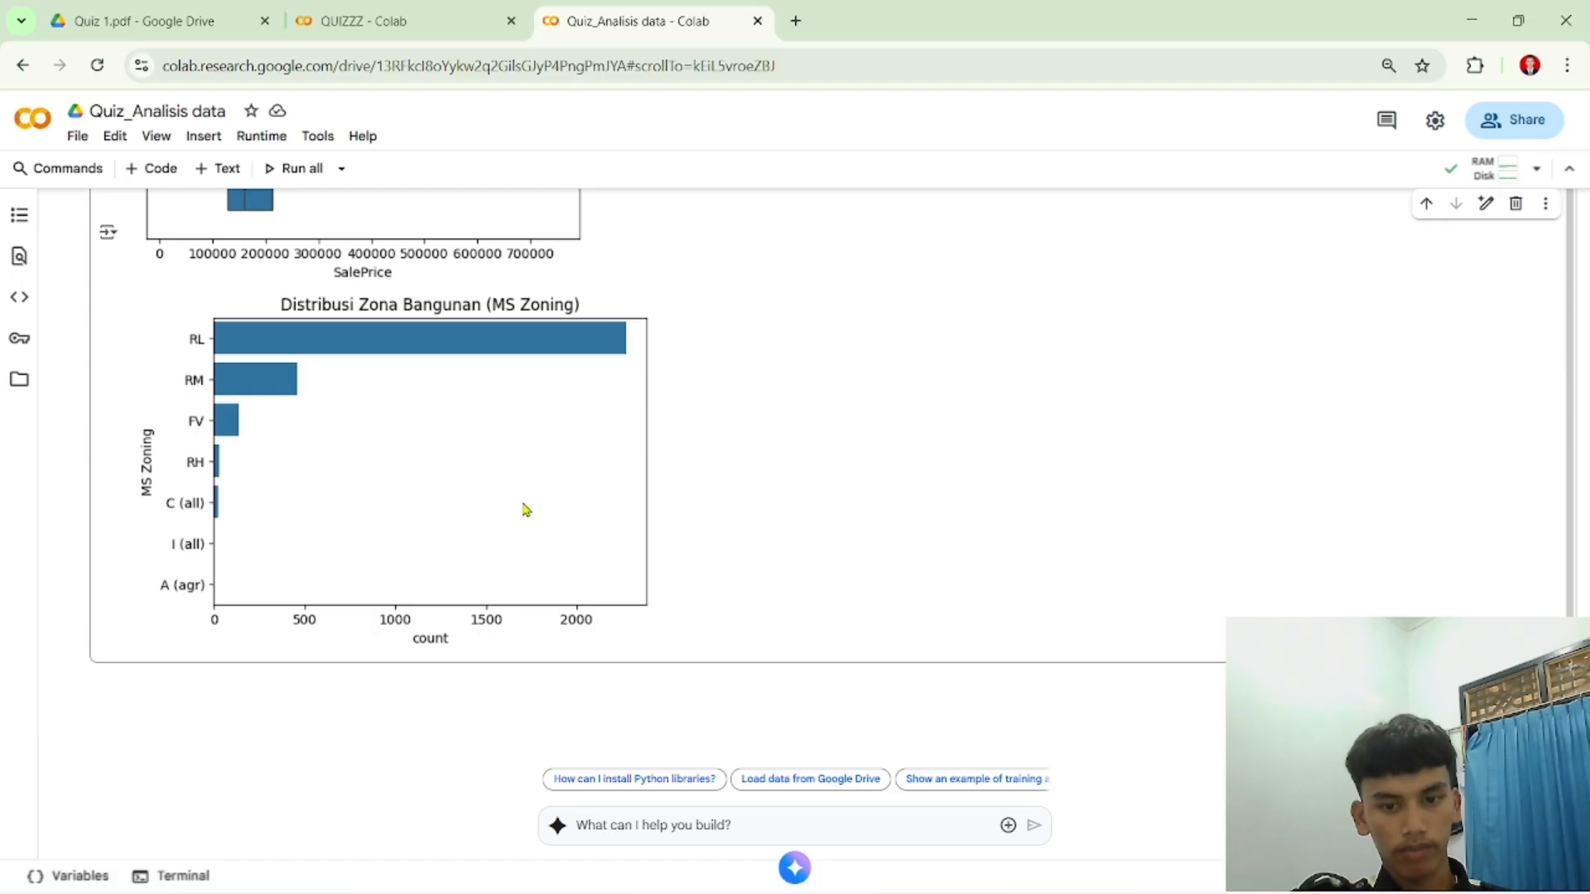
{"action": "scroll", "coordinate": [526, 509], "scroll_direction": "down", "scroll_amount": 4}
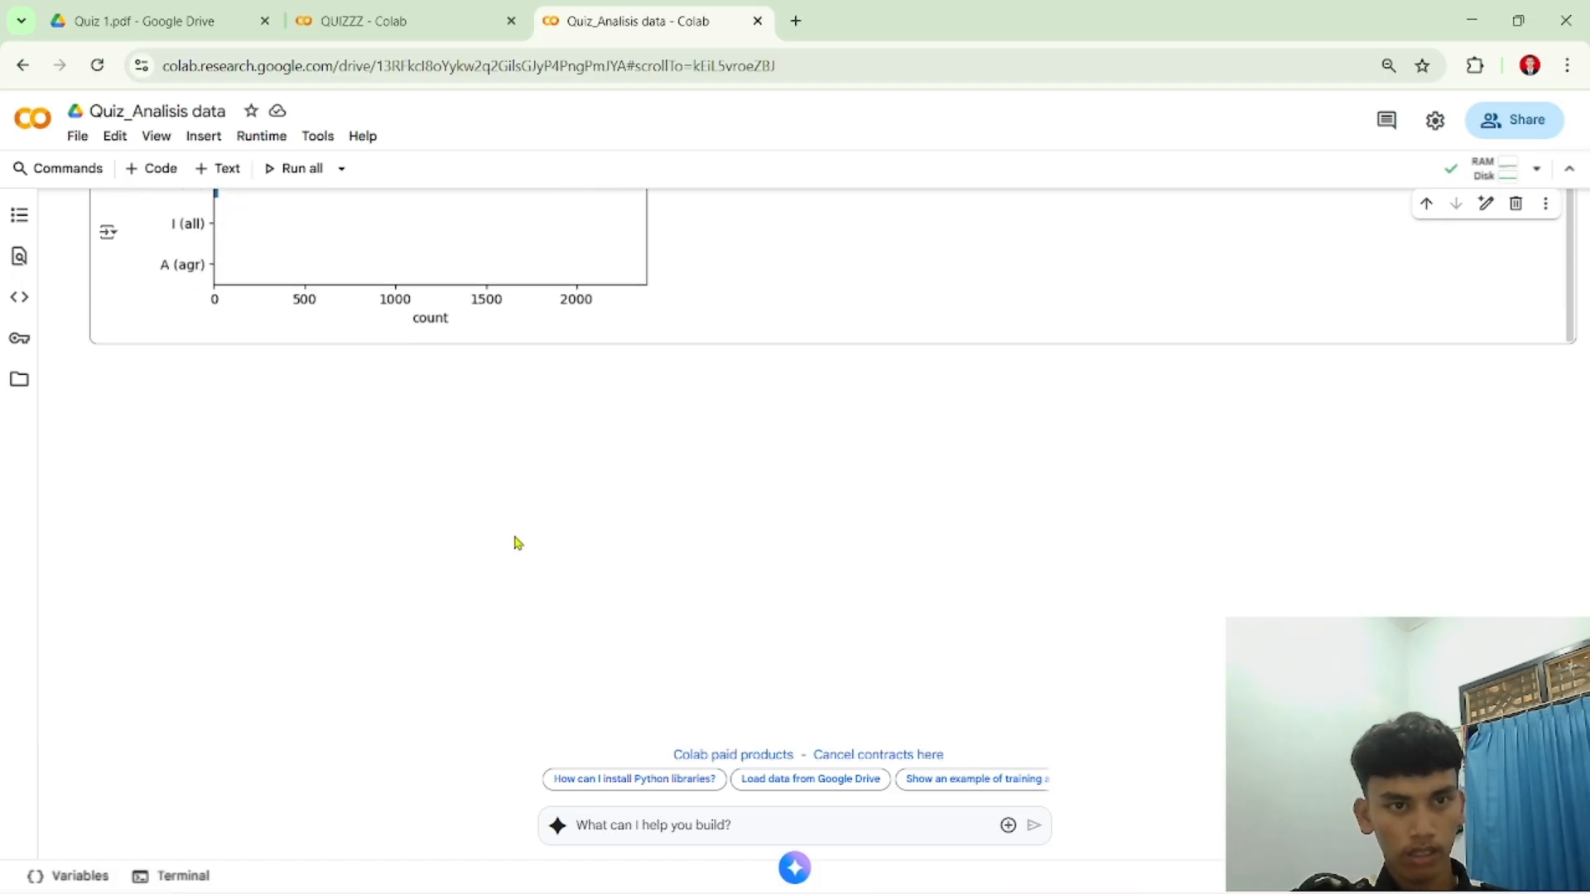
{"action": "scroll", "coordinate": [514, 555], "scroll_direction": "up", "scroll_amount": 2}
Step: Read sections 8 (Visualisasi Data) and 9 (Ringkasan dan Penutupan) on the last page of Quiz 1.pdf
{"action": "left_click", "coordinate": [72, 12]}
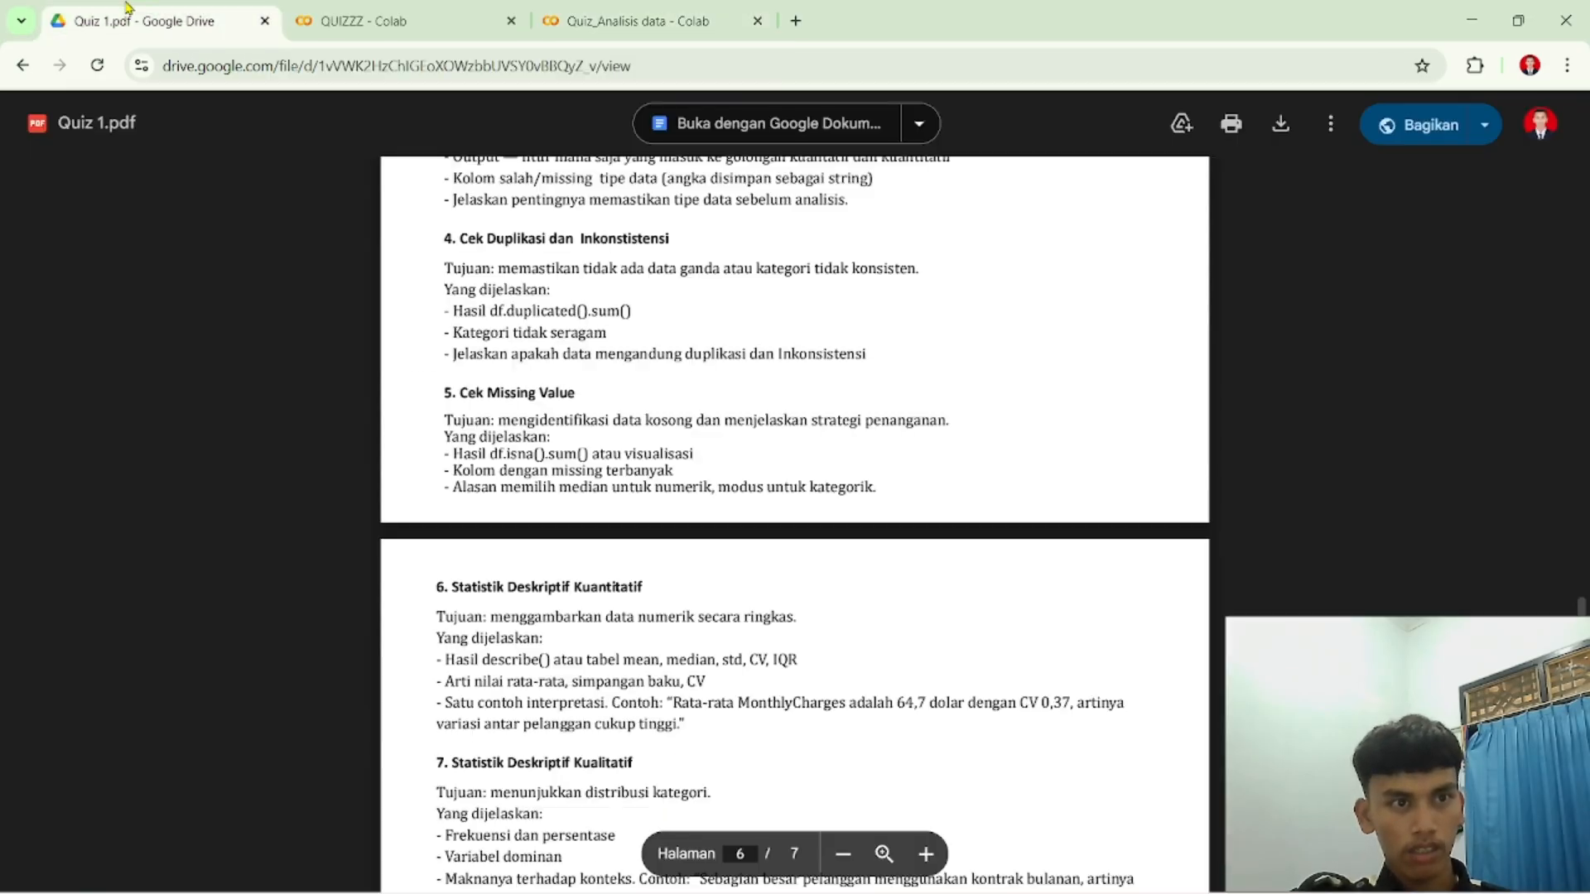
{"action": "scroll", "coordinate": [564, 626], "scroll_direction": "down", "scroll_amount": 8}
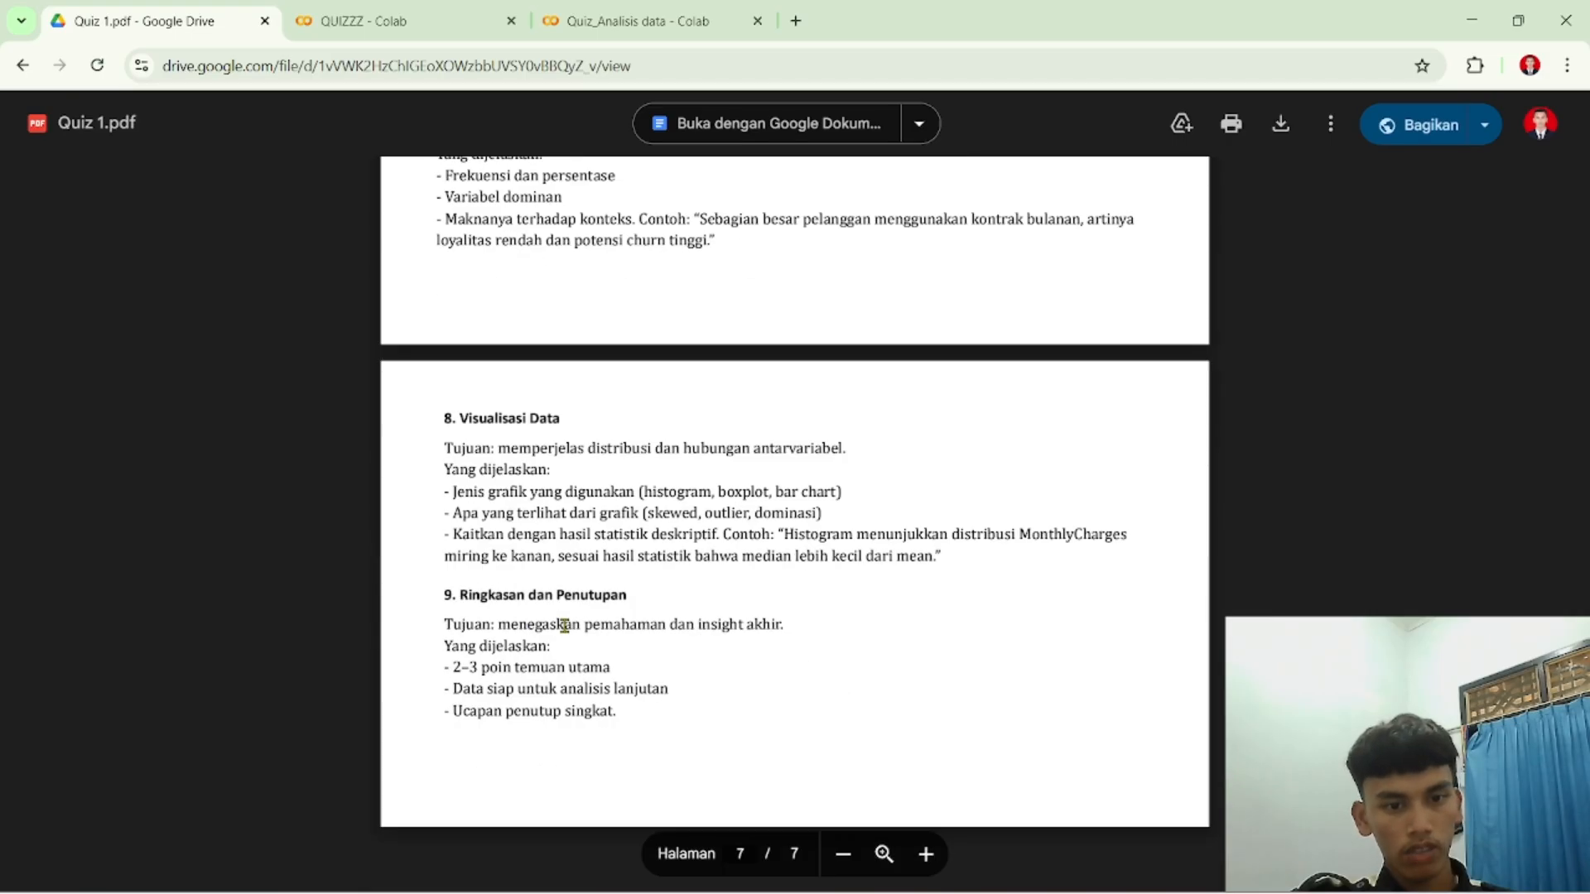
{"action": "scroll", "coordinate": [564, 626], "scroll_direction": "up", "scroll_amount": 2}
{"action": "scroll", "coordinate": [563, 626], "scroll_direction": "down", "scroll_amount": 1}
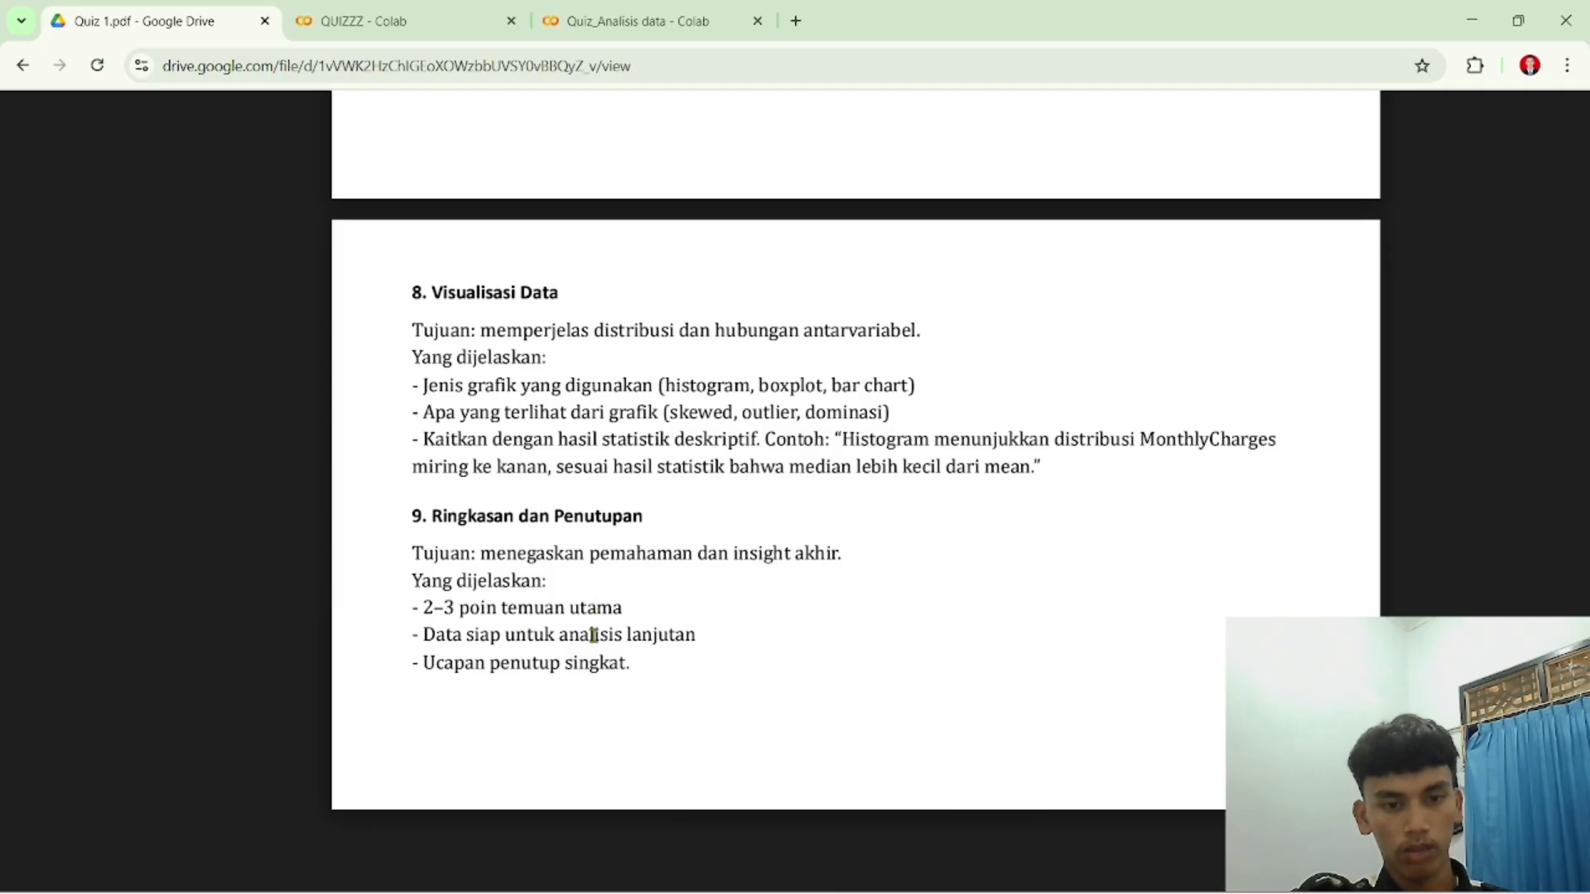
{"action": "scroll", "coordinate": [594, 635], "scroll_direction": "up", "scroll_amount": 2}
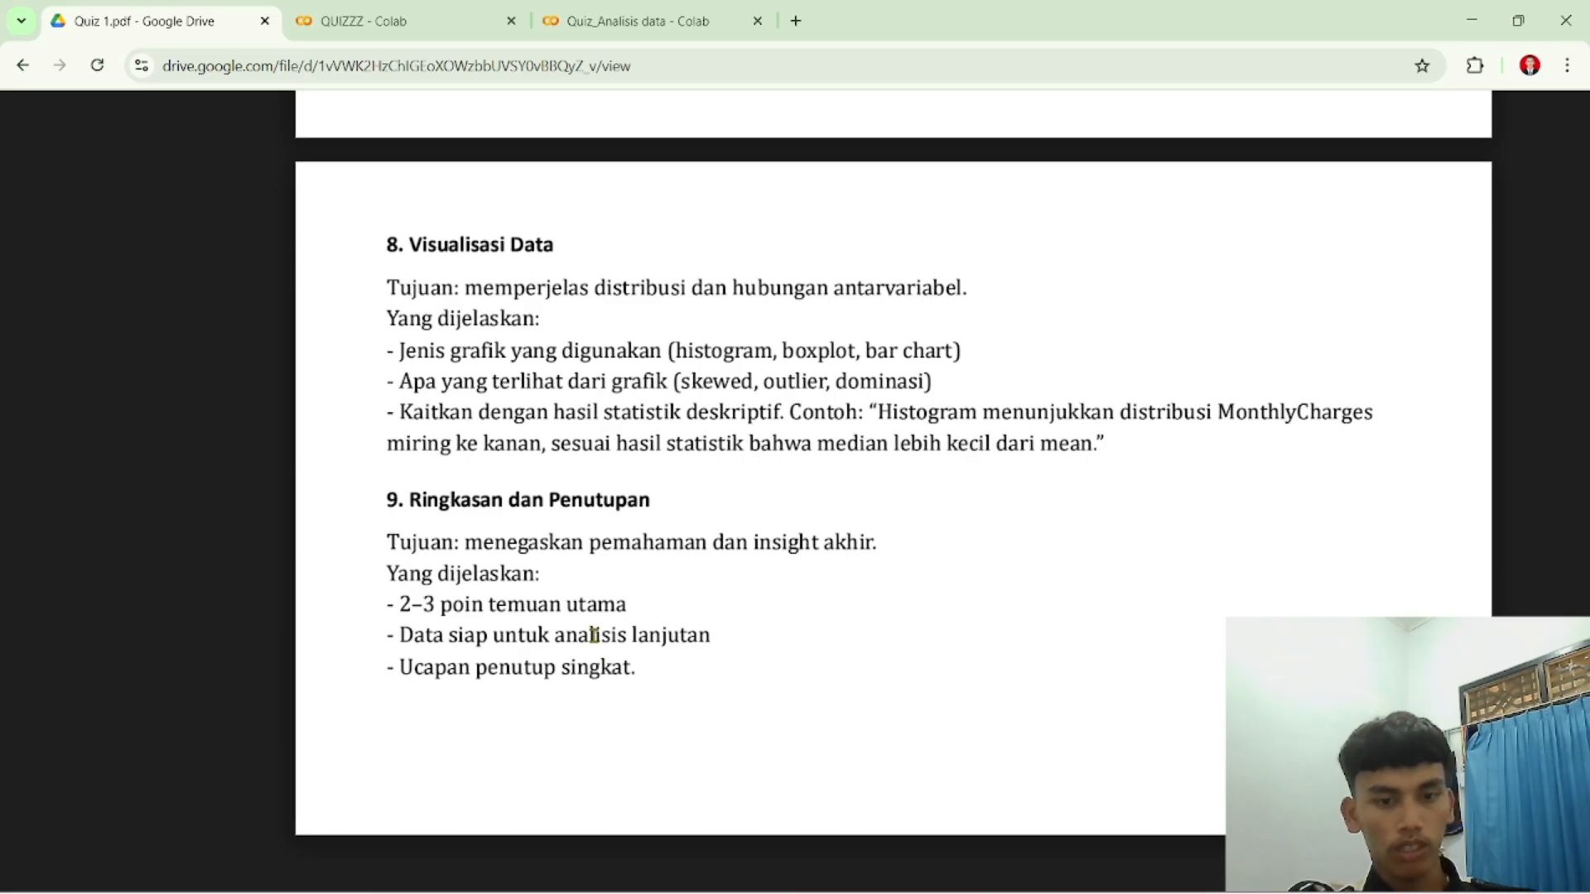